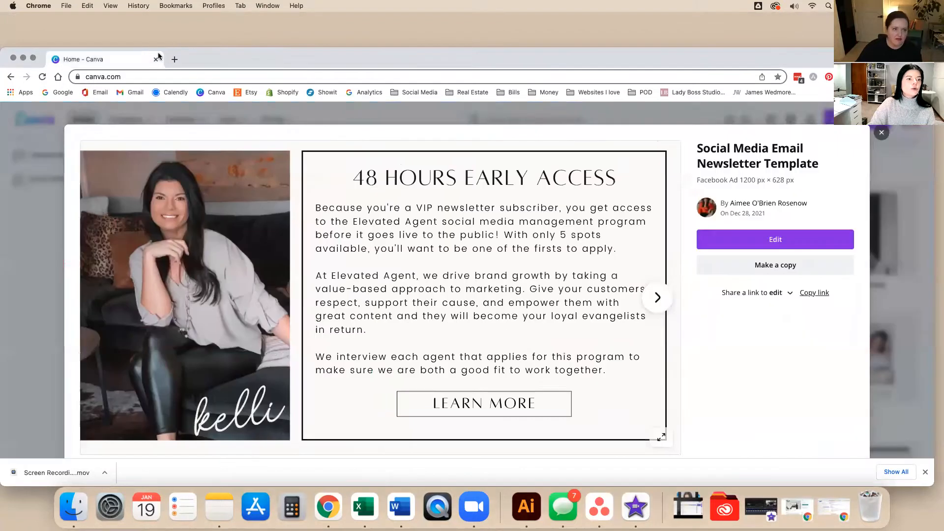
Close the newsletter preview and search templates for 'reels', opening the Instagram Reels Video results.
click(913, 339)
scroll(496, 243, up, 15)
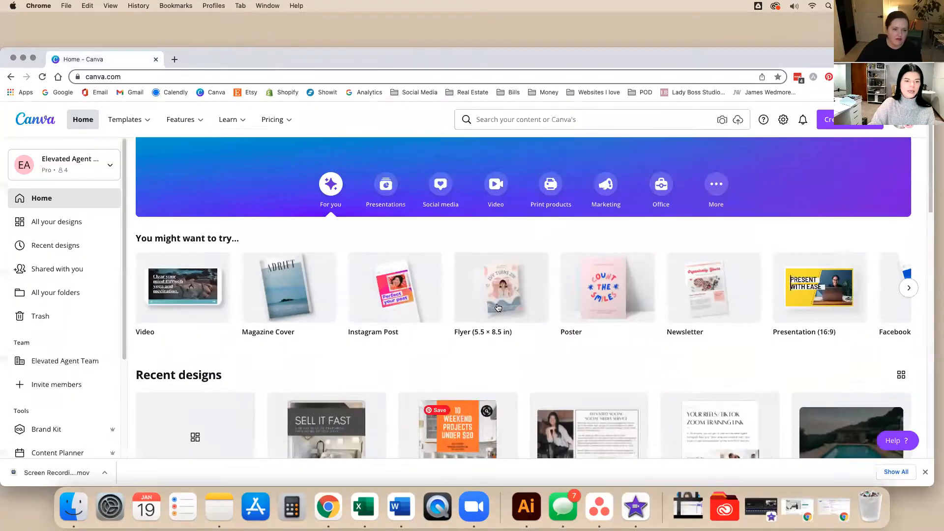
click(428, 207)
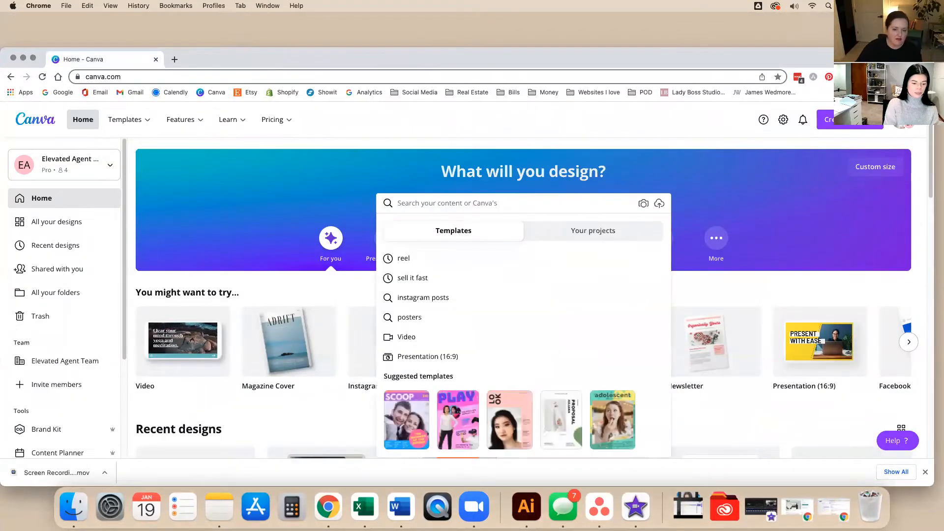
text(reels)
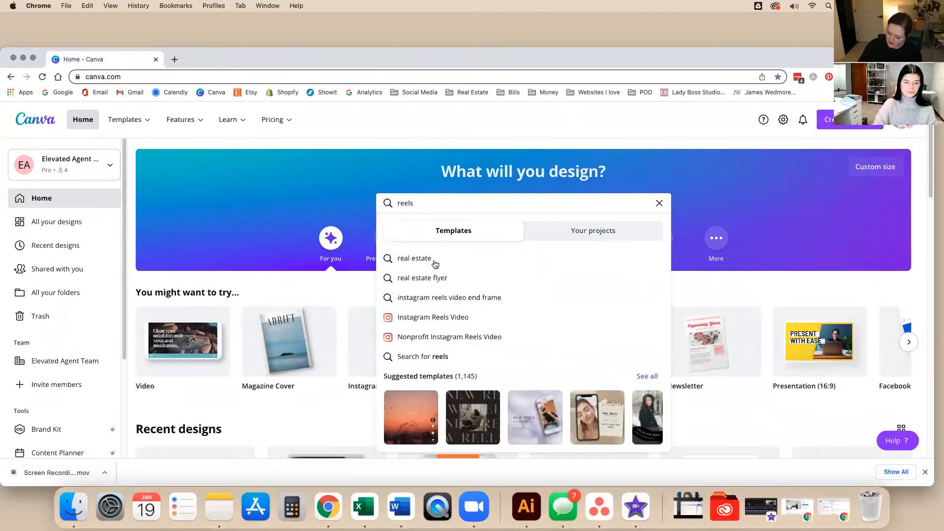
click(450, 316)
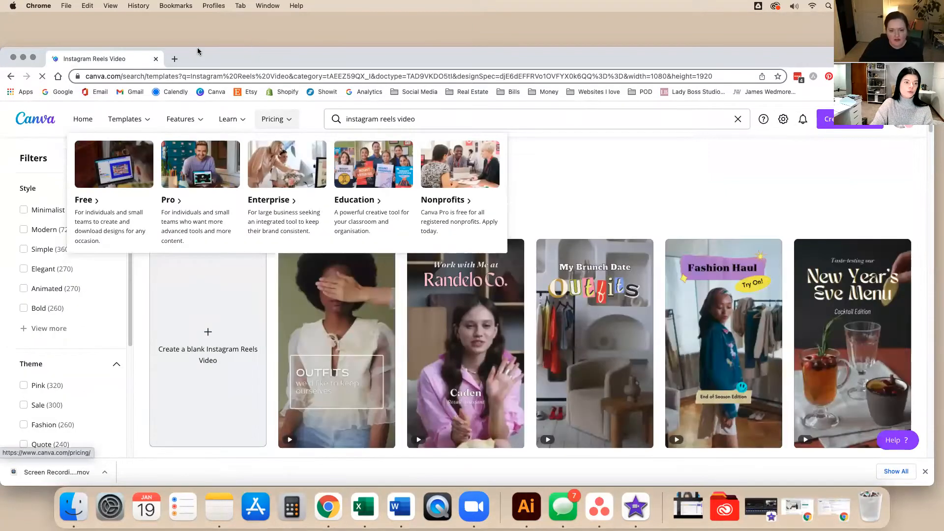
drag(94, 51, 98, 42)
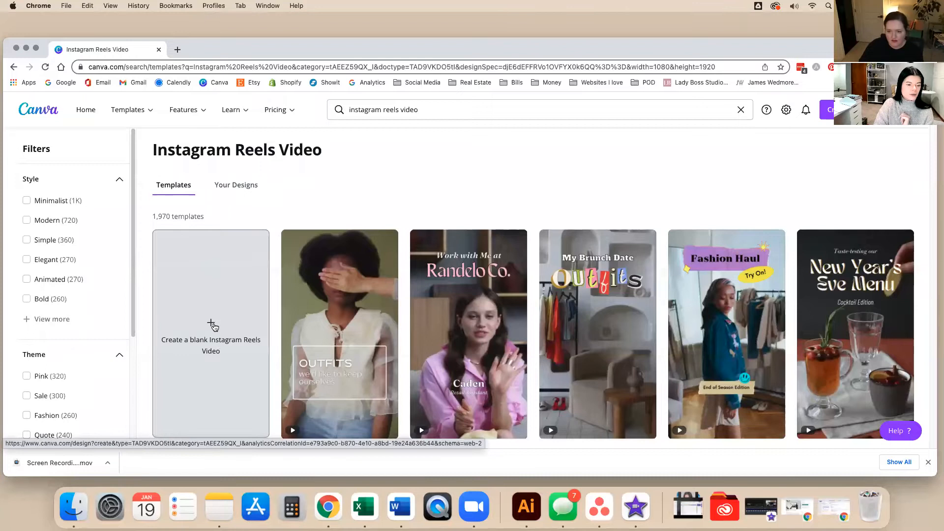
click(213, 328)
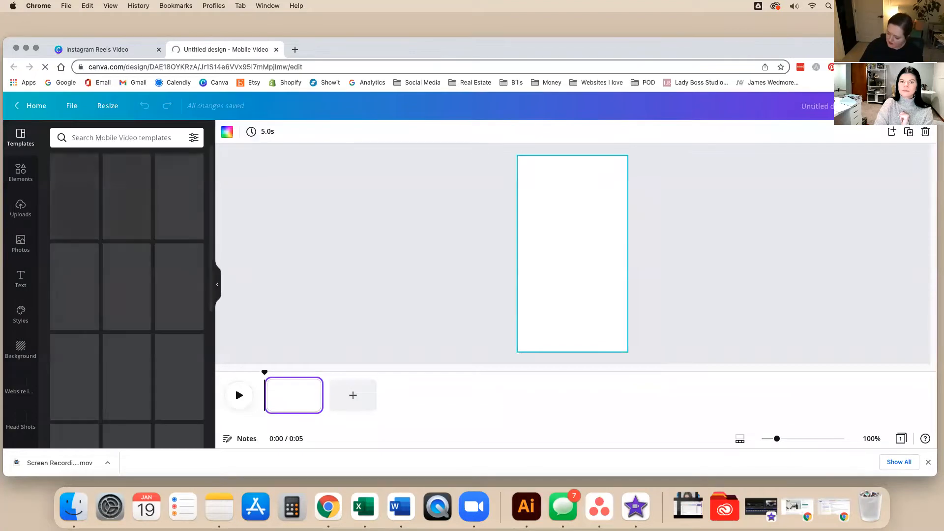
Create a blank Instagram Reels mobile video and deselect its empty 5-second page.
click(477, 507)
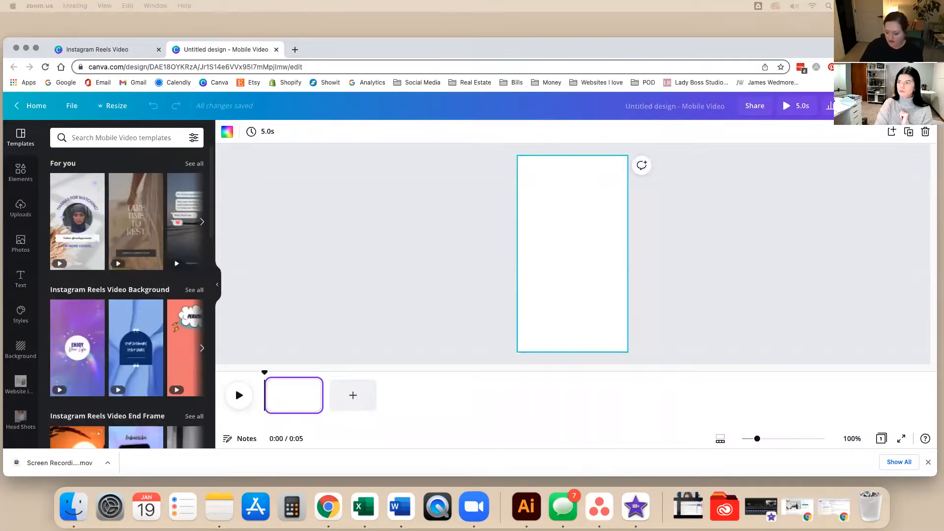
click(757, 208)
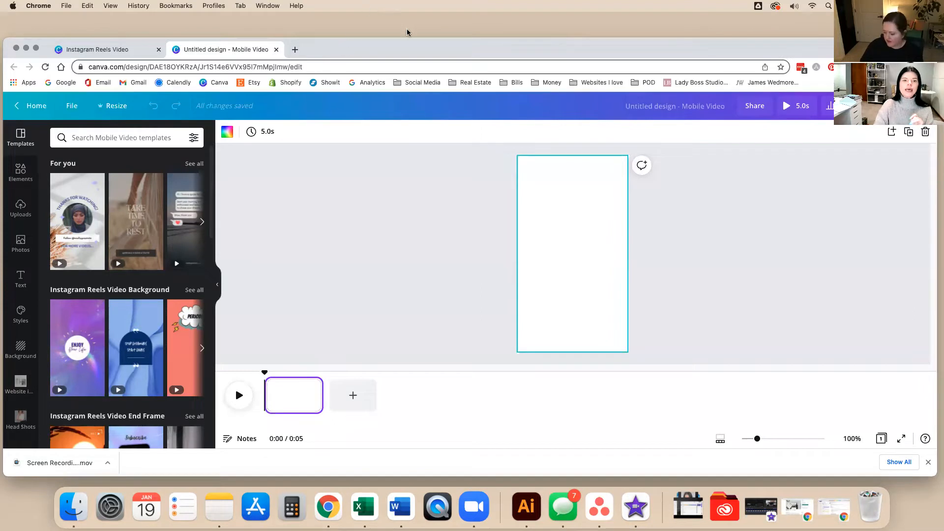
click(406, 225)
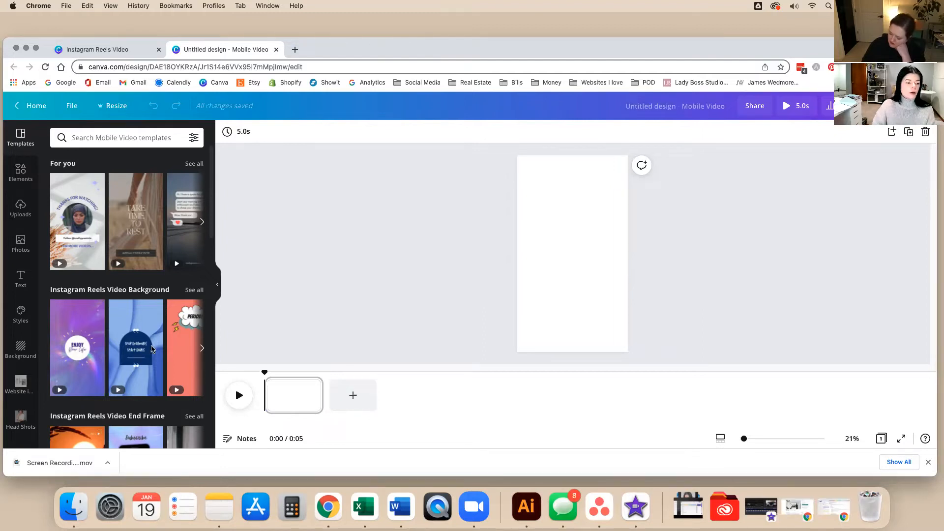
Browse the Website images folder, filtering its contents to Images and then Videos.
scroll(21, 305, down, 5)
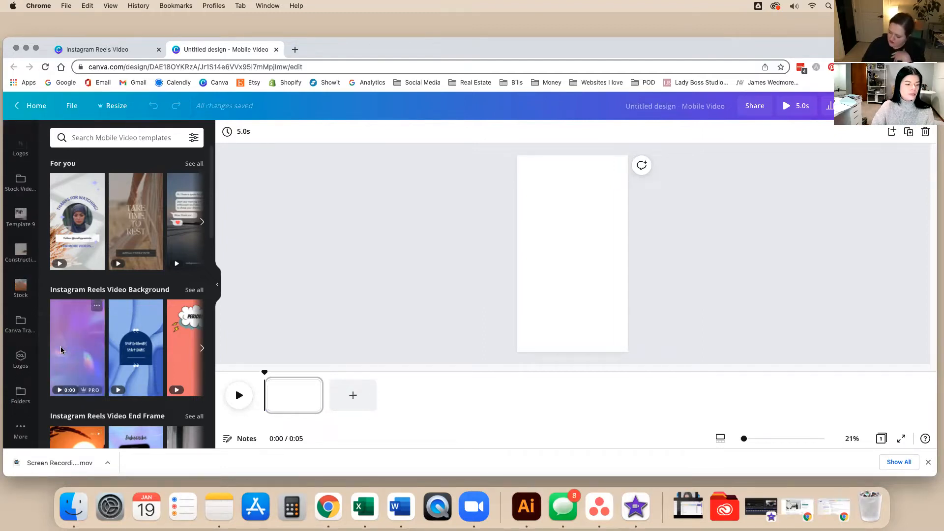
click(19, 324)
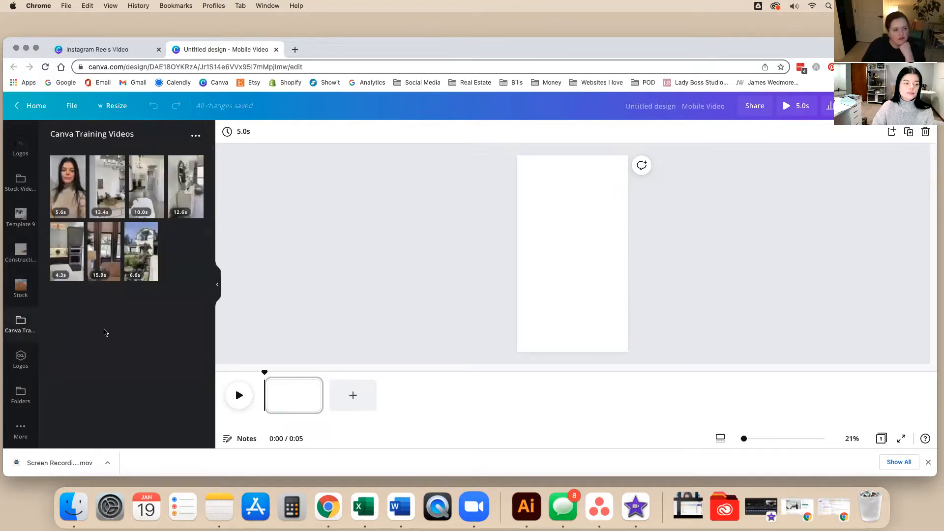
scroll(15, 344, up, 1)
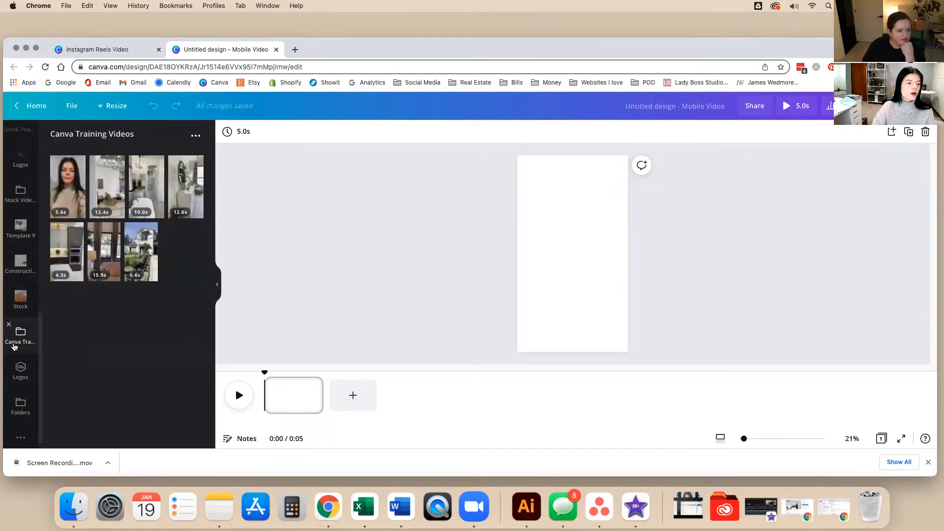
scroll(15, 340, up, 10)
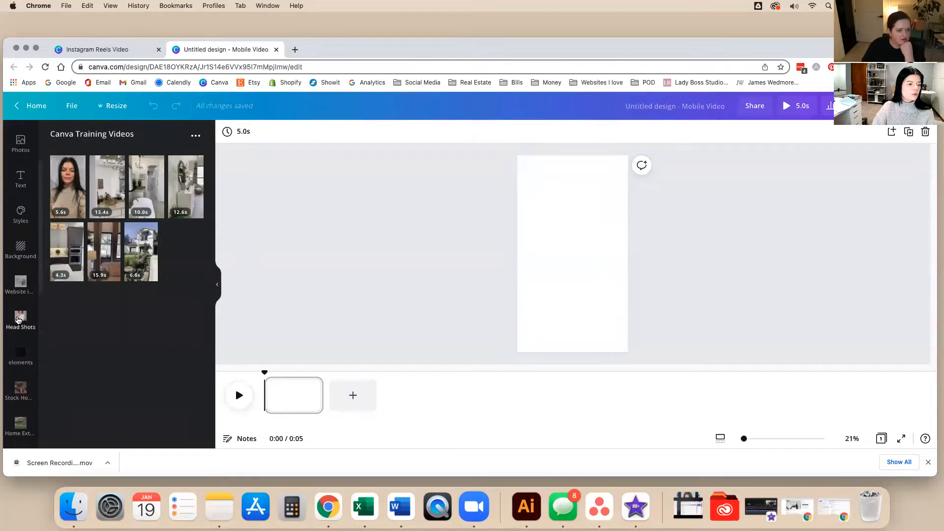
click(20, 284)
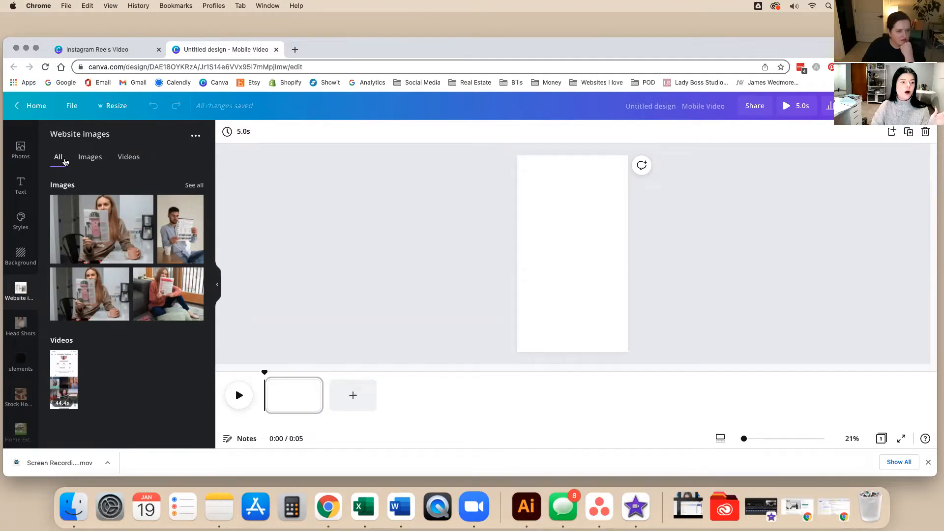
click(88, 159)
click(128, 159)
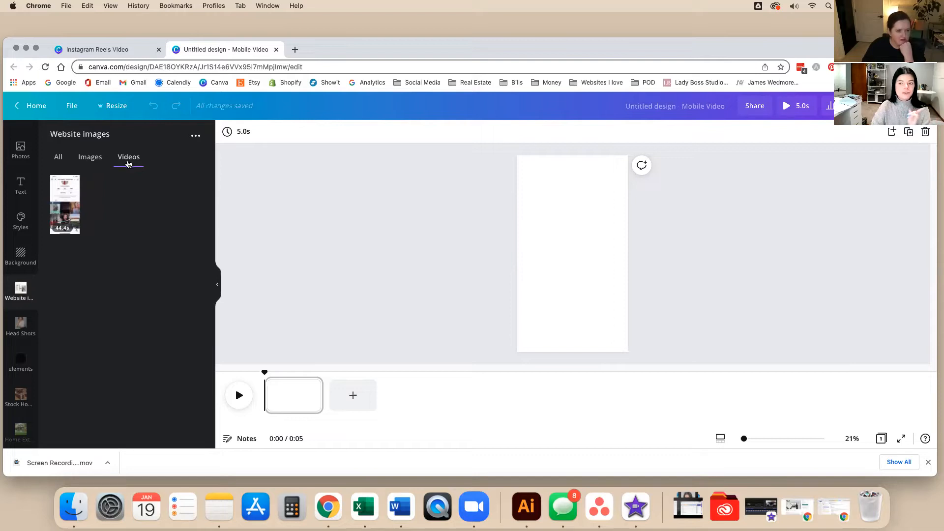
Open the Canva Training Videos folder listing its seven clips.
scroll(18, 365, down, 5)
scroll(19, 365, down, 4)
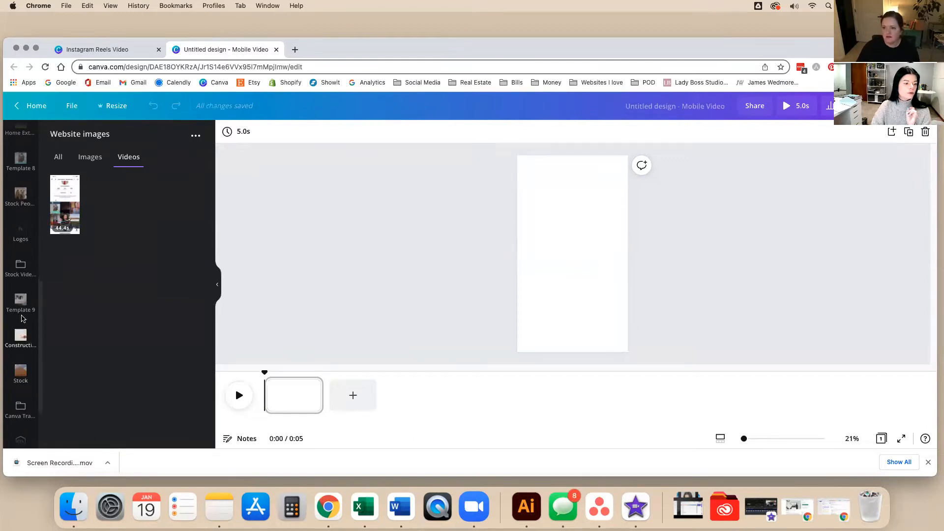
scroll(21, 359, down, 2)
click(21, 350)
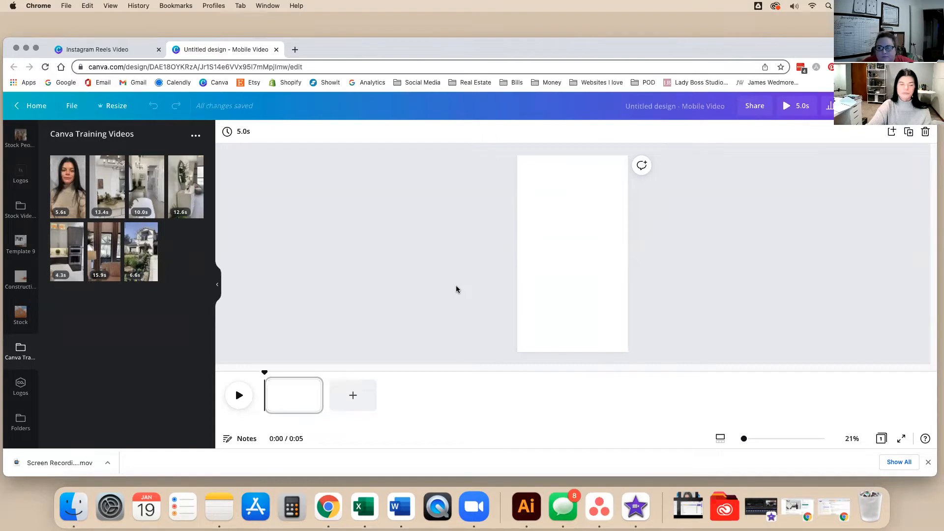
Place the 6.6s house exterior video onto the reel page and mute its audio.
mouse_move(144, 256)
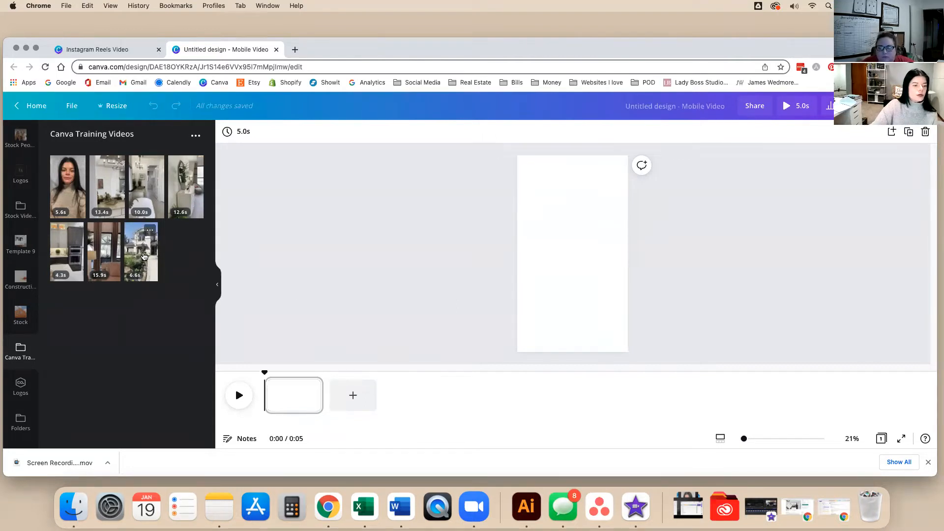
drag(143, 256, 571, 276)
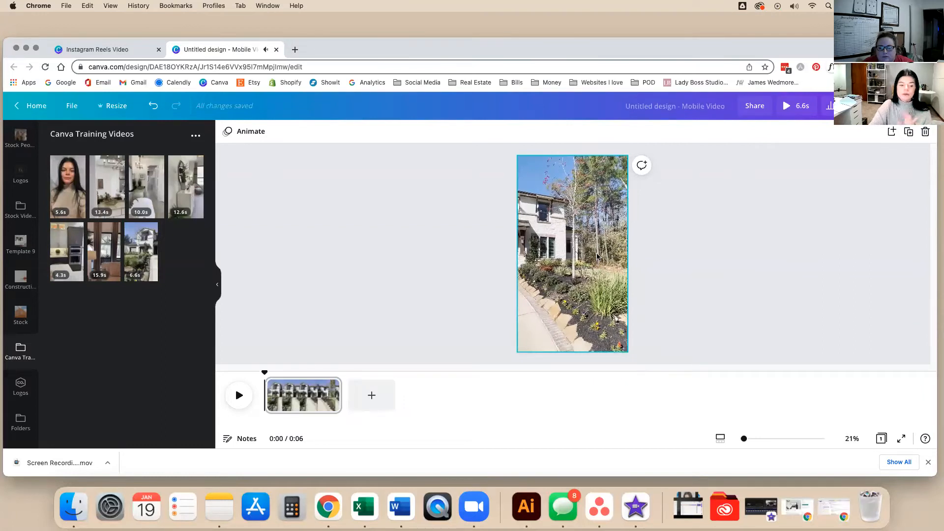
click(541, 261)
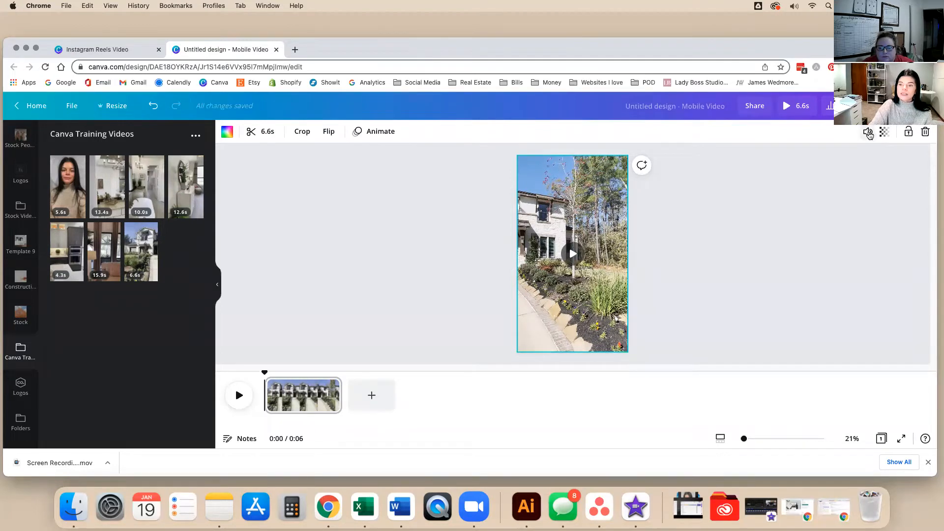
click(868, 132)
click(714, 161)
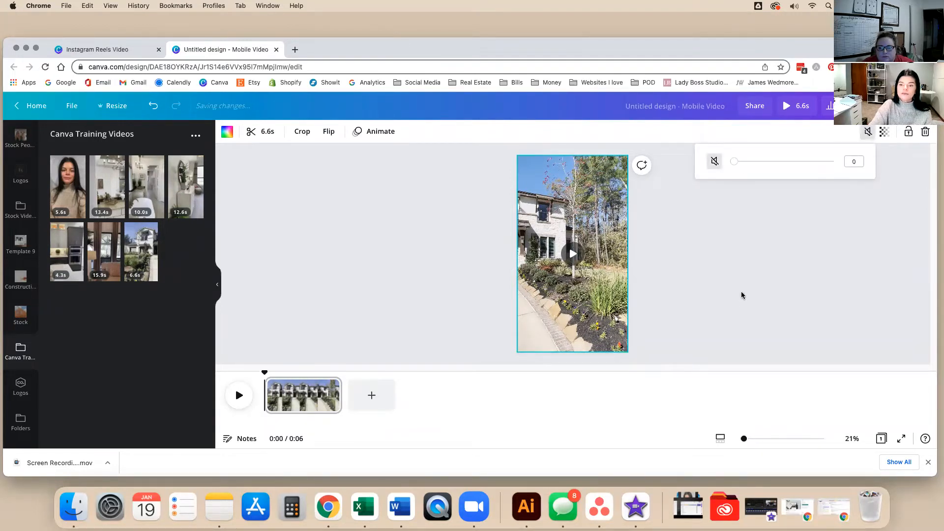
click(769, 222)
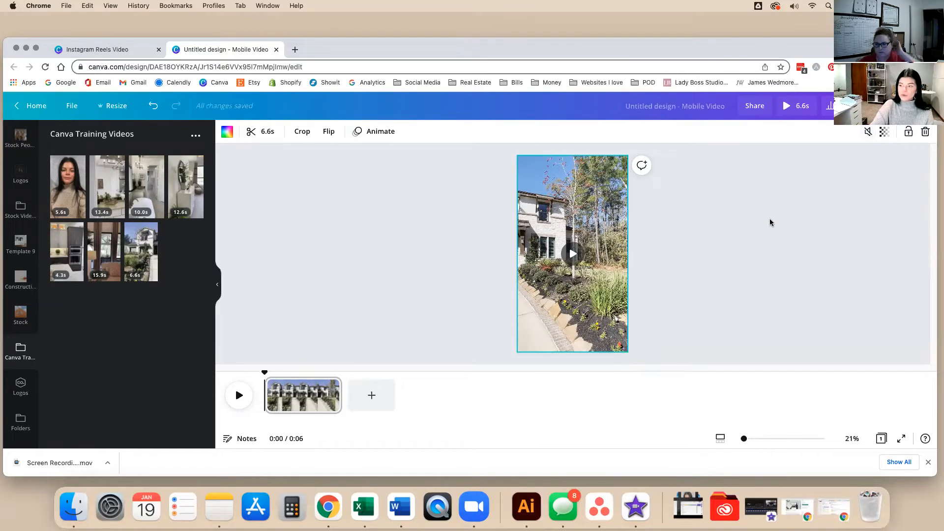
click(731, 205)
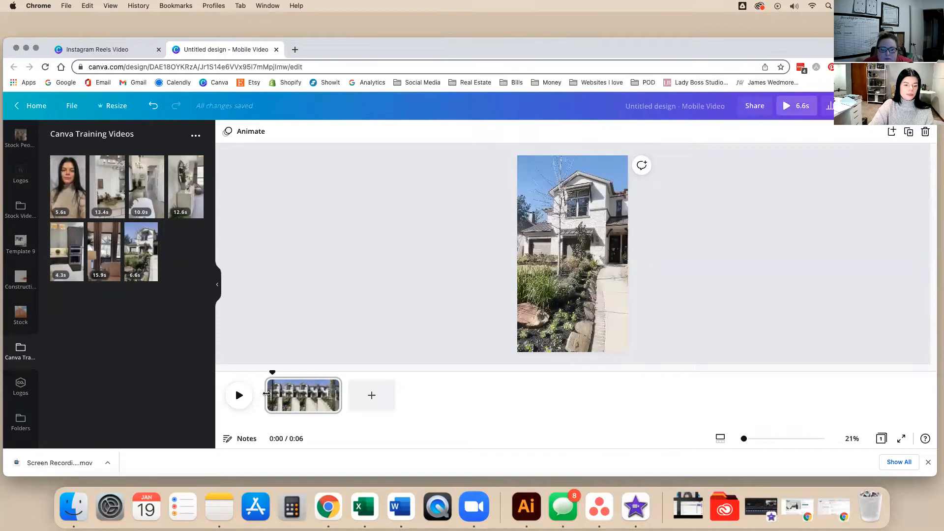
click(267, 394)
drag(265, 373, 281, 373)
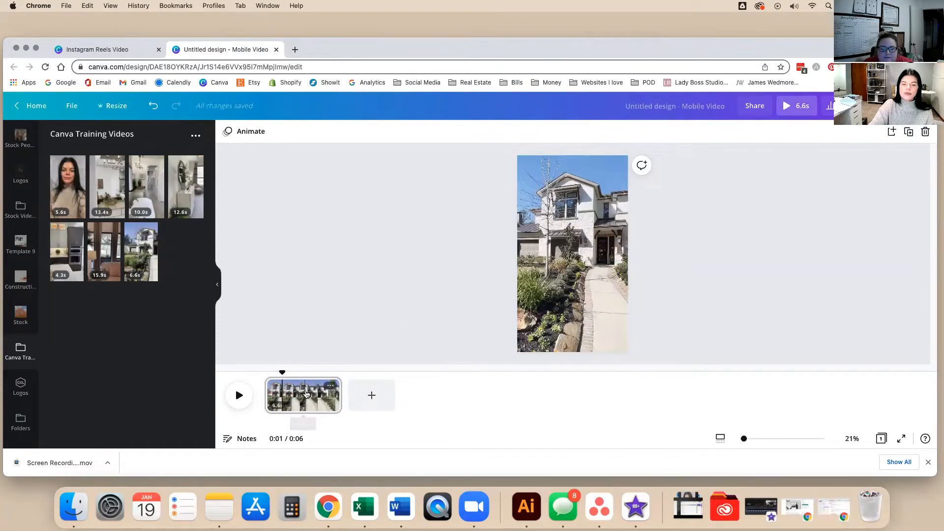
click(305, 394)
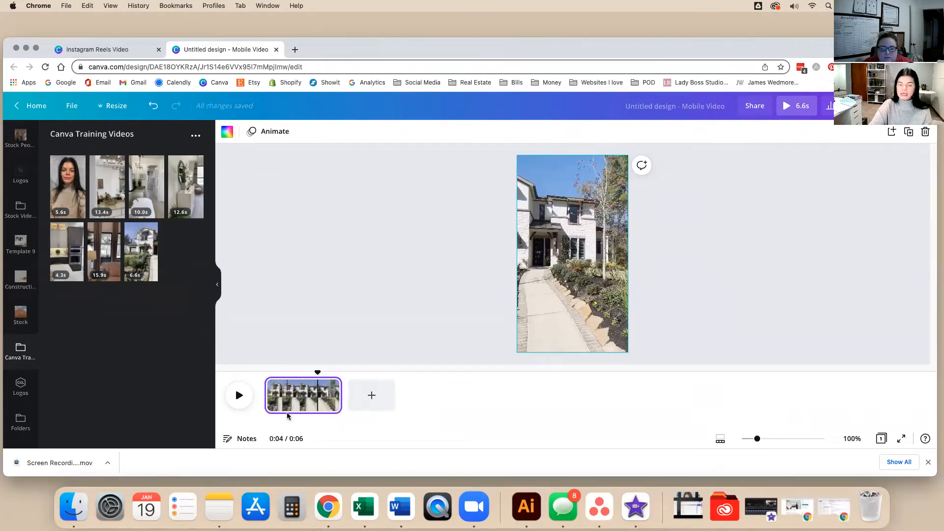
drag(346, 55, 343, 42)
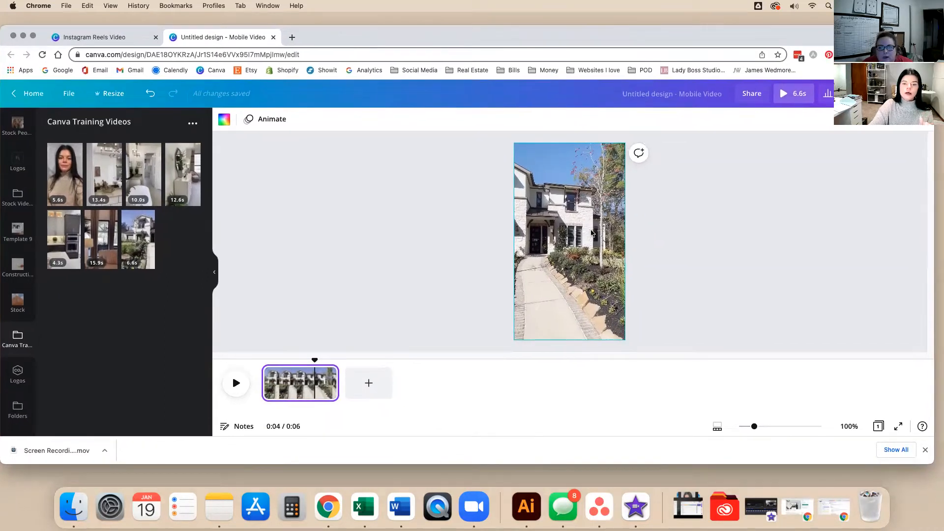
click(329, 389)
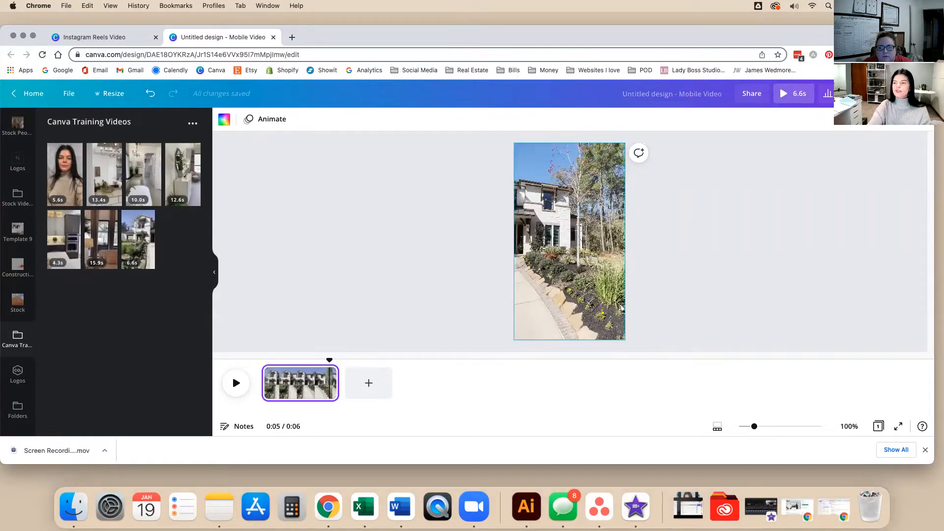
click(772, 209)
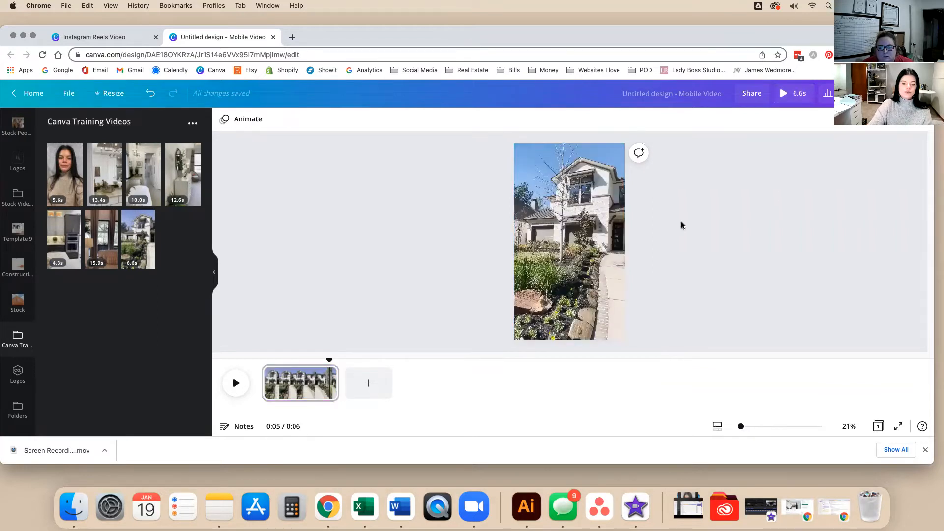
drag(312, 359, 261, 352)
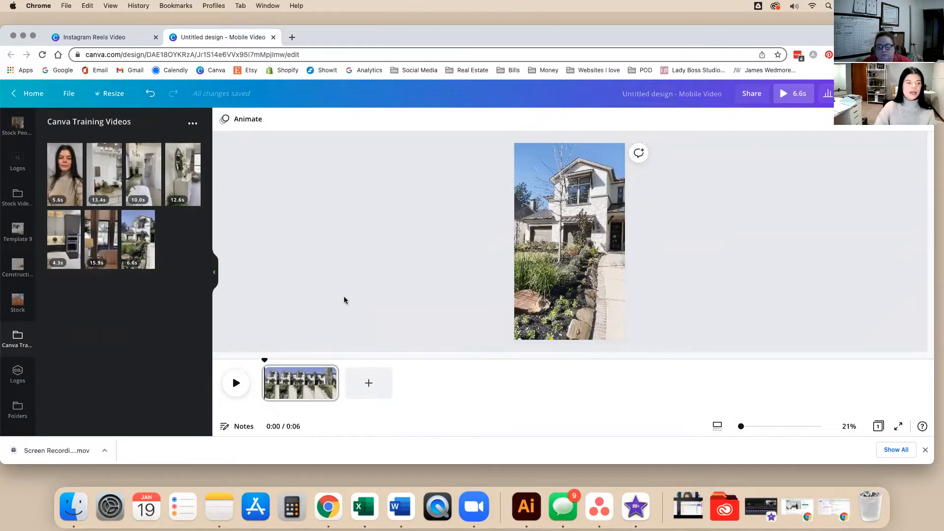
Search the Elements panel for 'Rectangle' using the suggestion chip.
scroll(18, 265, up, 5)
scroll(34, 263, up, 2)
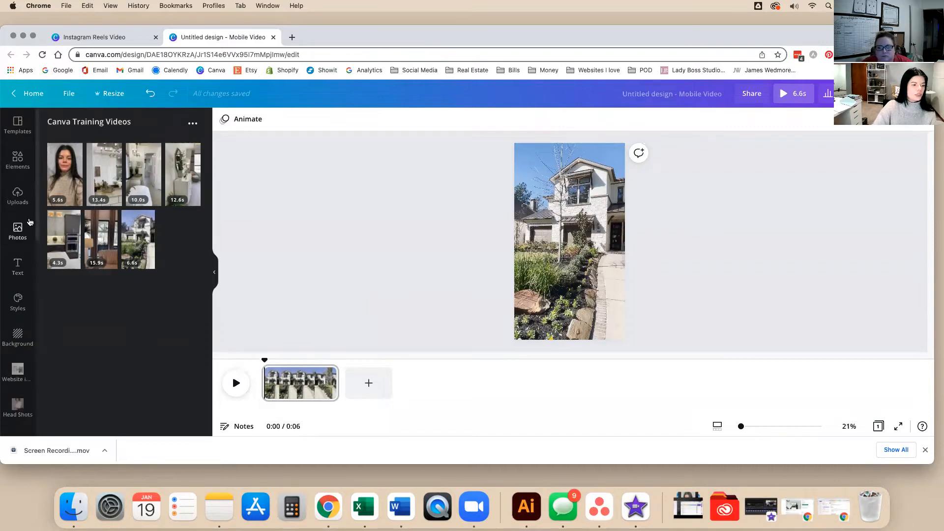
click(16, 158)
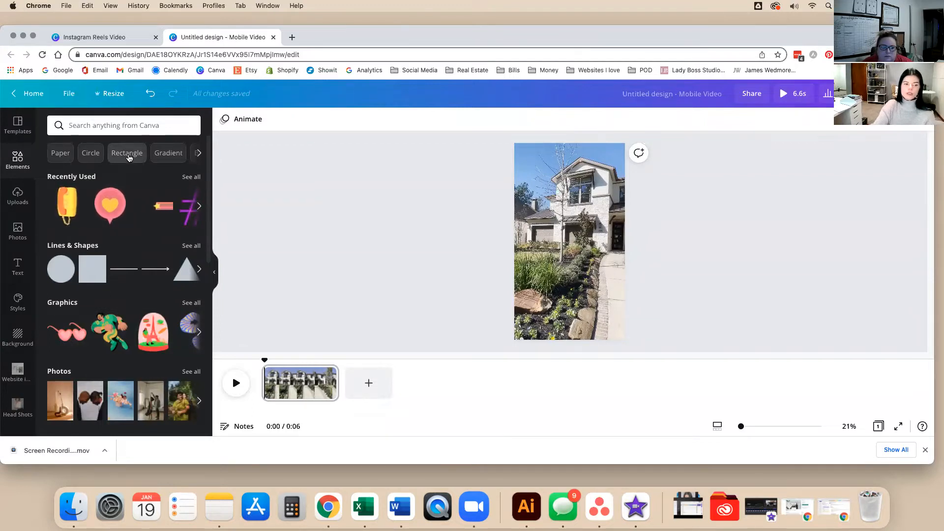
click(128, 154)
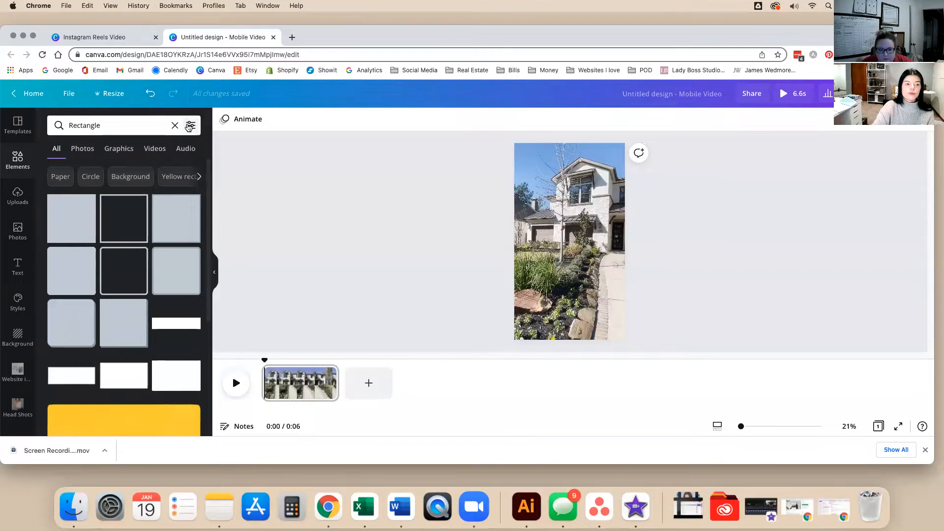
click(190, 126)
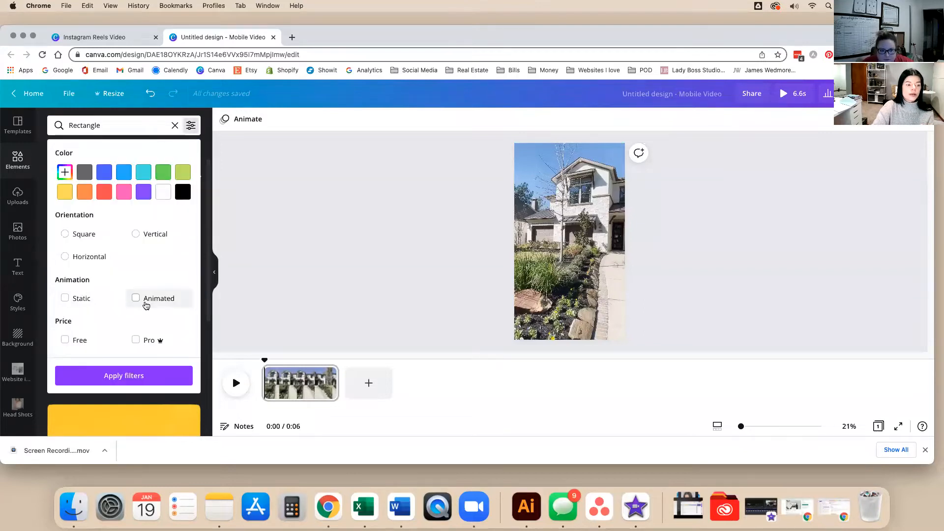
Filter the rectangle results to Animated elements and show only Graphics.
right_click(138, 296)
click(137, 298)
click(136, 298)
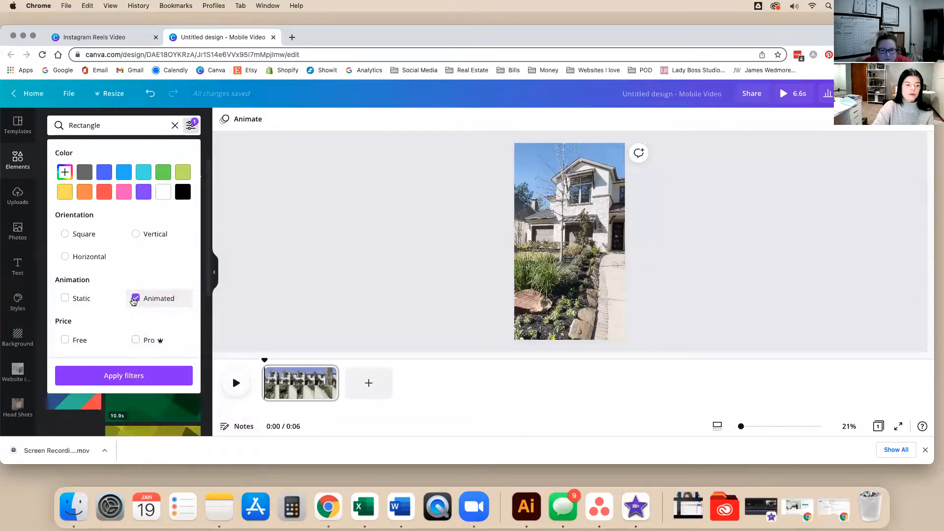
click(138, 375)
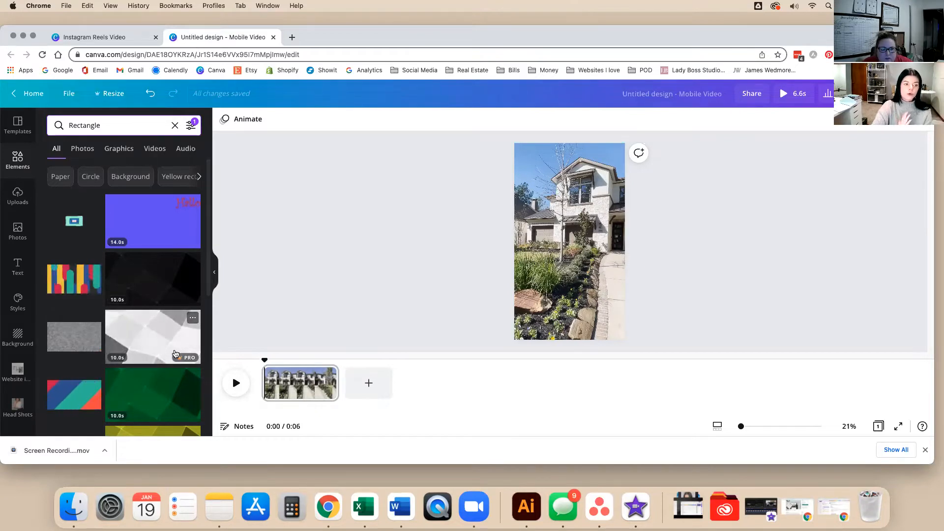
click(119, 148)
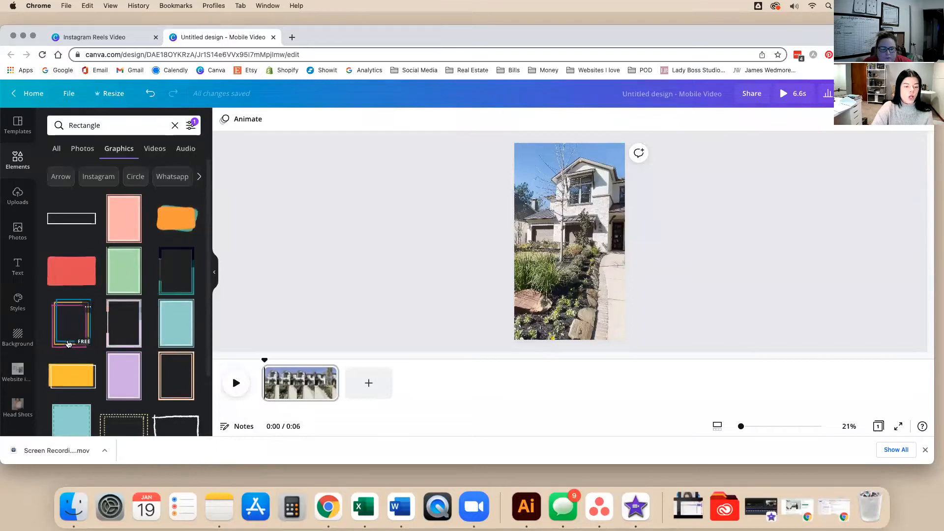
Scroll through the animated rectangle graphics results.
scroll(69, 344, down, 3)
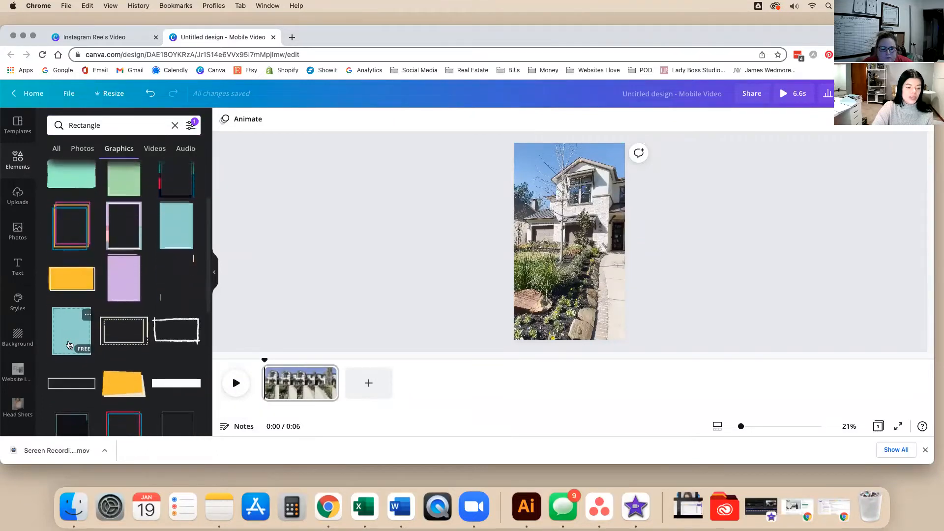
scroll(68, 344, down, 5)
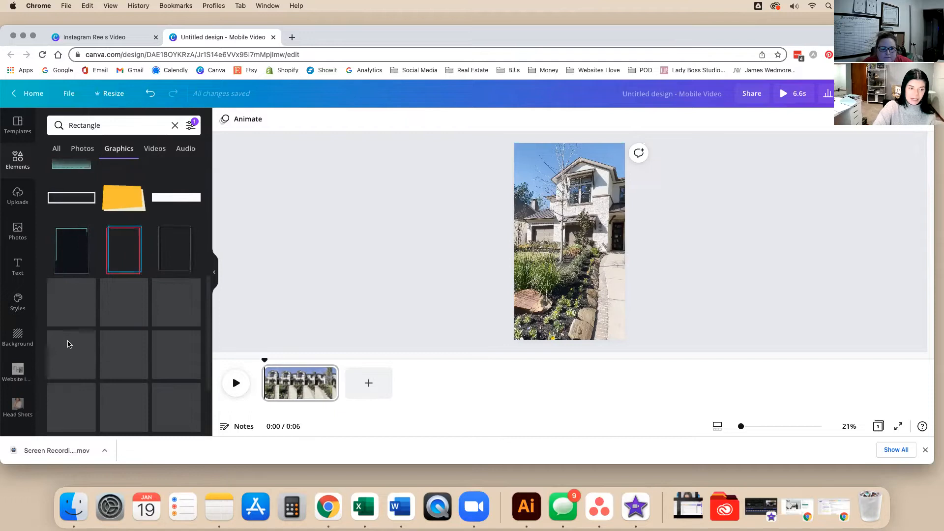
scroll(69, 343, down, 2)
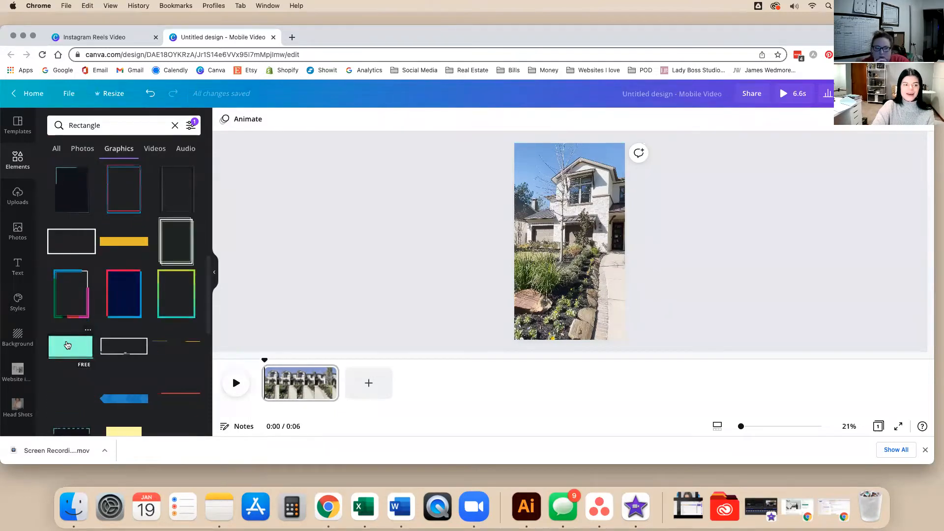
scroll(69, 344, down, 1)
scroll(68, 343, down, 3)
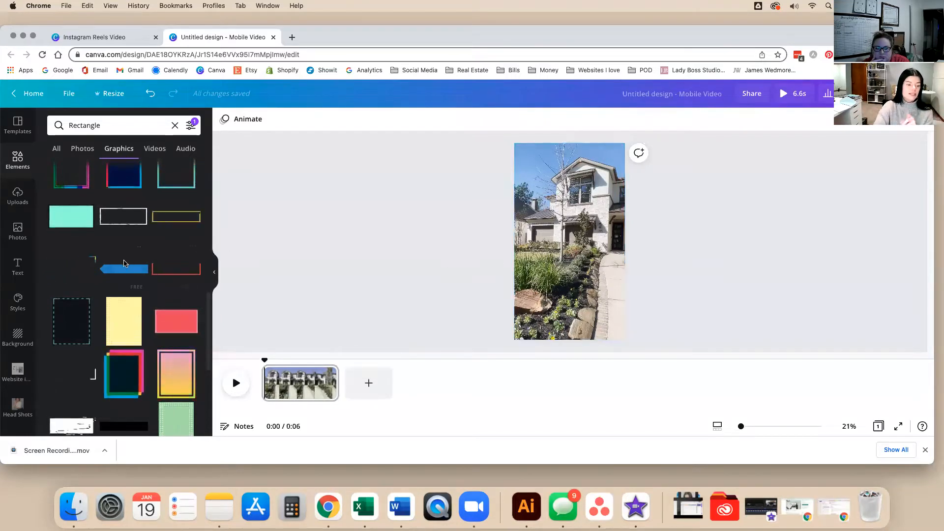
scroll(130, 350, down, 3)
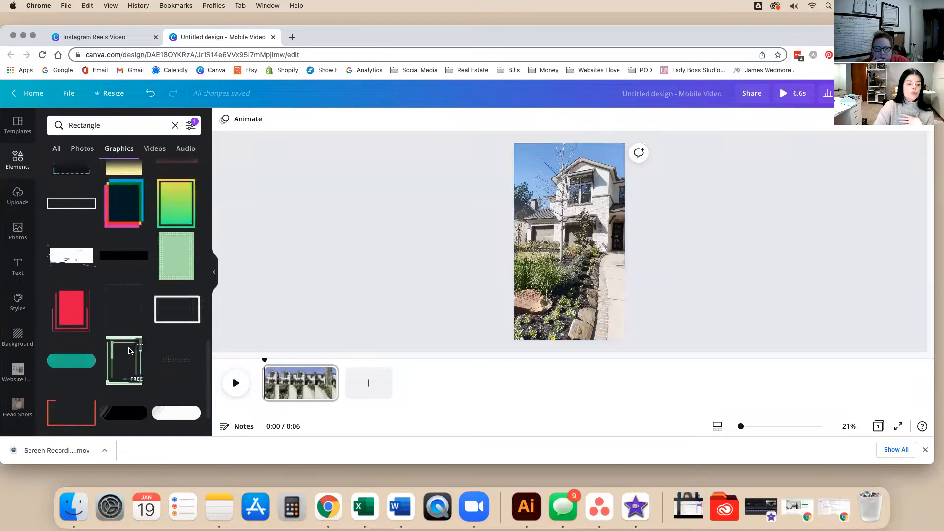
scroll(129, 350, down, 4)
scroll(128, 347, down, 5)
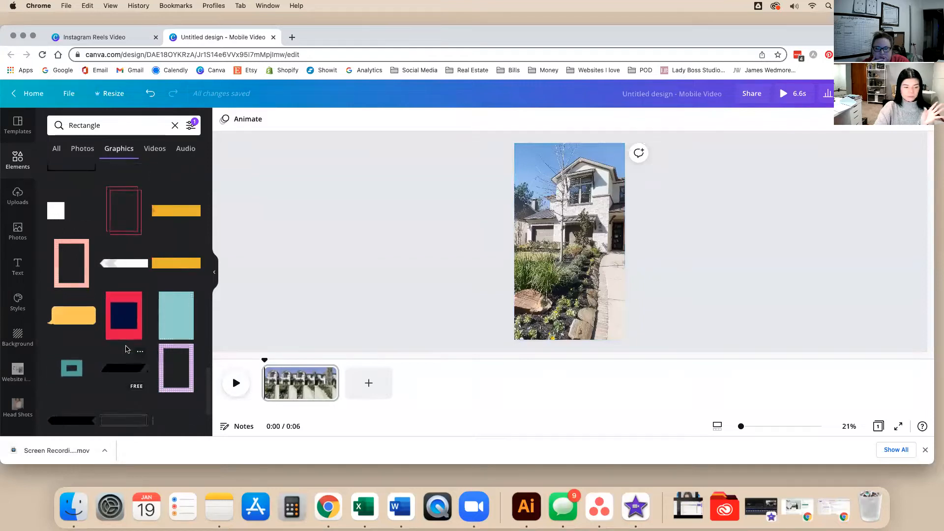
scroll(126, 349, down, 2)
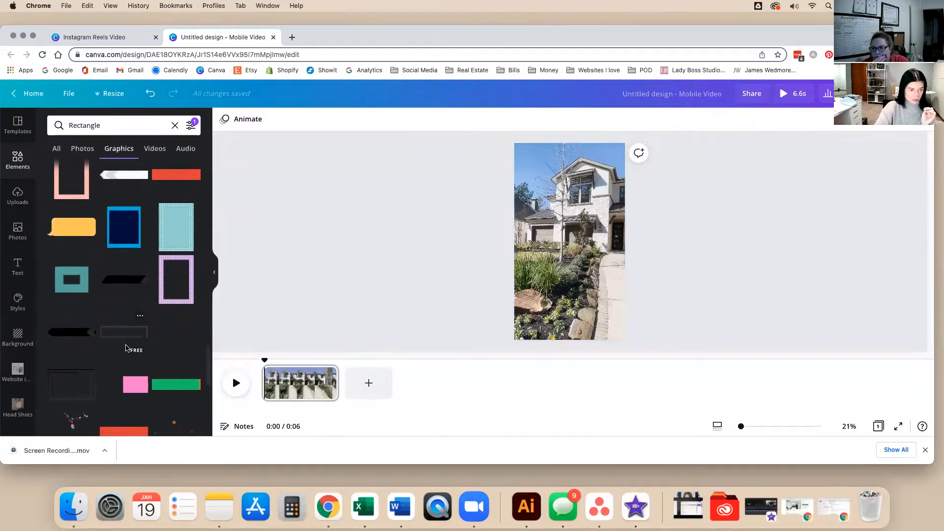
scroll(127, 347, down, 3)
scroll(125, 346, down, 2)
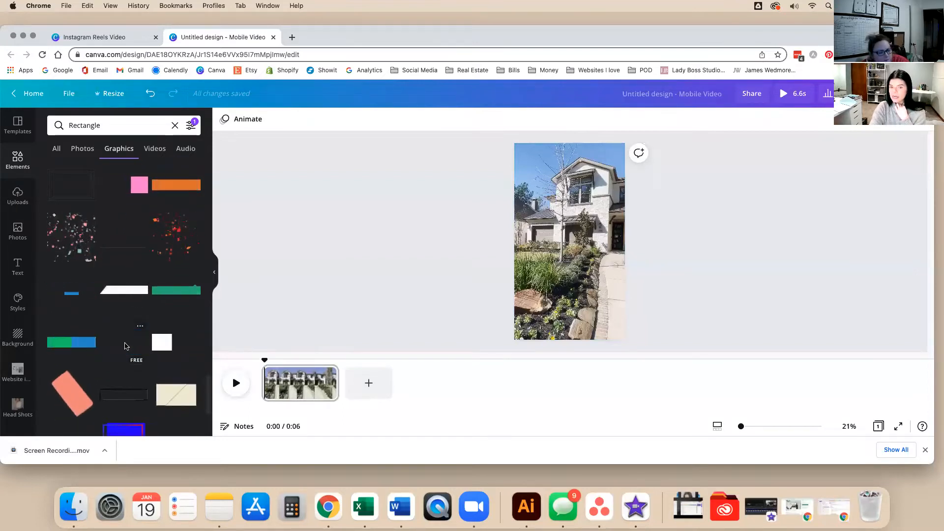
scroll(125, 347, down, 3)
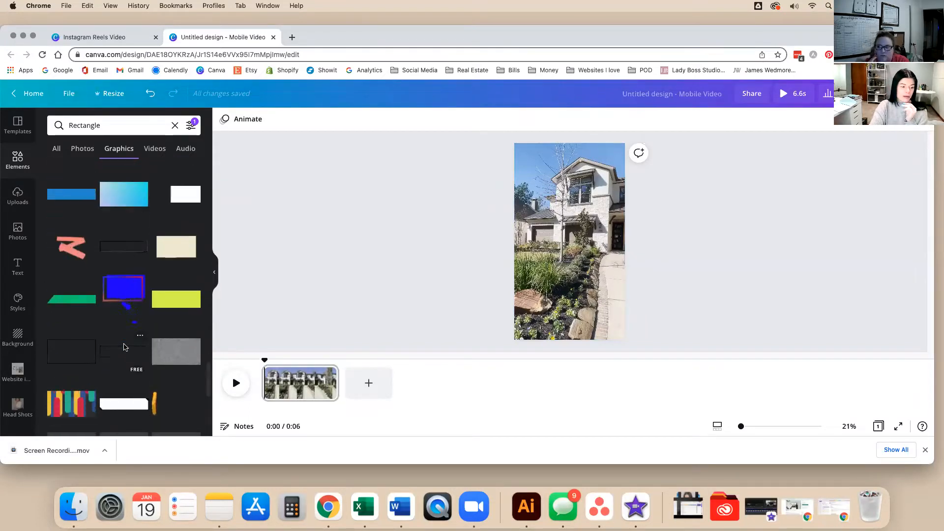
scroll(128, 347, down, 4)
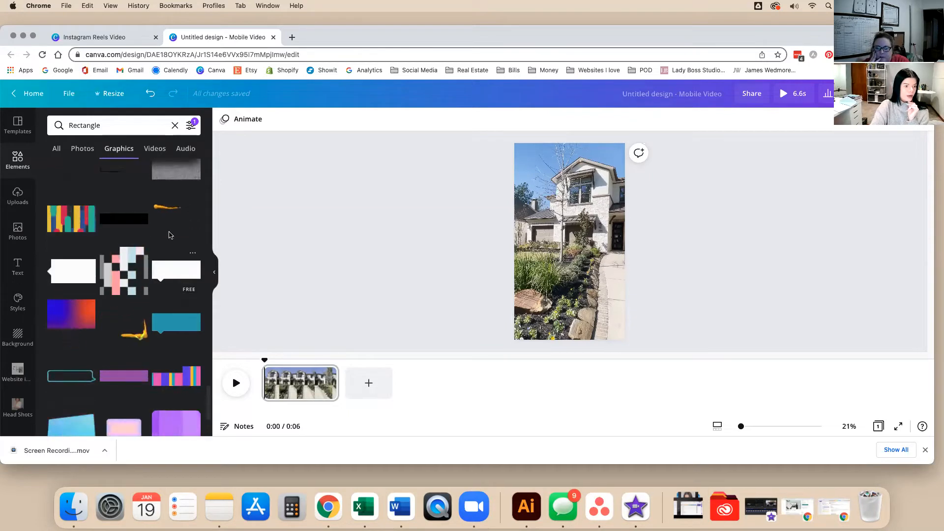
Swap the Animated filter for Static and apply it to the rectangle graphics.
click(190, 126)
click(136, 298)
click(65, 299)
click(138, 376)
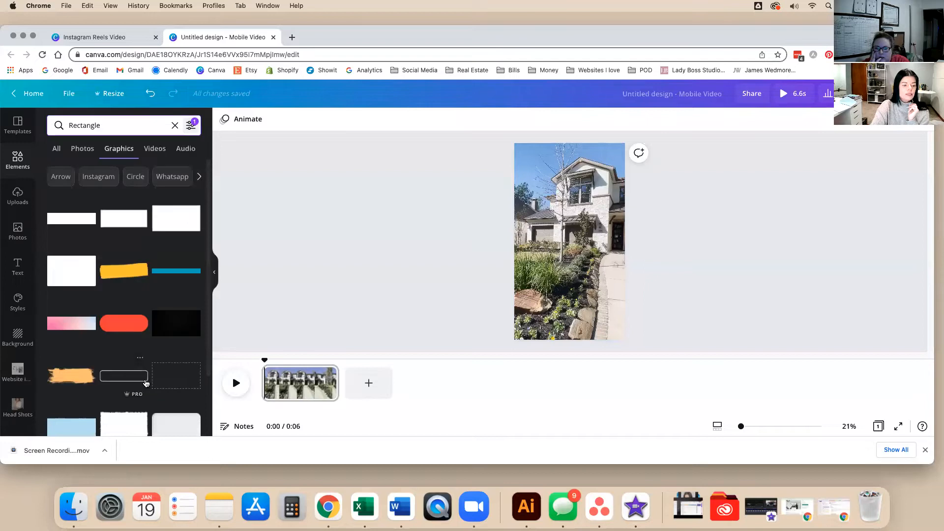
scroll(118, 385, down, 5)
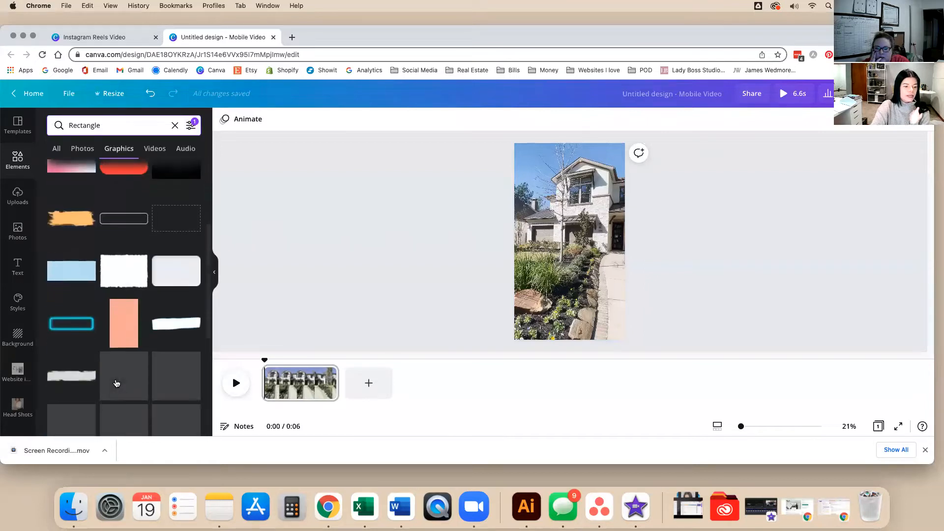
scroll(116, 382, down, 3)
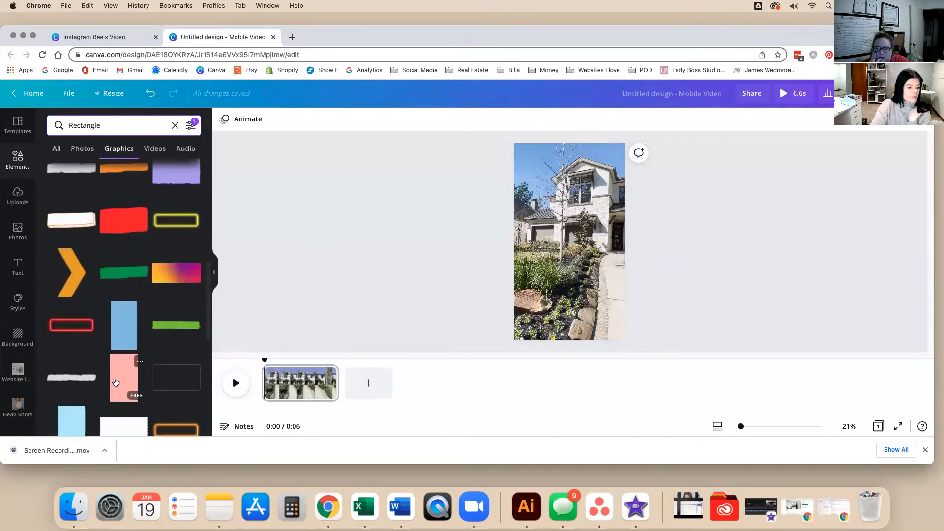
scroll(116, 382, down, 4)
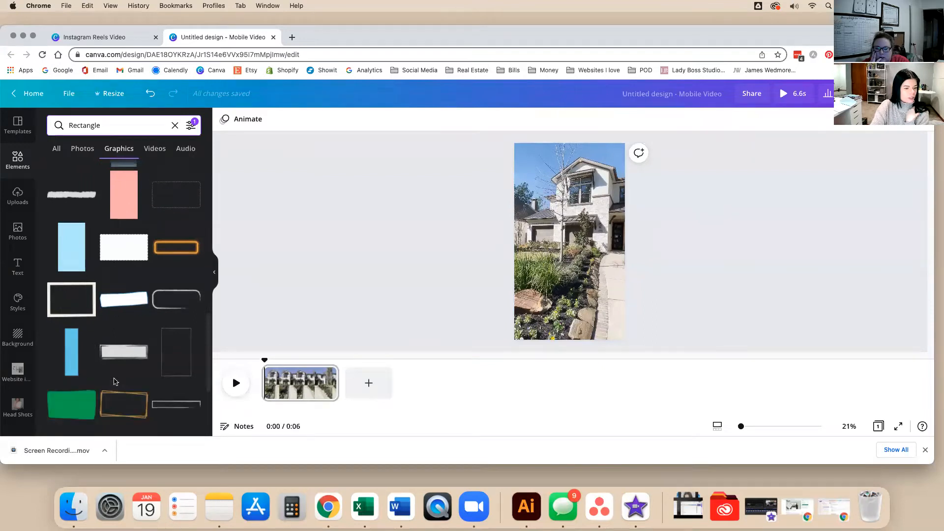
Add a black rectangle over the photo, resize and move it, then discard it.
click(112, 351)
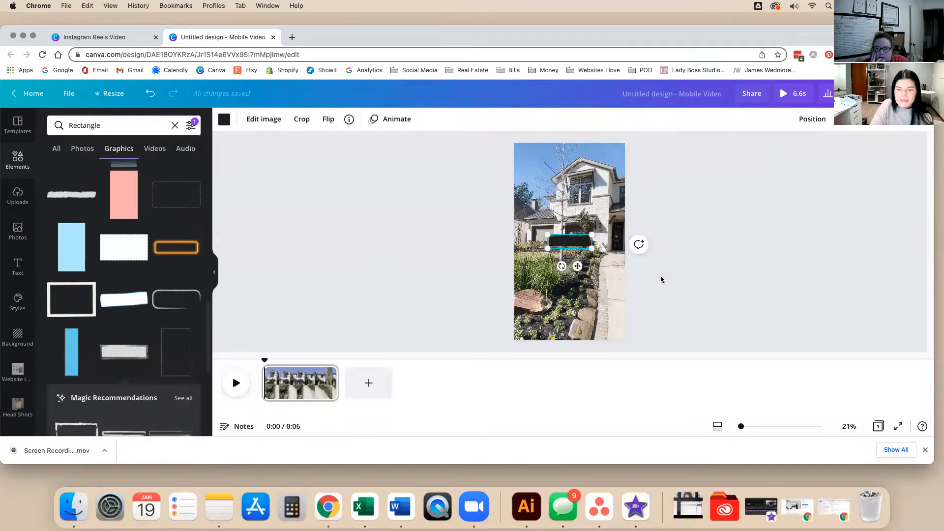
drag(593, 246, 650, 284)
drag(604, 256, 563, 298)
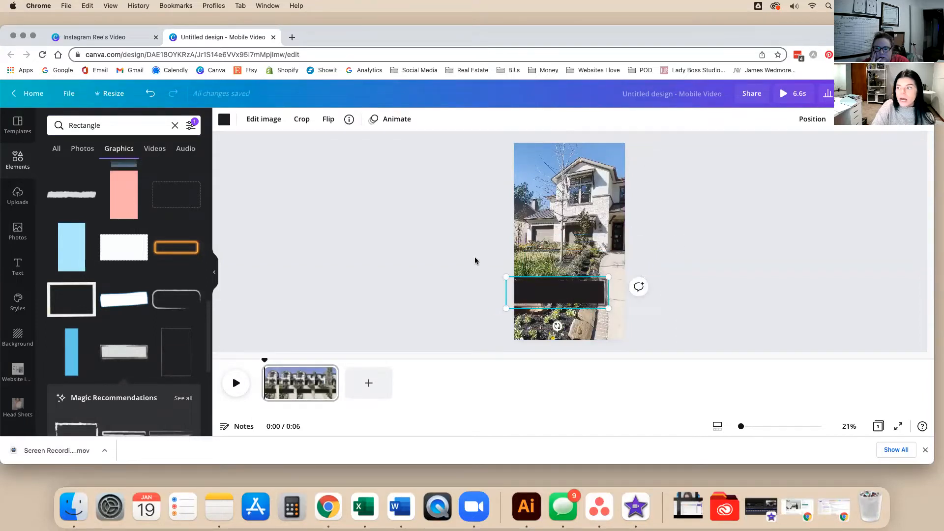
click(487, 277)
drag(556, 294, 448, 264)
Try a thin teal rectangle over the rocks, then discard it.
scroll(154, 368, down, 3)
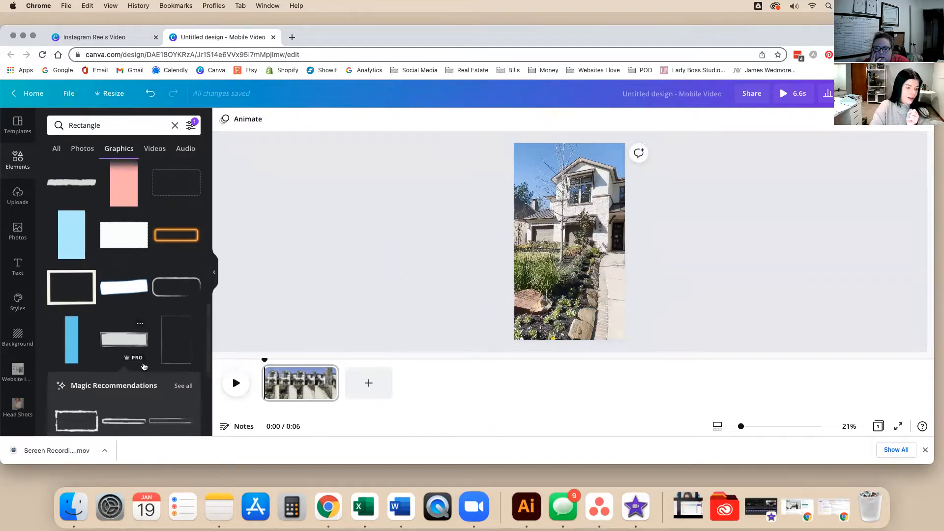
click(189, 343)
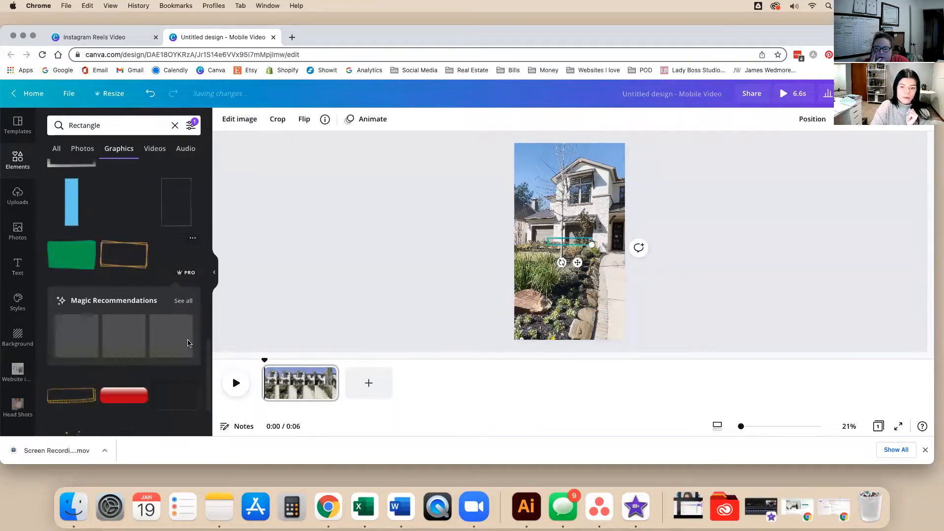
drag(596, 250, 416, 266)
click(452, 285)
Scroll the remaining results and clear the rectangle search.
scroll(152, 317, down, 5)
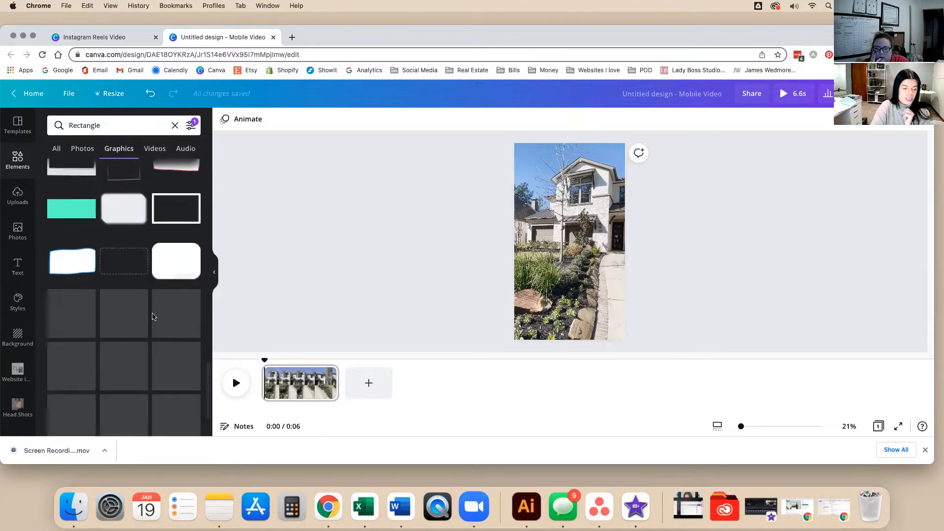
scroll(153, 316, down, 4)
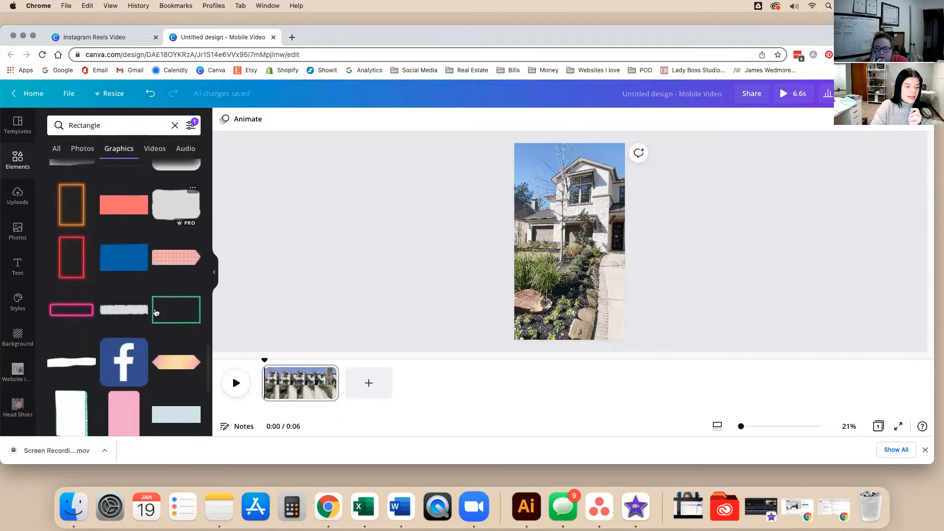
scroll(156, 313, down, 4)
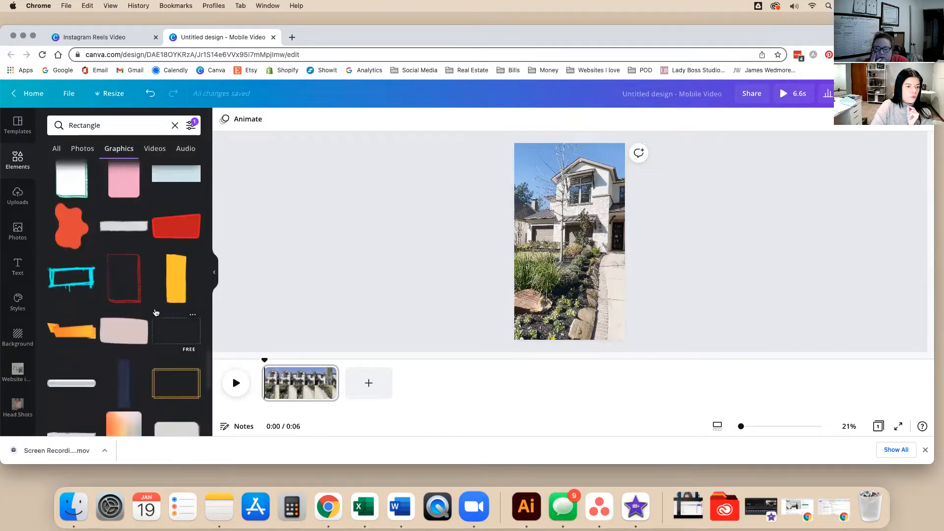
scroll(155, 312, down, 3)
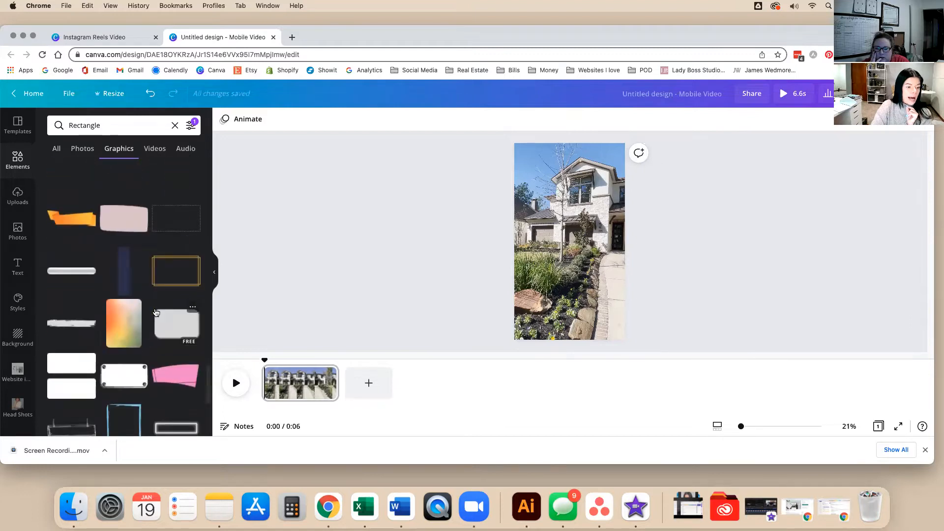
scroll(155, 312, down, 5)
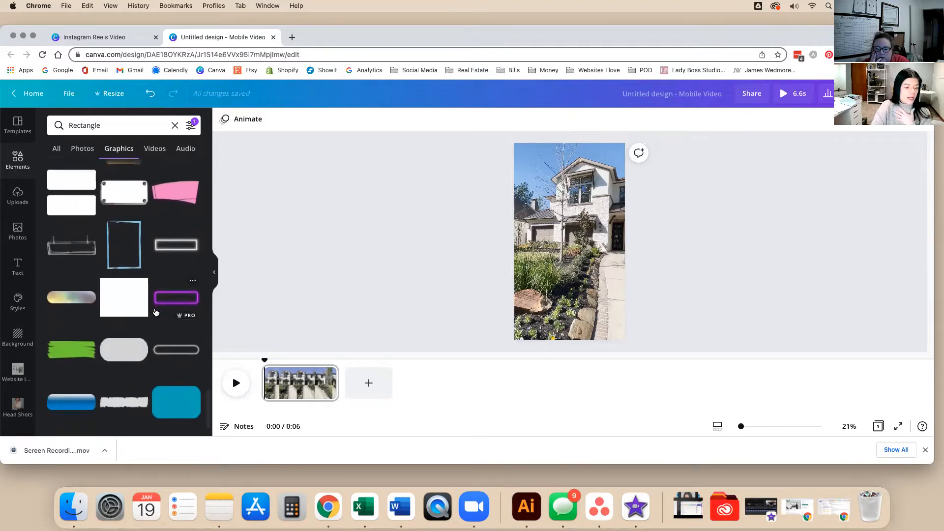
scroll(156, 313, down, 5)
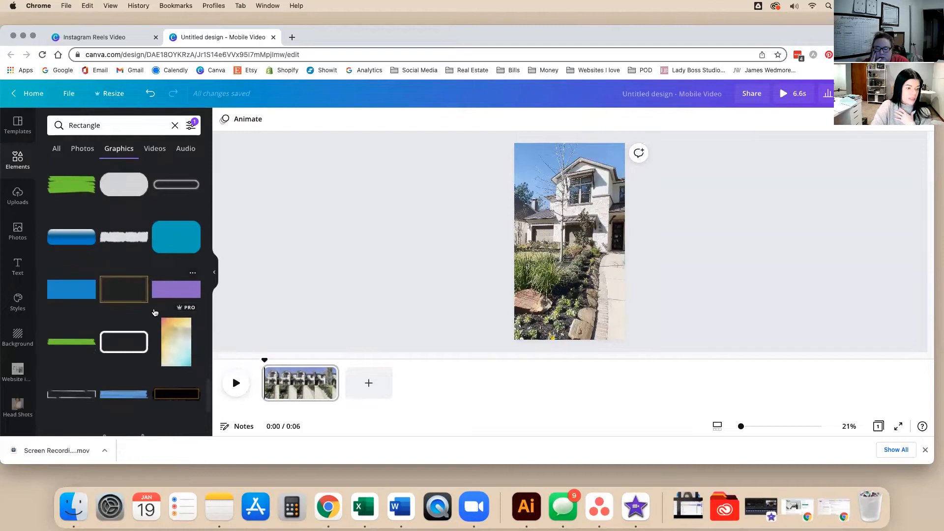
scroll(155, 313, down, 5)
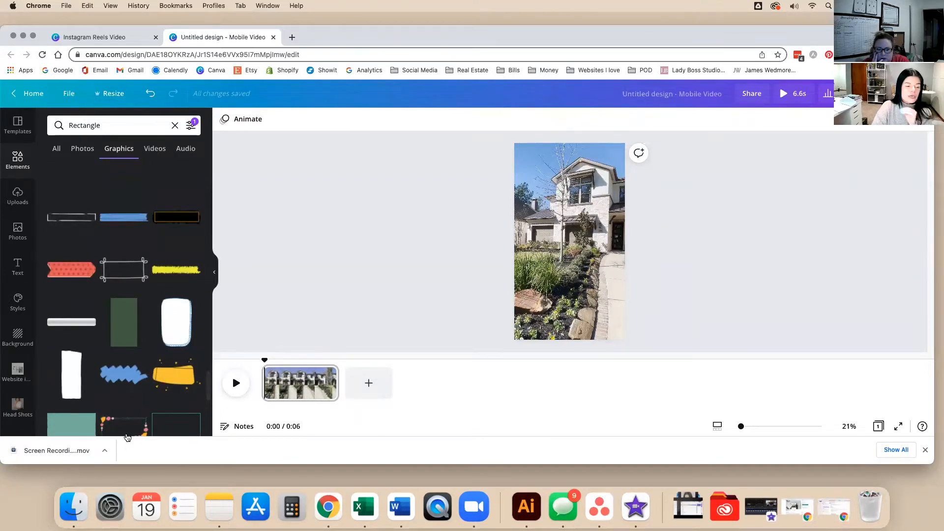
click(175, 125)
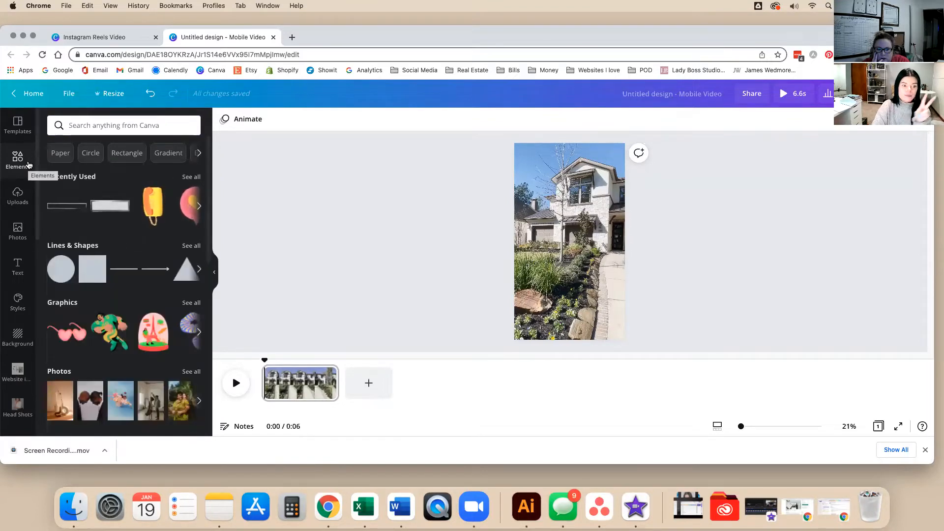
Add the Arrow Box shape from the Lines & Shapes collection to the design.
click(192, 246)
scroll(114, 315, down, 5)
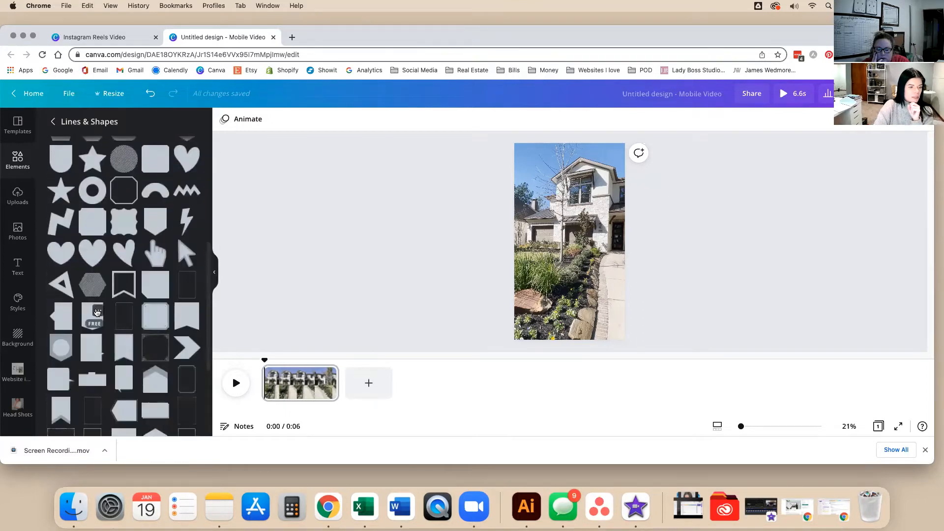
scroll(96, 312, down, 2)
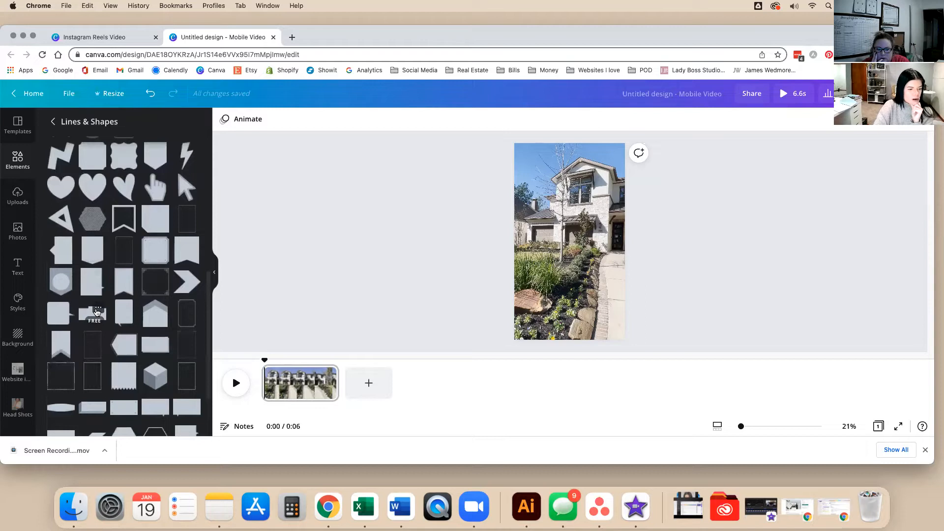
click(130, 339)
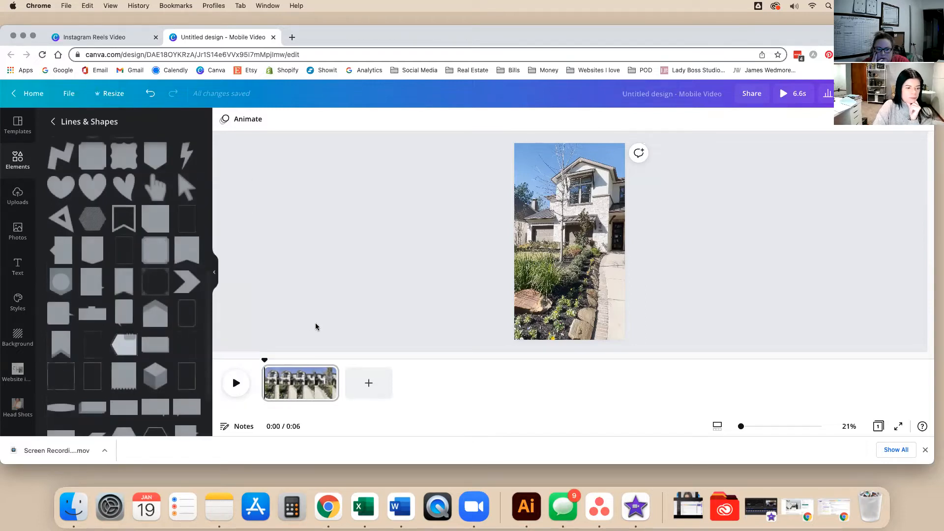
click(114, 350)
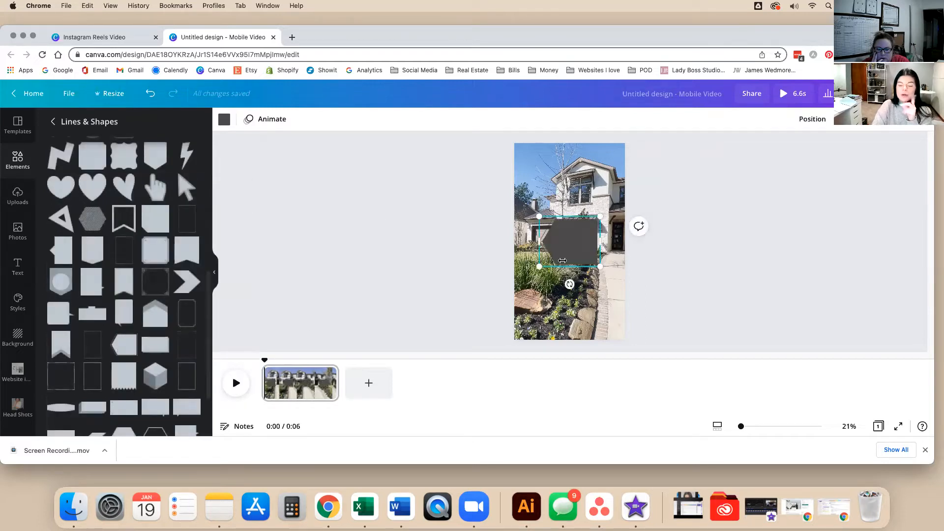
Color the arrow box white after trying grey and cream, and rotate it right.
click(222, 118)
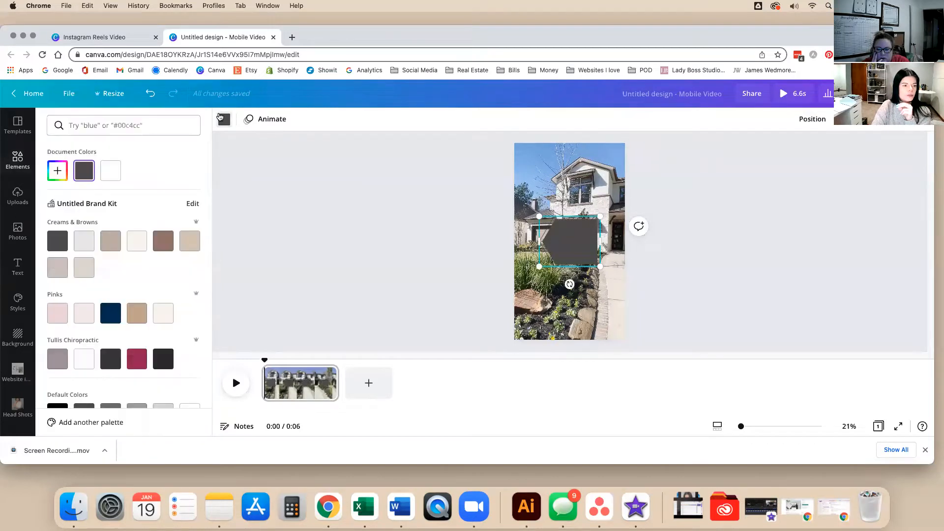
click(111, 170)
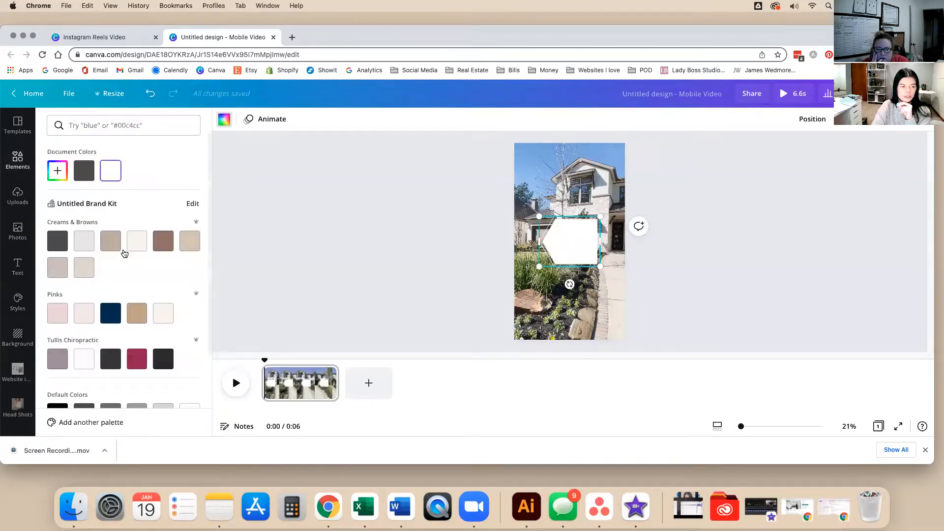
click(85, 241)
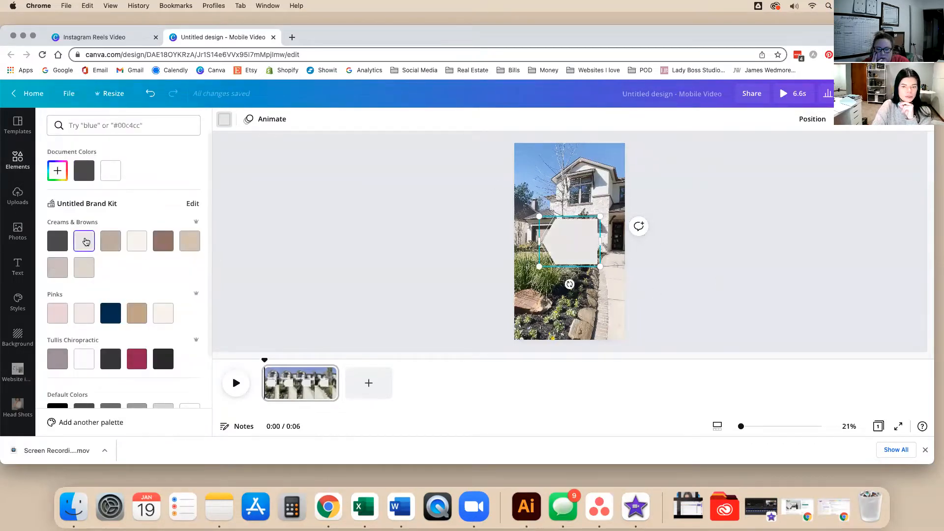
click(140, 243)
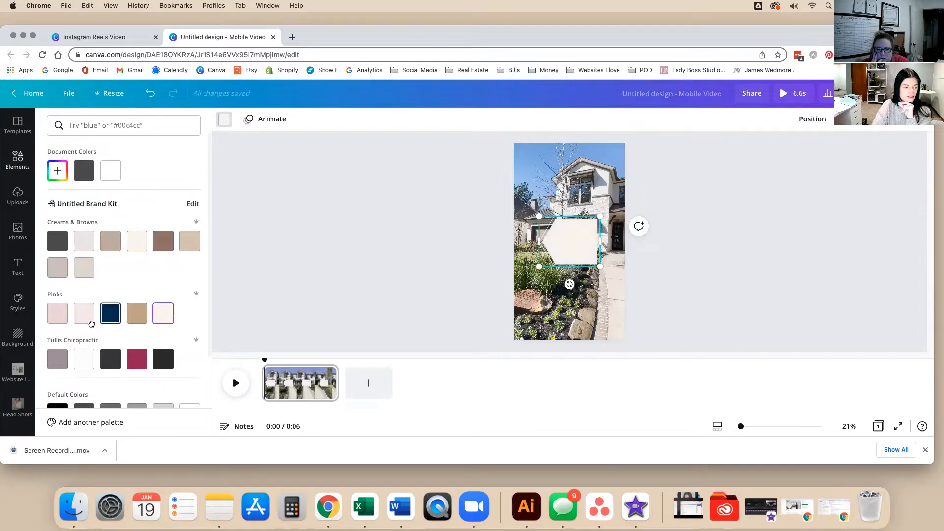
click(84, 359)
drag(569, 285, 571, 169)
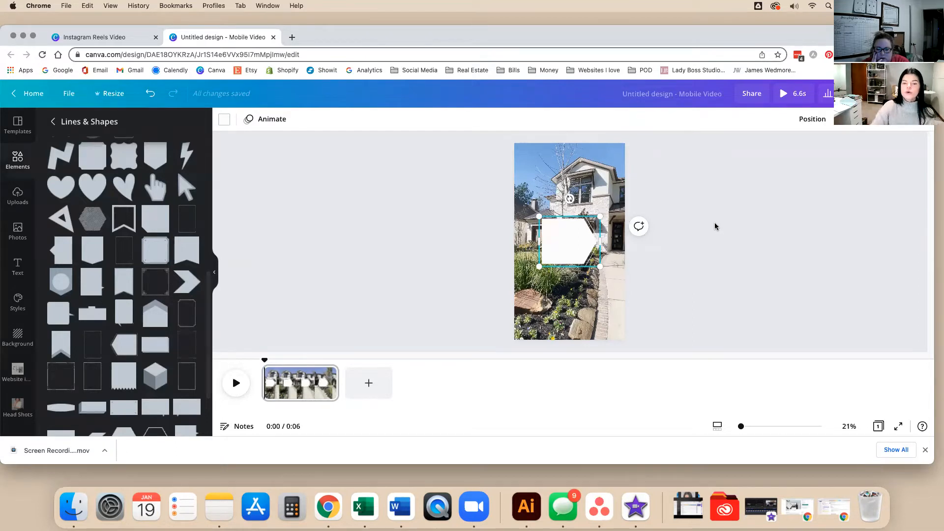
Move the white arrow lower and narrow it into a banner above the rocks.
drag(566, 240, 563, 251)
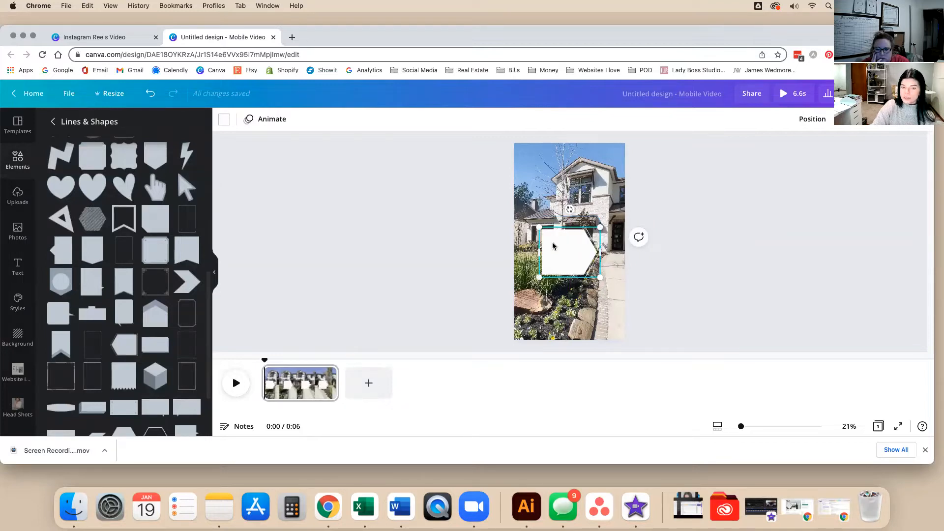
drag(603, 249, 559, 287)
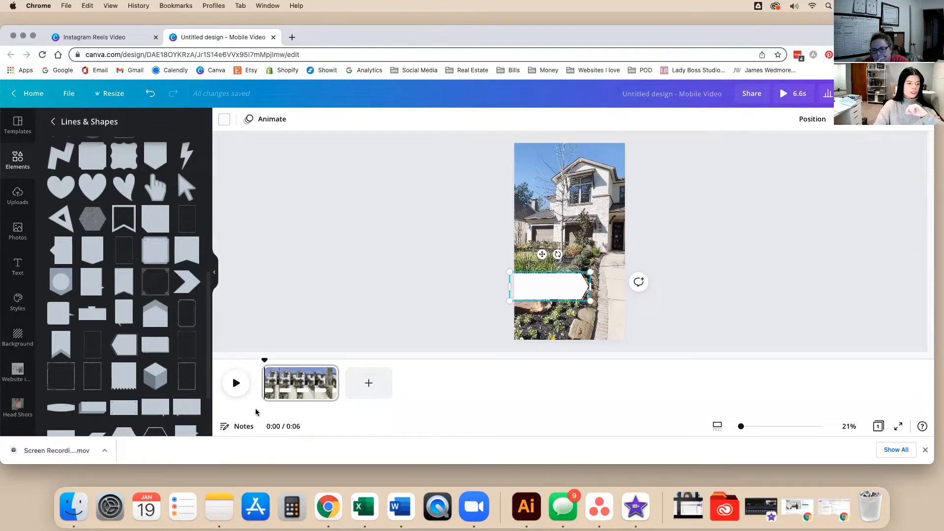
Add a dark grey rectangle and shape it into a thin vertical strip on the photo's right edge.
click(375, 274)
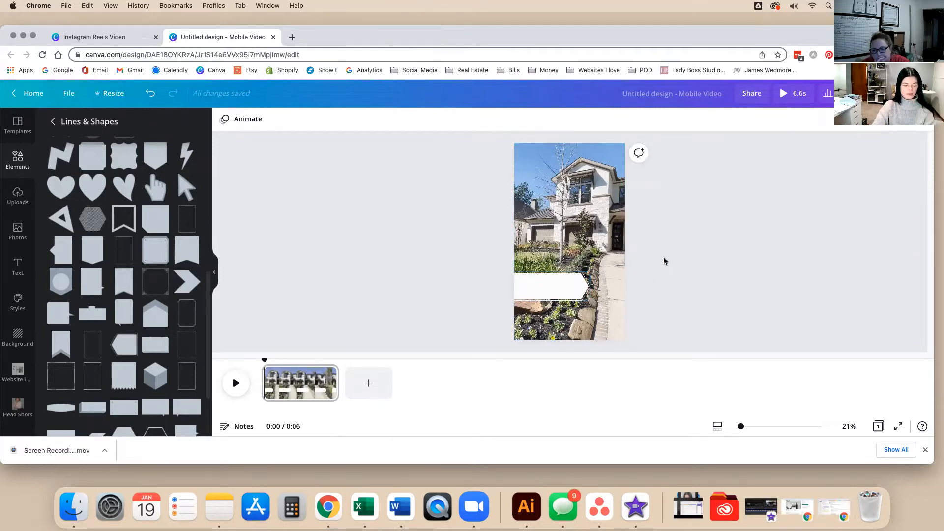
key(r)
drag(570, 231, 640, 247)
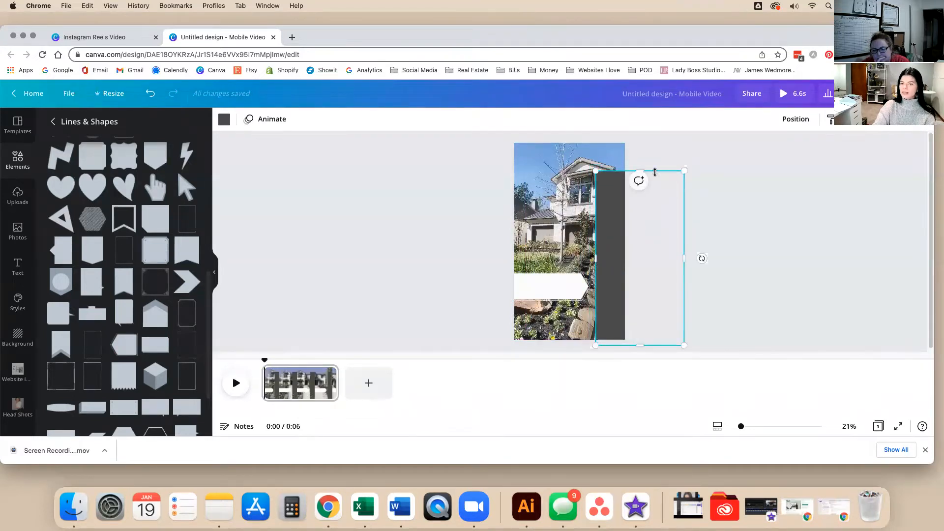
drag(657, 184, 659, 226)
drag(608, 271, 609, 271)
drag(683, 286, 630, 286)
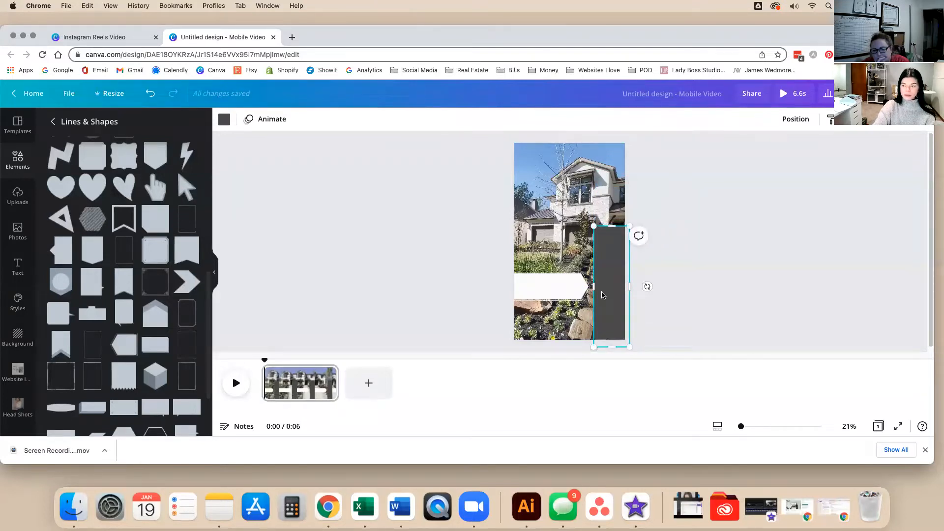
Rotate a dark bar horizontally along the photo's bottom and raise the vertical strip's top slightly.
drag(648, 287, 616, 343)
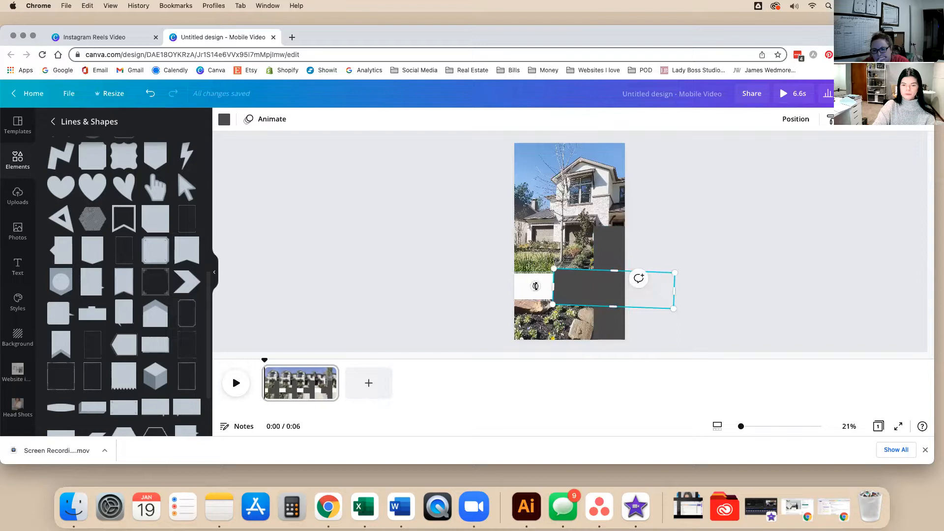
drag(607, 282, 561, 319)
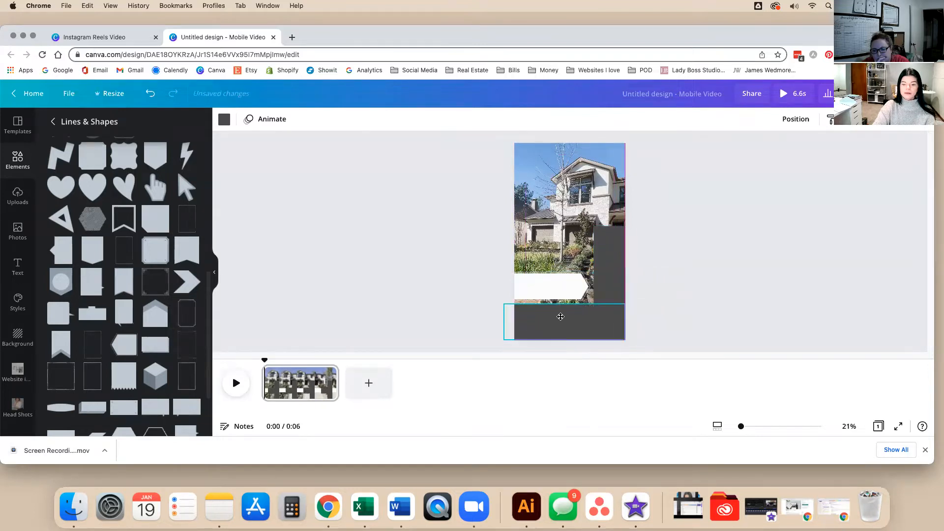
click(671, 278)
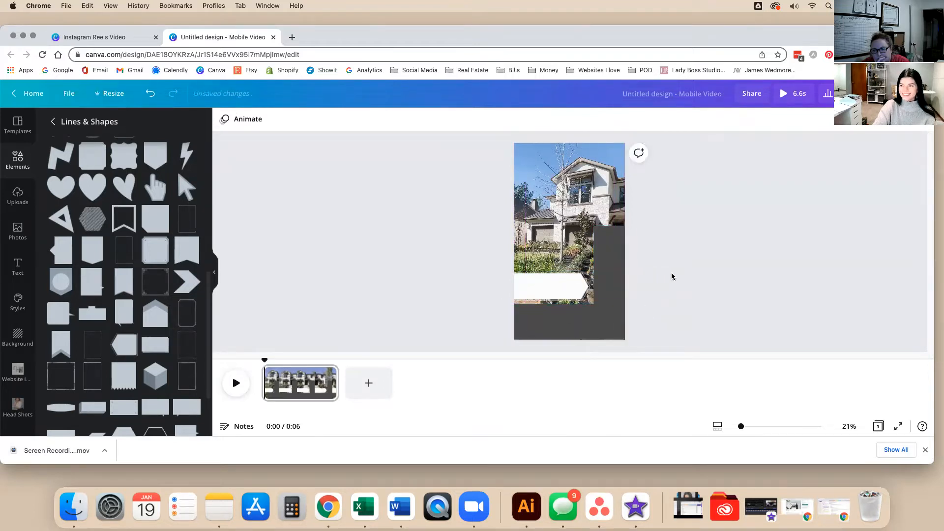
click(614, 241)
drag(614, 225, 614, 220)
click(693, 251)
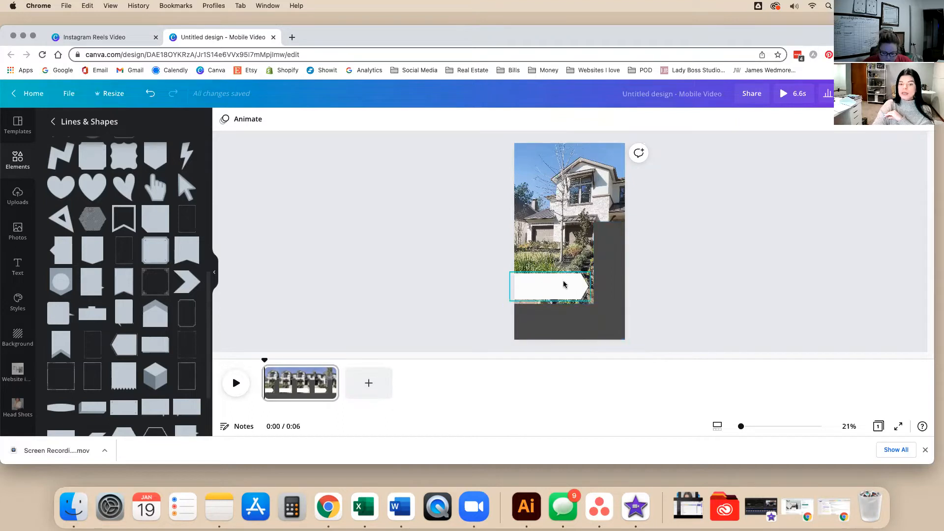
Drag the white arrow banner's right side out until its tip meets the dark strip.
click(518, 288)
drag(590, 287, 599, 288)
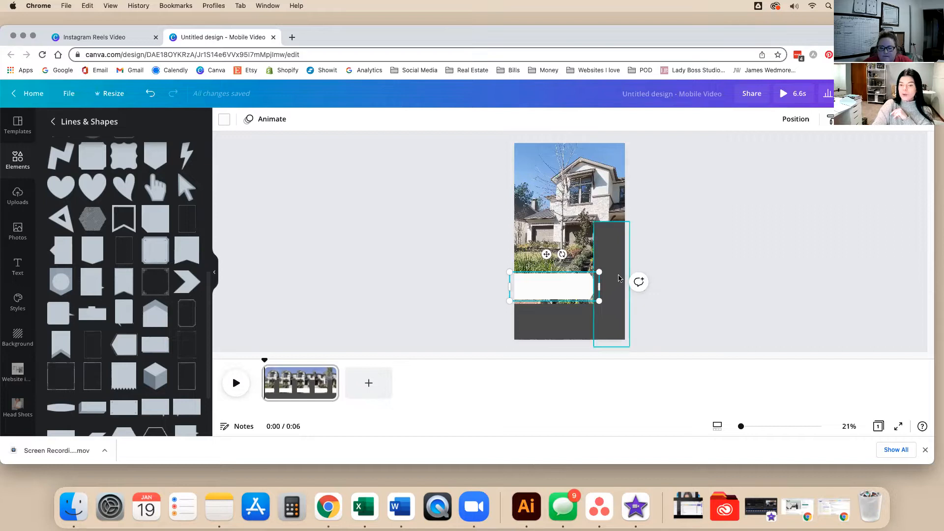
click(622, 290)
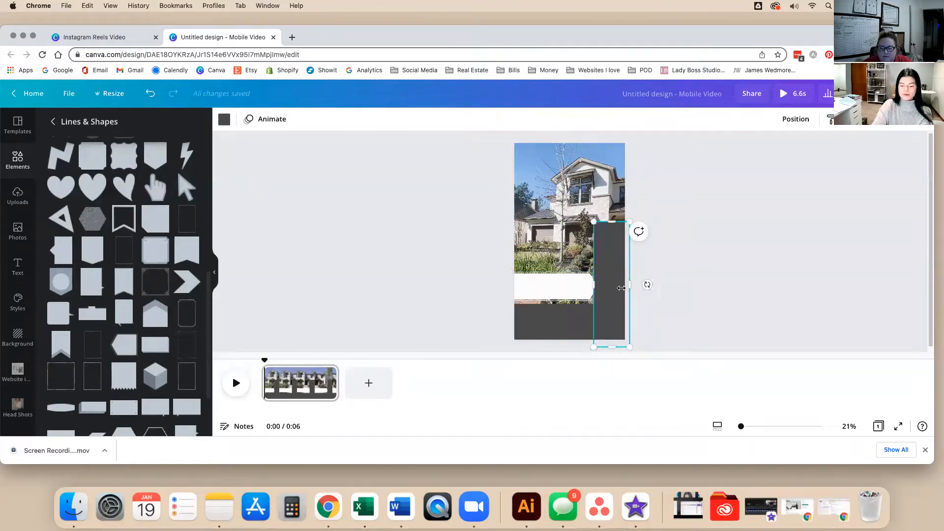
Delete the dark strip and resize the white arrow banner to 941 × 254 across the clip.
key(Delete)
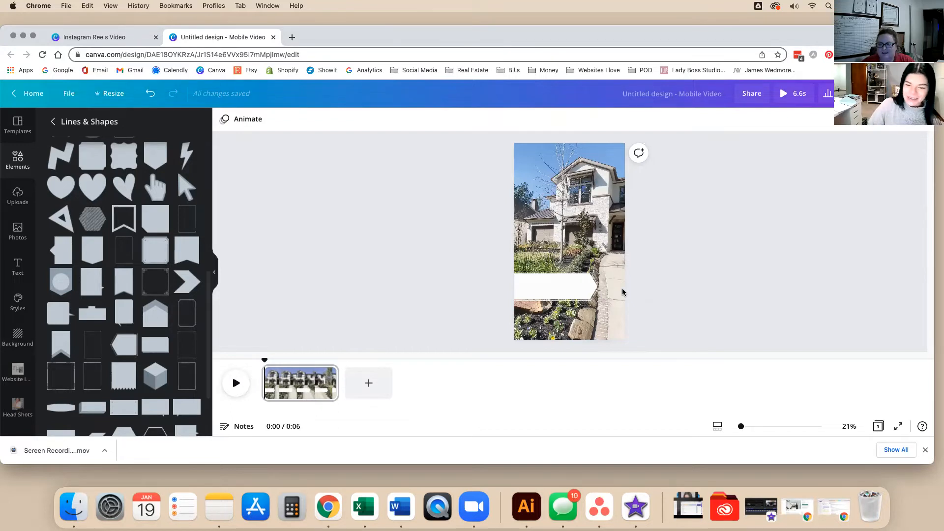
click(595, 288)
drag(599, 271, 607, 291)
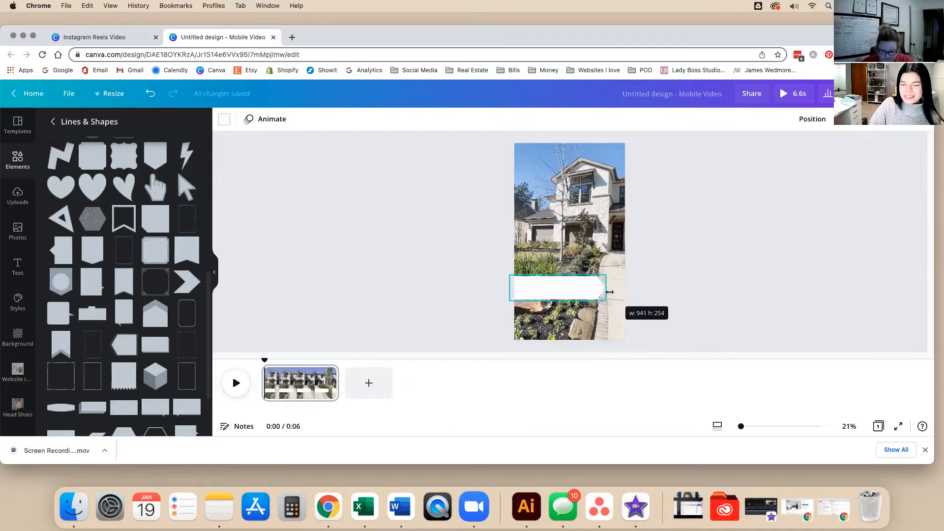
click(676, 292)
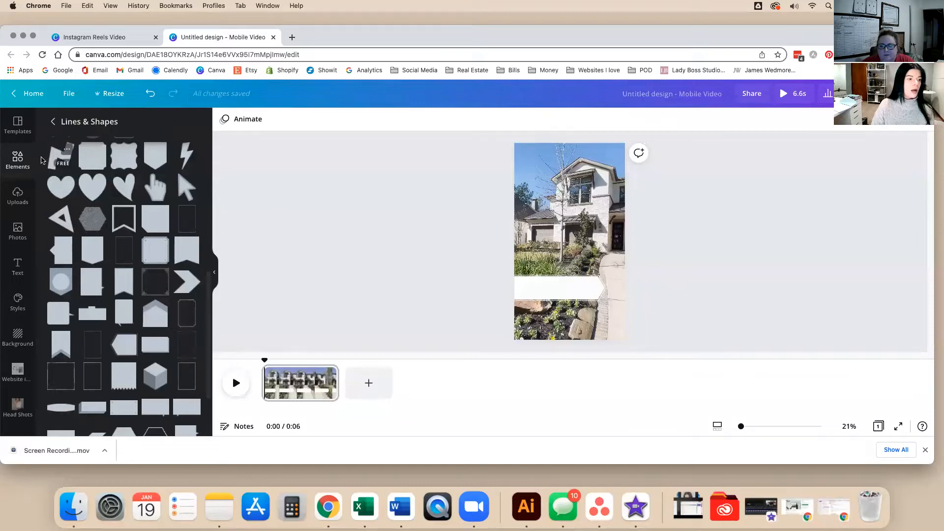
Search Elements for 'location' animated graphics and add the cloud location pin sticker.
click(53, 122)
click(87, 127)
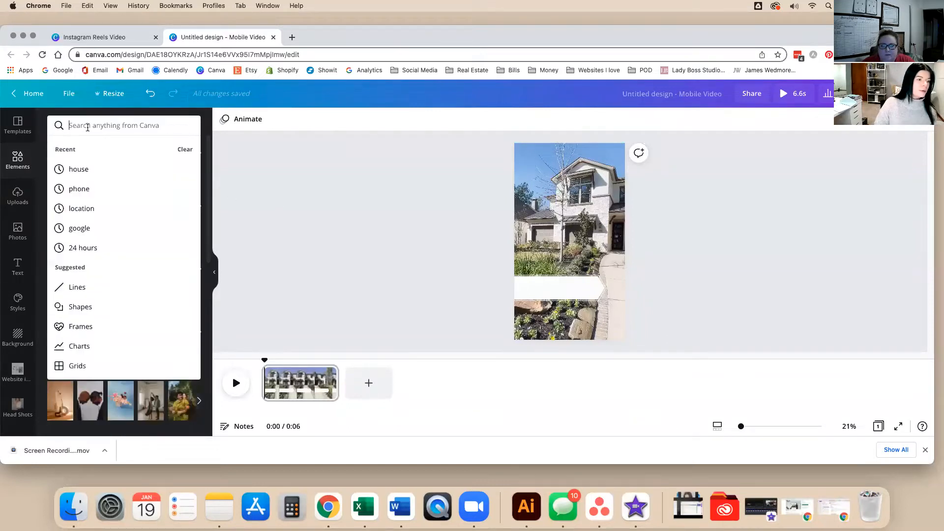
text(location)
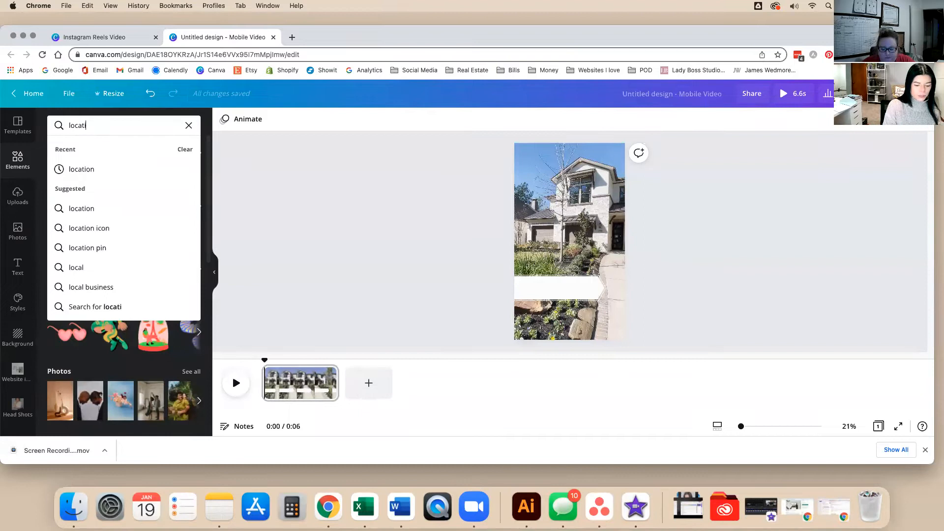
key(Return)
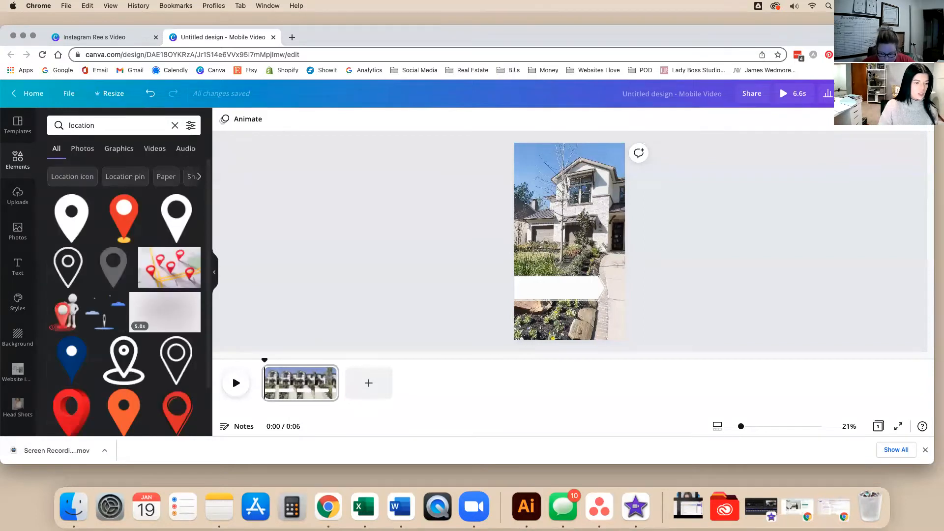
click(116, 151)
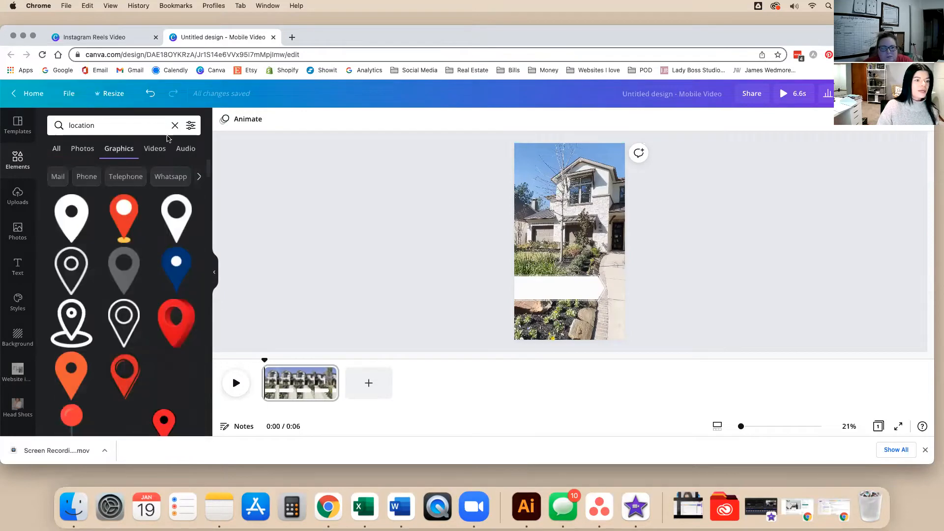
click(190, 125)
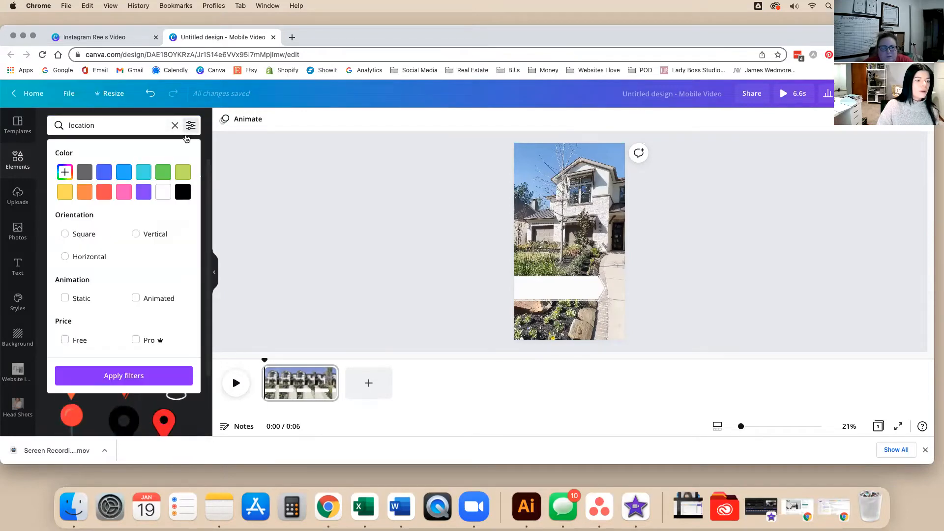
click(136, 298)
click(140, 377)
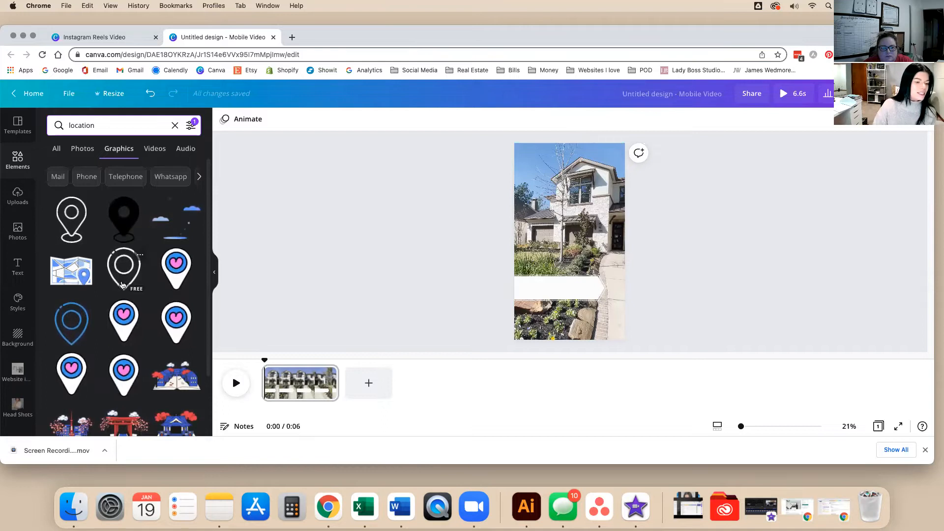
scroll(122, 285, down, 10)
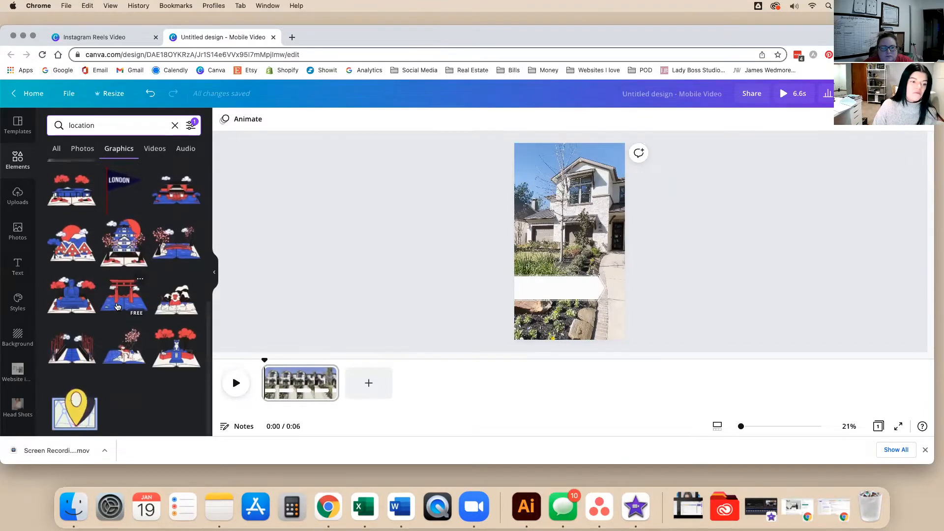
scroll(116, 302, up, 10)
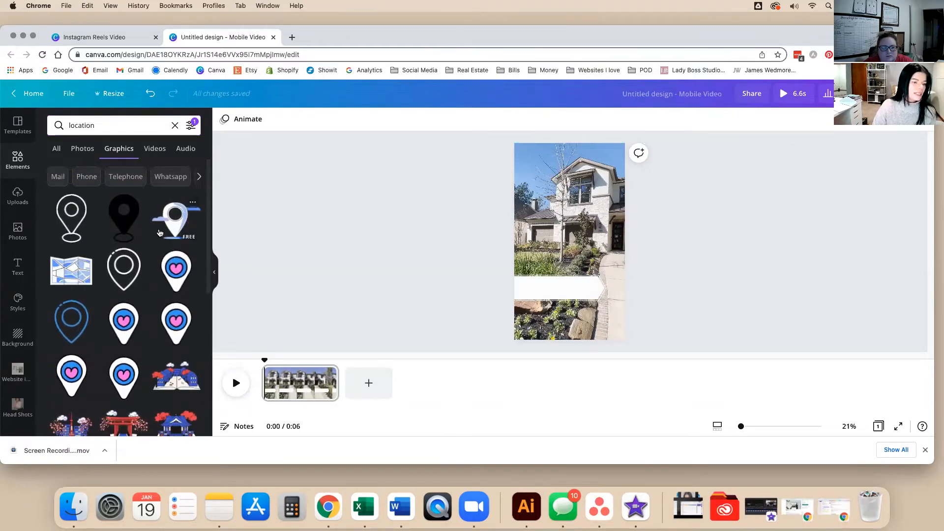
click(175, 220)
Shrink the cloud pin sticker and place it at the white bar's left end.
drag(575, 245, 565, 259)
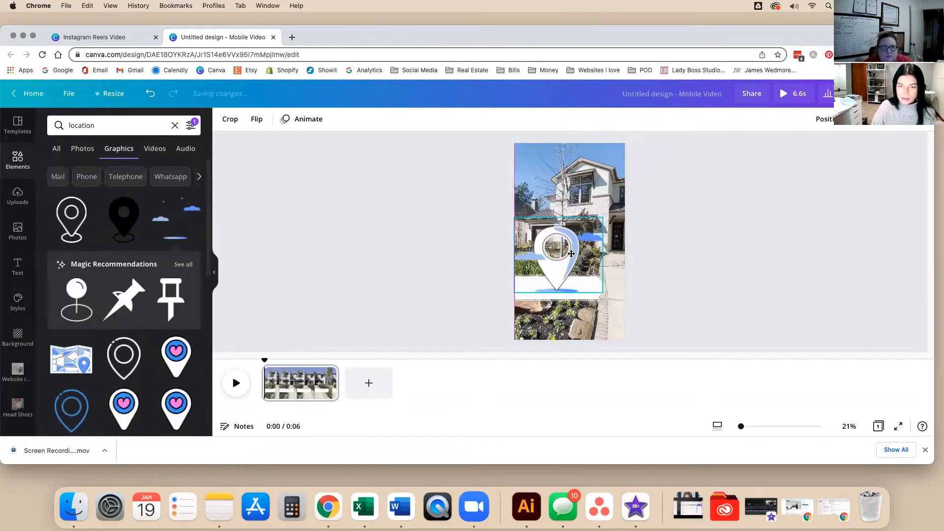
drag(603, 218, 535, 293)
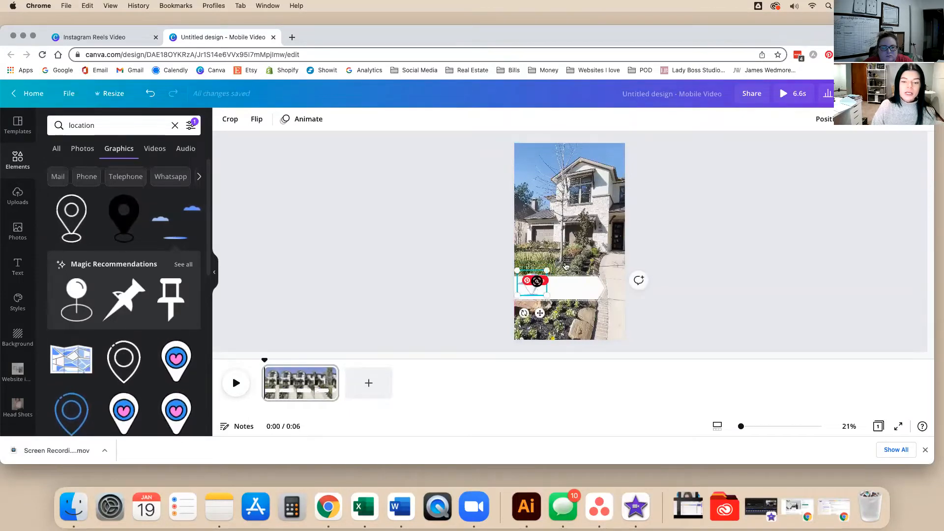
click(444, 265)
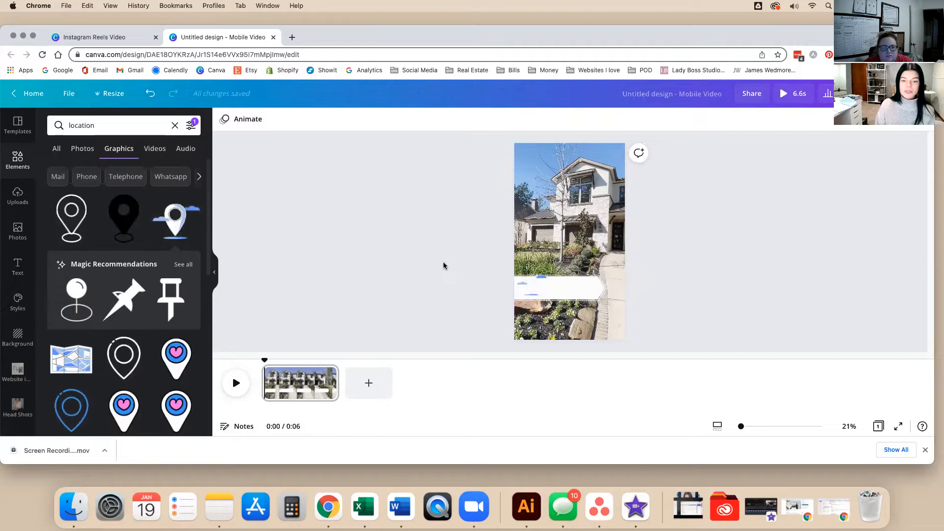
click(527, 293)
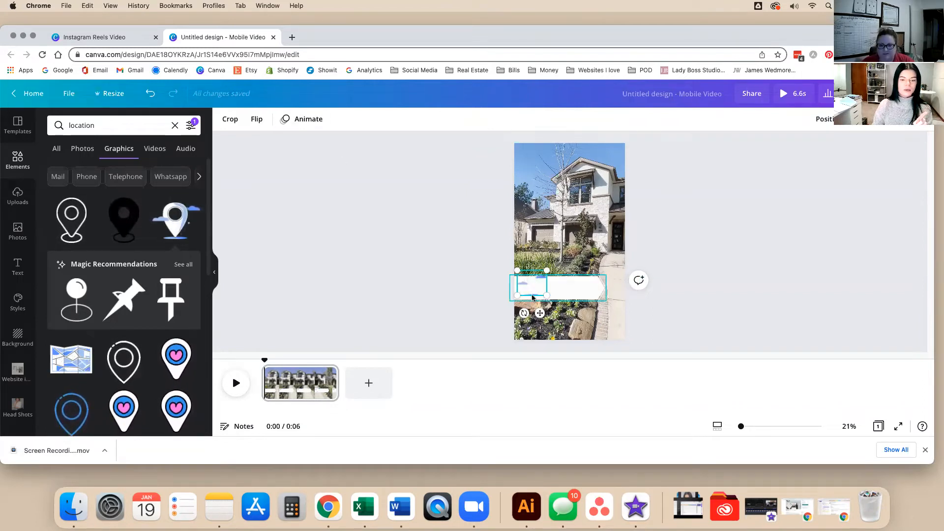
click(421, 295)
click(534, 288)
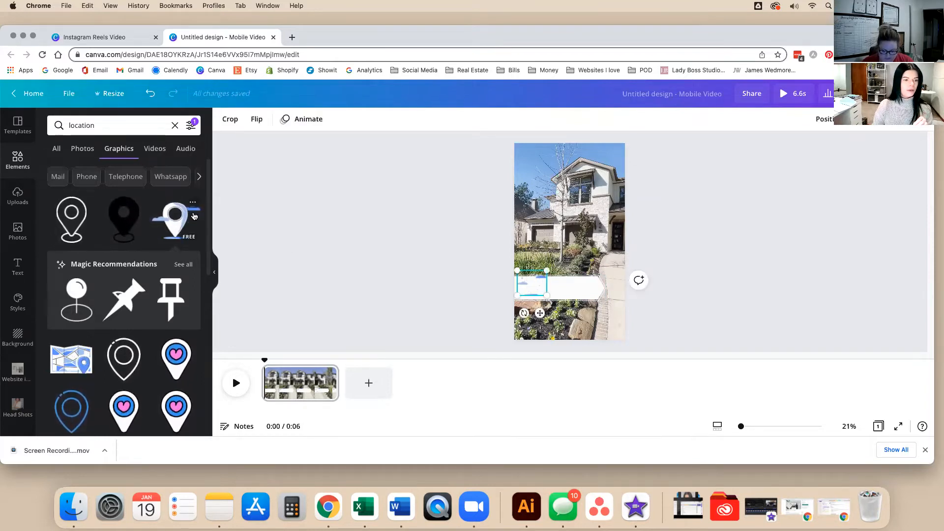
Add another location pin sticker and narrow the white bar to about 979 × 197.
click(193, 203)
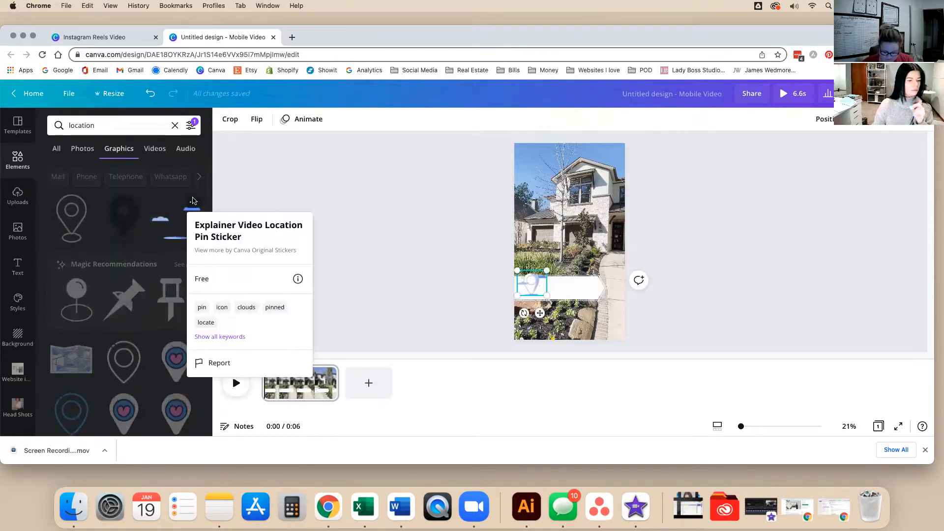
click(330, 206)
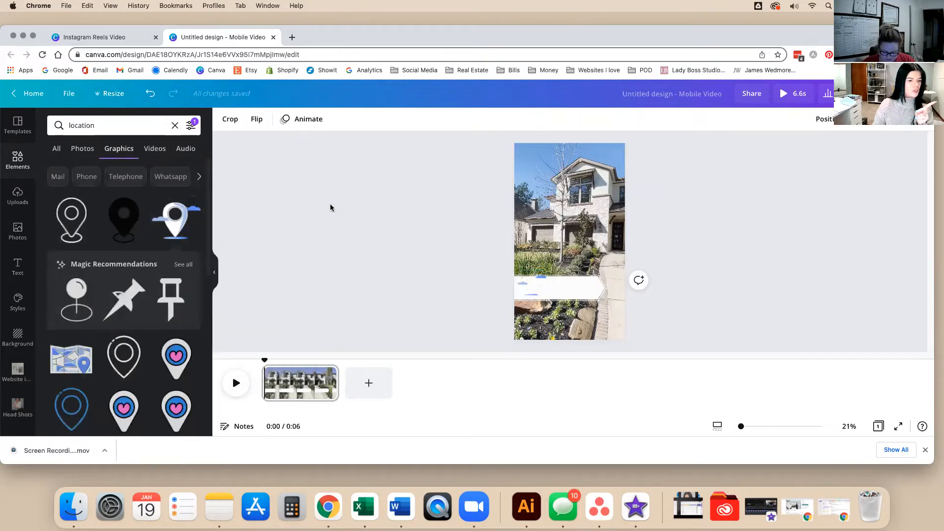
click(192, 216)
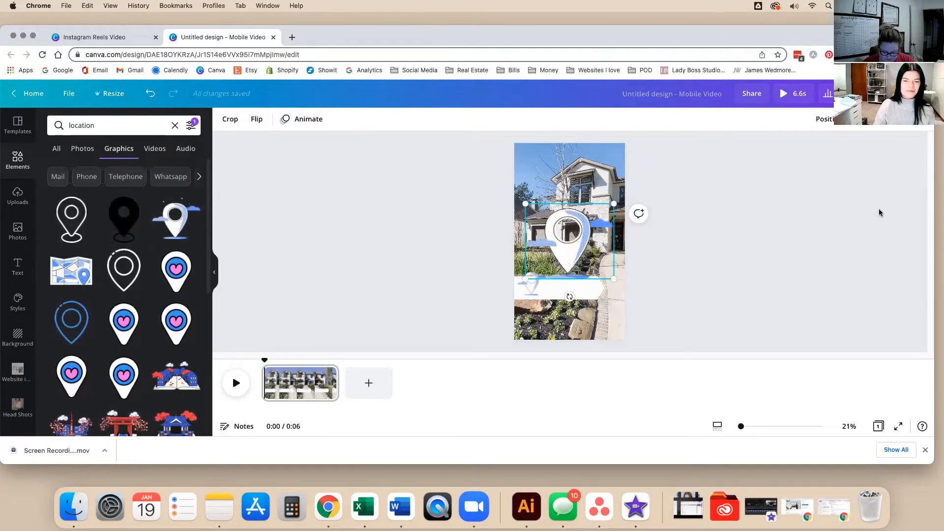
drag(721, 196, 777, 235)
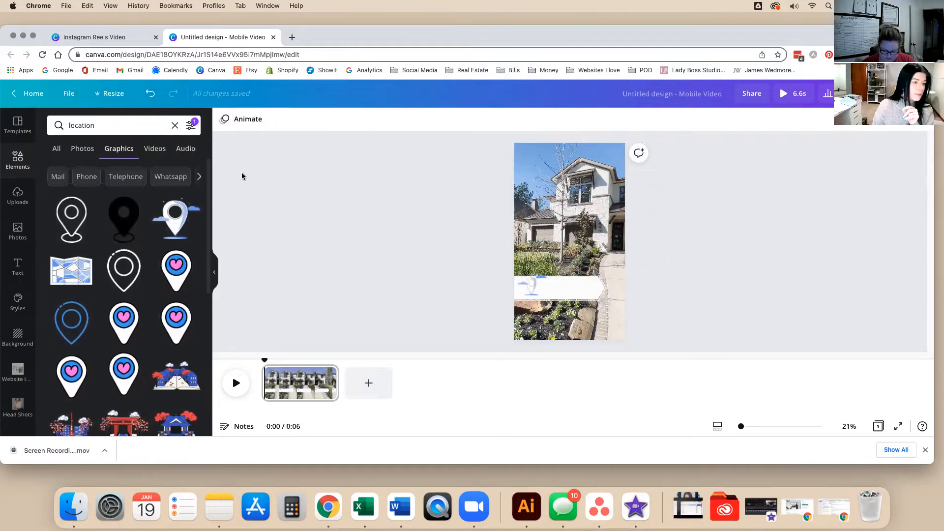
click(87, 204)
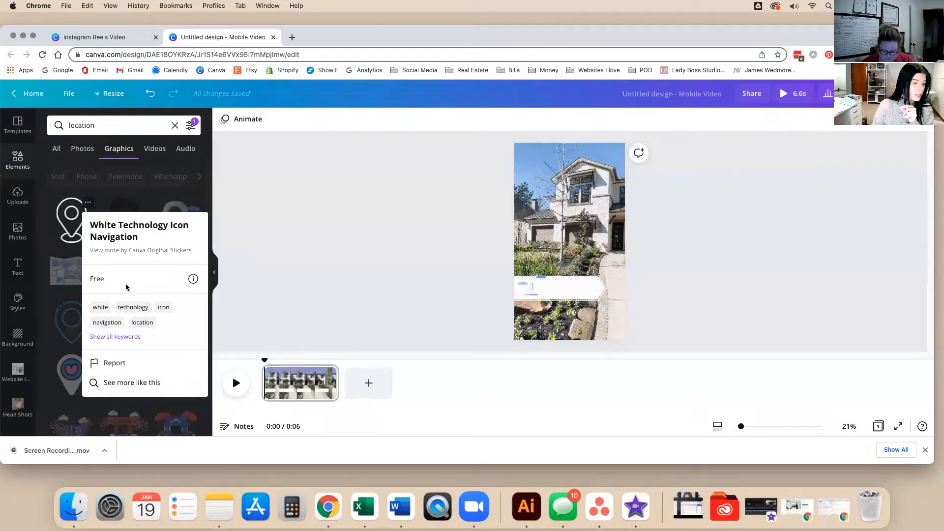
click(284, 229)
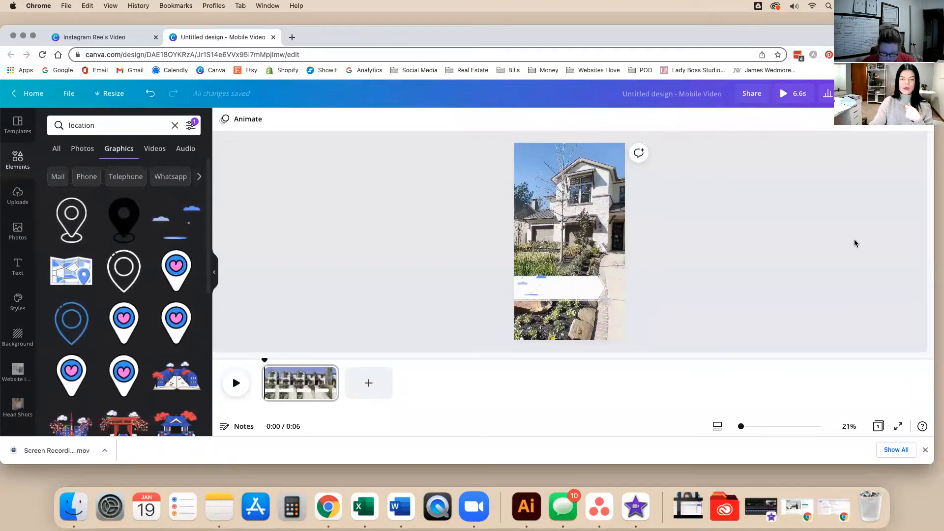
click(562, 281)
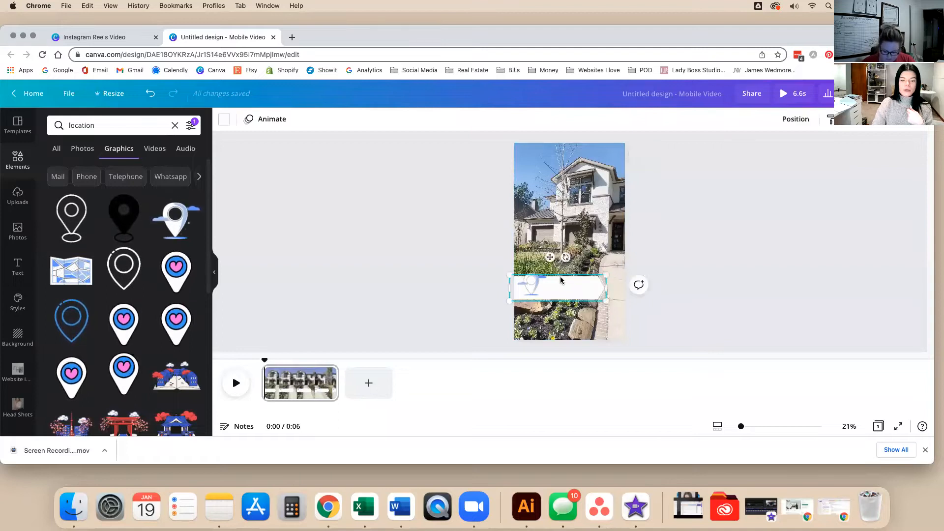
mouse_move(607, 288)
mouse_down()
mouse_move(584, 289)
mouse_move(610, 292)
mouse_up()
Add a text box reading '1234 Main St' on the white bar and enlarge it.
click(680, 284)
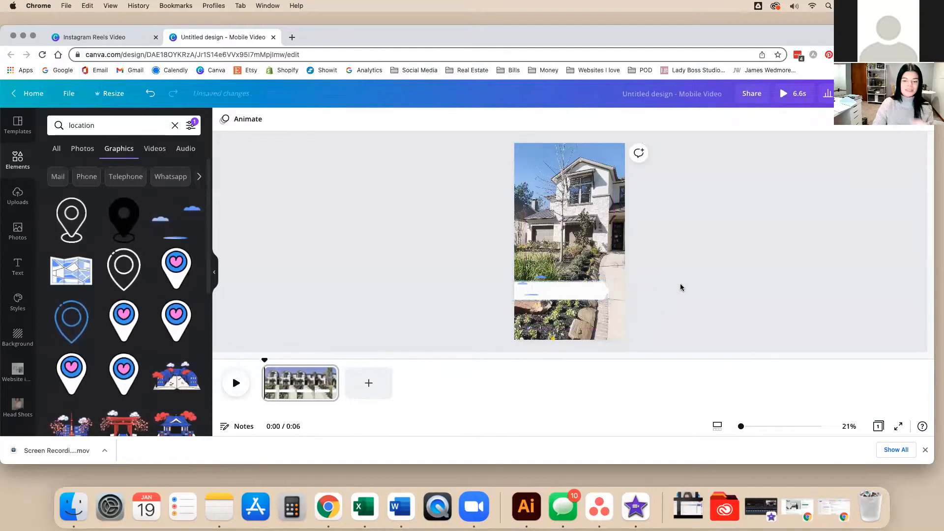
key(t)
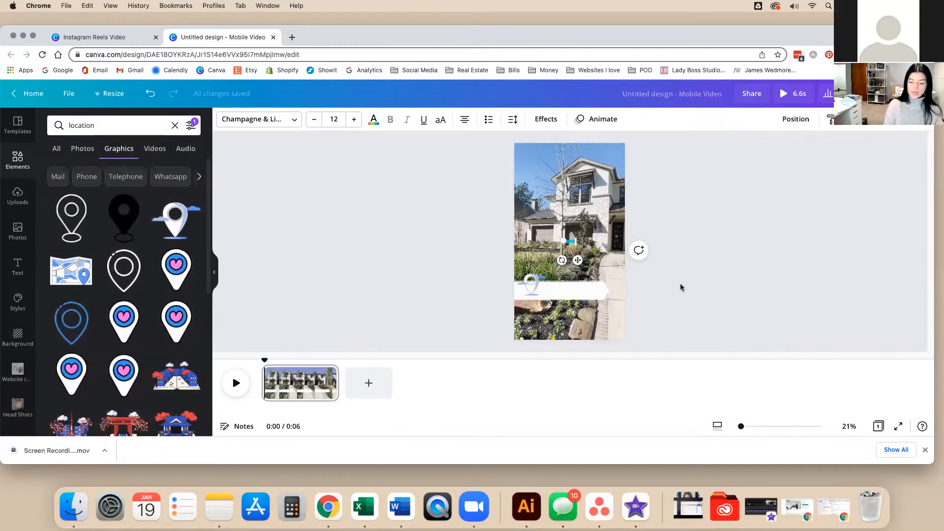
key(BackSpace)
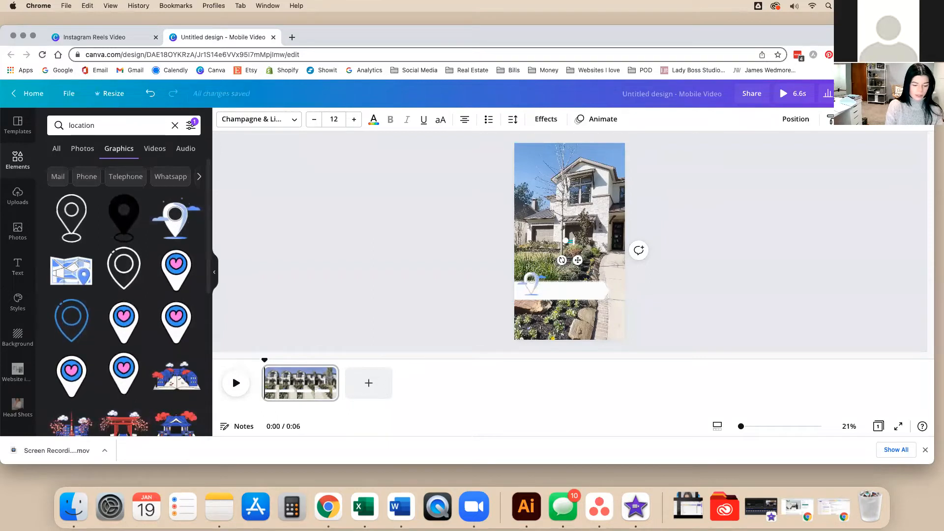
drag(574, 241, 578, 315)
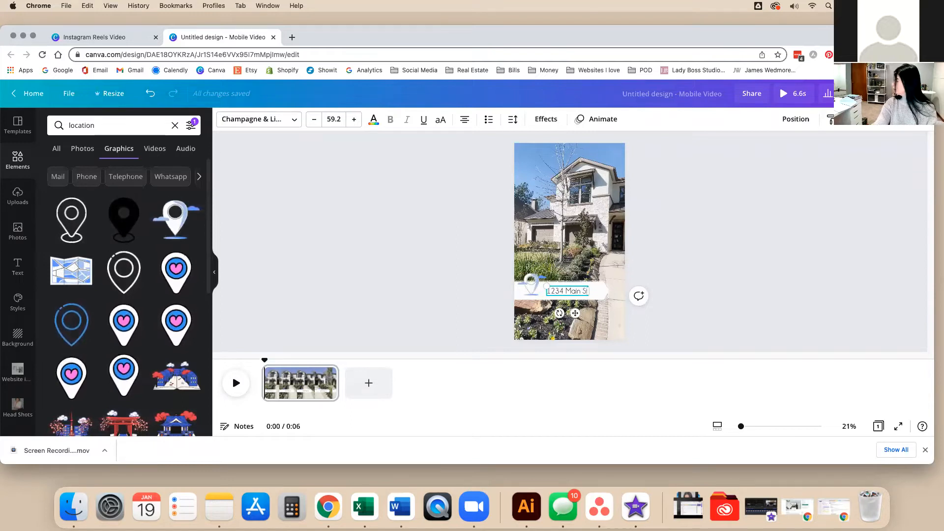
click(731, 286)
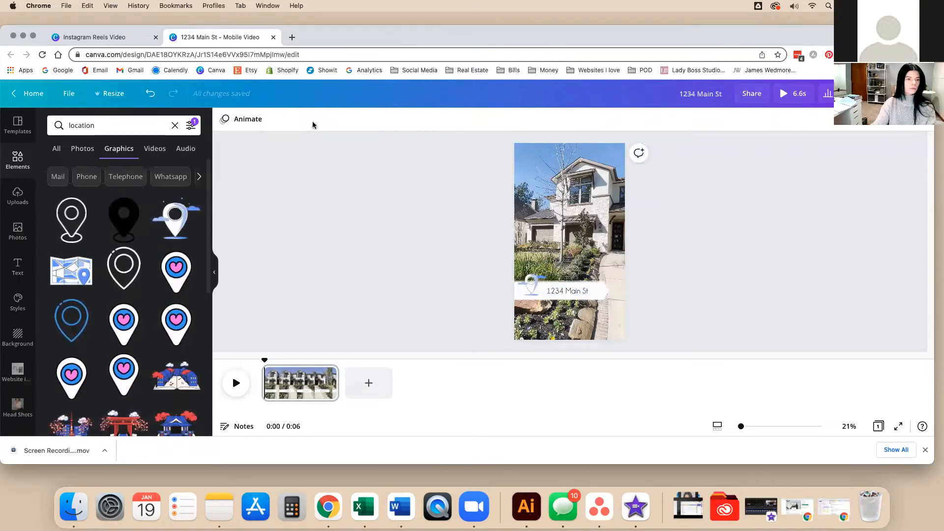
click(581, 292)
click(237, 127)
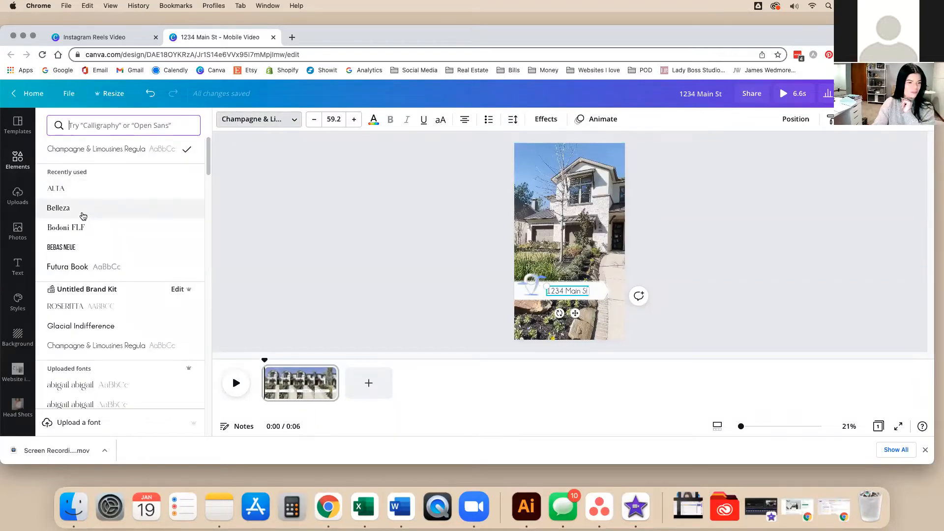
Switch the address font to Belleza, resize it to 70.8, and centre it horizontally.
click(78, 210)
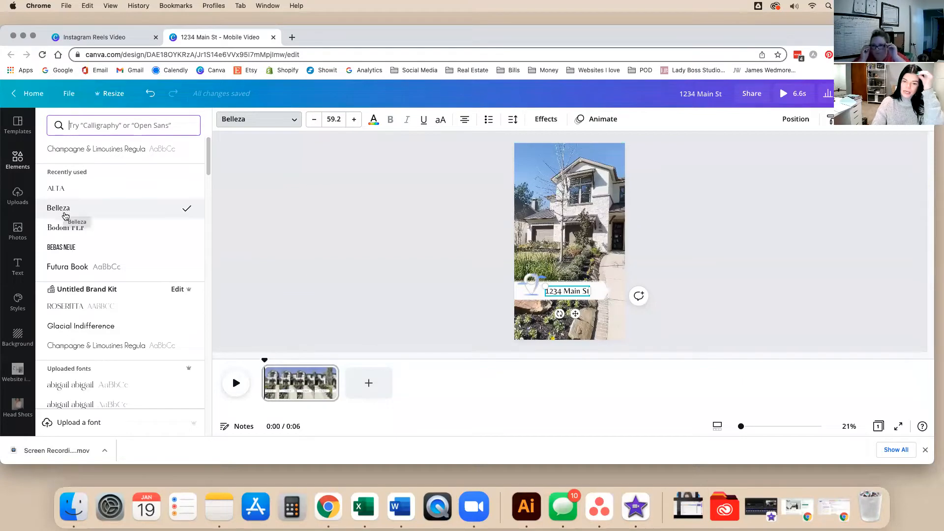
drag(595, 288, 605, 284)
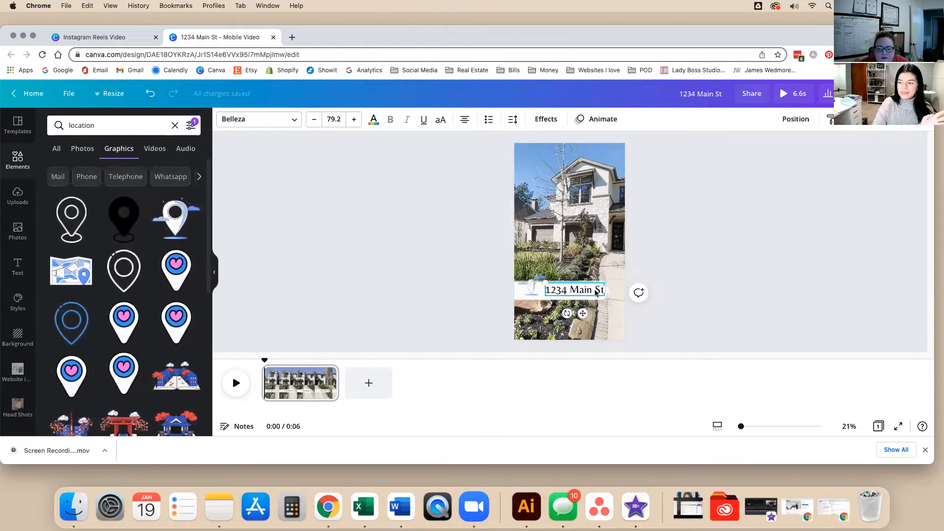
drag(583, 313, 608, 294)
Left-align the address text, widen its letter spacing to 80, and nudge it up.
click(464, 120)
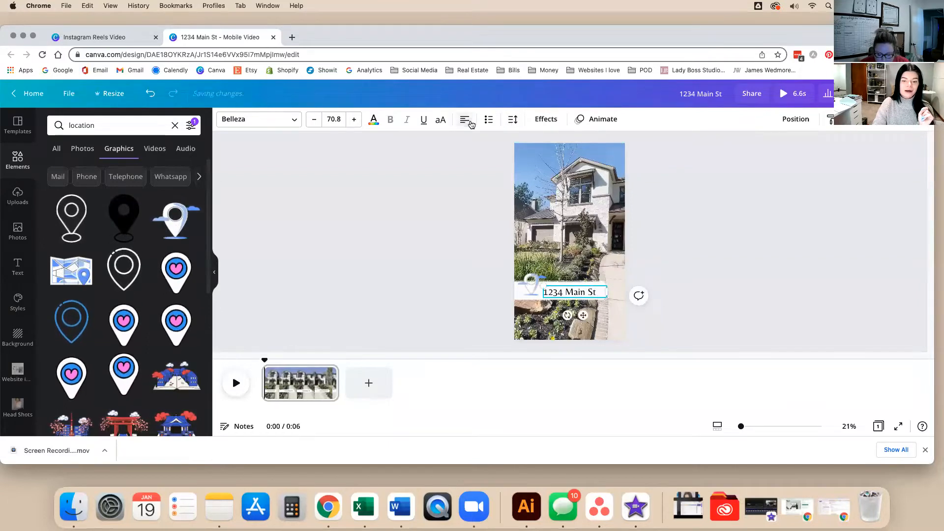
click(513, 119)
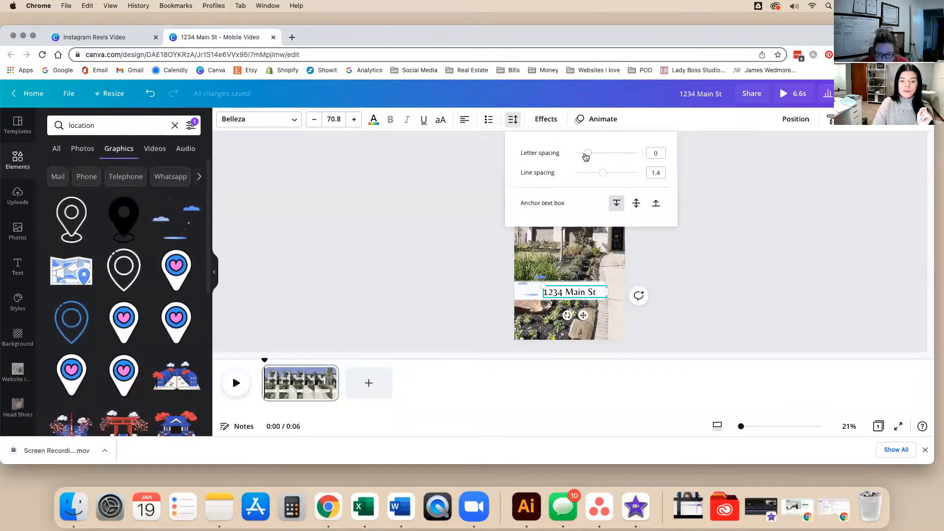
drag(587, 155, 592, 158)
right_click(592, 158)
key(Escape)
click(462, 195)
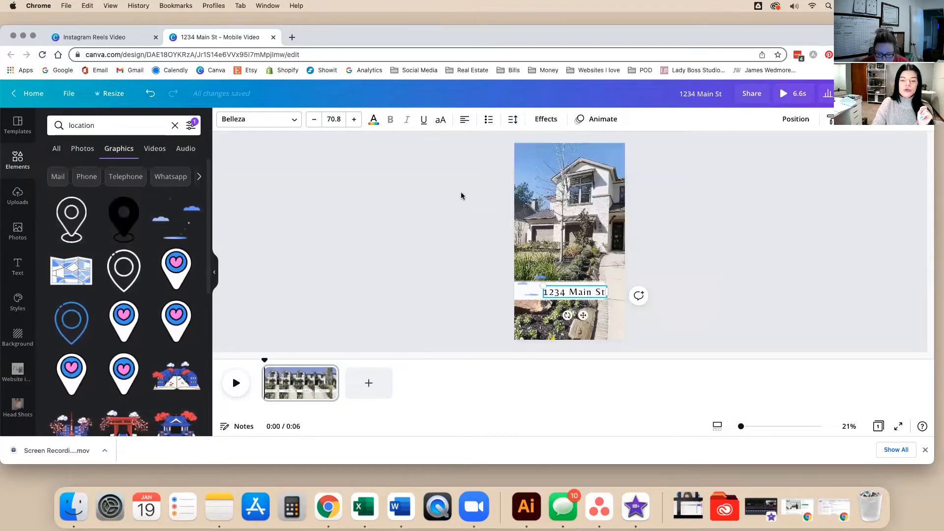
click(463, 194)
drag(577, 296, 576, 292)
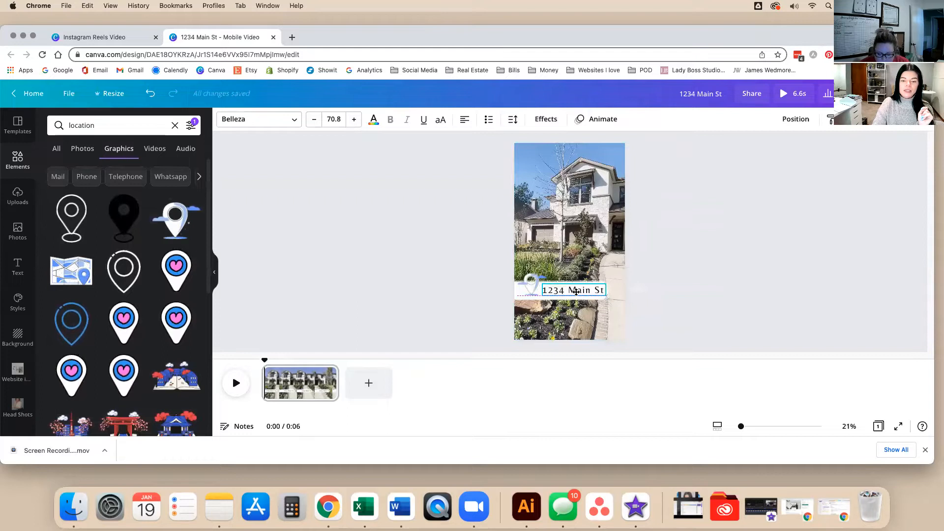
click(693, 311)
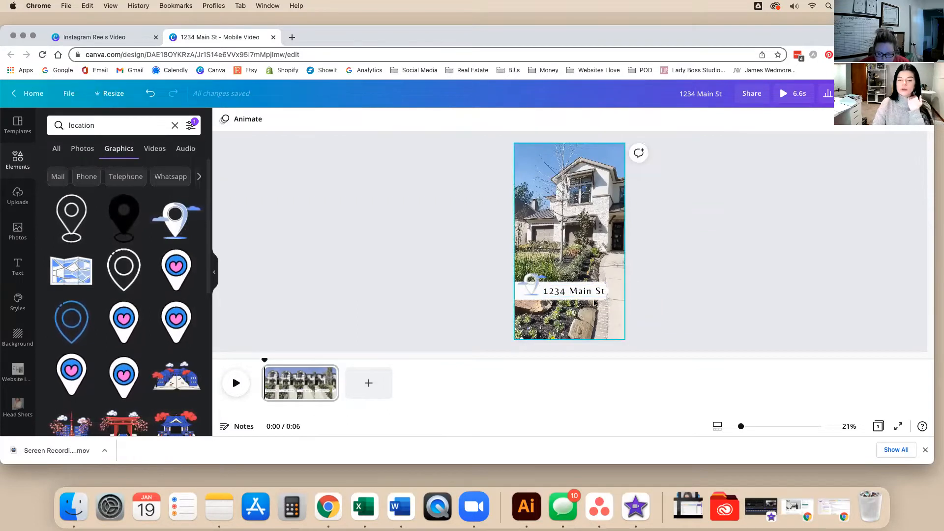
Widen the address bar group and move it left to centre it on the page.
click(563, 292)
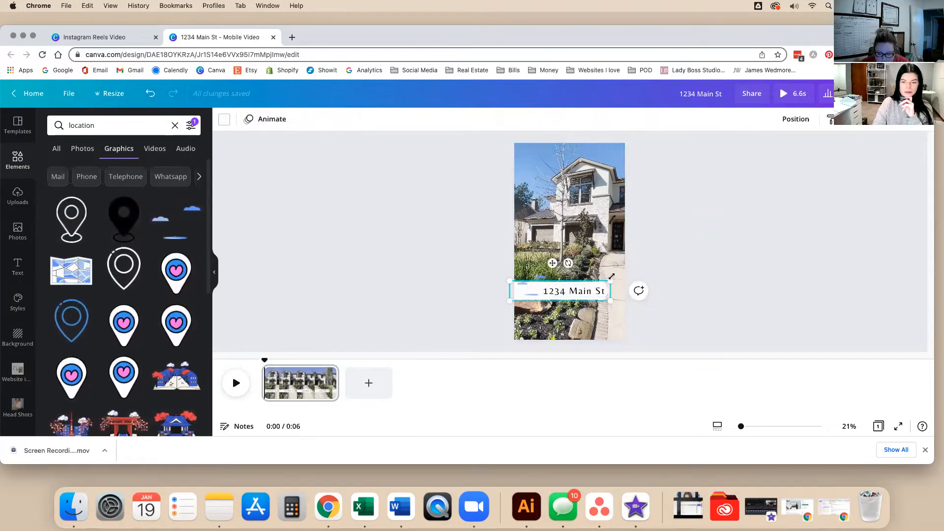
drag(610, 277, 639, 248)
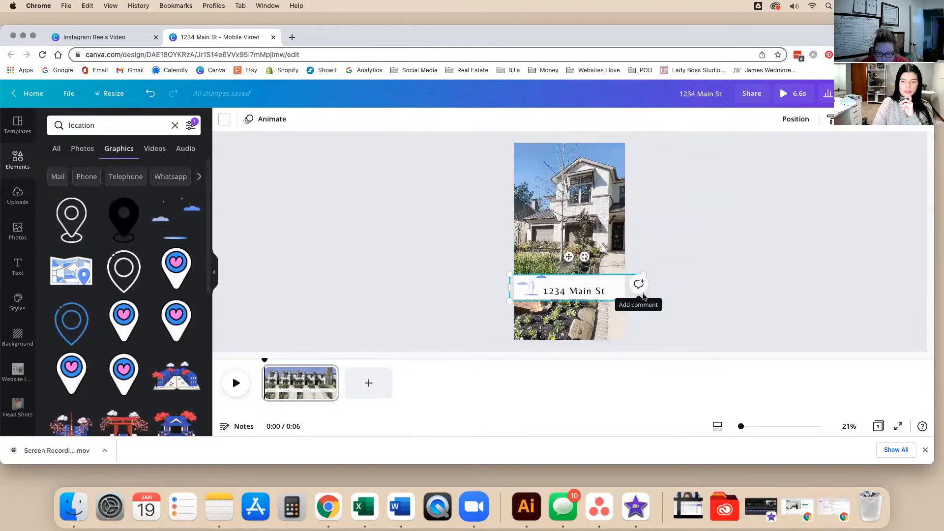
drag(618, 291, 590, 291)
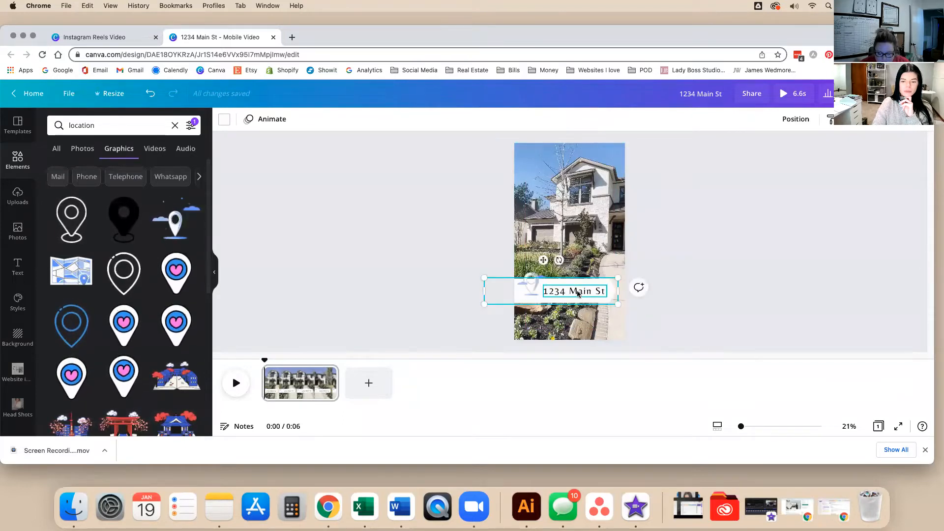
click(578, 289)
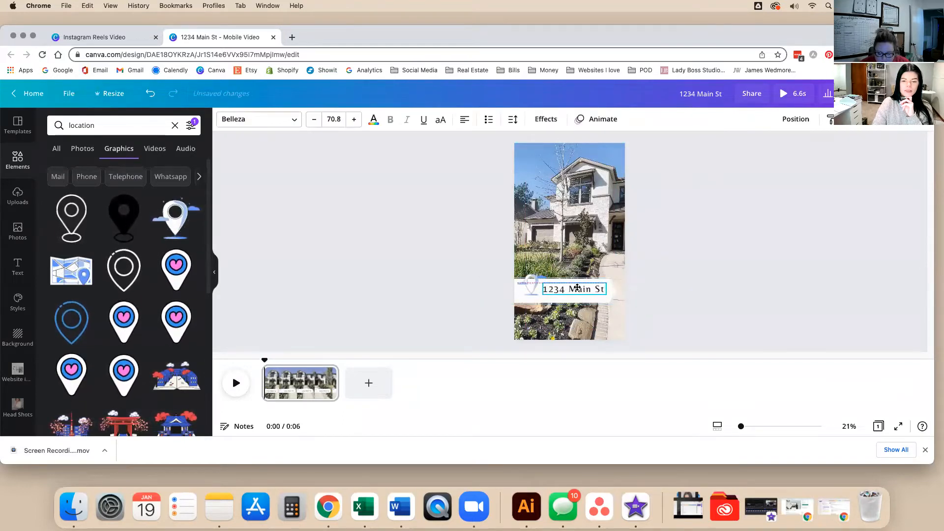
drag(577, 288, 583, 313)
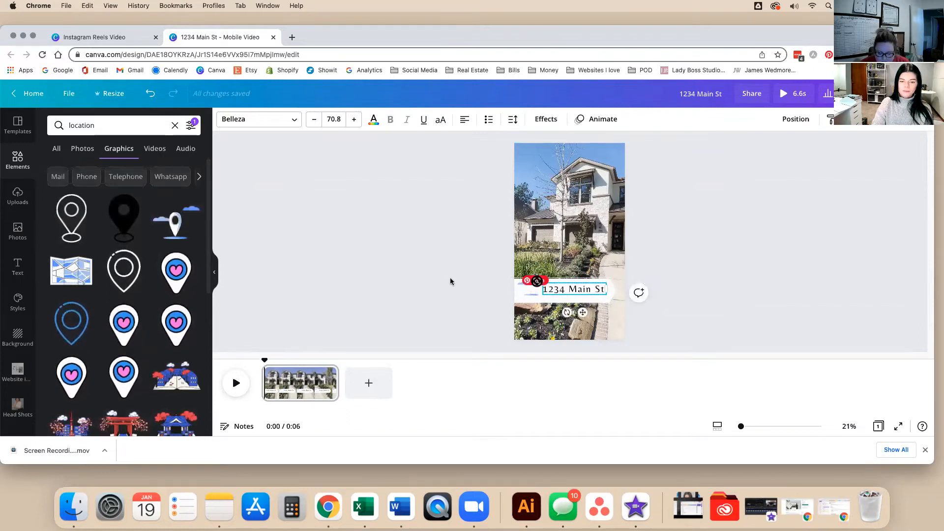
Move the pin up onto the house, shrink the address to 67.7, and spread its letters wider.
click(527, 287)
drag(526, 287, 538, 223)
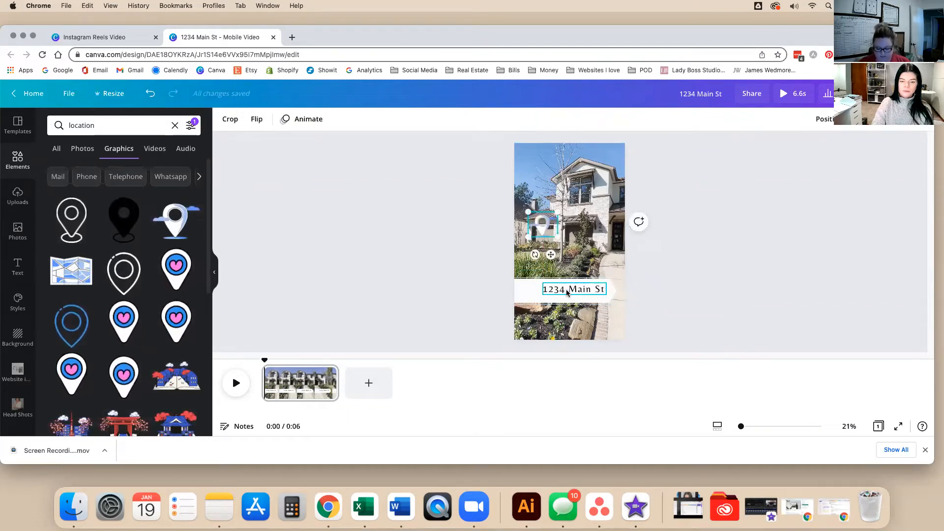
click(566, 291)
drag(593, 289, 589, 288)
scroll(596, 296, up, 5)
scroll(596, 297, up, 5)
drag(605, 250, 605, 254)
drag(500, 270, 518, 255)
drag(650, 246, 667, 249)
click(513, 119)
drag(594, 154, 598, 153)
click(858, 169)
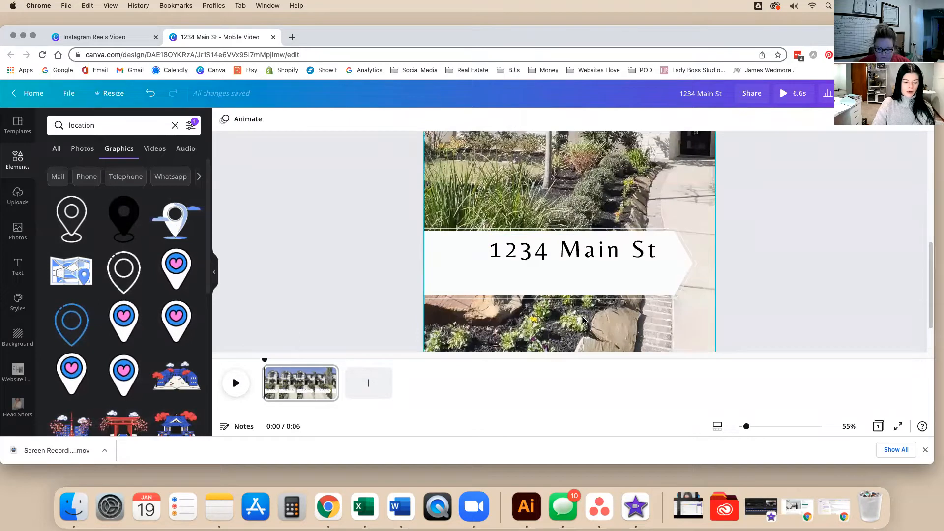
Add a second text line below the address reading 'Listed by' plus the agent's name.
key(t)
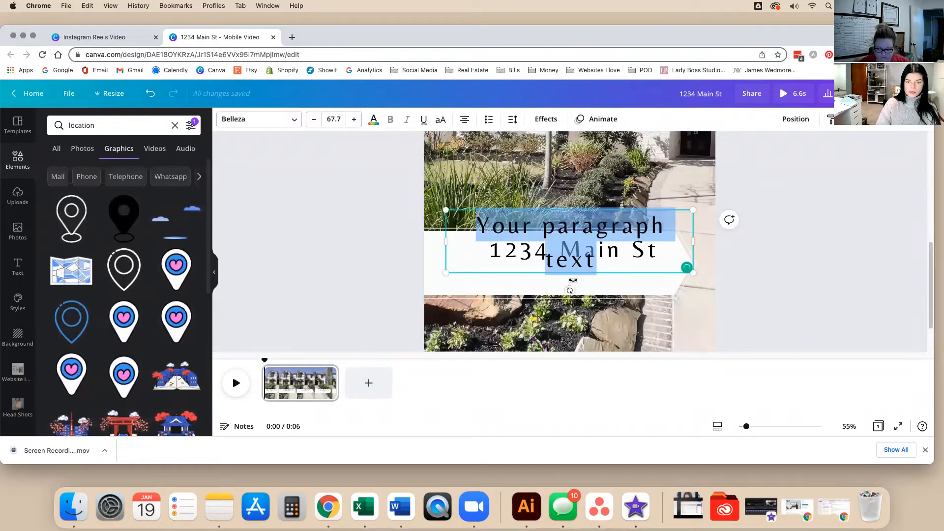
click(780, 236)
drag(660, 225, 660, 279)
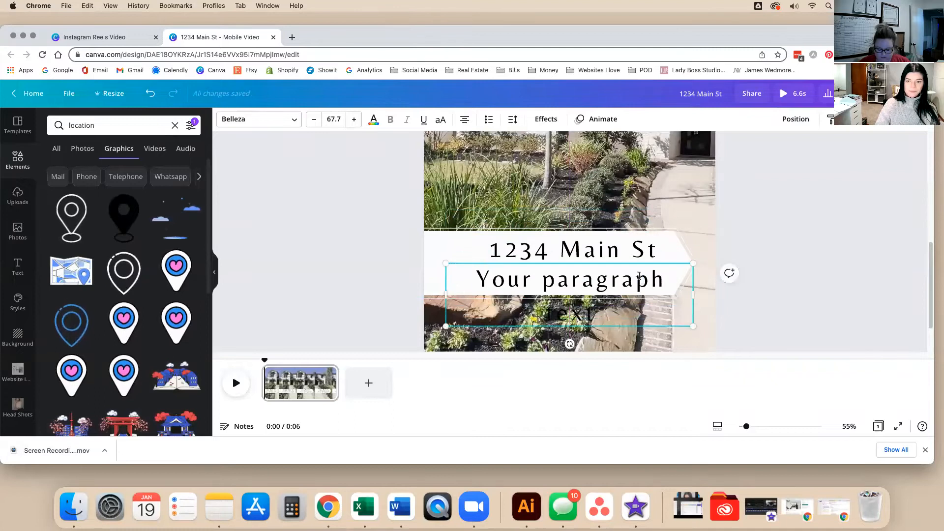
double_click(639, 276)
text(Listin)
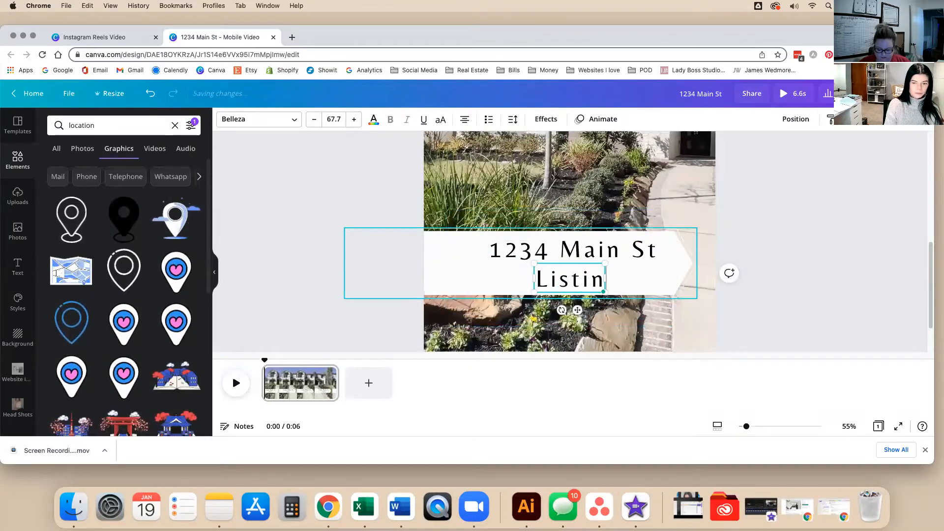
key(BackSpace)
key(BackSpace)
text(ed by)
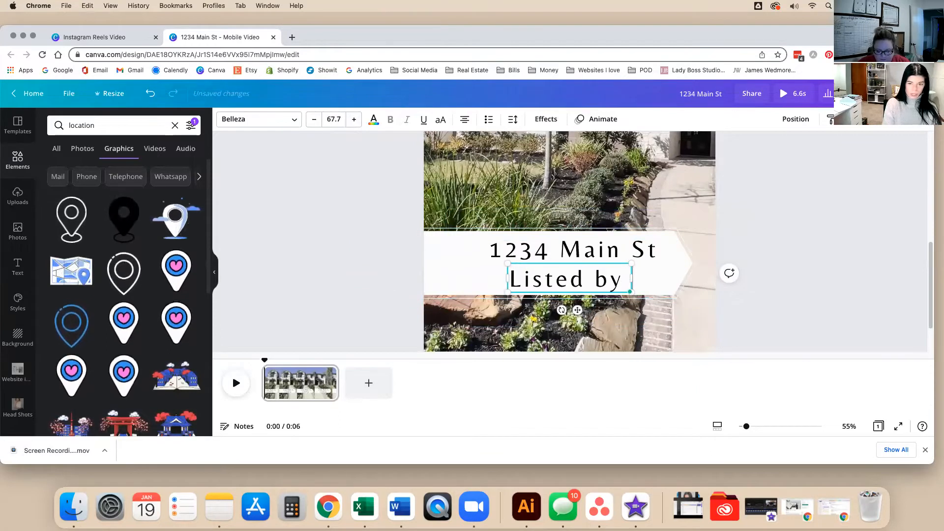
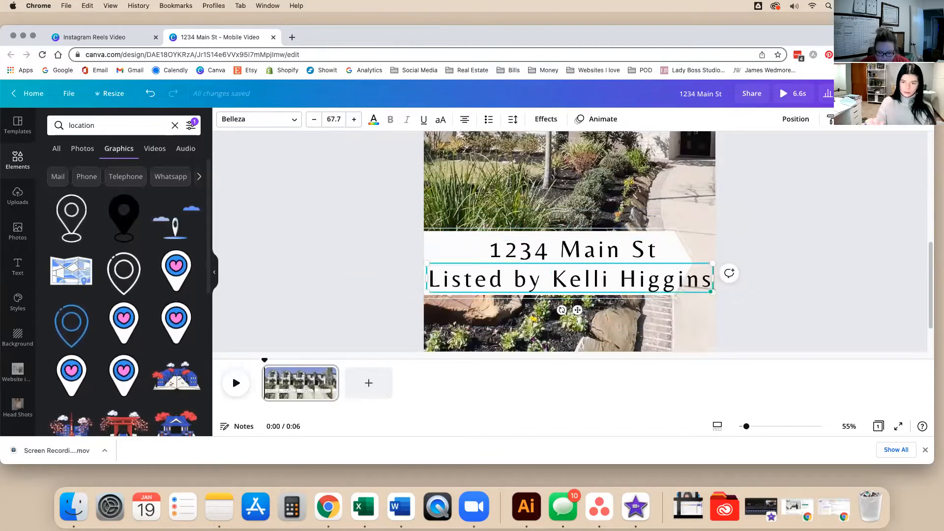
Make both lines uppercase, fit each on one line, and shrink the listing line to 35.5.
click(617, 259)
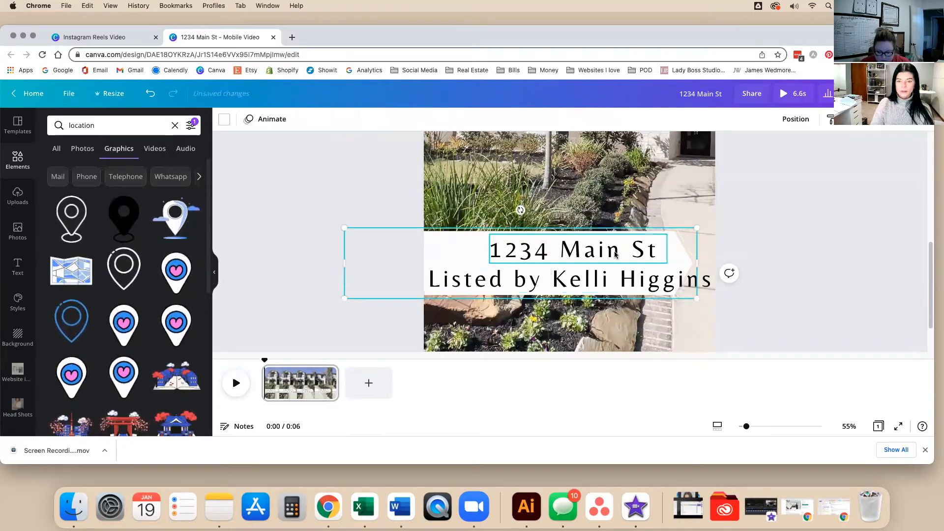
click(444, 121)
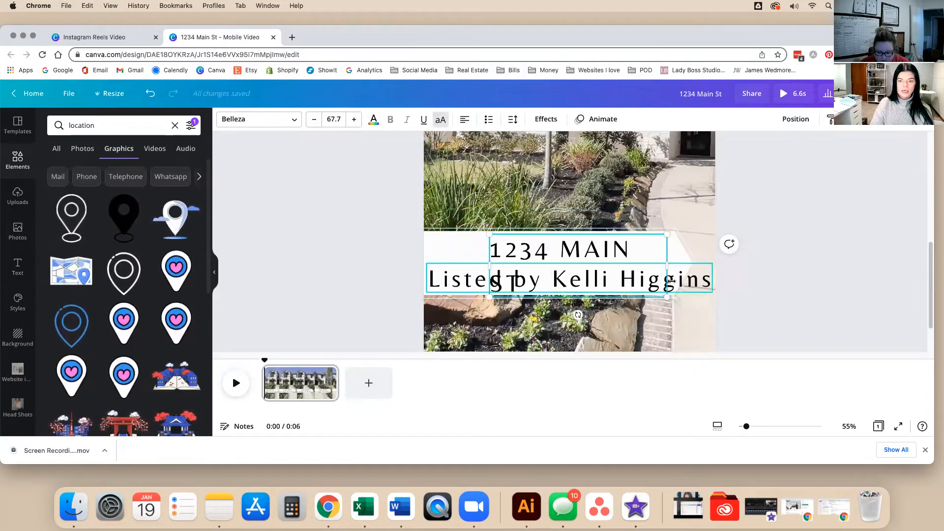
drag(667, 264, 691, 265)
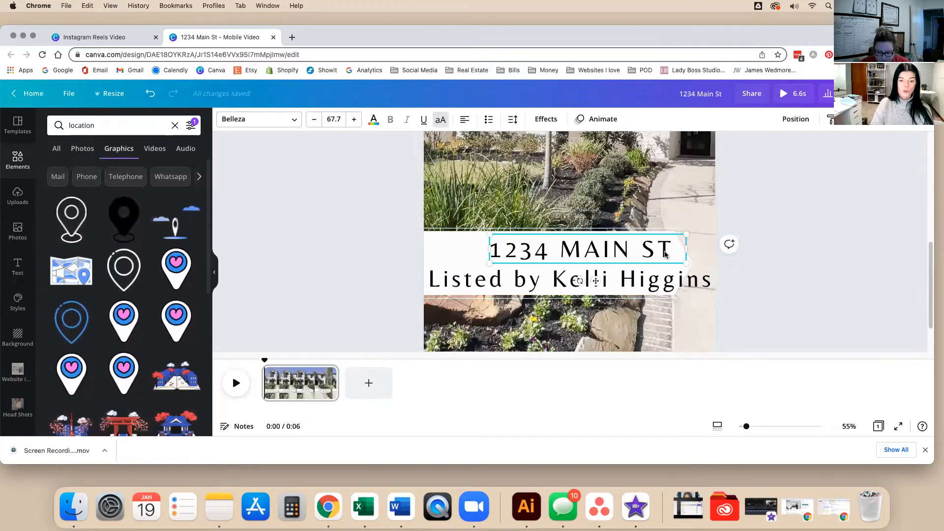
click(699, 278)
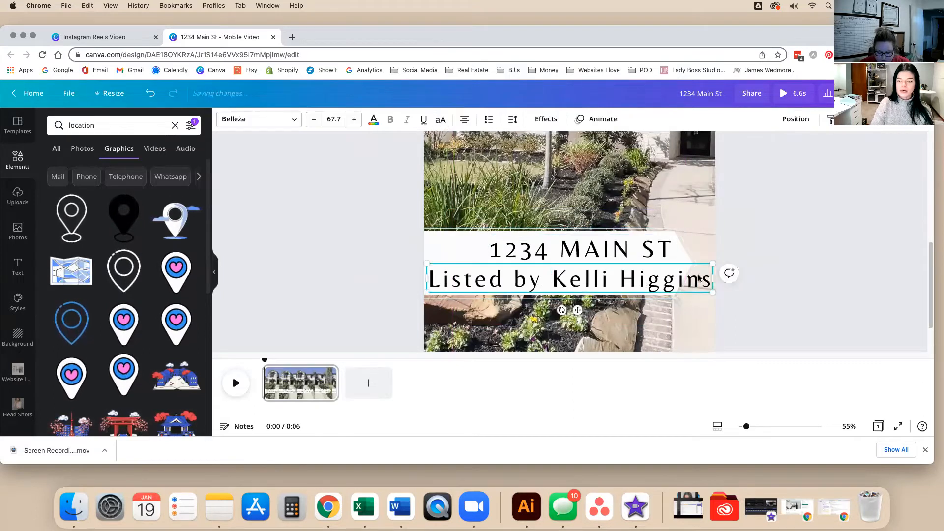
click(444, 120)
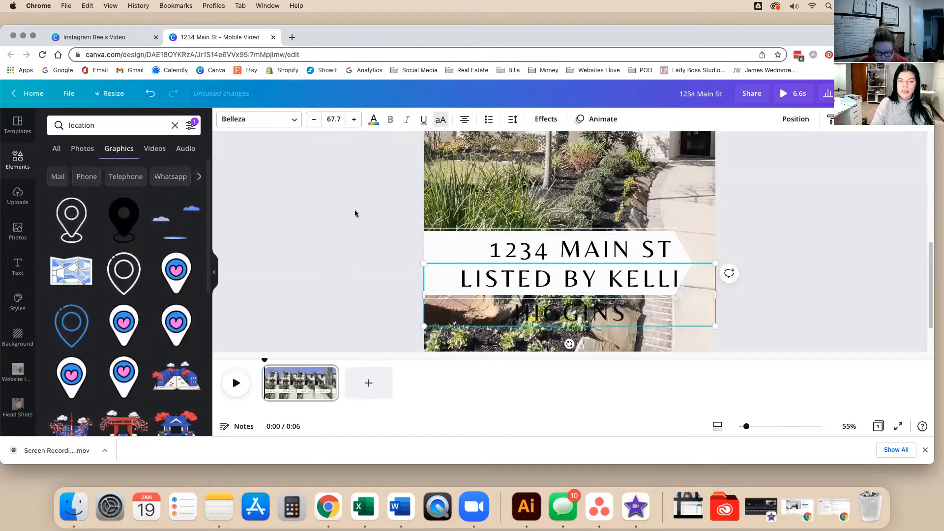
drag(717, 294, 771, 293)
drag(770, 262, 642, 271)
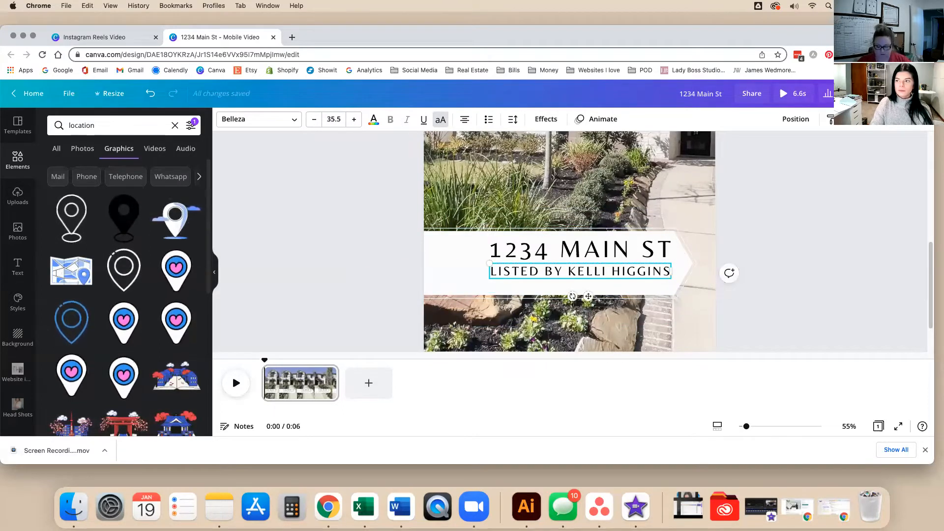
click(772, 258)
Drag the clouds-and-pin graphic to the left end of the address banner.
click(638, 275)
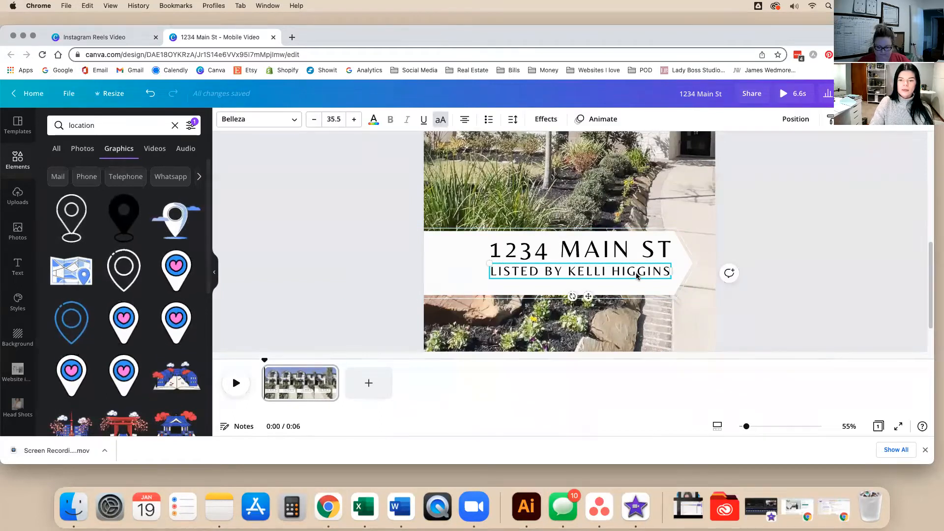
scroll(645, 286, up, 2)
drag(512, 147, 457, 326)
click(359, 320)
scroll(358, 320, down, 2)
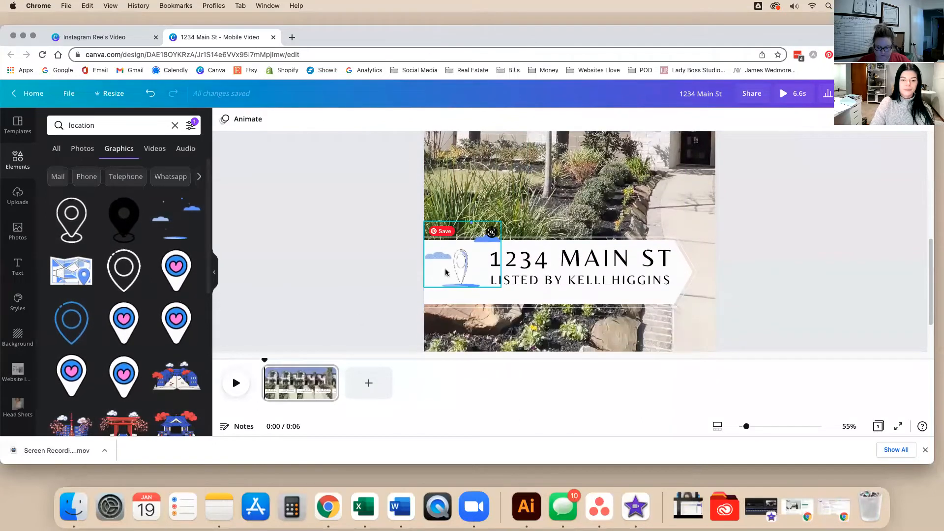
scroll(721, 240, down, 5)
scroll(721, 241, up, 2)
click(567, 245)
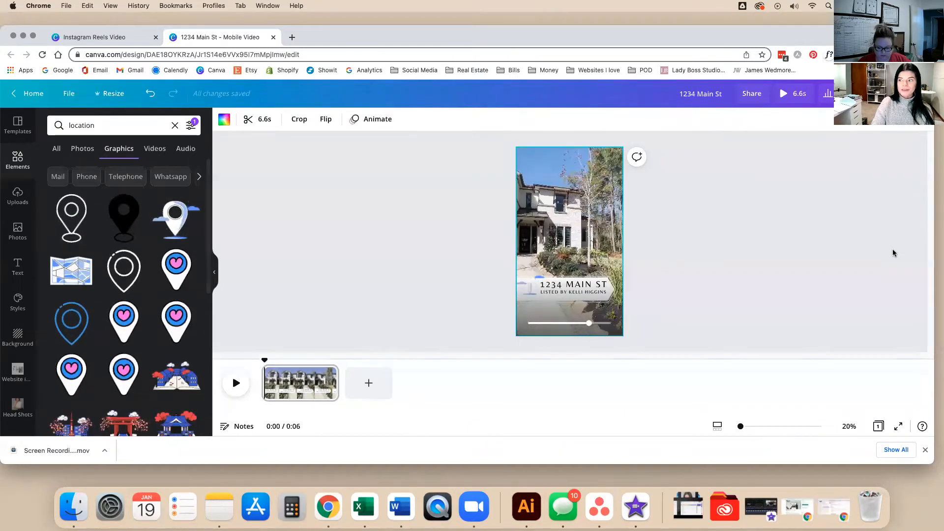
click(665, 241)
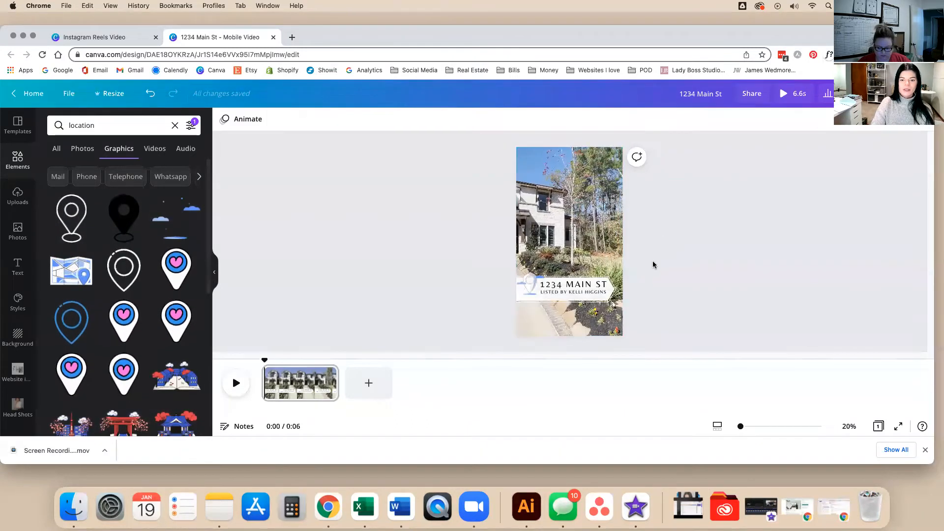
Nudge the 1234 MAIN ST and LISTED BY lines slightly lower, then select the white banner shape.
click(595, 294)
drag(594, 292, 596, 287)
click(679, 287)
click(587, 286)
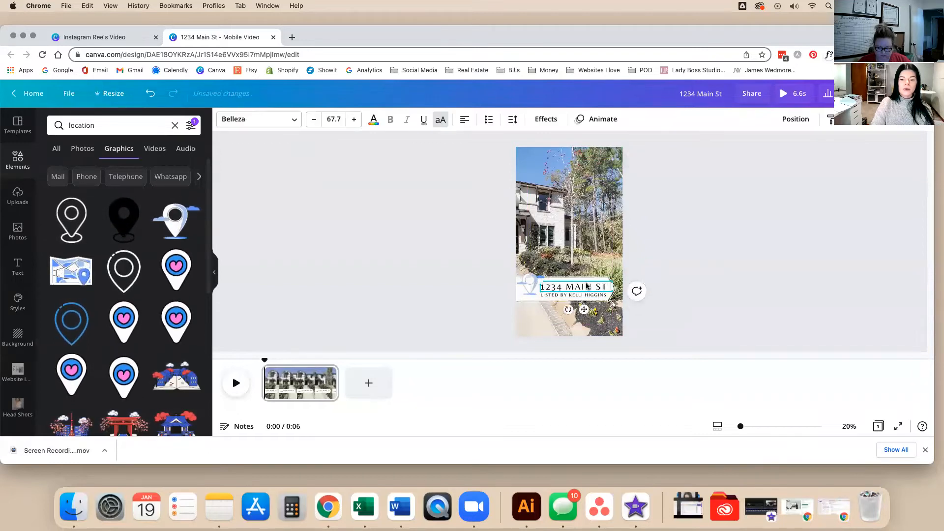
click(517, 301)
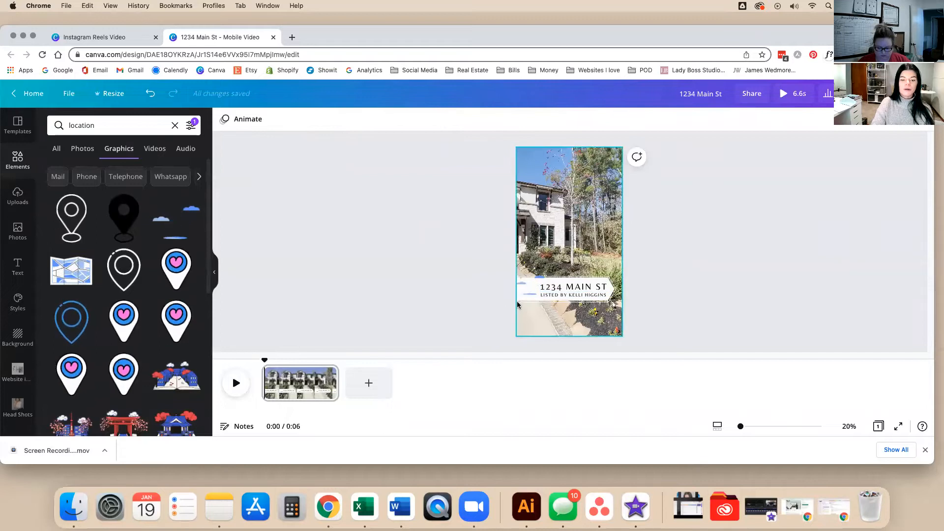
click(517, 299)
click(332, 218)
click(523, 298)
Give the white address banner the Pan animation.
click(272, 119)
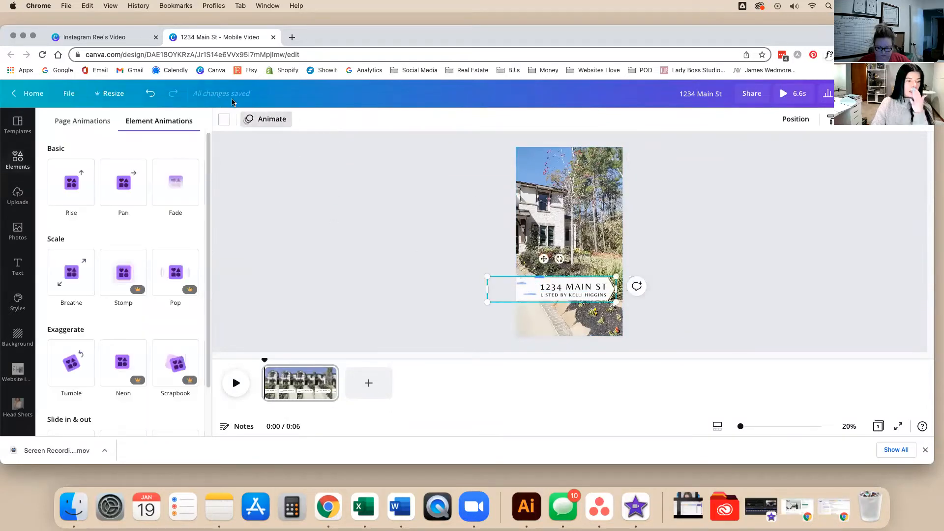
click(118, 183)
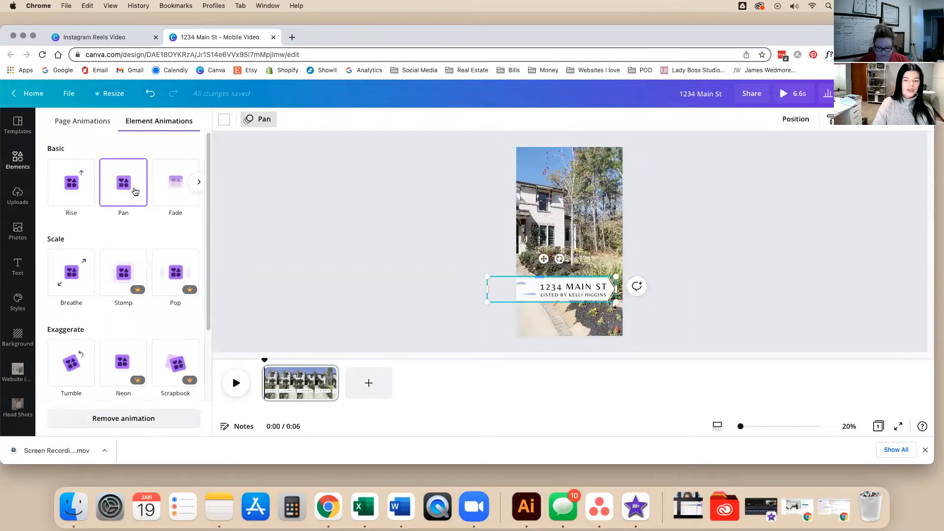
click(525, 284)
Select the 1234 MAIN ST and LISTED BY lines, try Rise, Typewriter and Shift, then choose Ascend.
click(584, 288)
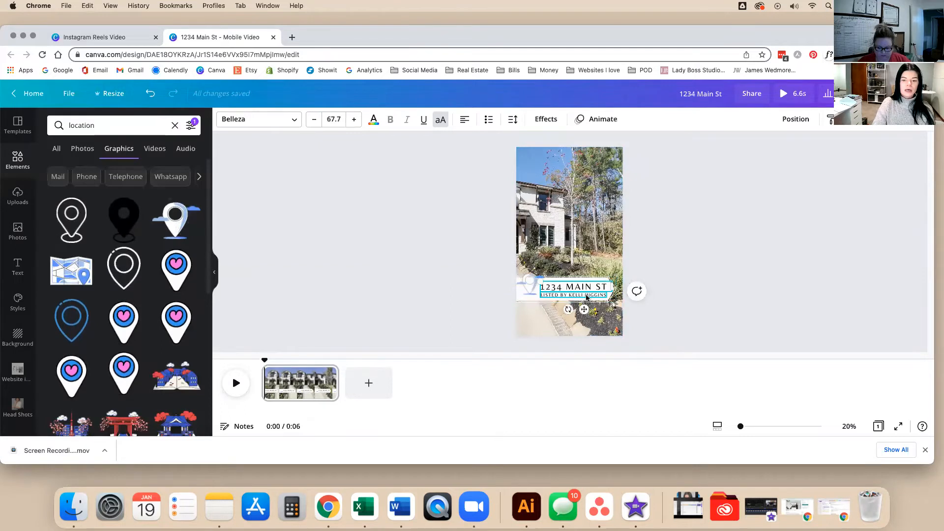
shift+click(603, 295)
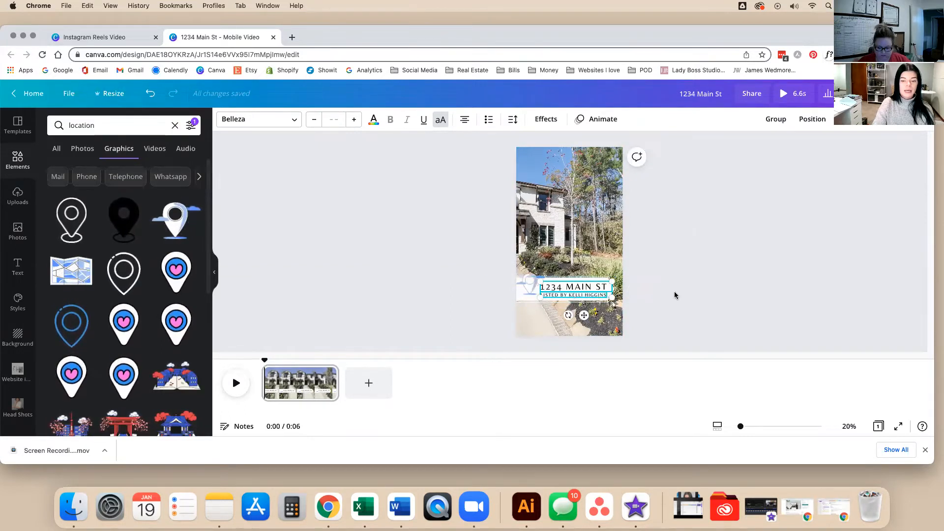
click(673, 293)
click(603, 290)
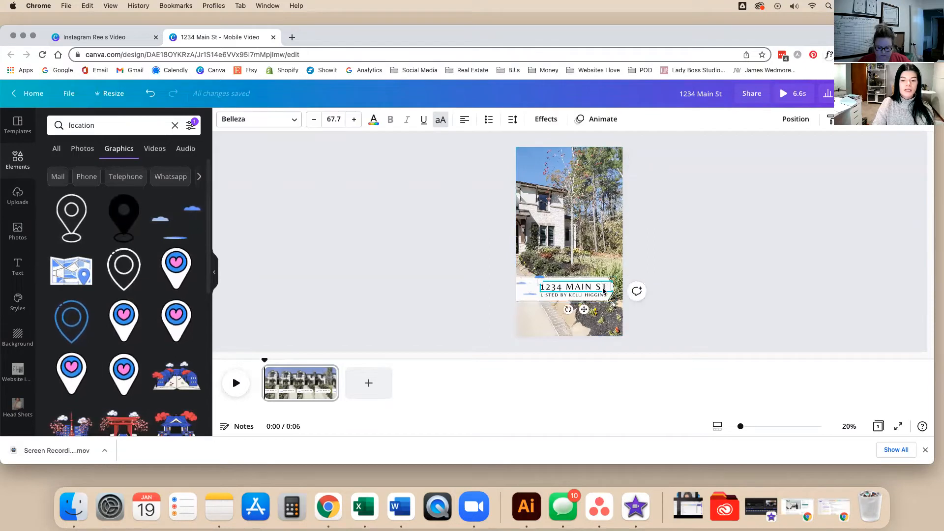
shift+click(603, 295)
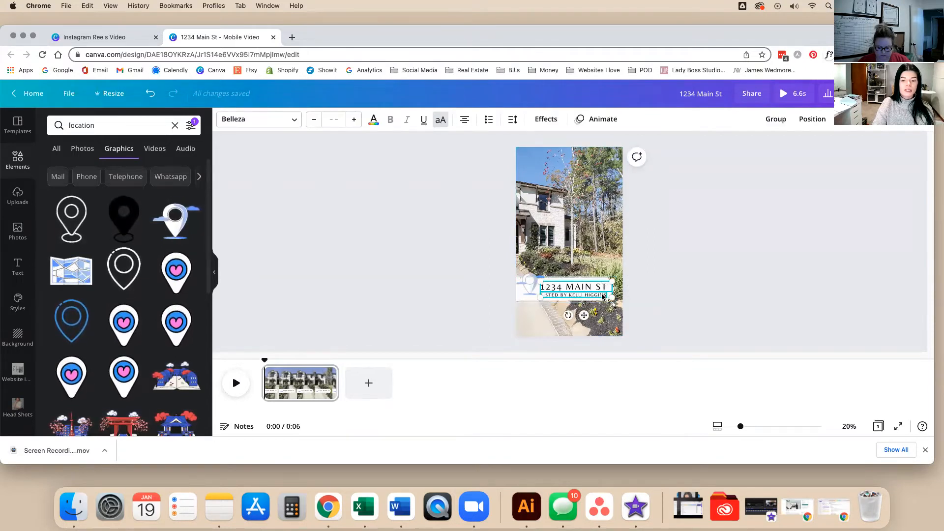
click(601, 119)
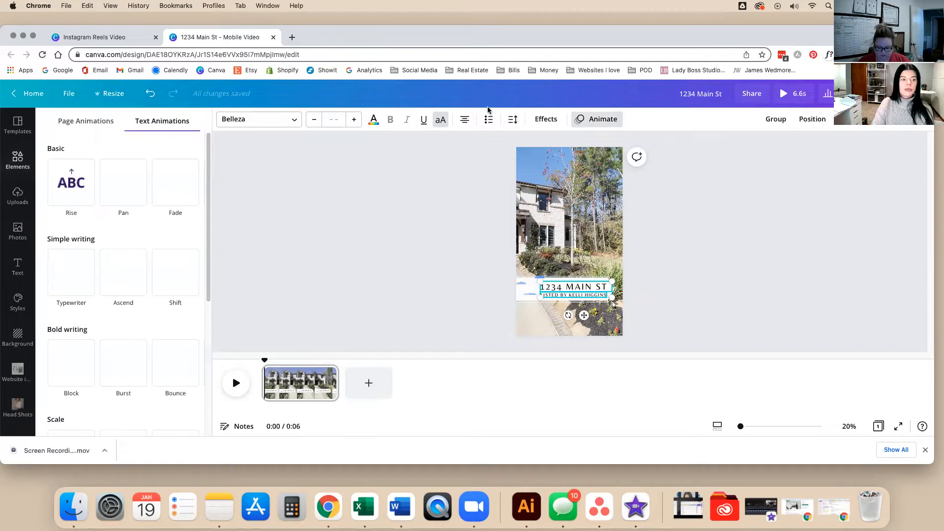
click(68, 211)
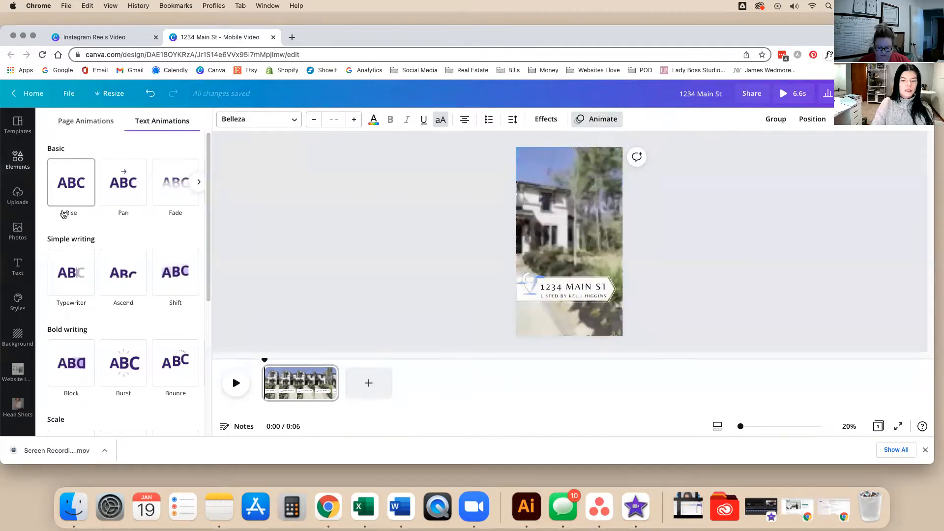
click(75, 277)
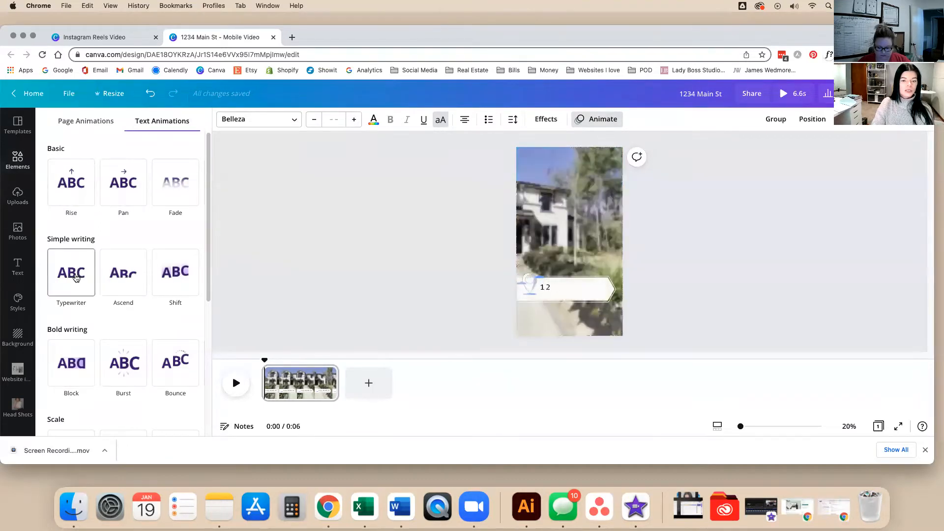
click(142, 275)
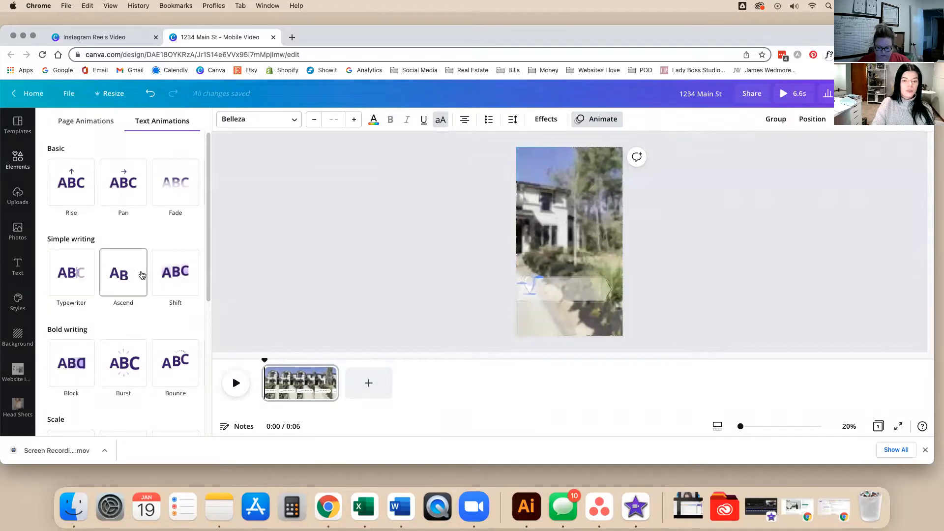
click(175, 279)
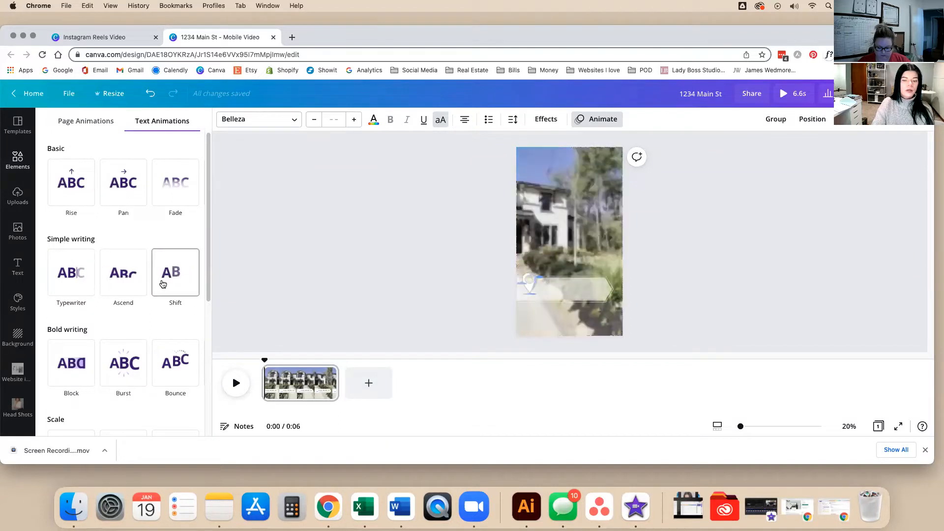
click(123, 275)
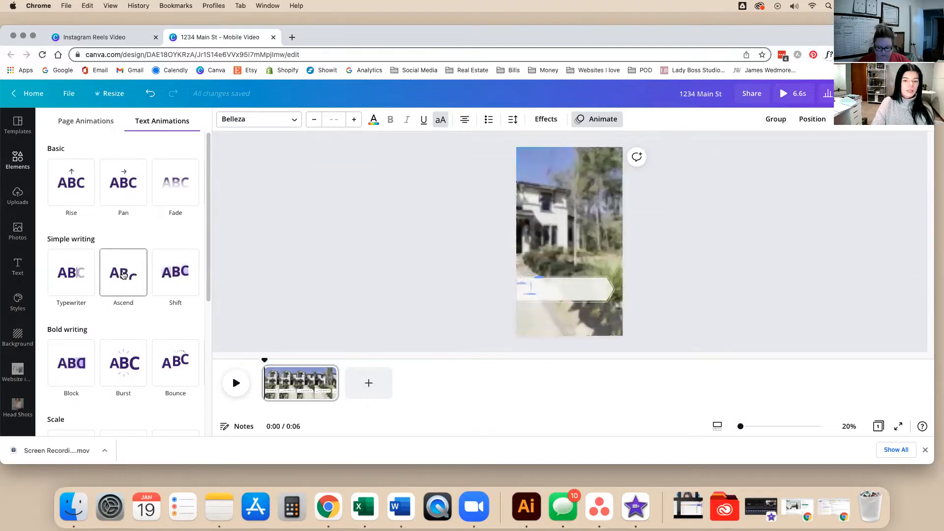
Preview Block, Burst, Bounce, Scrapbook, Tumble, Pop and Stomp, then apply Ascend to the address text.
click(77, 367)
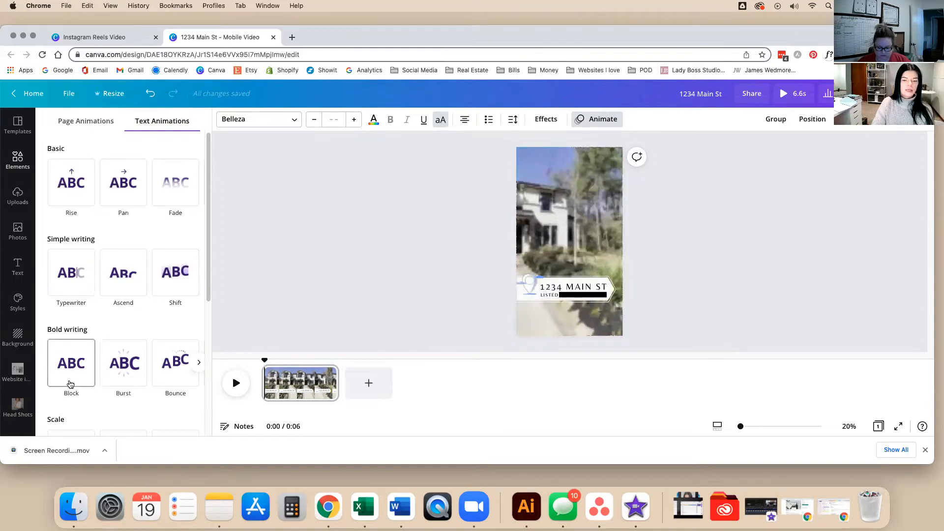
click(108, 375)
click(155, 374)
scroll(156, 376, down, 4)
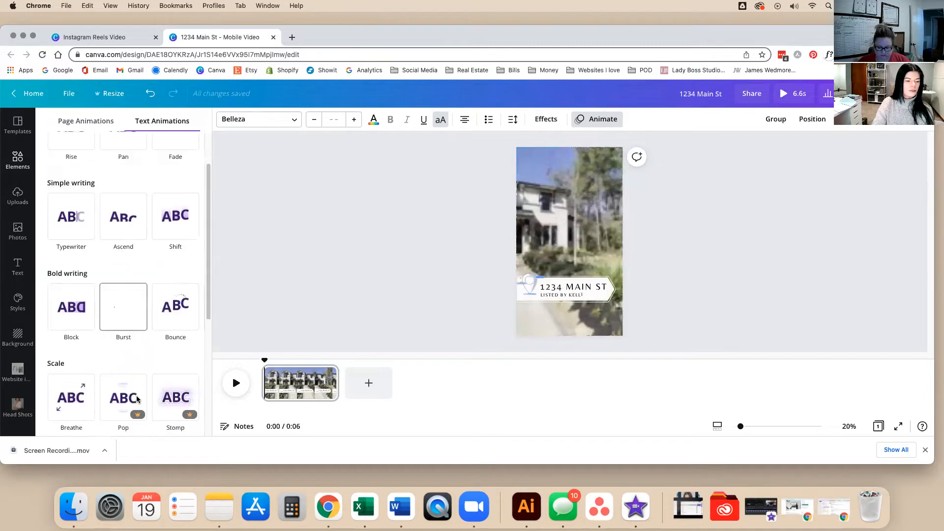
click(163, 376)
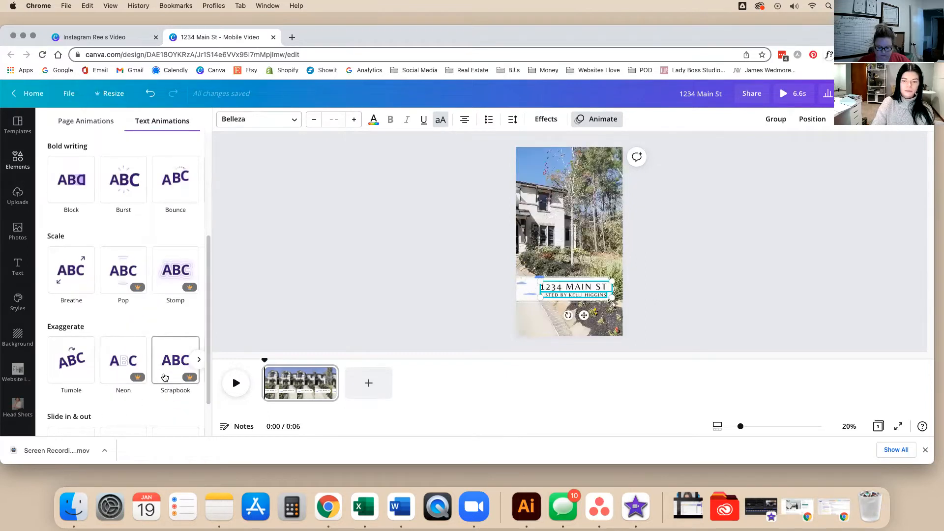
click(64, 372)
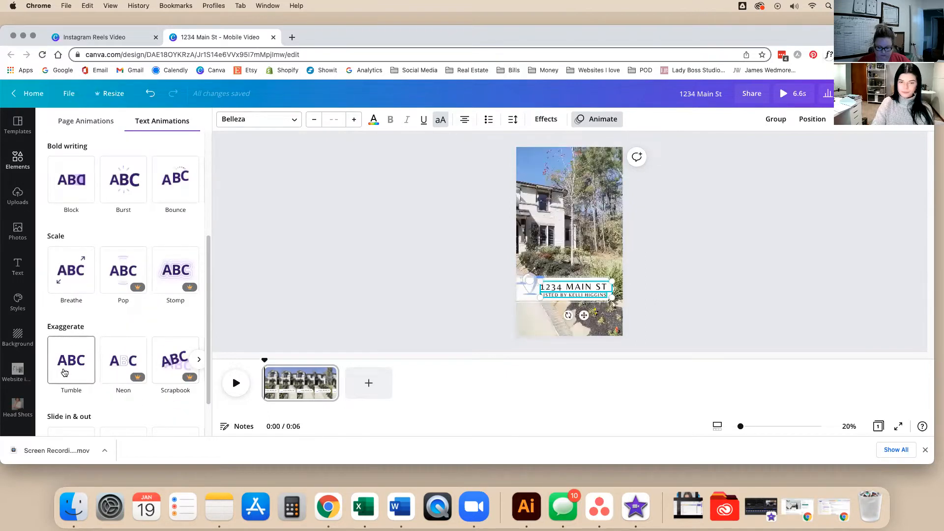
click(137, 284)
click(170, 271)
scroll(176, 309, up, 5)
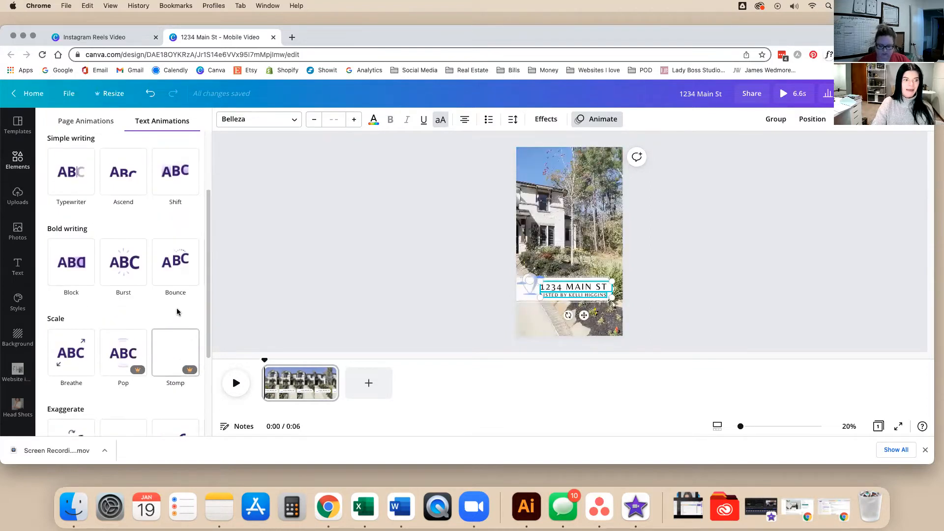
click(125, 255)
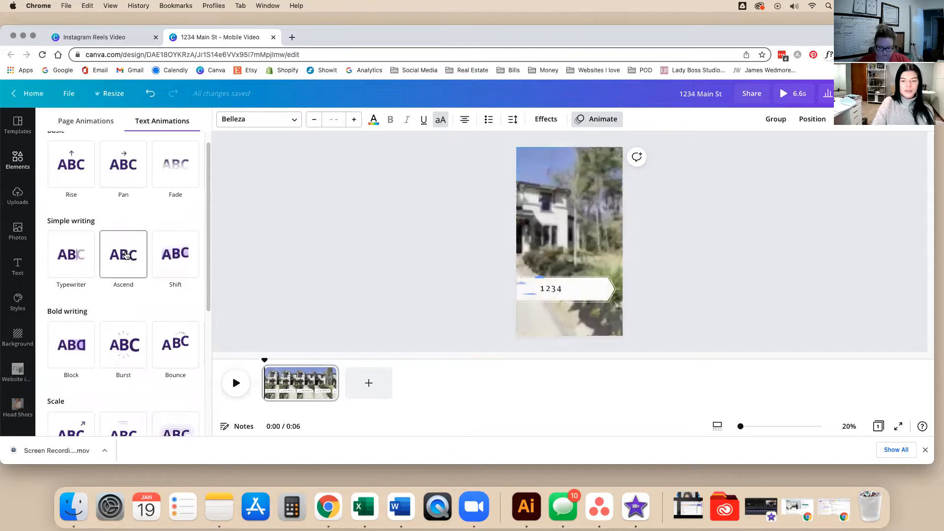
click(126, 255)
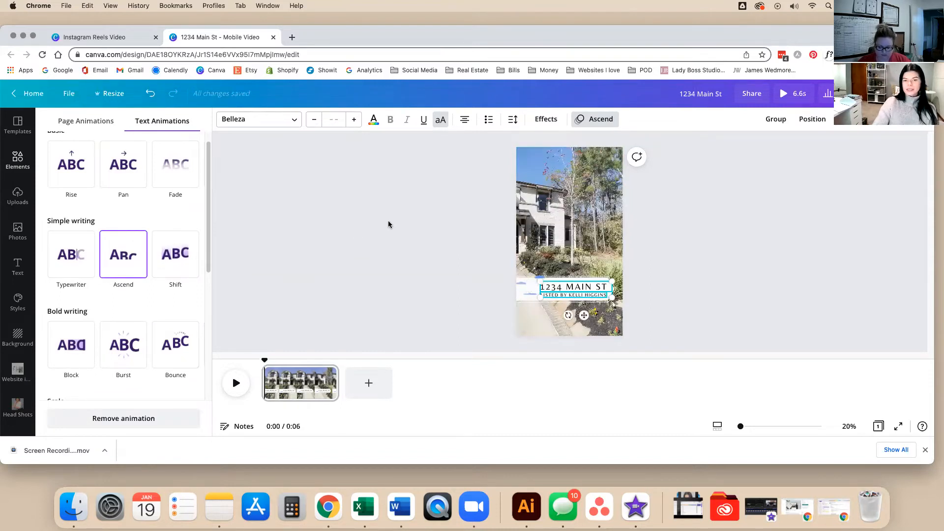
Play the reel to preview the Ascend address banner, then clear the 'location' elements search.
click(264, 359)
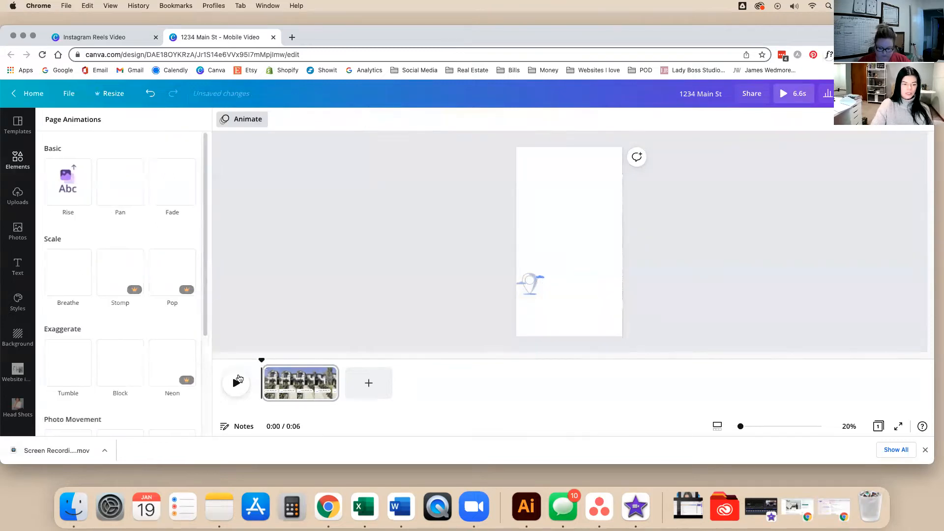
click(236, 383)
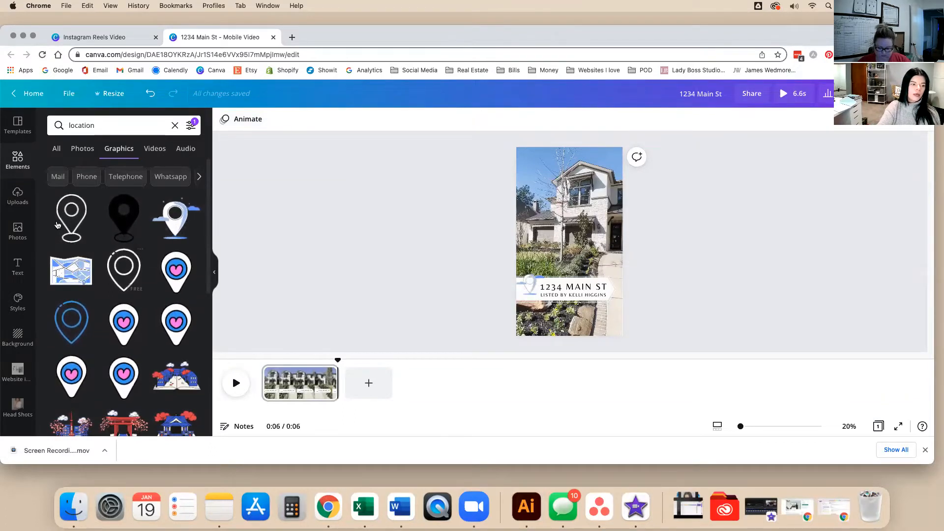
click(22, 163)
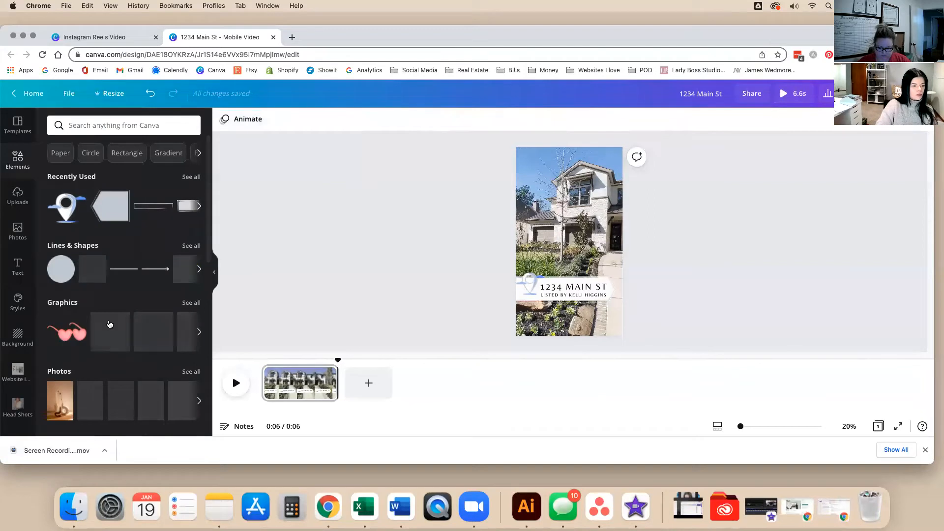
Add a circle frame over the left end of the address banner.
scroll(173, 257, down, 15)
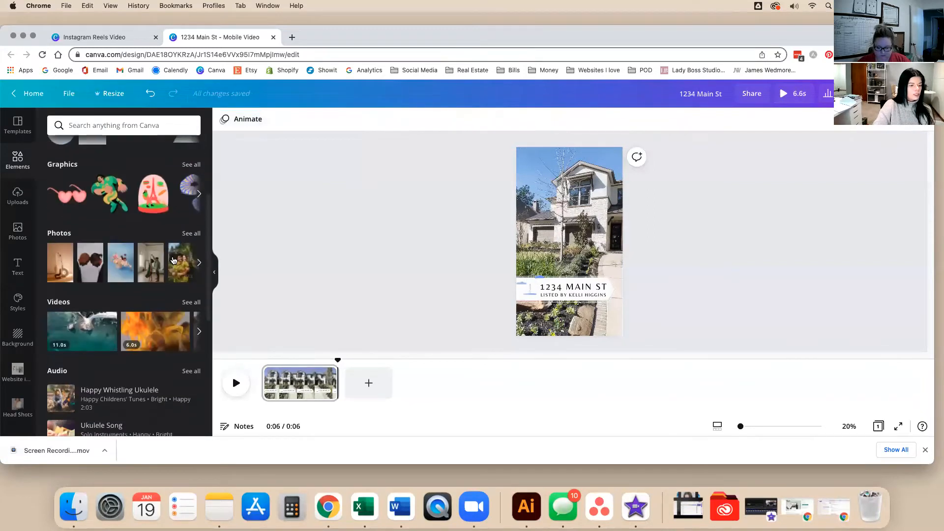
click(71, 347)
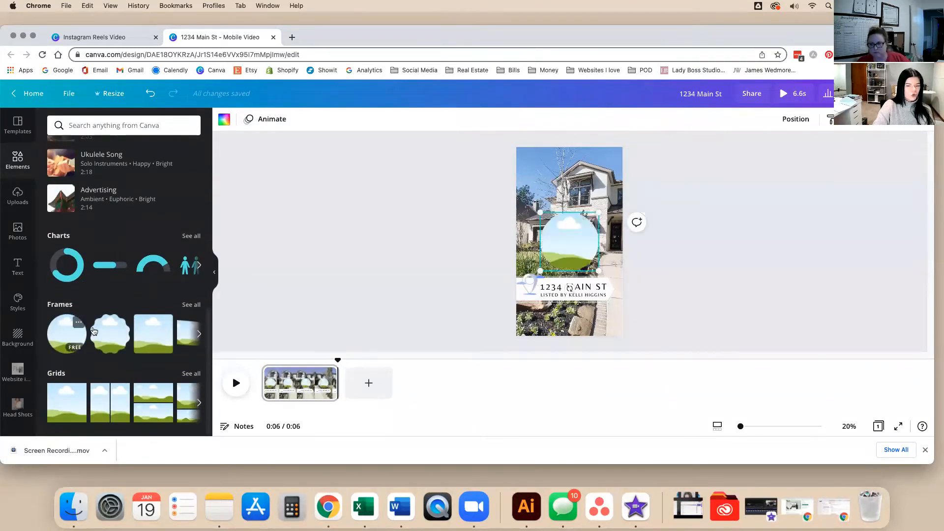
drag(567, 251, 540, 270)
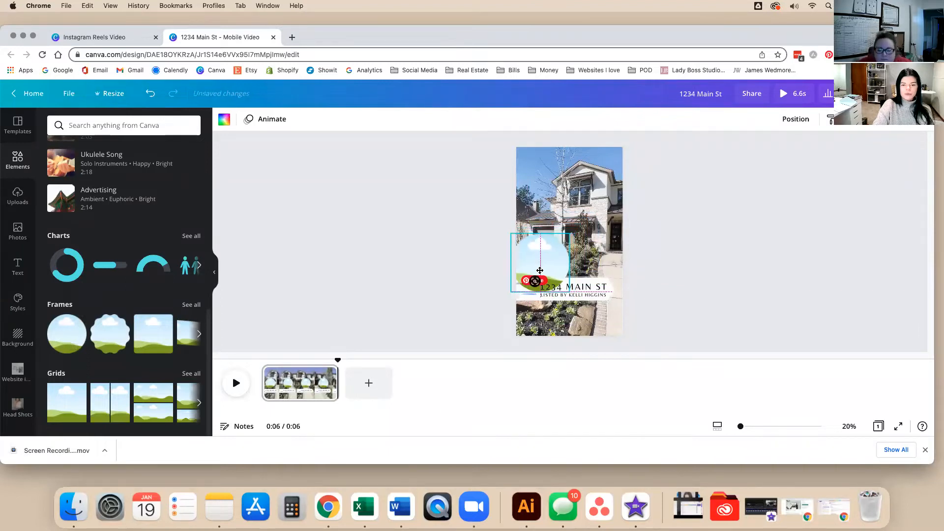
click(794, 119)
click(424, 262)
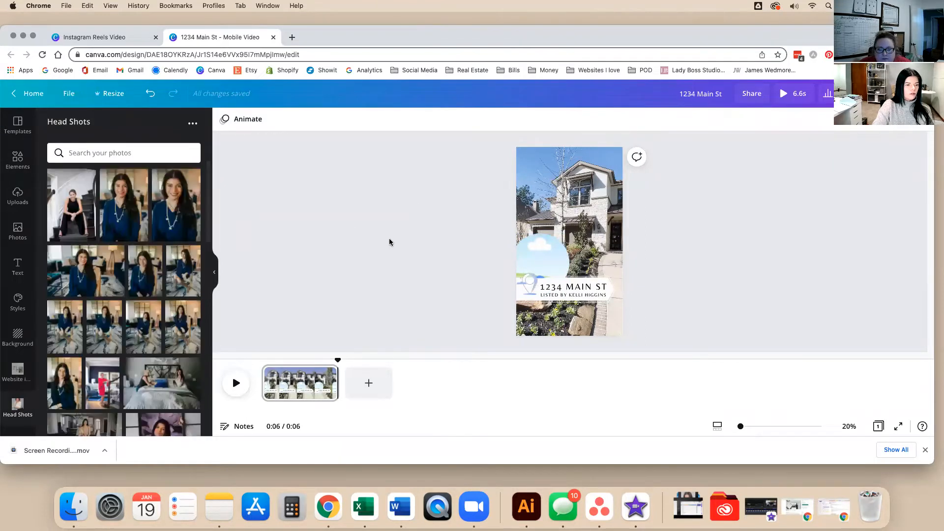
Fill the circle frame with a headshot photo from Head Shots.
drag(124, 205, 541, 261)
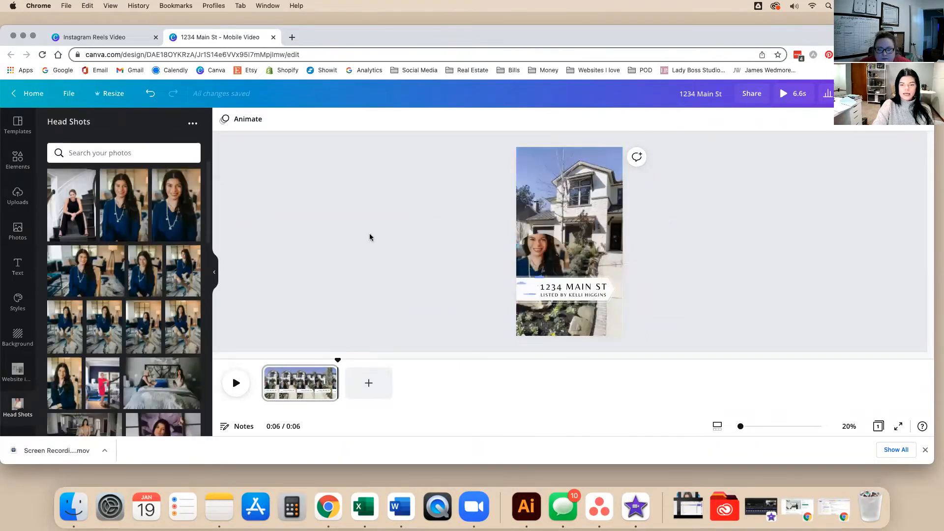
click(551, 250)
double_click(552, 250)
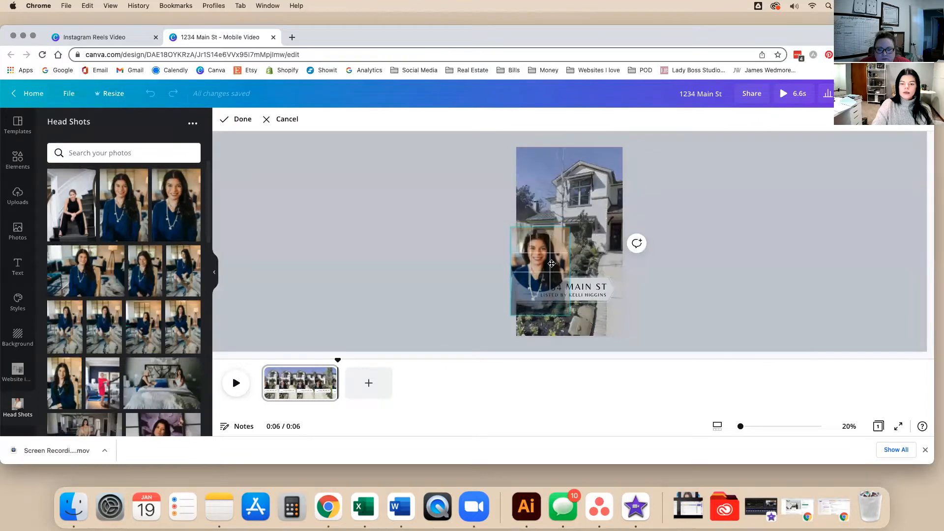
click(447, 279)
click(724, 256)
Drag the headshot frame off the page, discarding it, and try another headshot.
click(557, 245)
drag(556, 246, 325, 223)
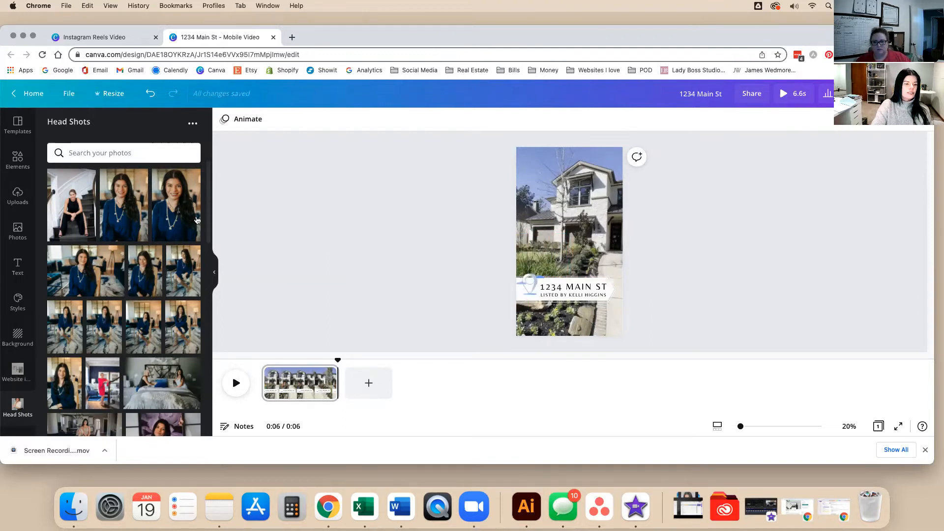
mouse_move(180, 220)
mouse_down()
mouse_move(379, 240)
mouse_move(420, 228)
mouse_move(510, 226)
mouse_move(523, 232)
mouse_move(476, 232)
mouse_move(536, 236)
mouse_move(275, 210)
mouse_move(180, 221)
mouse_up()
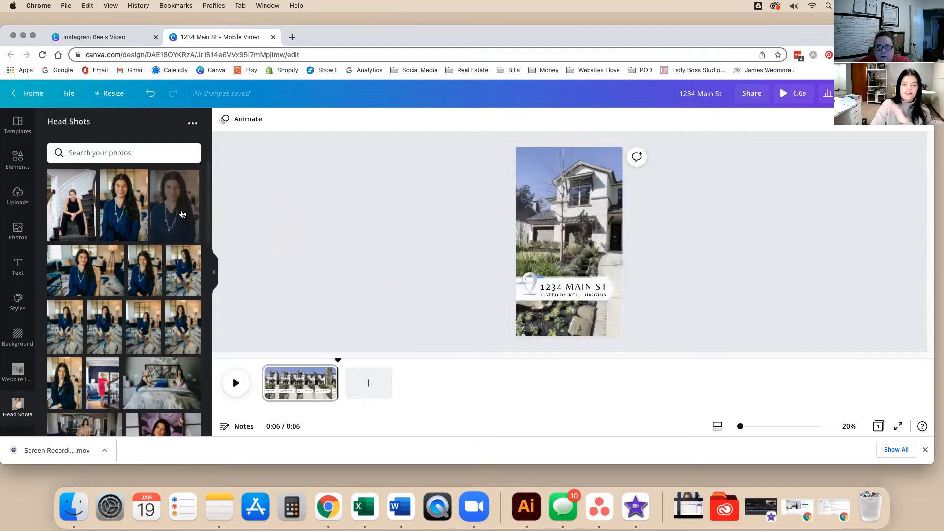
click(561, 219)
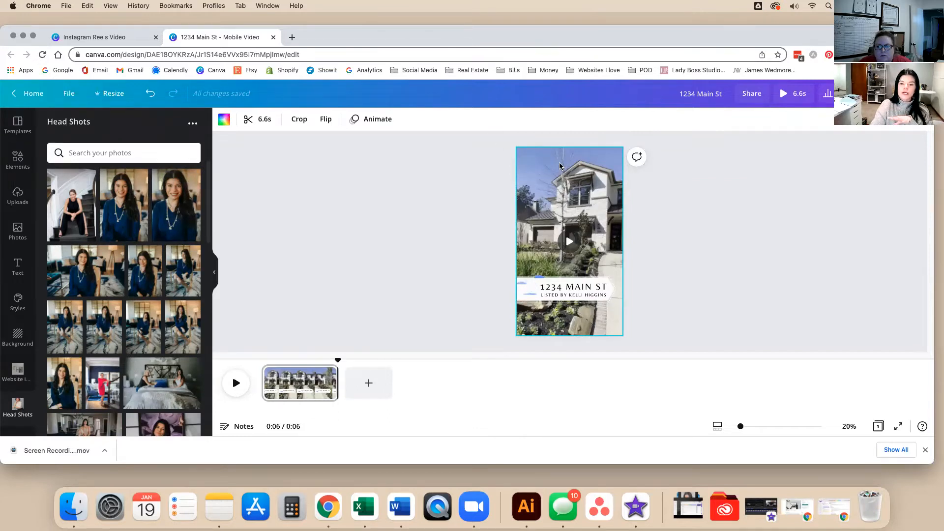
Lock the house video background, abandon the headshot, and go back to the Elements library.
click(905, 125)
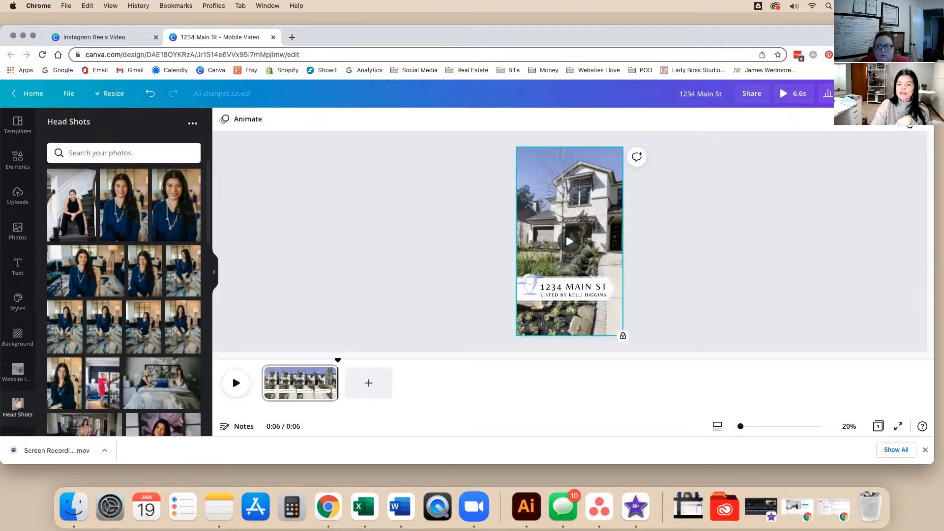
click(807, 231)
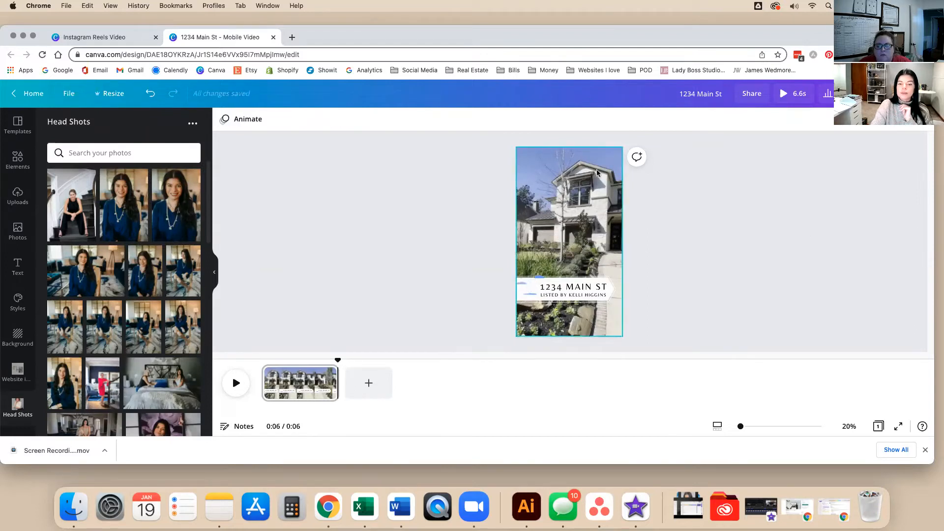
mouse_move(176, 206)
mouse_down()
mouse_move(497, 222)
mouse_move(556, 221)
mouse_move(607, 202)
mouse_move(632, 219)
mouse_move(509, 172)
mouse_move(634, 216)
mouse_move(182, 206)
mouse_up()
click(594, 212)
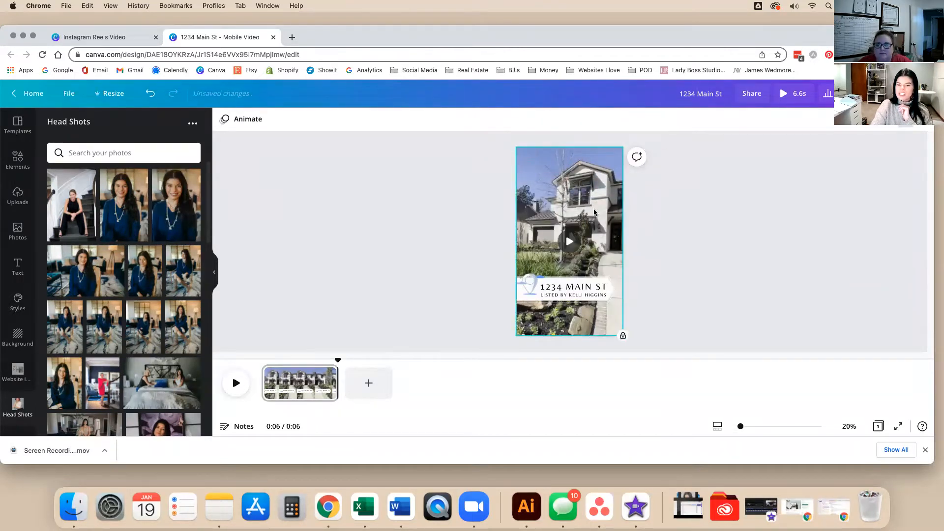
click(785, 272)
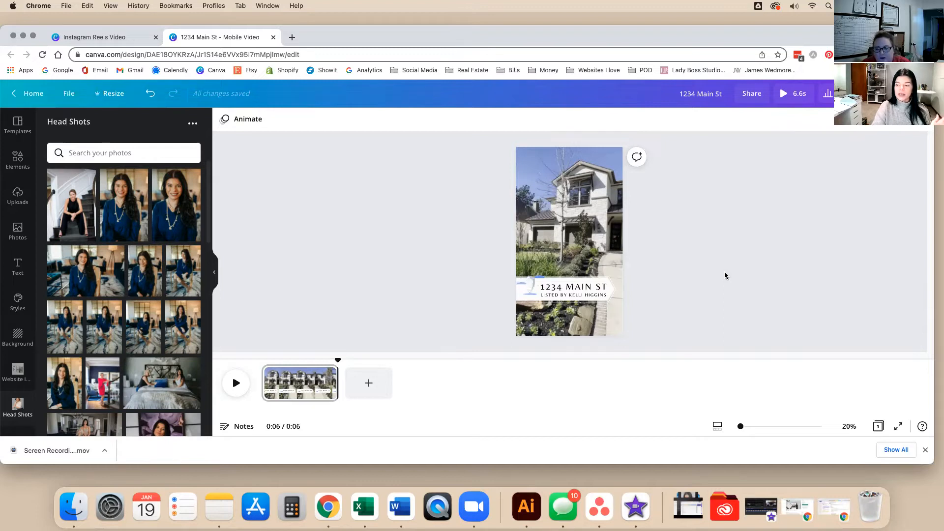
click(17, 160)
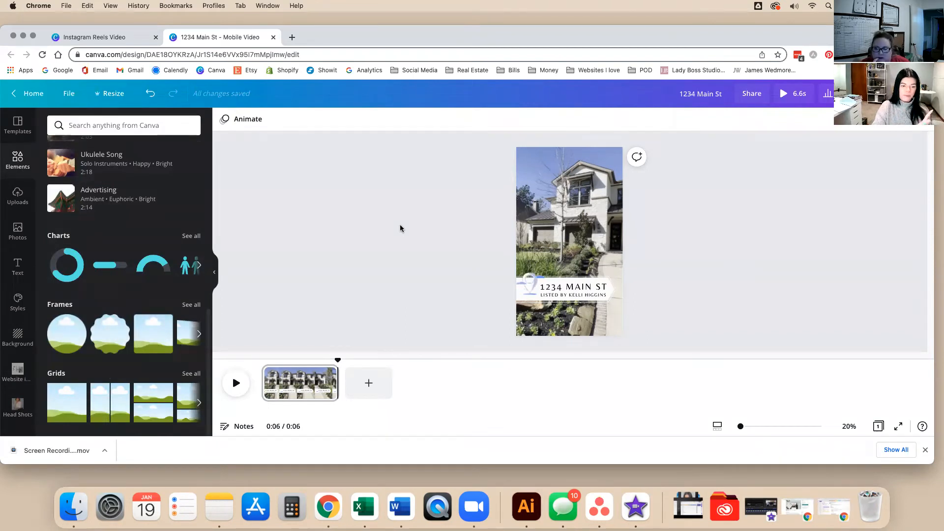
Add a rectangle and shape it into a thin full-width bar at the video's top.
key(r)
drag(569, 214, 550, 210)
drag(594, 238, 626, 238)
drag(568, 318, 563, 163)
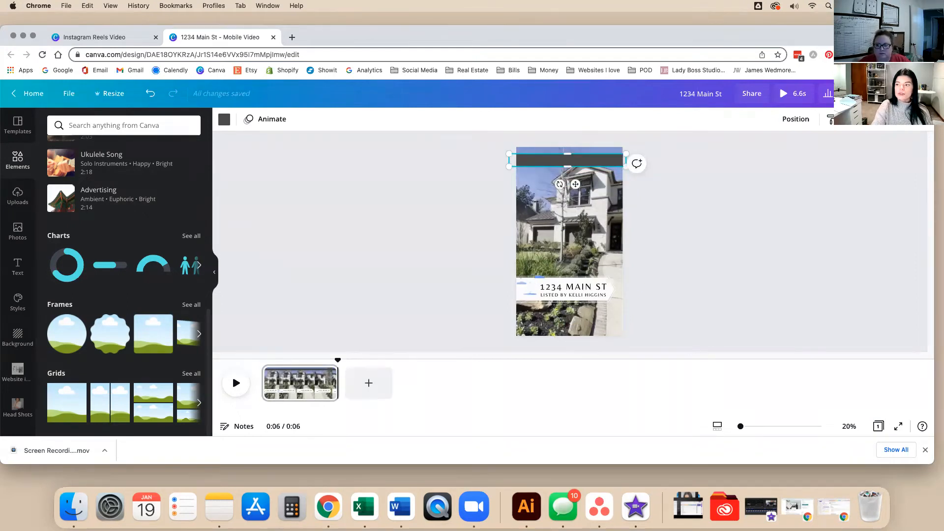
click(864, 209)
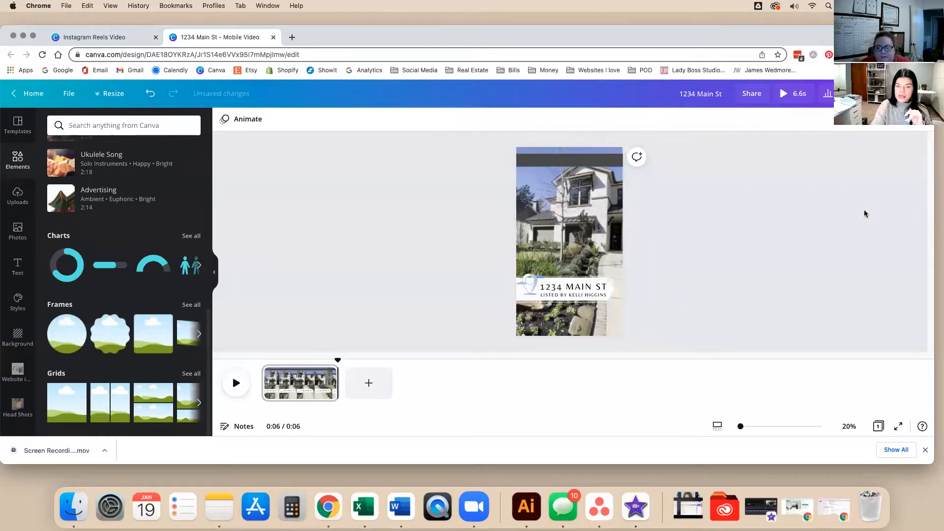
Make the top bar white with transparency around 68.
click(608, 163)
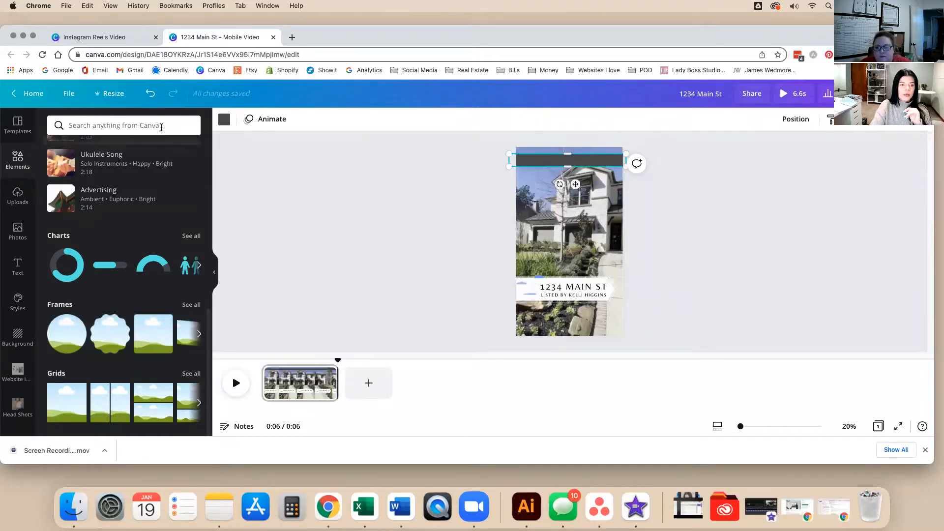
click(224, 119)
click(142, 174)
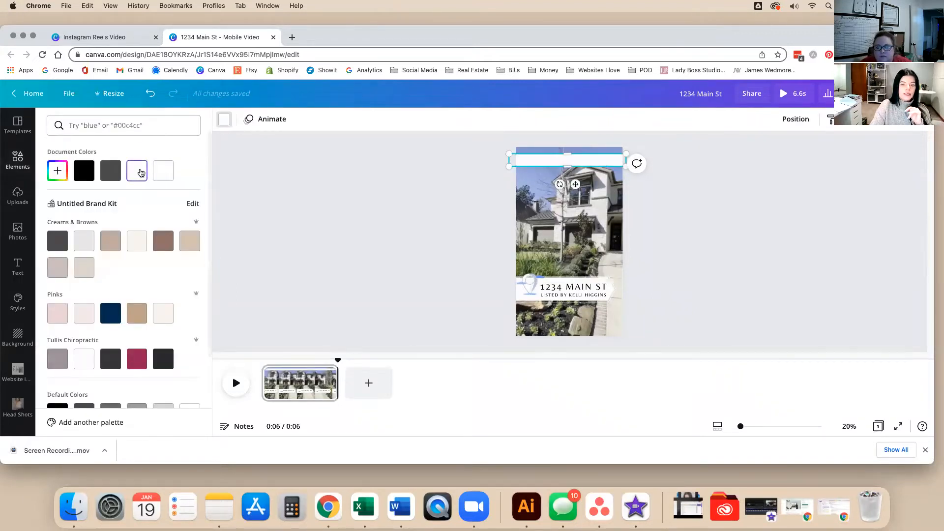
click(847, 127)
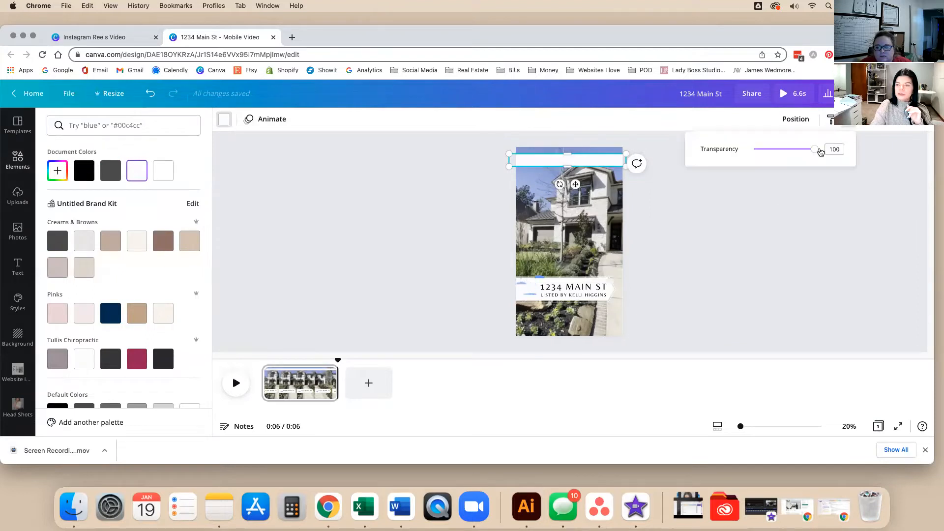
drag(803, 152, 797, 154)
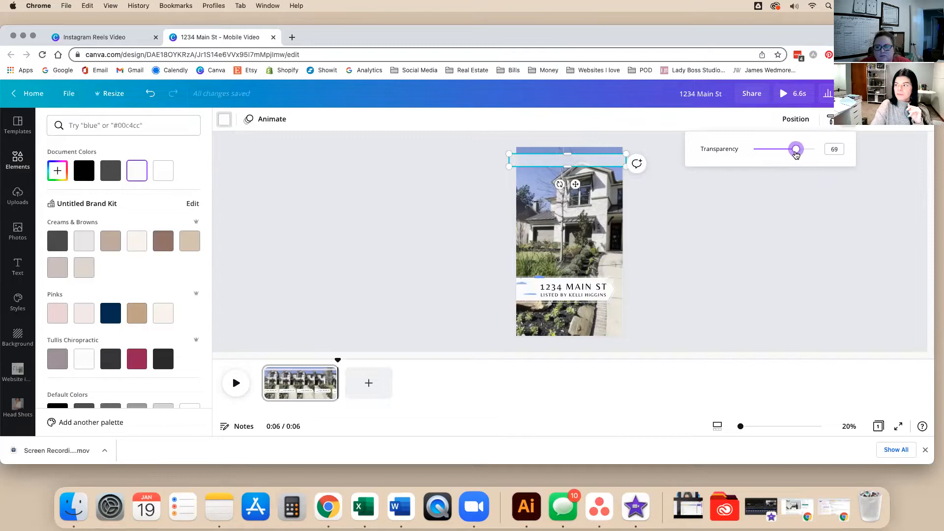
click(763, 263)
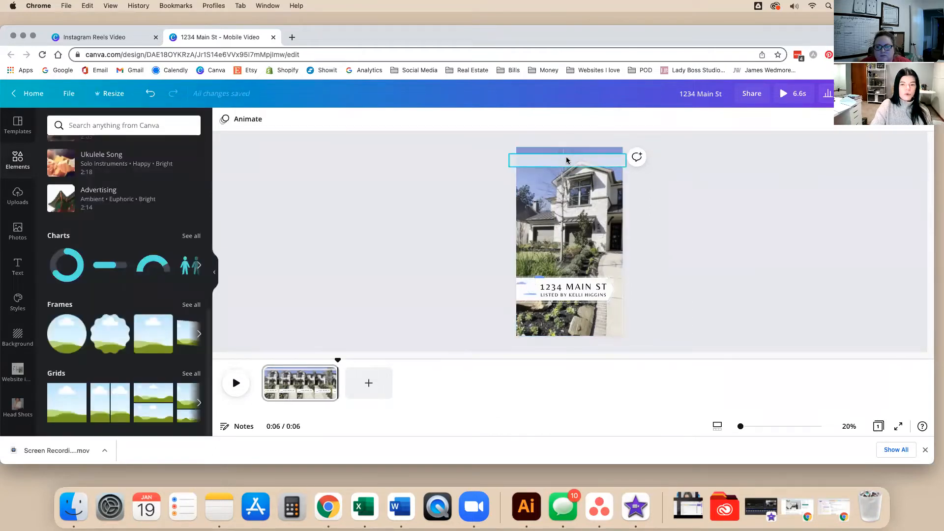
click(578, 298)
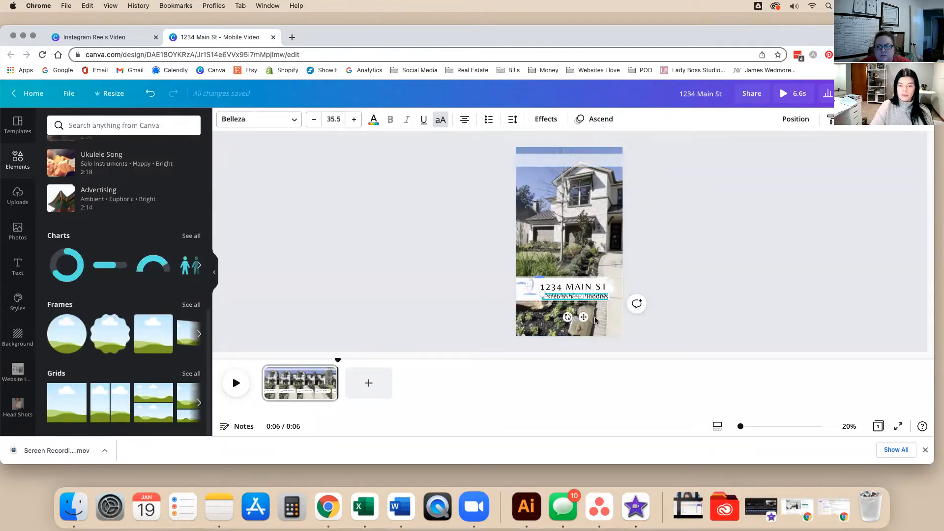
drag(581, 314, 576, 180)
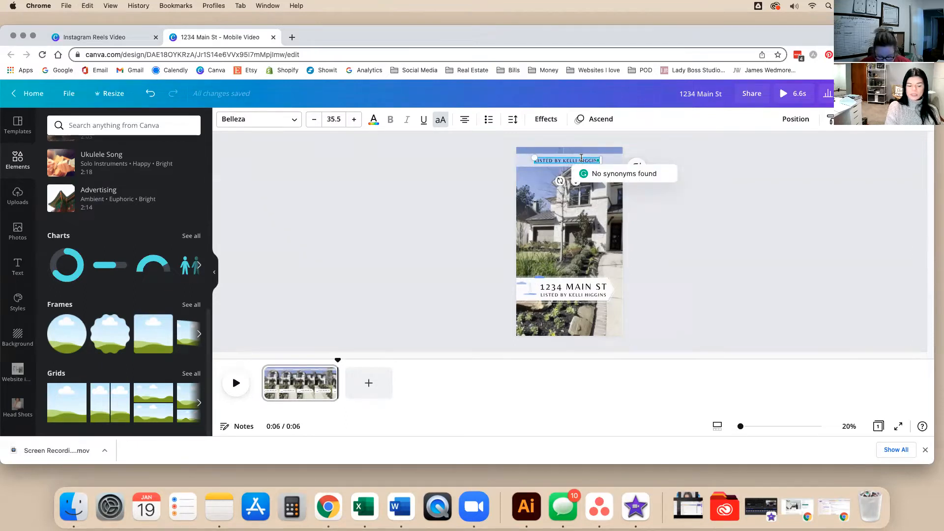
key(BackSpace)
text(CALL 555-555-5555 FOR)
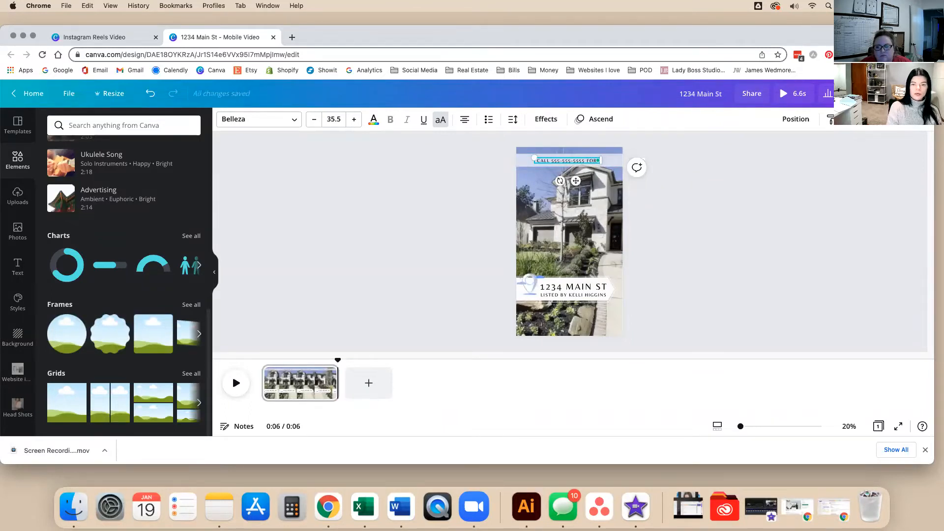
text( A SH)
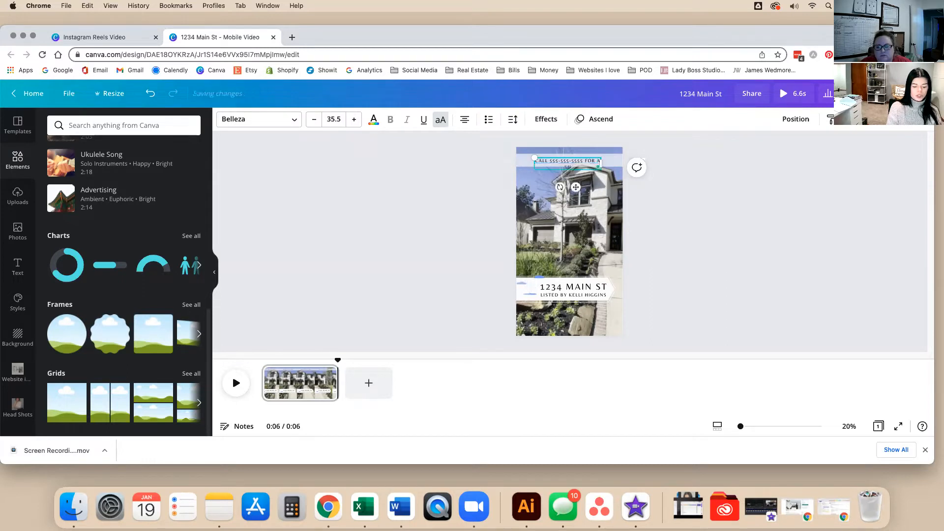
text(OWING)
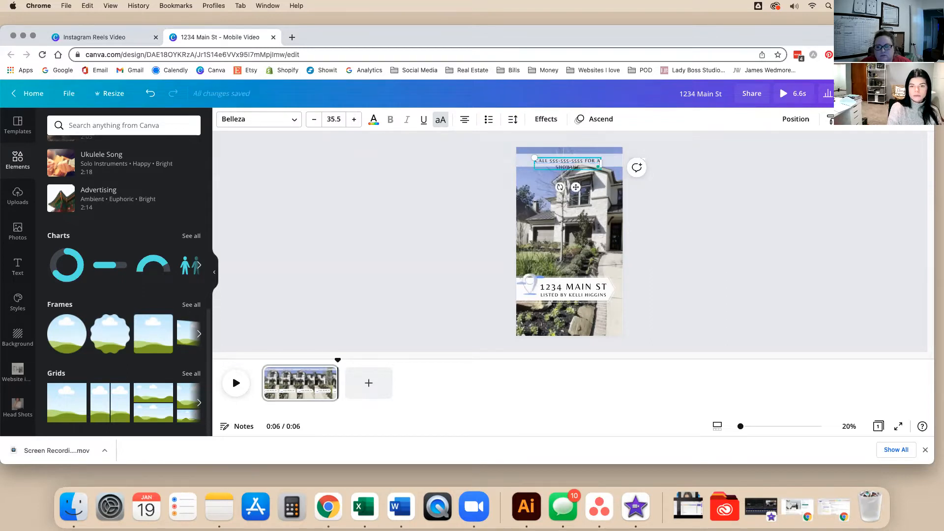
Widen the call text box to fit one line and center it in the top bar.
mouse_move(602, 162)
mouse_down()
mouse_move(654, 156)
mouse_move(606, 162)
mouse_up()
right_click(637, 162)
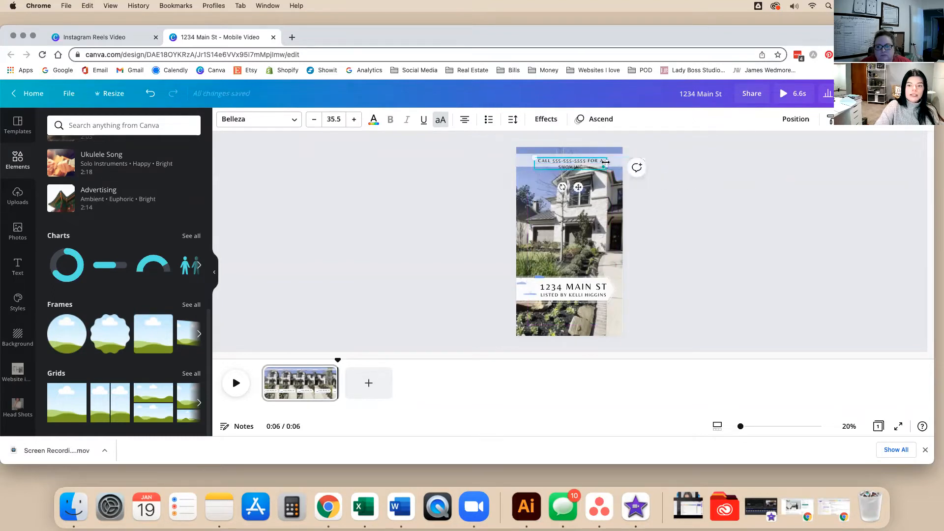
double_click(613, 163)
click(483, 160)
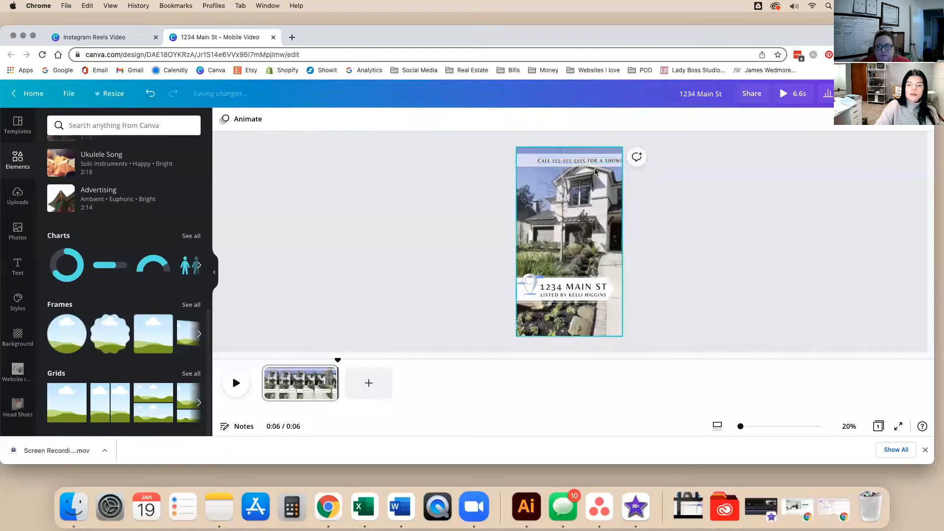
drag(595, 162, 580, 179)
click(717, 190)
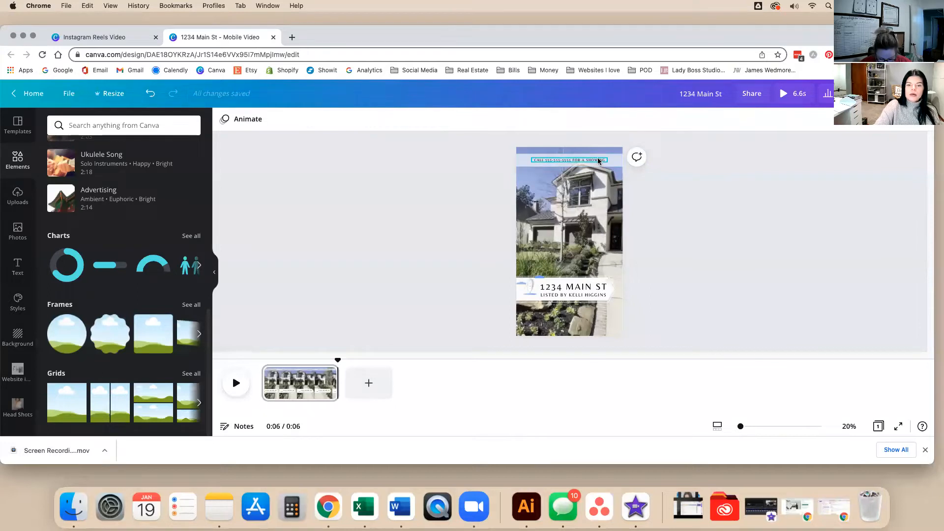
click(598, 161)
click(592, 121)
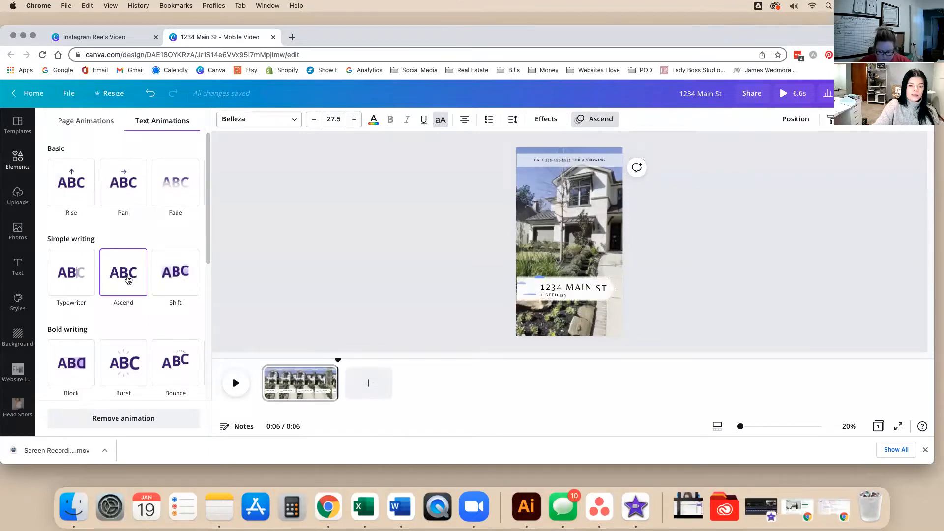
Switch the top call line's animation from Ascend to Typewriter.
click(76, 277)
scroll(180, 330, down, 1)
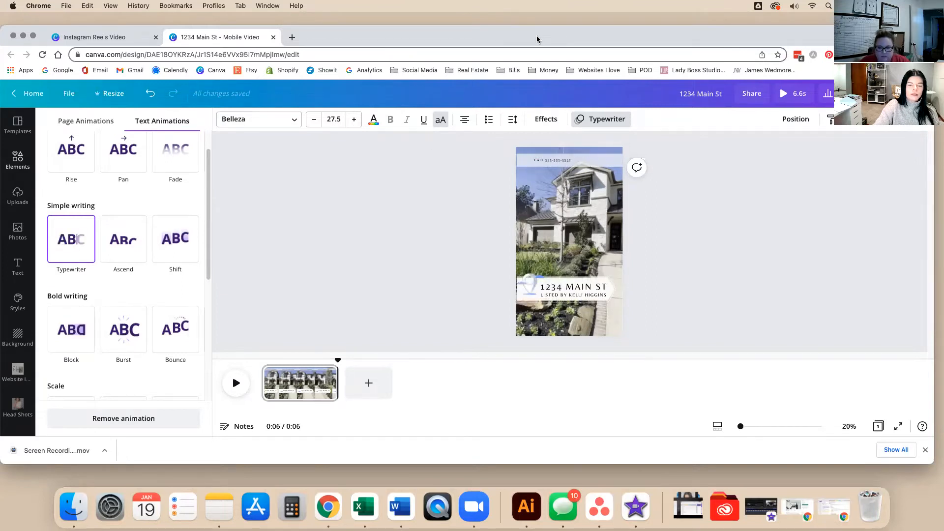
click(375, 244)
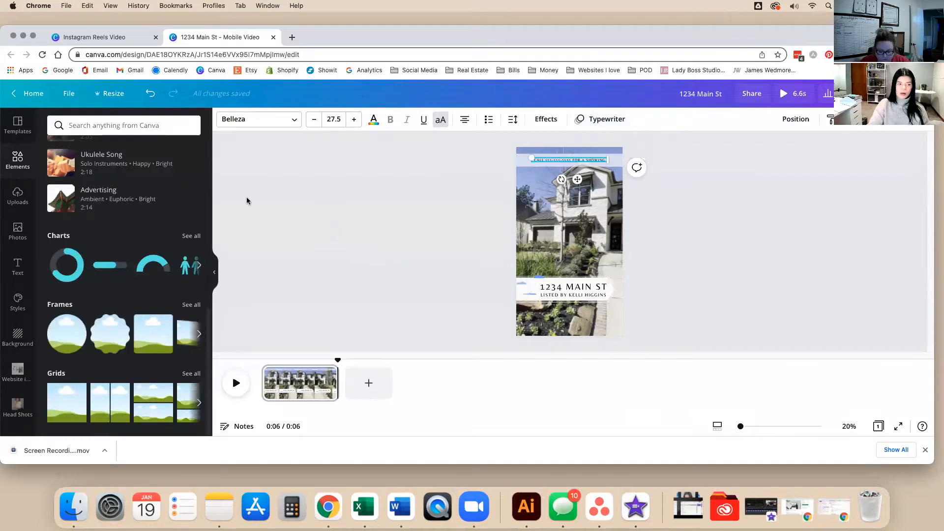
scroll(123, 246, up, 10)
click(325, 309)
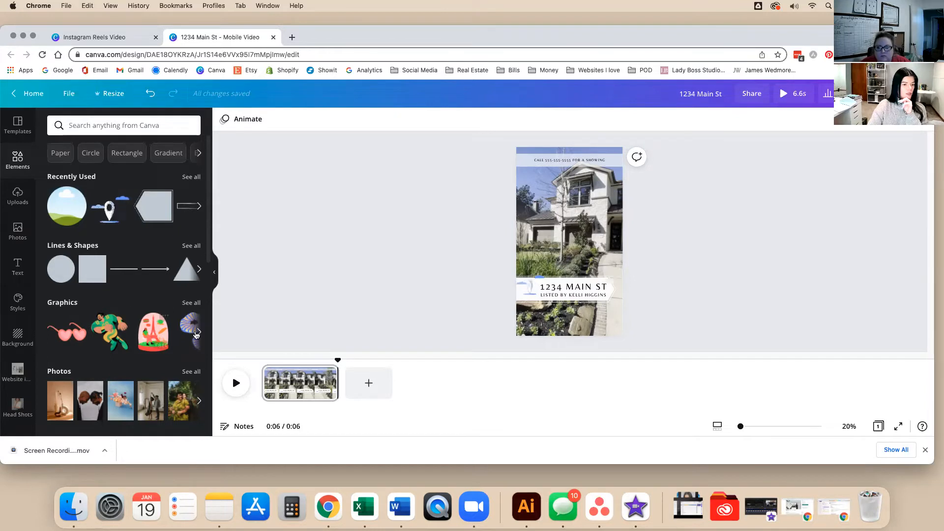
Open all Stickers and add a yellow shooting-star sticker near the top right.
click(190, 304)
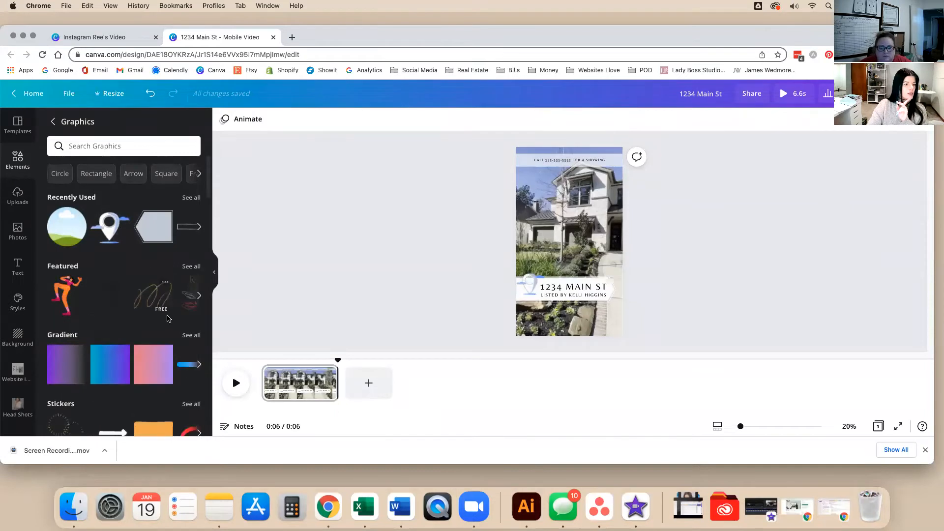
scroll(167, 319, down, 2)
click(192, 317)
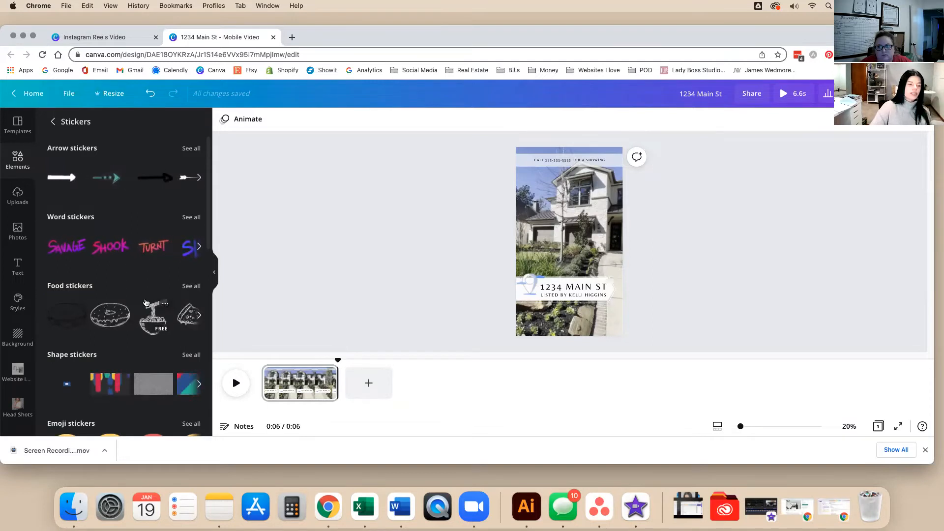
scroll(145, 300, down, 3)
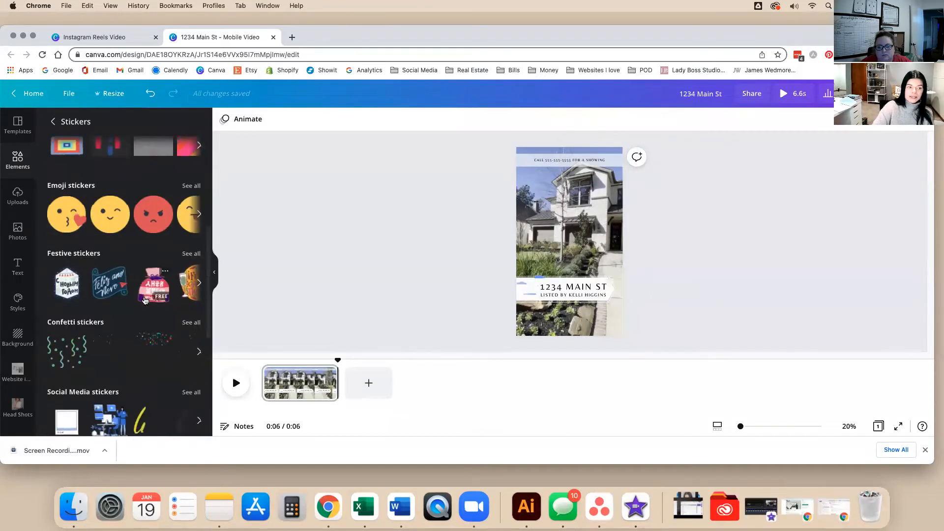
scroll(145, 301, down, 1)
scroll(144, 300, down, 2)
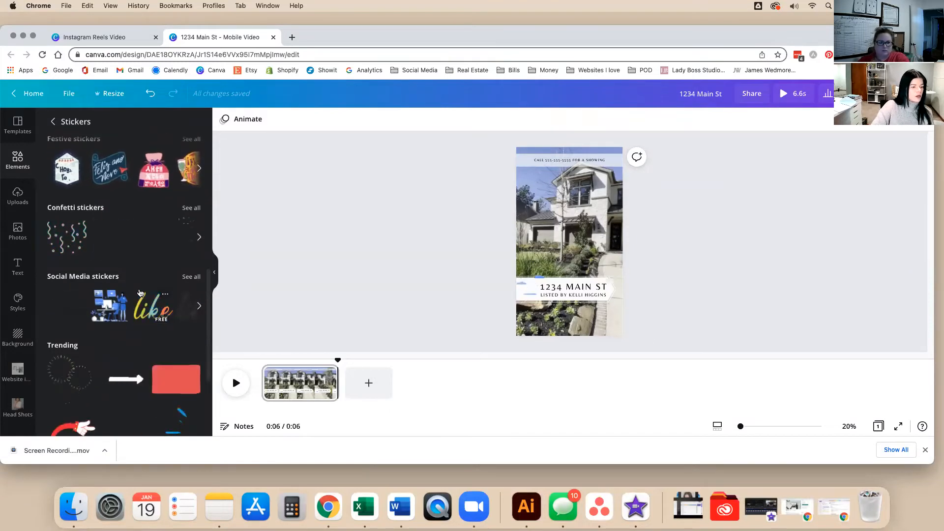
scroll(139, 293, down, 3)
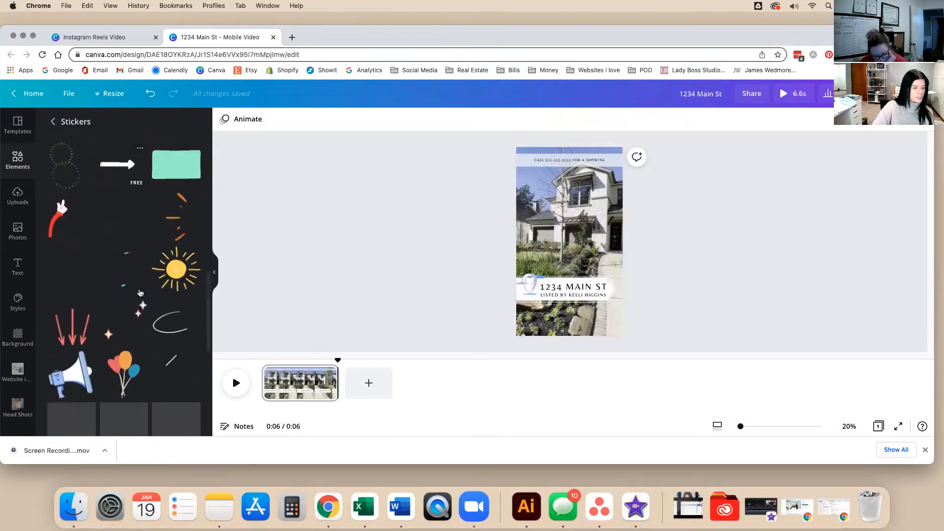
scroll(139, 292, down, 2)
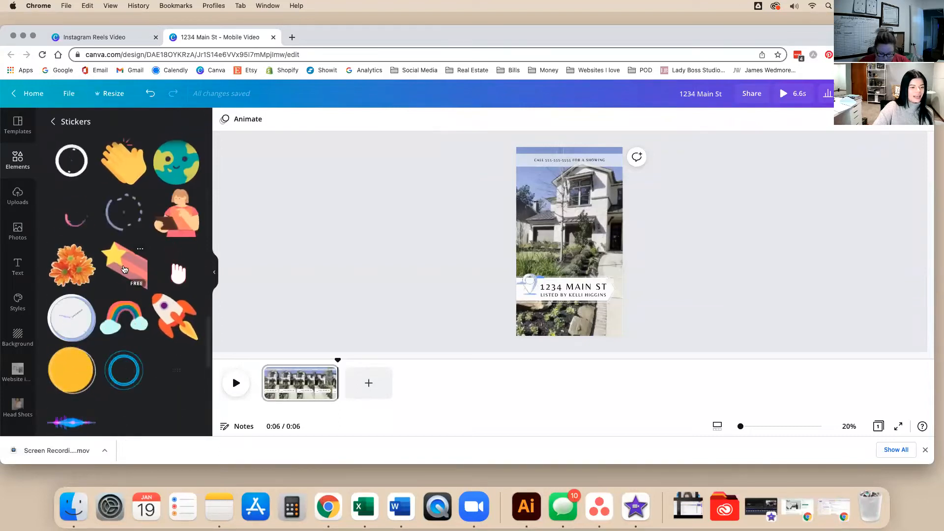
click(124, 268)
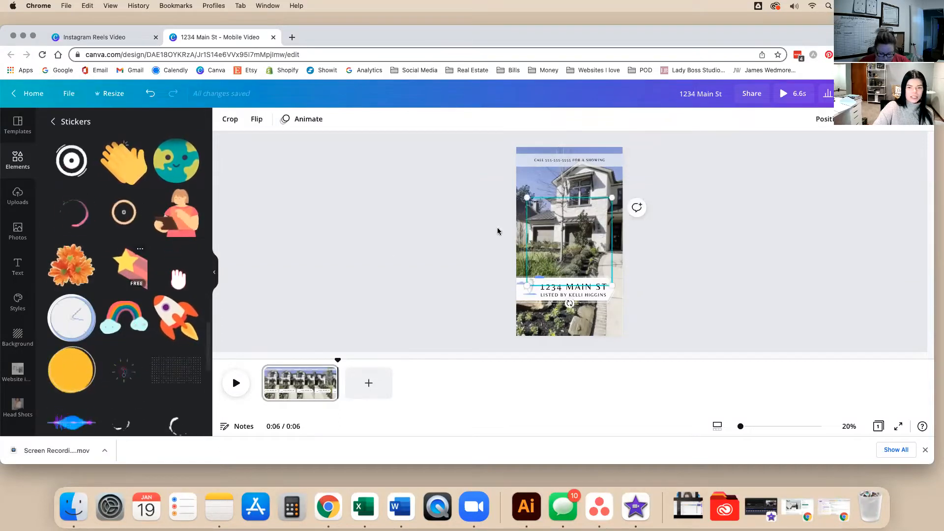
drag(583, 243, 585, 223)
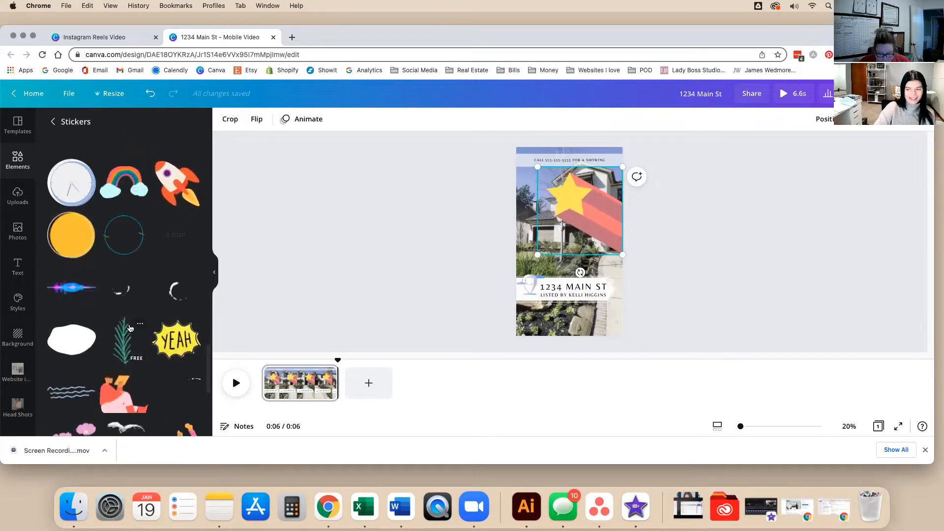
Add a pink arrow sticker and keep browsing the sticker list.
scroll(130, 329, down, 1)
scroll(131, 329, down, 5)
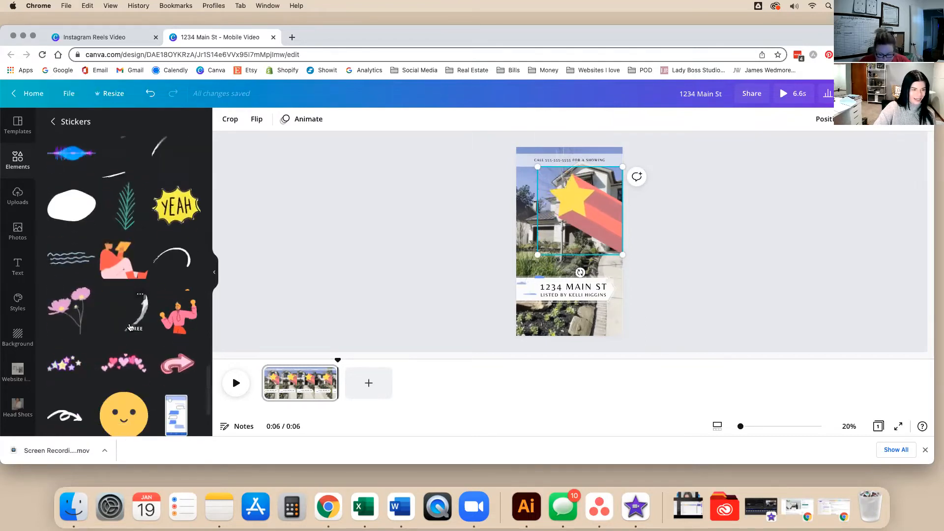
scroll(131, 327, down, 3)
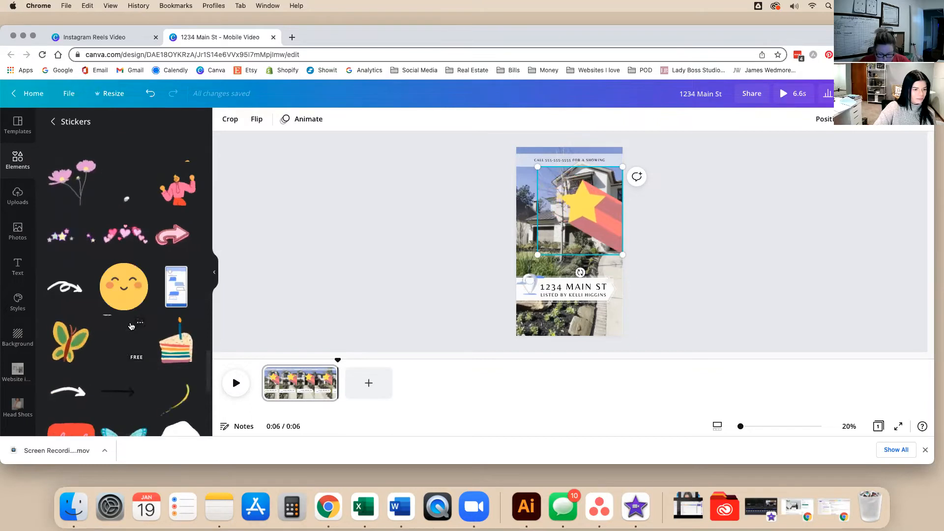
scroll(131, 327, down, 1)
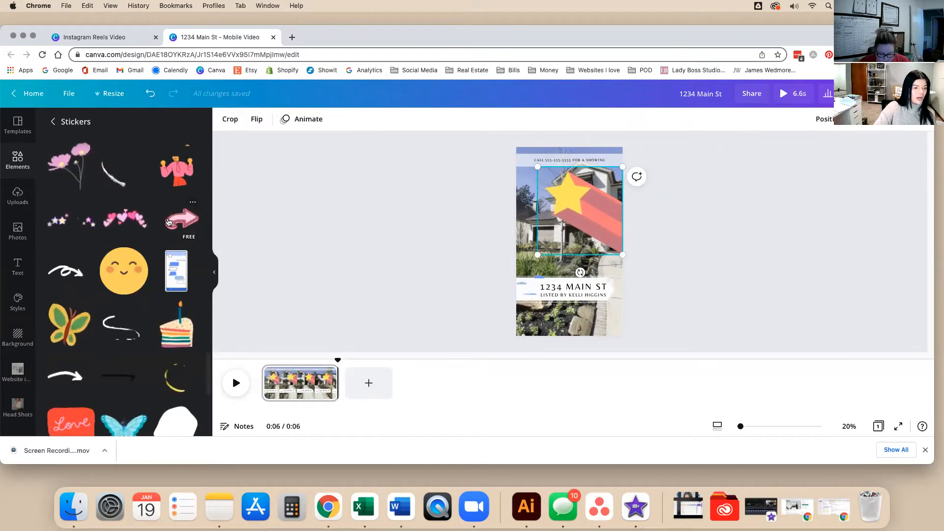
click(192, 221)
scroll(191, 348, down, 3)
scroll(191, 349, down, 6)
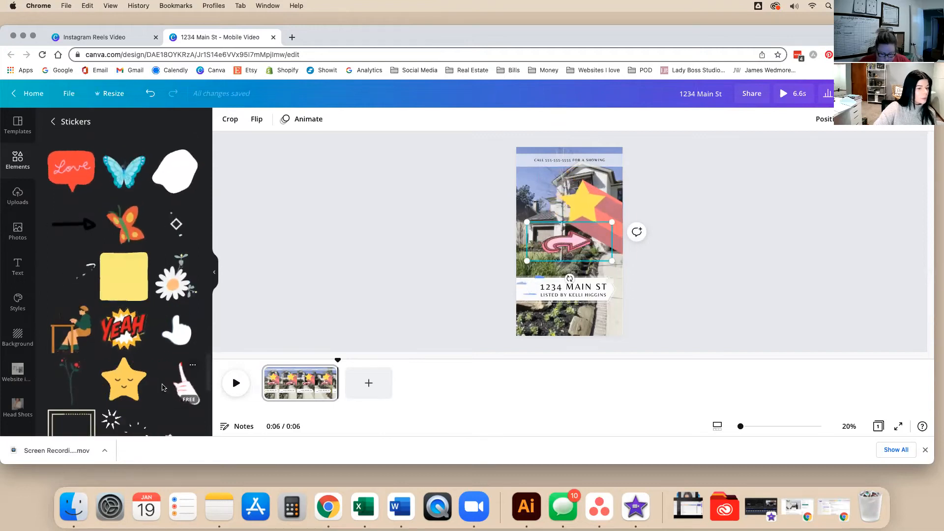
scroll(162, 387, down, 5)
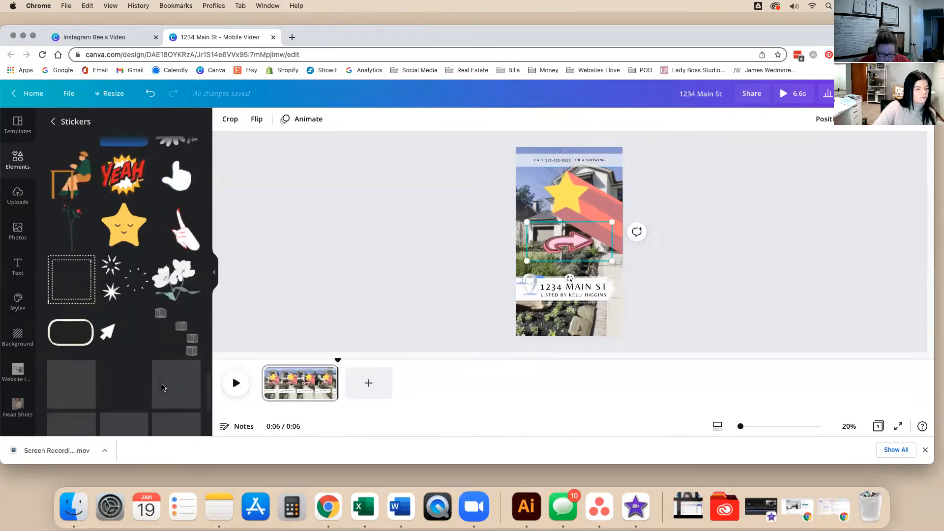
scroll(162, 385, down, 8)
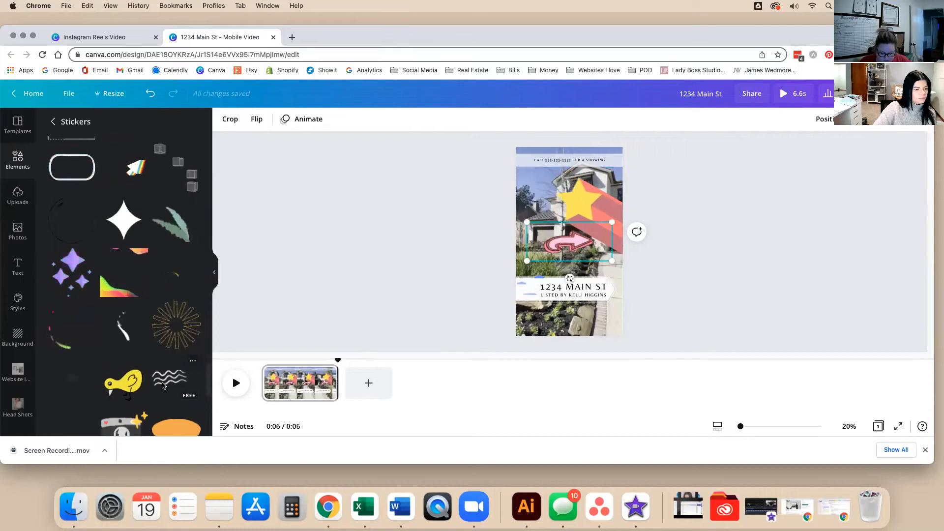
scroll(163, 386, down, 6)
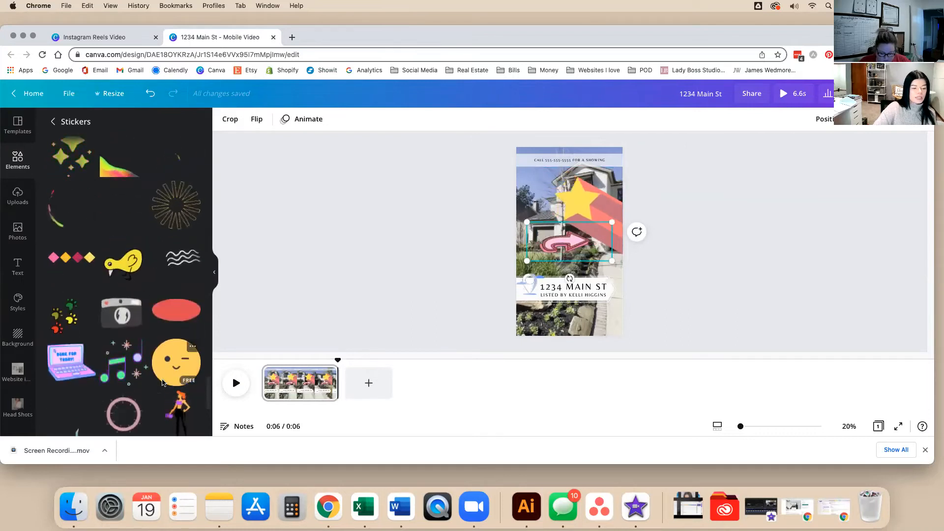
scroll(161, 381, down, 5)
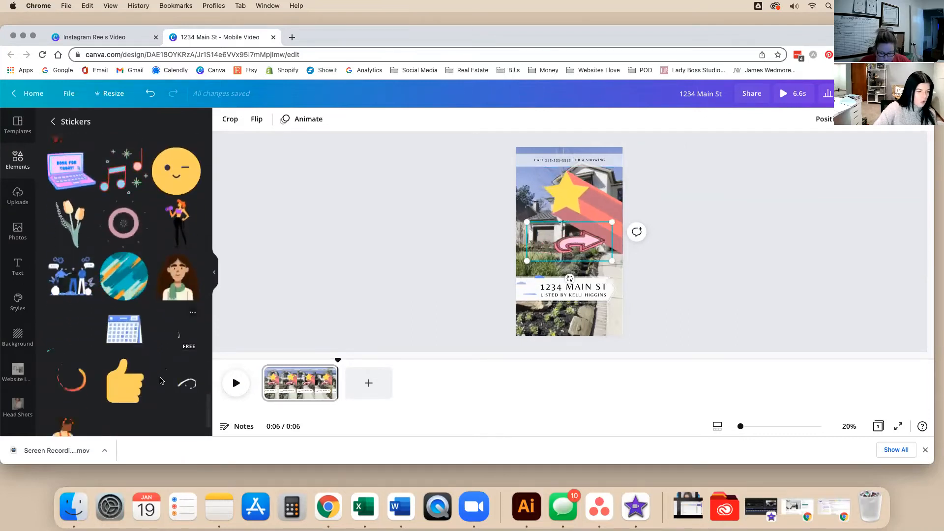
scroll(162, 382, down, 7)
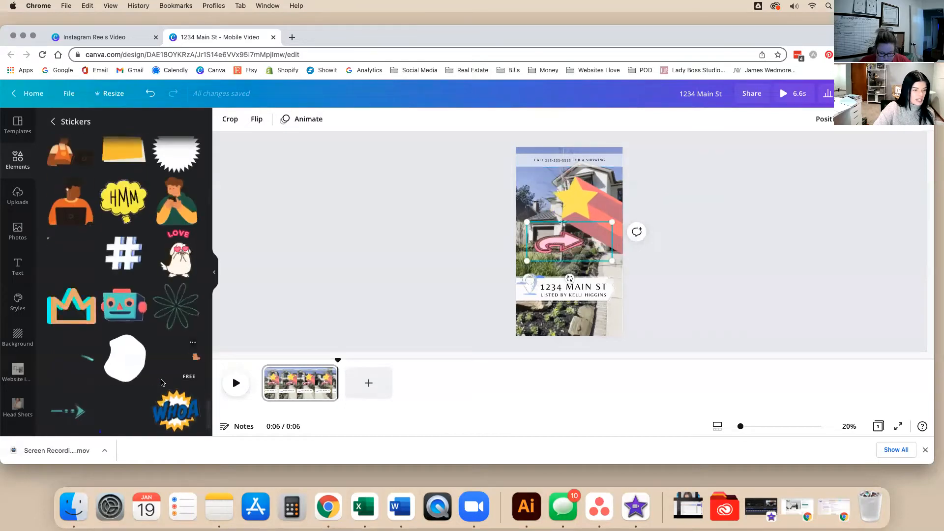
scroll(162, 383, down, 2)
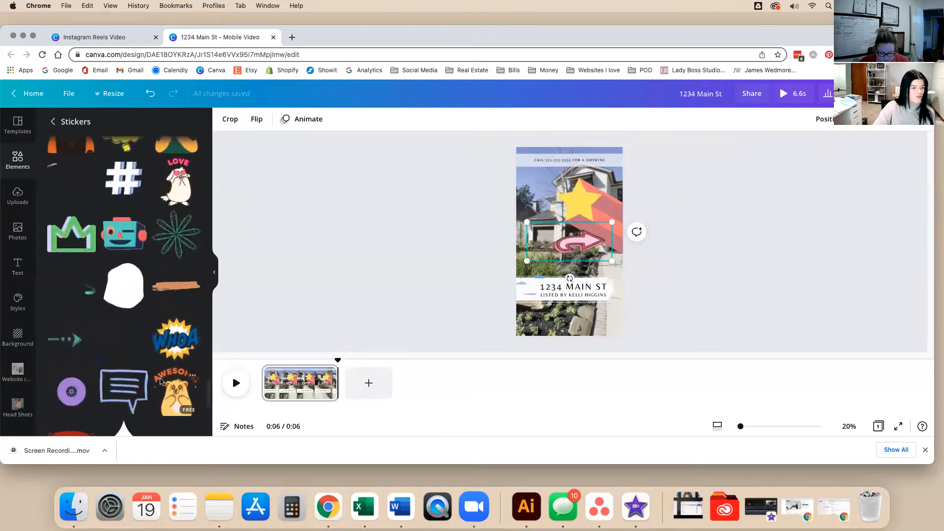
scroll(161, 380, down, 7)
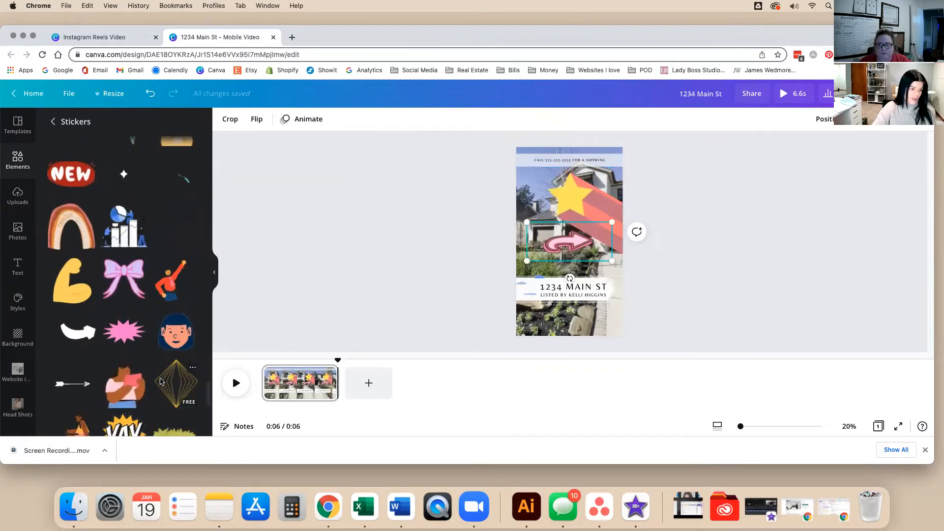
scroll(161, 382, down, 2)
scroll(160, 383, down, 4)
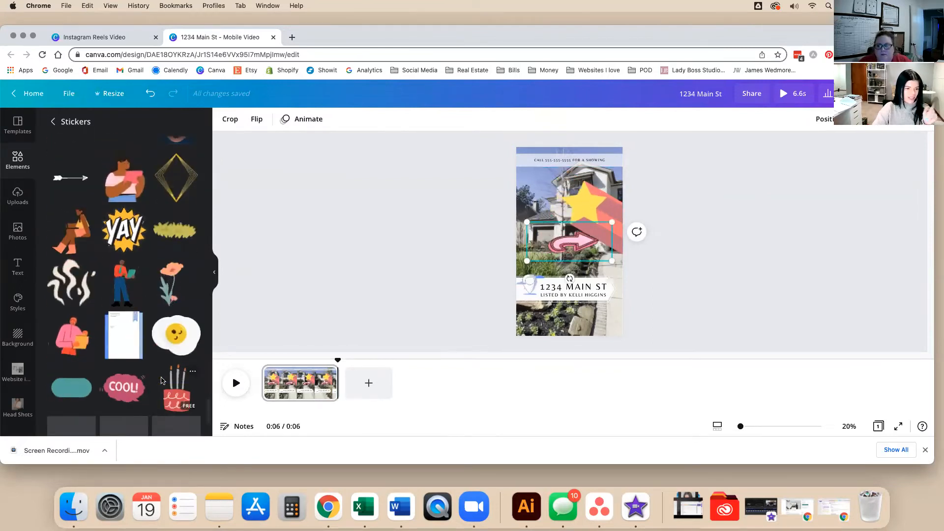
scroll(161, 381, down, 5)
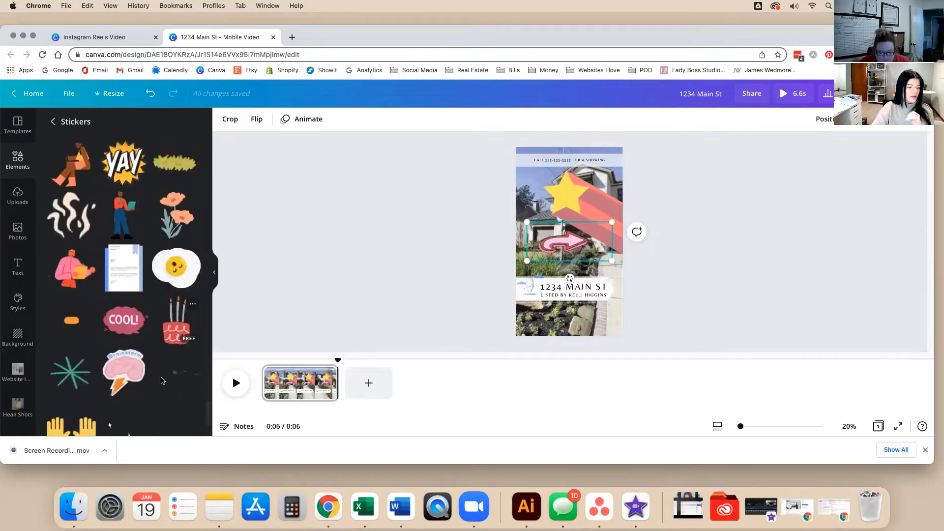
scroll(161, 382, down, 4)
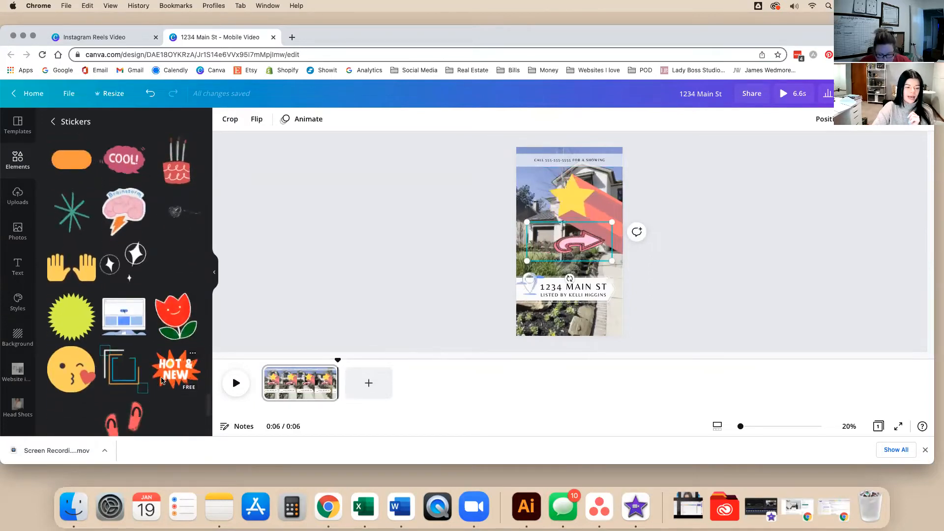
scroll(161, 381, down, 6)
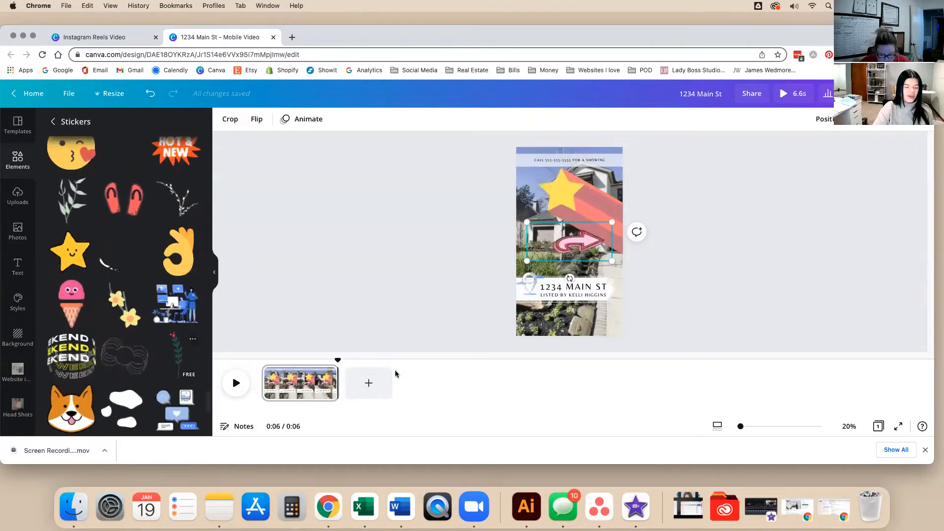
Delete the star sticker and place the slightly tilted pink arrow left of the call bar.
drag(604, 196, 740, 217)
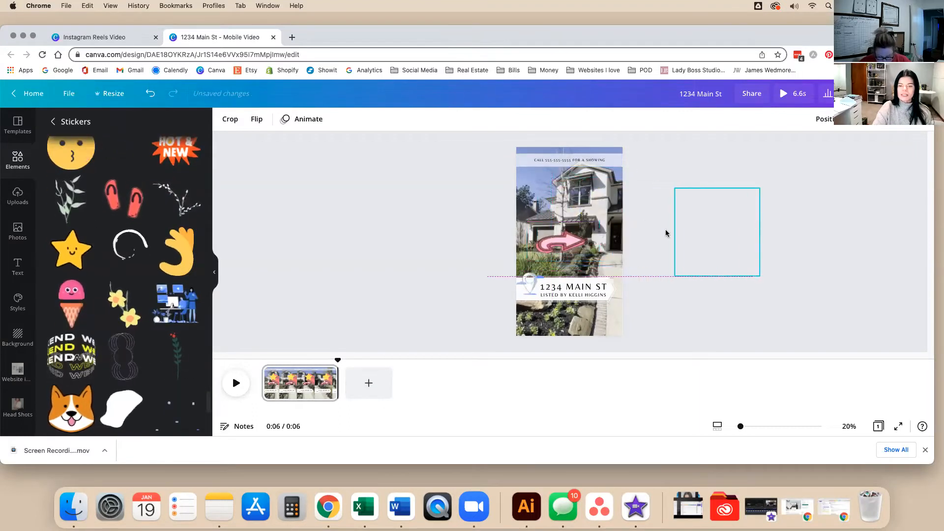
click(568, 261)
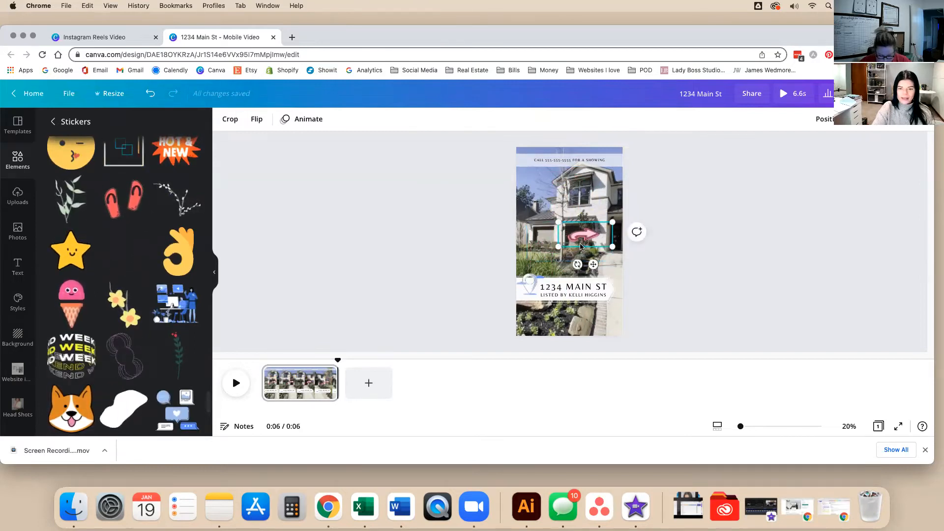
drag(577, 264, 588, 265)
drag(547, 230, 527, 182)
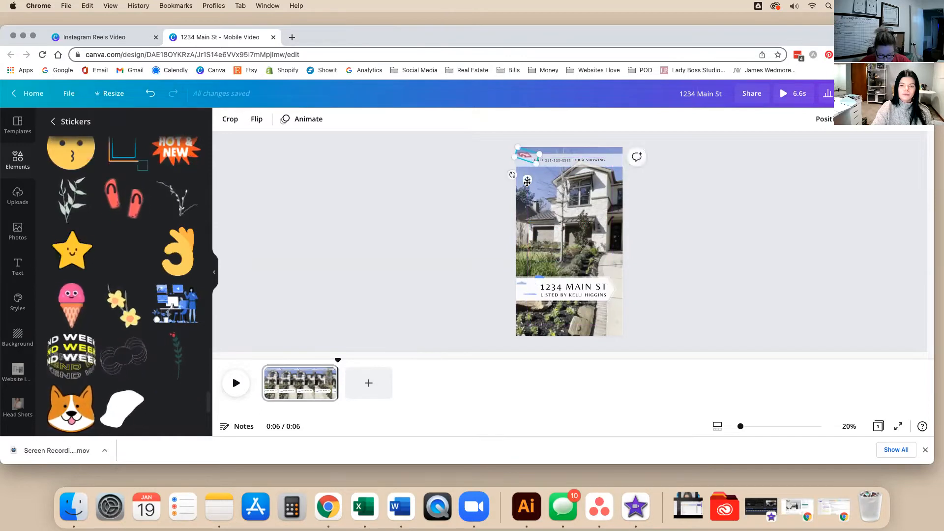
click(427, 186)
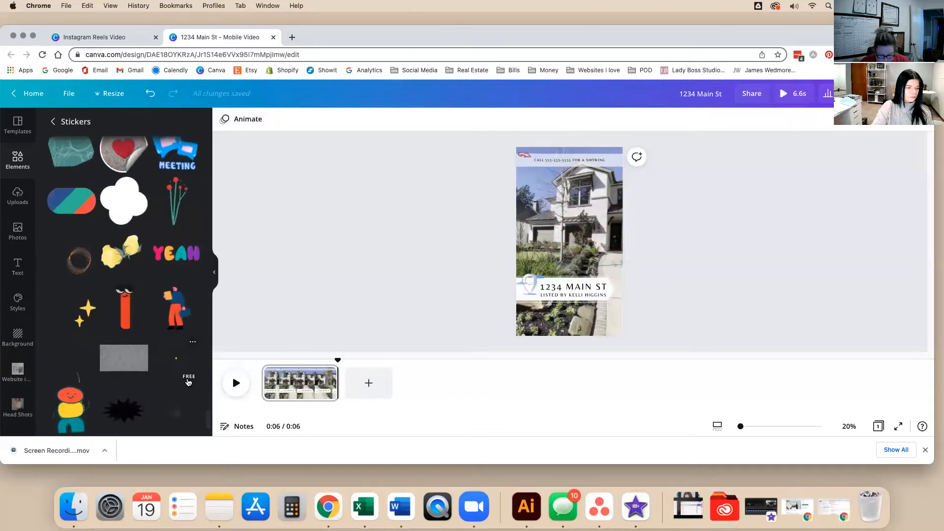
Back in Graphics, search for 'arrows', then clear that search.
click(52, 121)
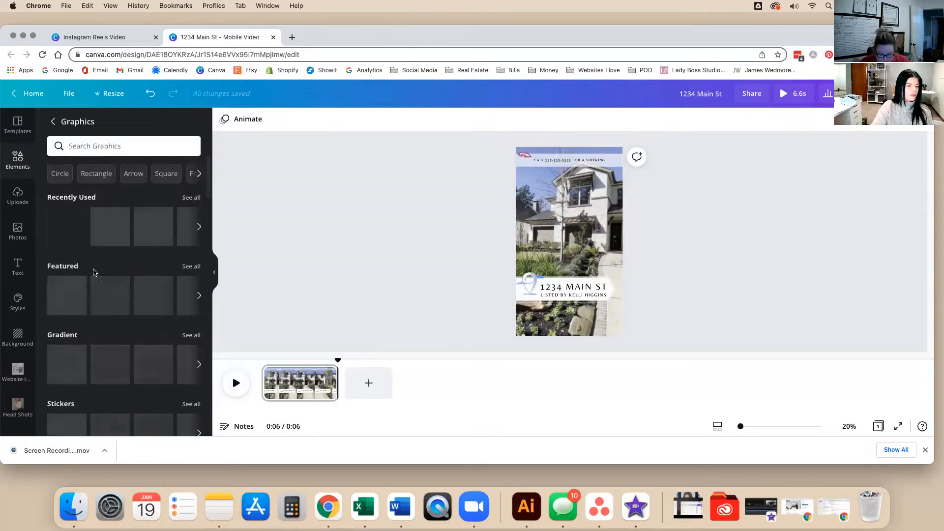
click(91, 145)
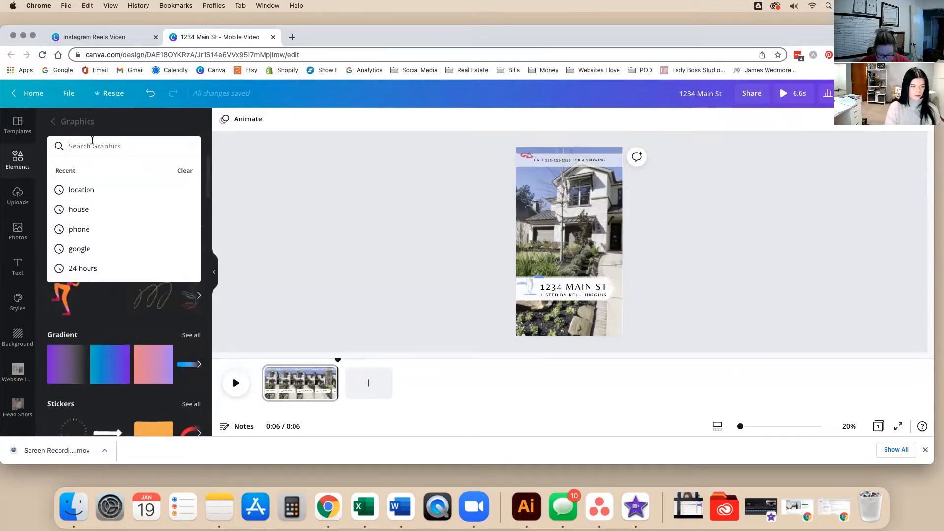
text(arrows)
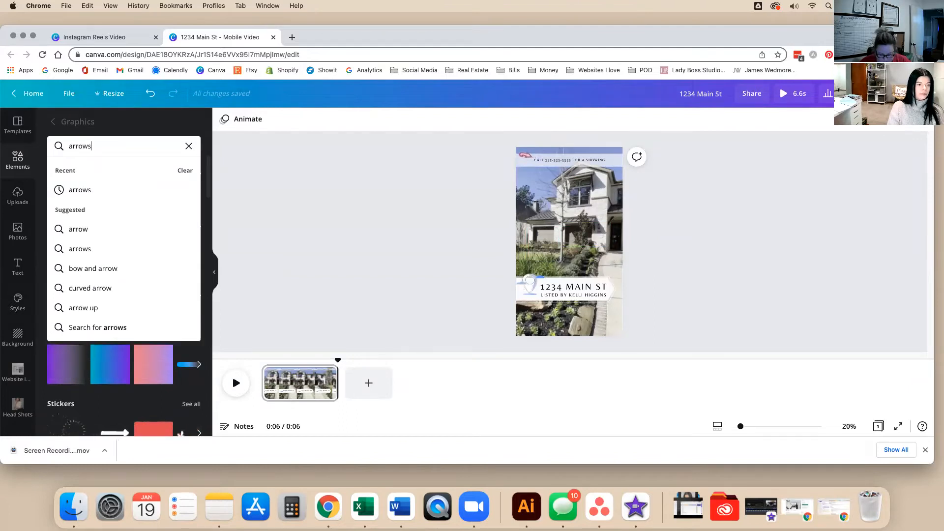
key(Return)
click(175, 148)
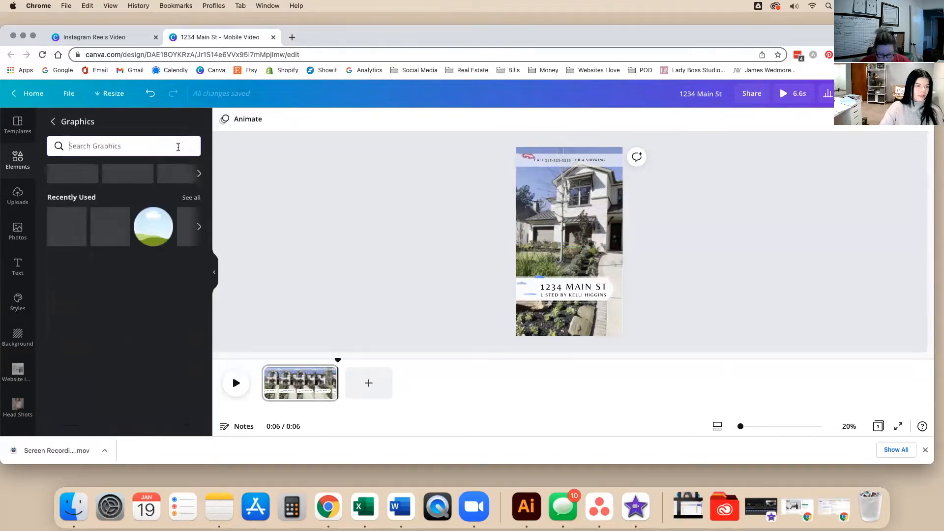
Filter the Arrow graphics to Animated only and add a multicoloured animated arrow.
click(132, 175)
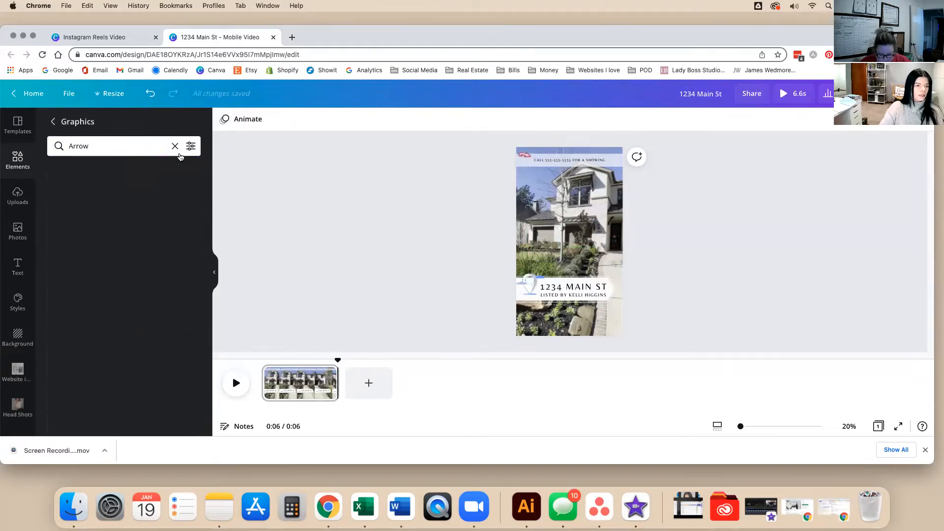
click(191, 146)
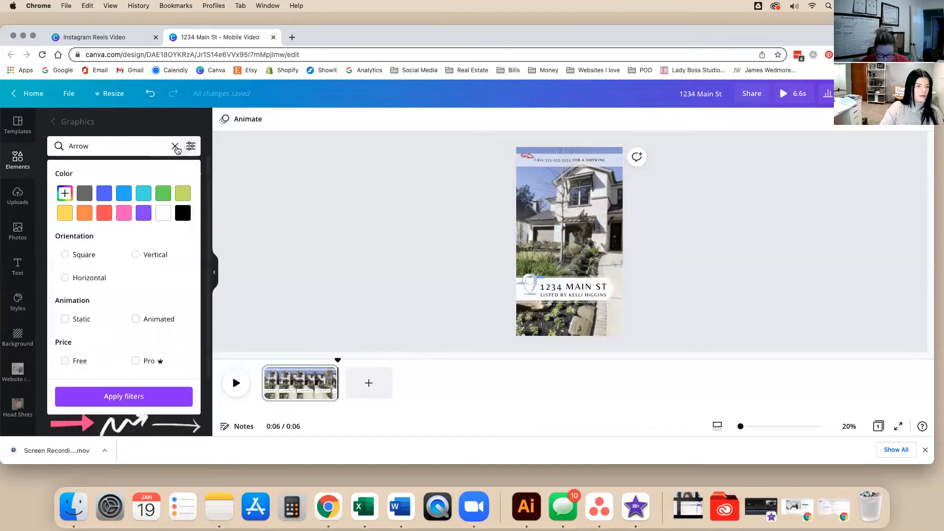
click(136, 319)
click(130, 396)
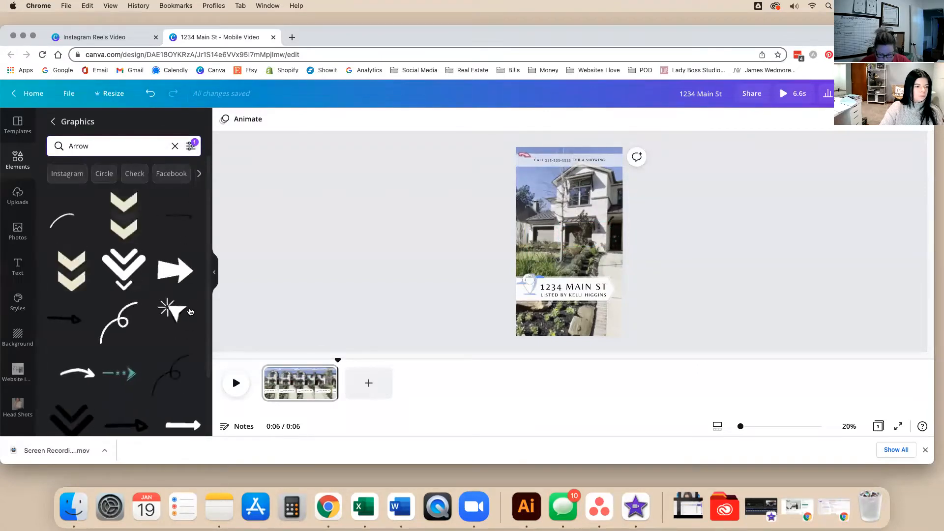
scroll(205, 338, down, 5)
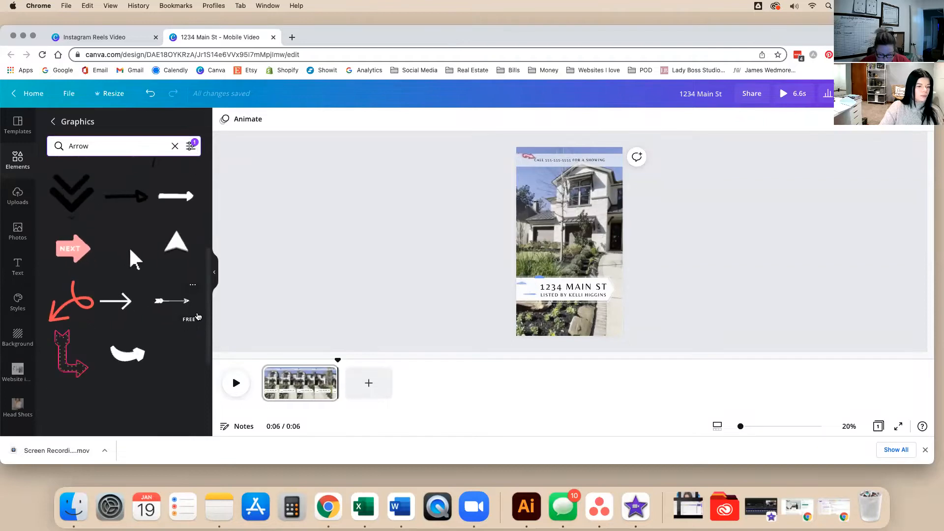
scroll(199, 316, down, 3)
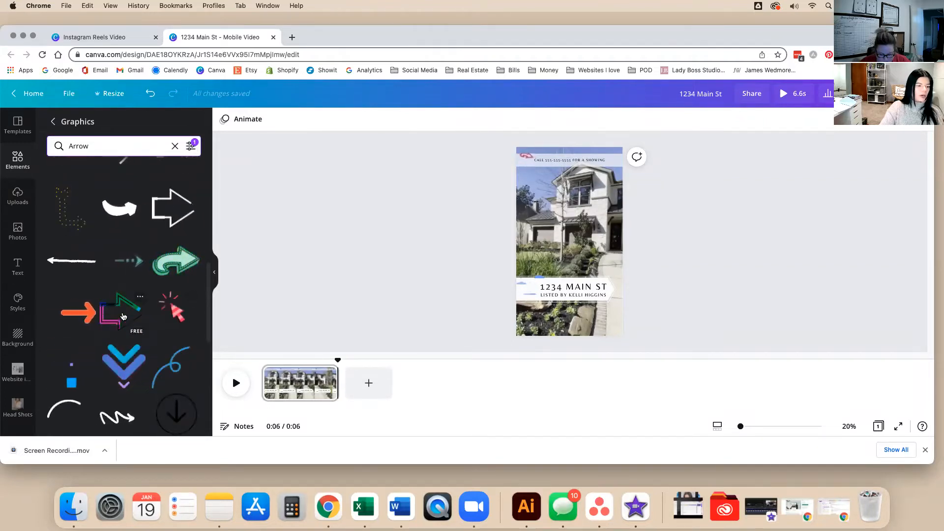
click(149, 320)
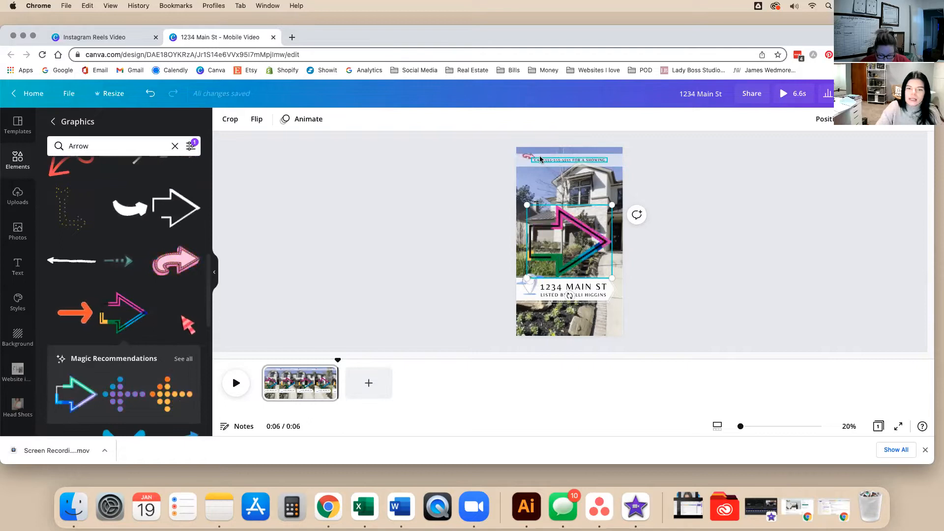
Delete the pink arrow sticker from beside the banner text.
ctrl+scroll(576, 198, up, 10)
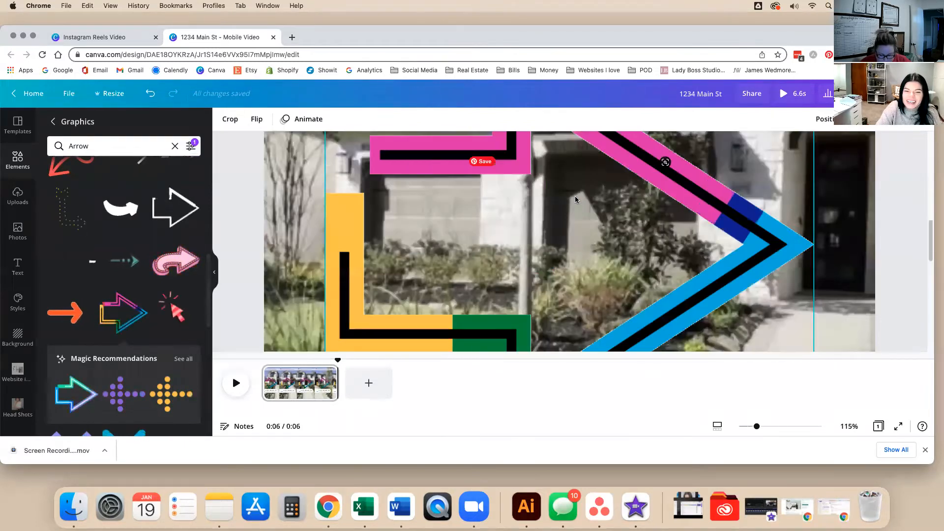
click(258, 210)
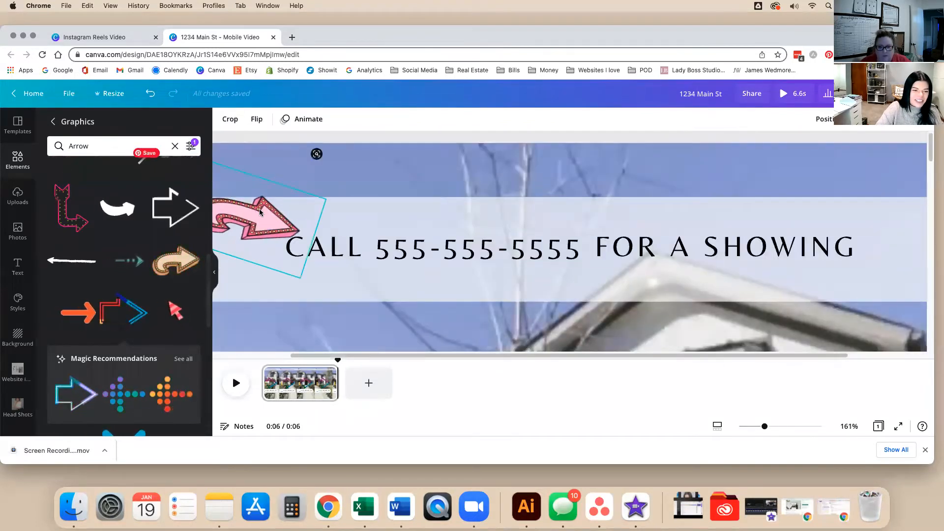
drag(258, 210, 314, 290)
key(Delete)
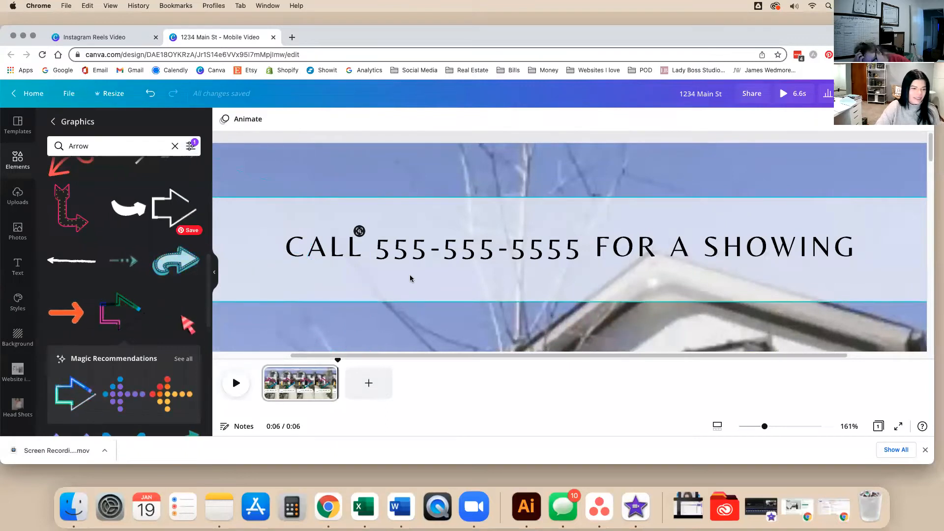
ctrl+scroll(410, 276, down, 6)
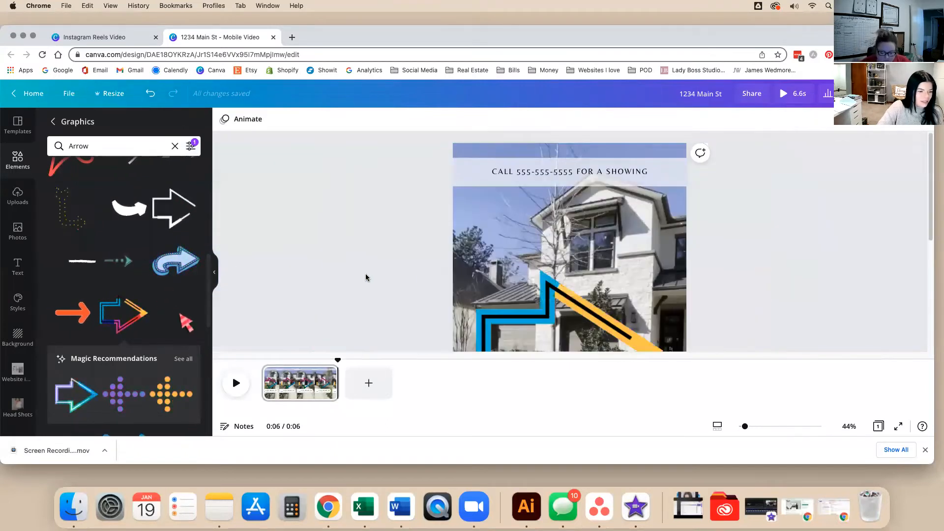
scroll(147, 275, down, 5)
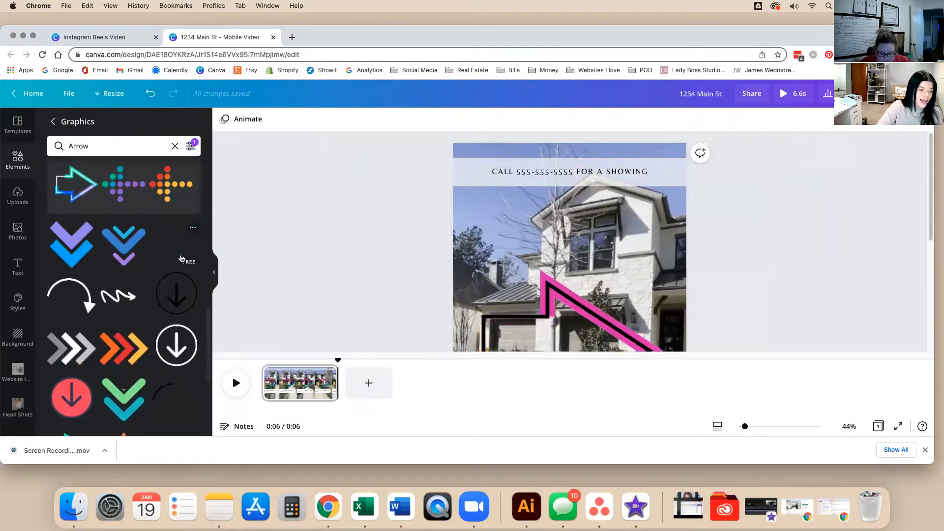
scroll(181, 258, down, 3)
scroll(180, 258, down, 3)
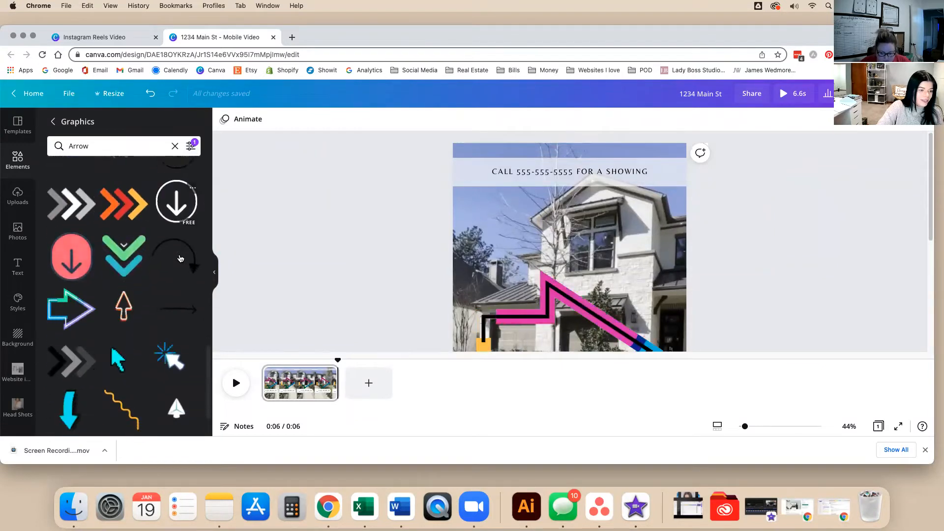
Shrink the multicoloured arrow and place it left of the call-for-a-showing text.
click(534, 298)
drag(534, 298, 527, 215)
drag(653, 187, 469, 178)
drag(469, 181, 469, 181)
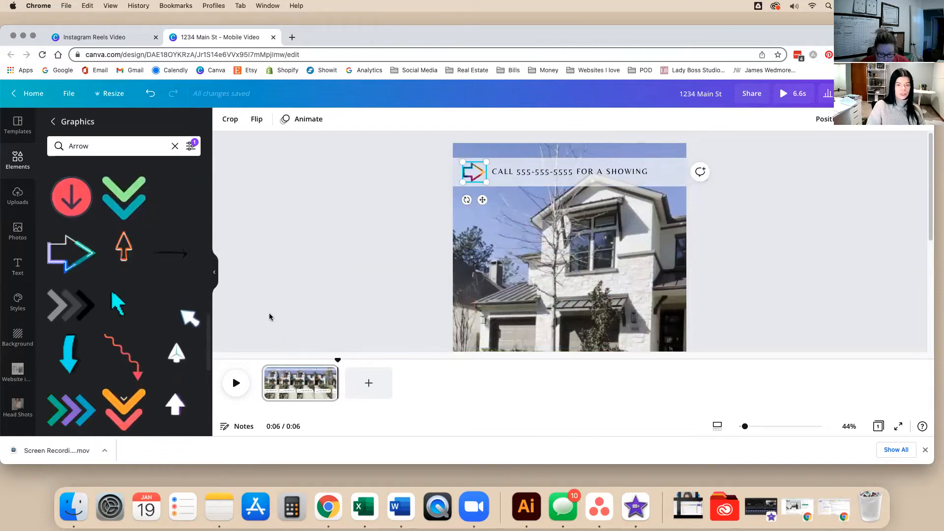
Turn the arrow copy to point left and position it at the text's right end.
drag(472, 204, 487, 140)
drag(478, 177, 667, 170)
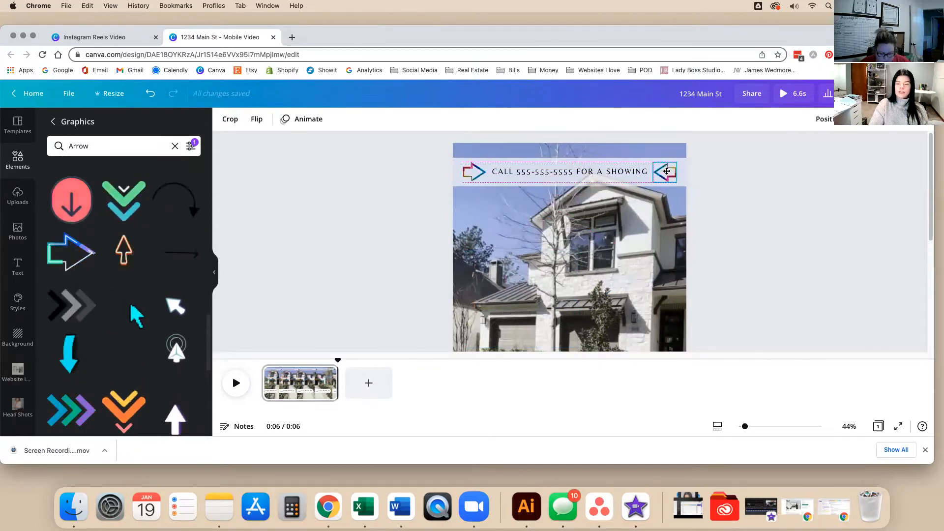
click(726, 190)
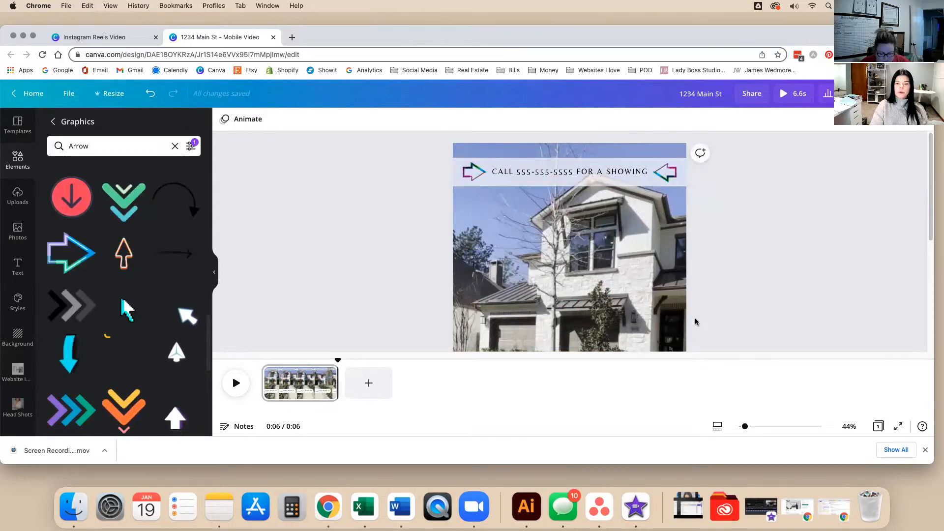
scroll(695, 320, down, 6)
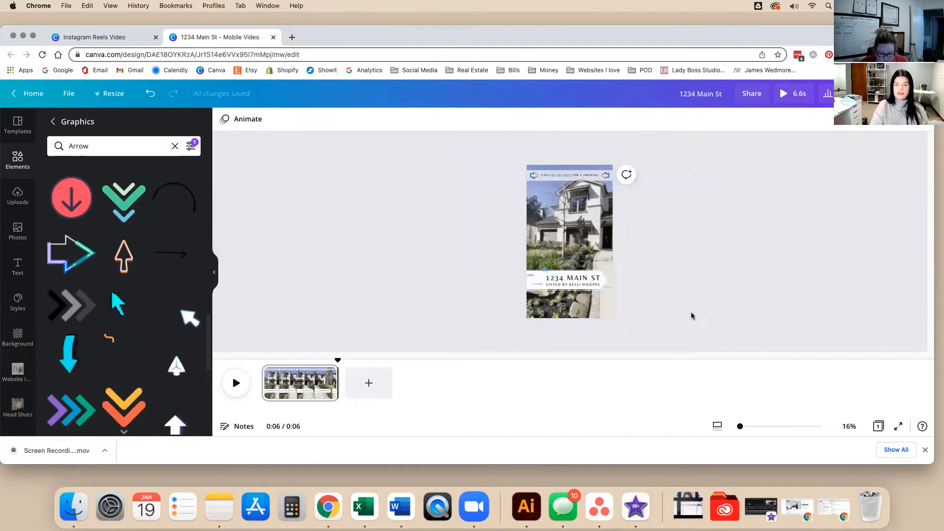
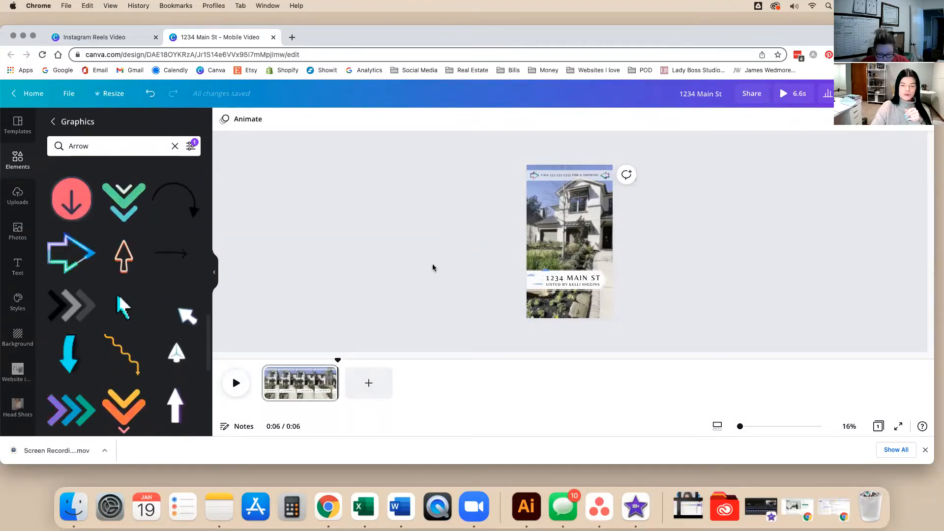
Open the Canva Training Videos folder in the sidebar to show the house clips.
scroll(28, 379, down, 8)
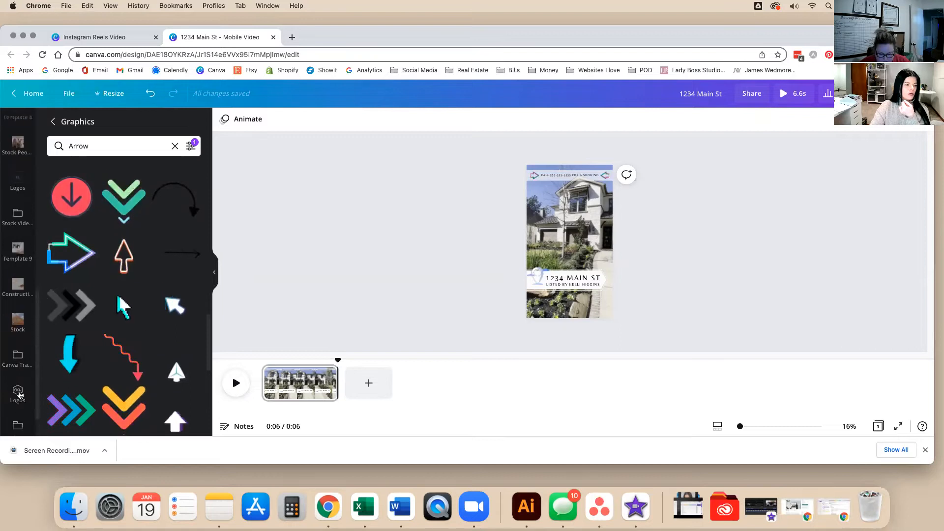
scroll(25, 379, up, 3)
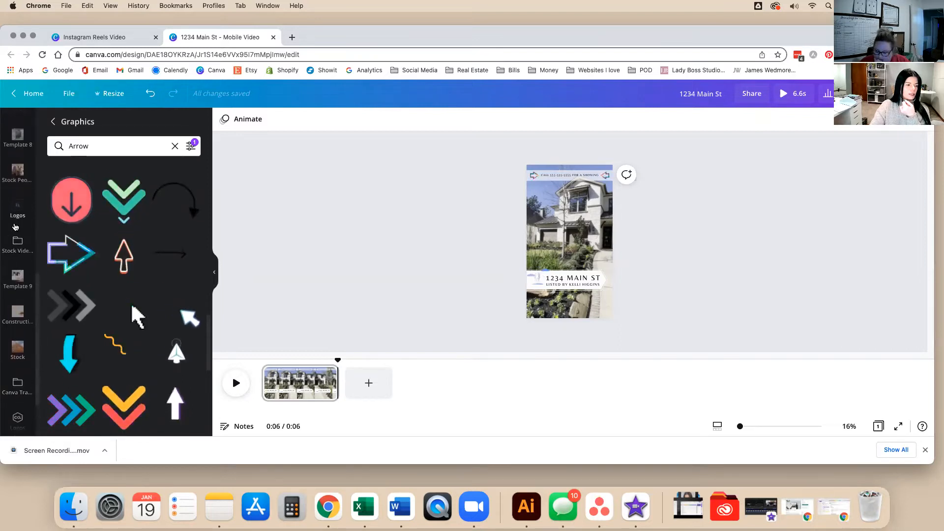
click(20, 385)
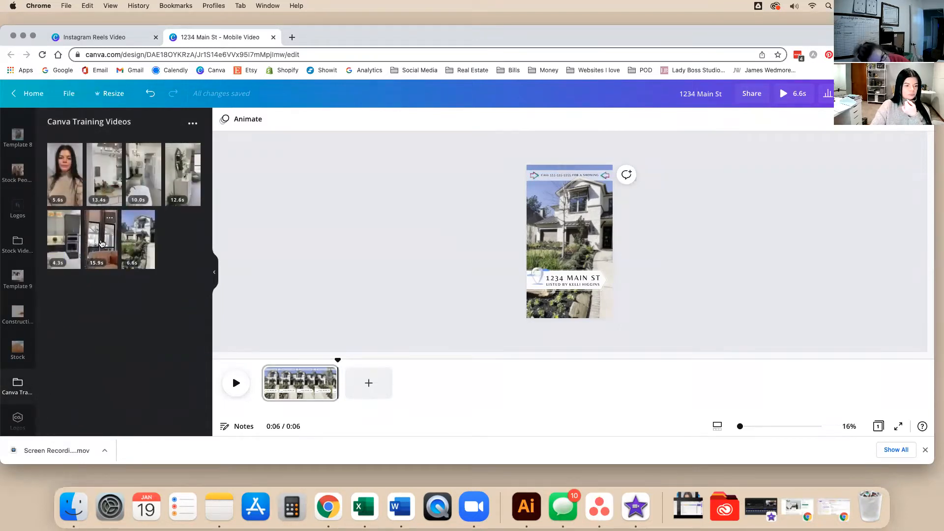
Add the 15.9s, 4.3s, 12.6s, 10.0s and 13.4s house clips as new pages after the exterior shot.
drag(90, 244, 339, 384)
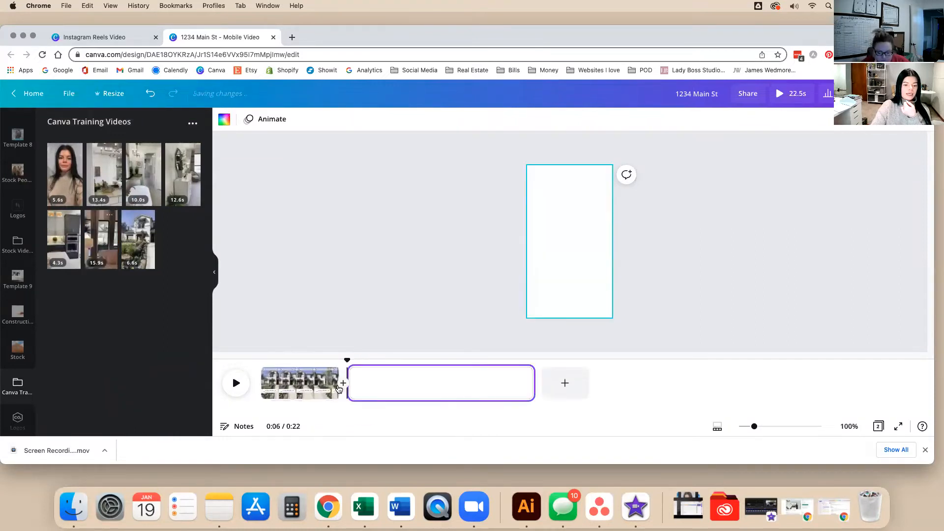
drag(74, 254, 546, 386)
drag(180, 185, 568, 386)
drag(143, 175, 757, 382)
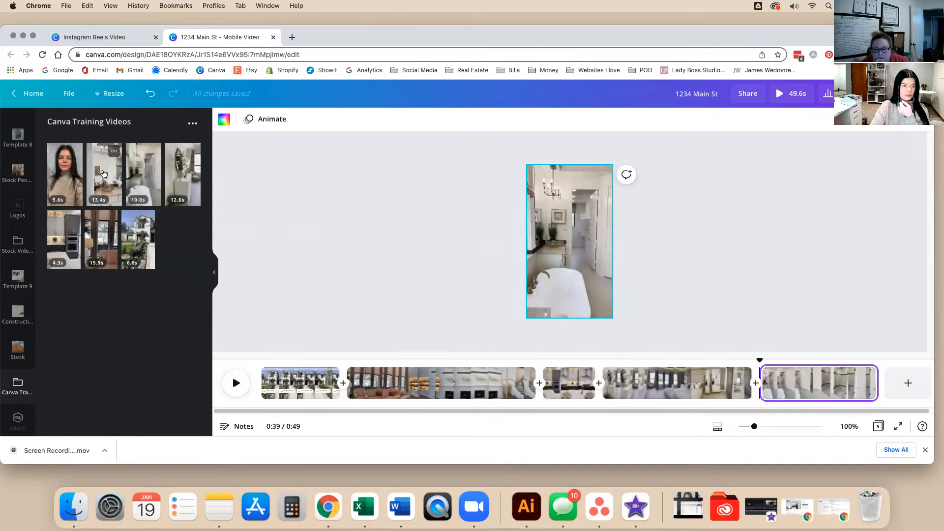
drag(365, 410, 527, 421)
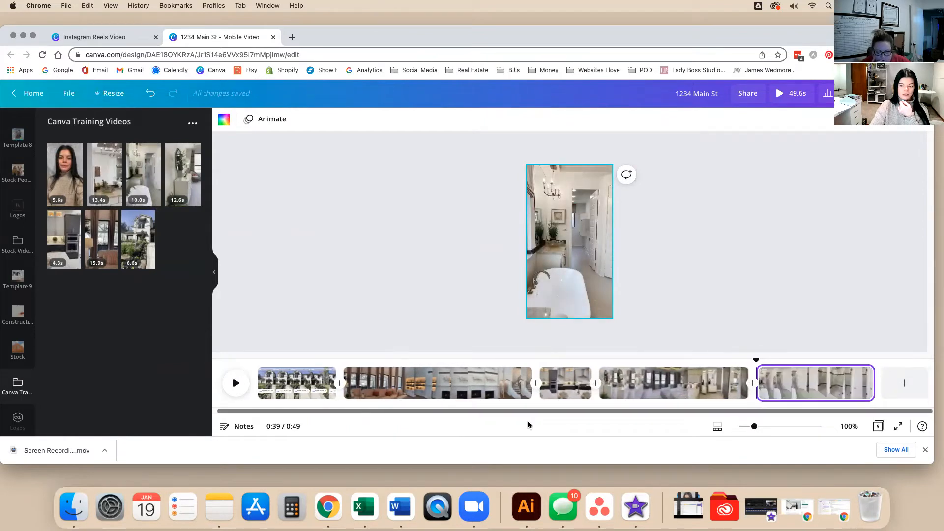
drag(104, 180, 881, 387)
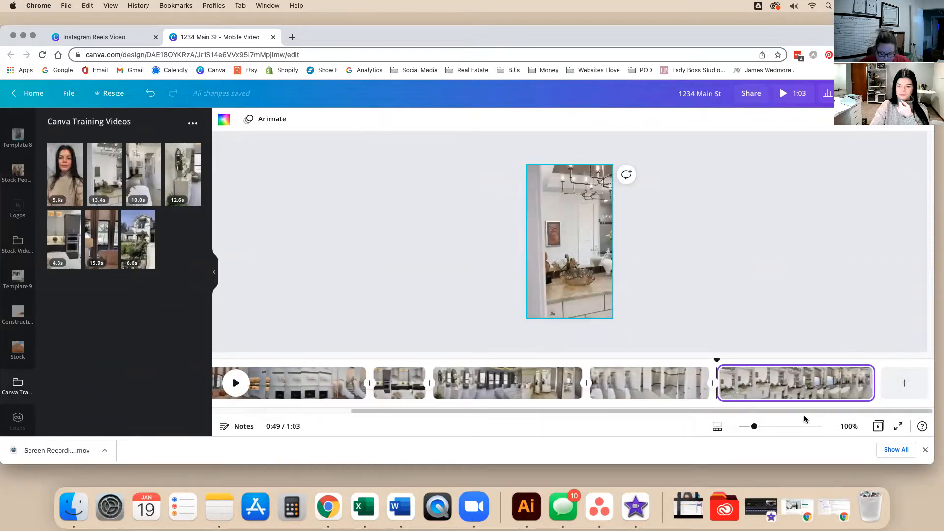
scroll(805, 411, left, 5)
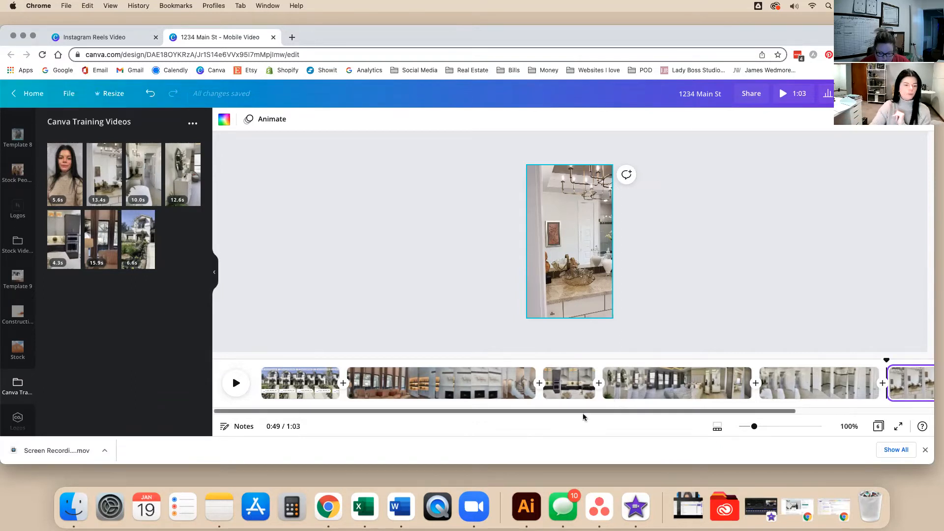
click(376, 283)
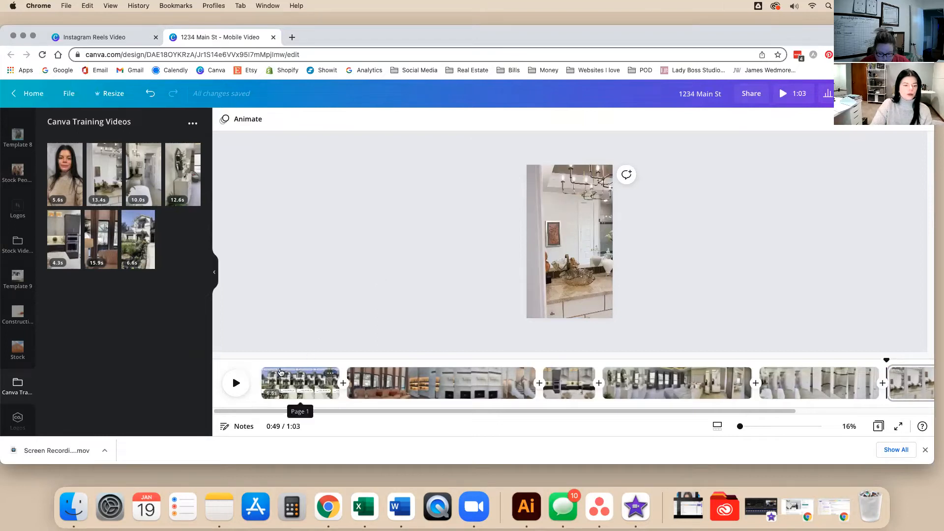
click(438, 384)
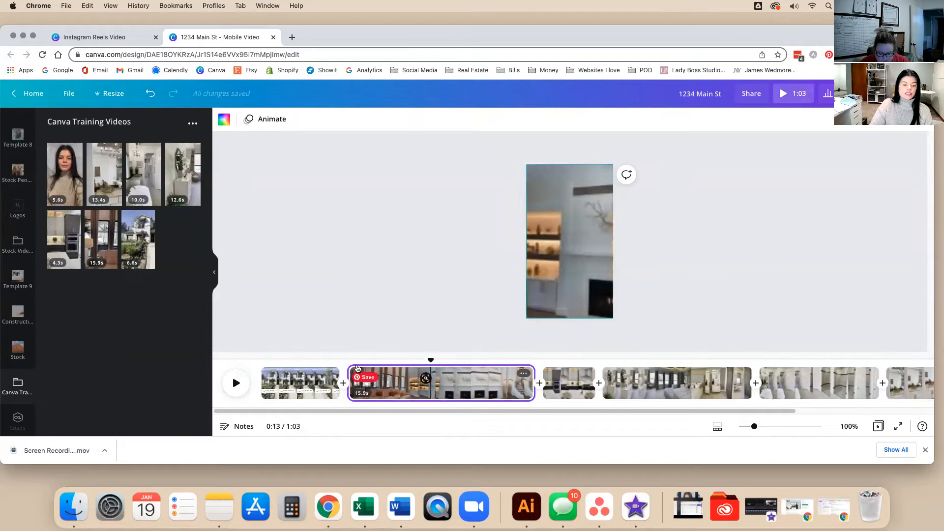
click(268, 381)
click(237, 382)
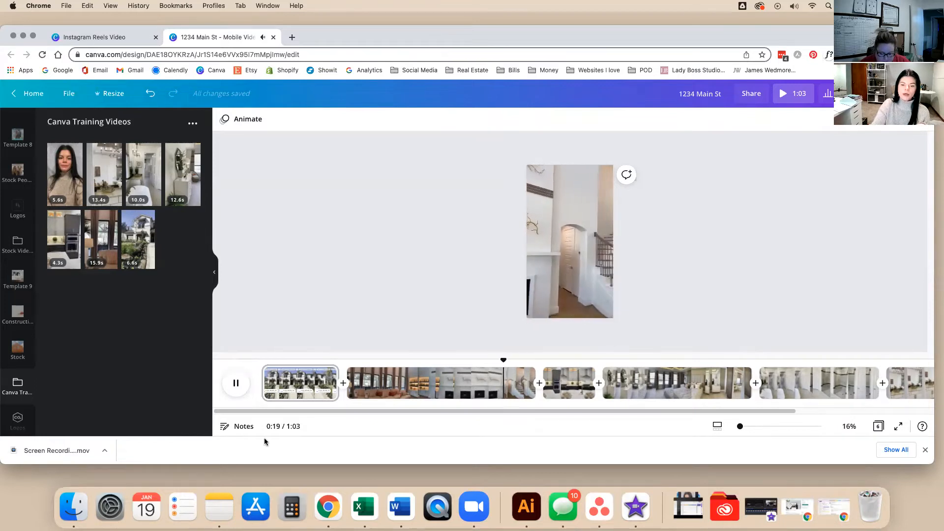
click(443, 391)
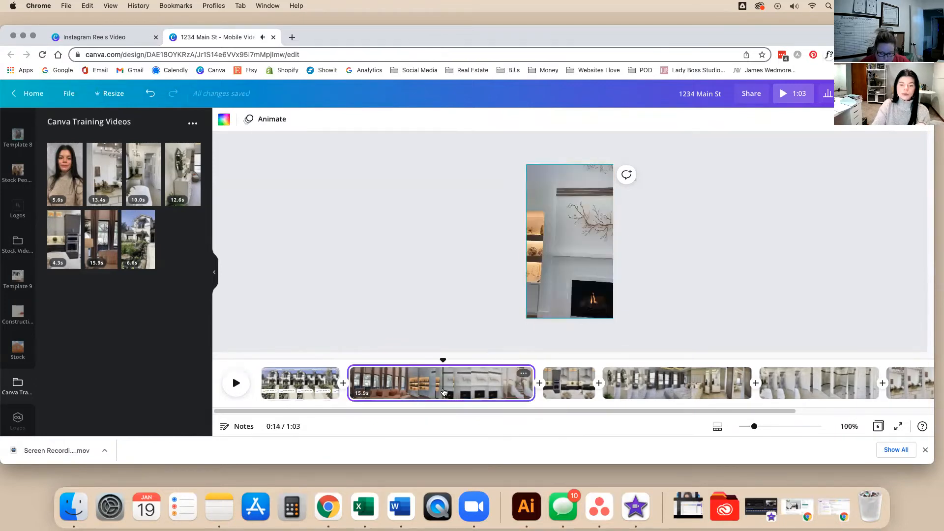
drag(444, 363, 525, 361)
click(507, 376)
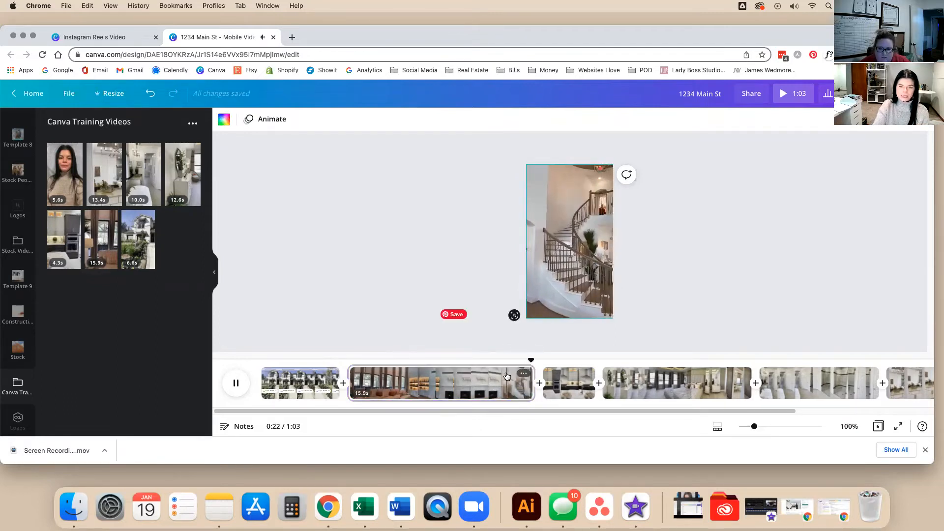
key(space)
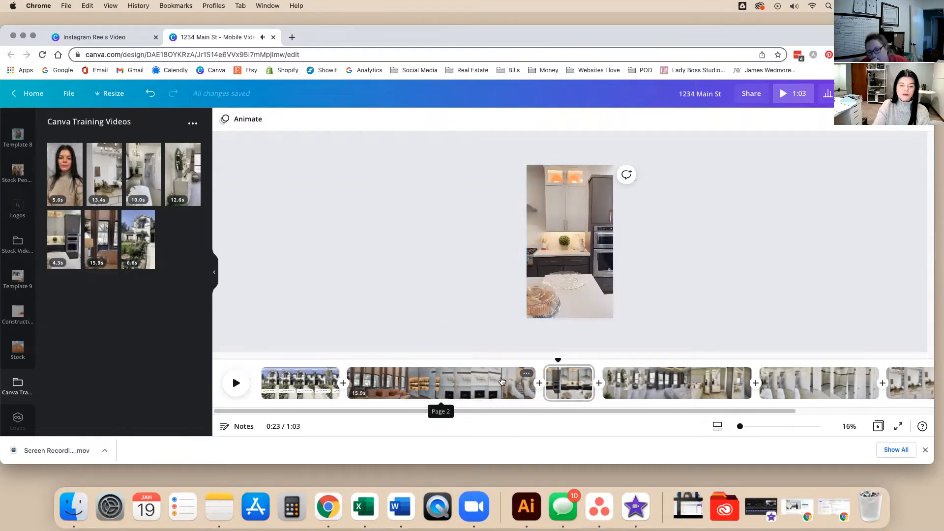
click(351, 370)
key(space)
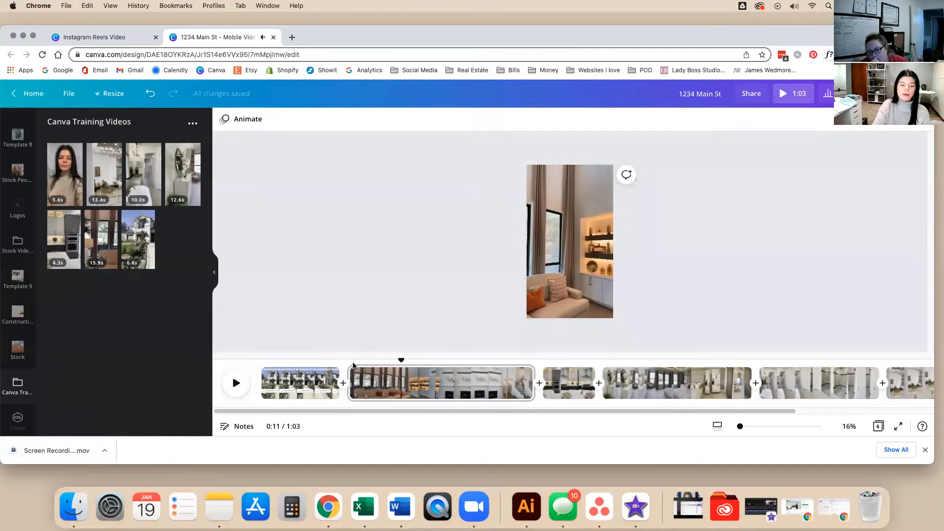
Split the 15.9s living room clip and delete its 4.5s opening piece, leaving 58.4s.
right_click(401, 382)
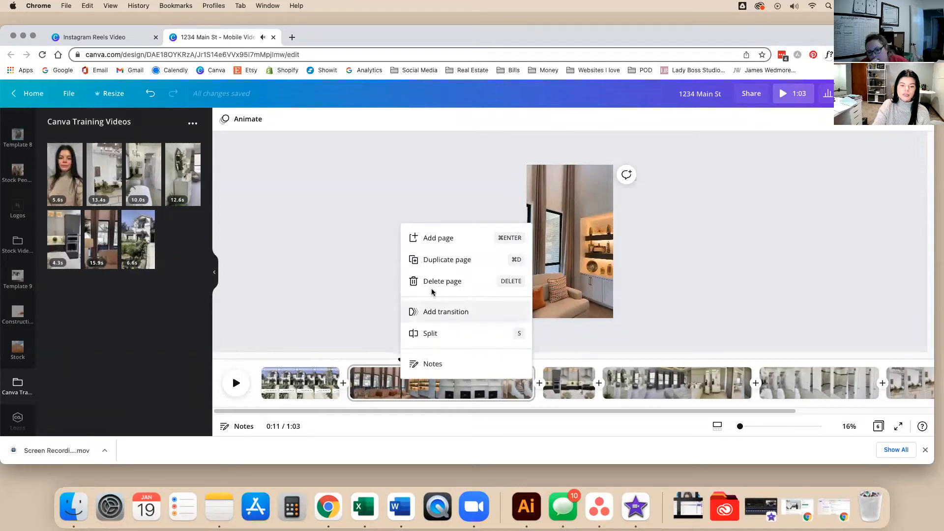
click(435, 332)
click(348, 366)
key(space)
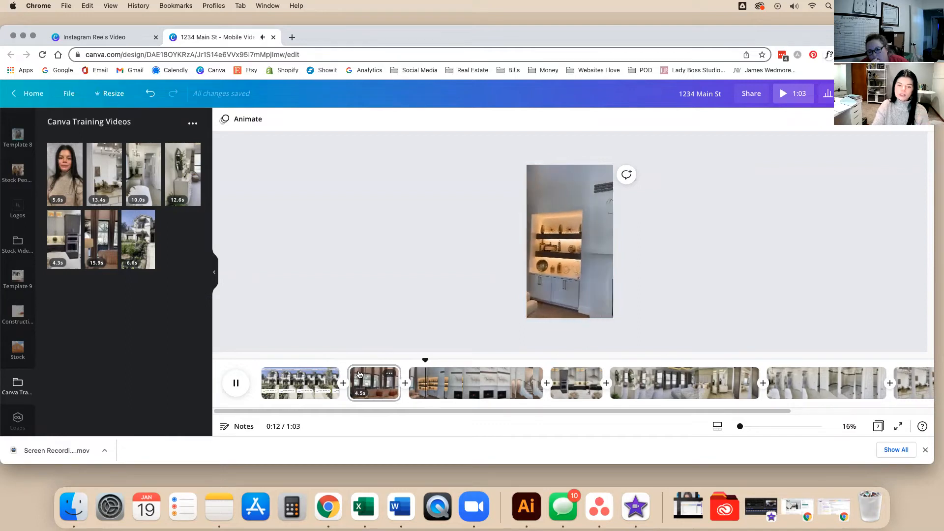
key(space)
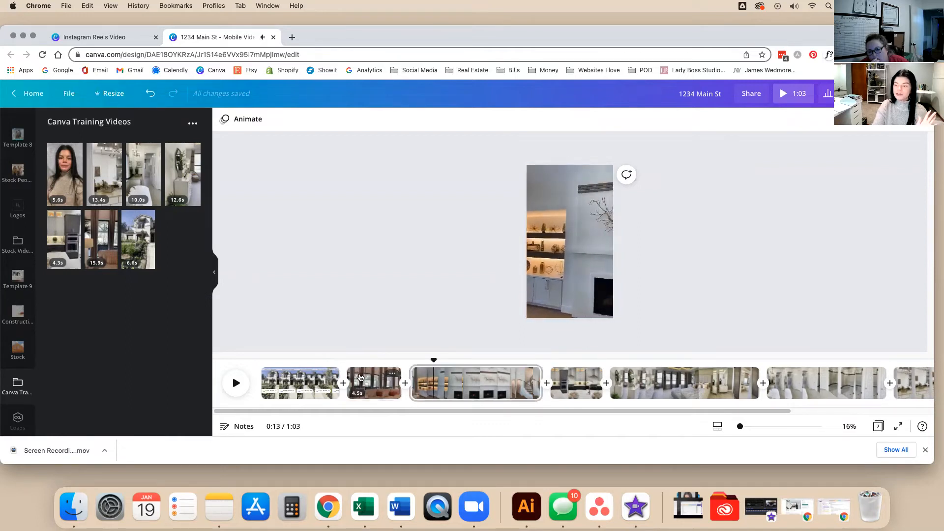
click(379, 392)
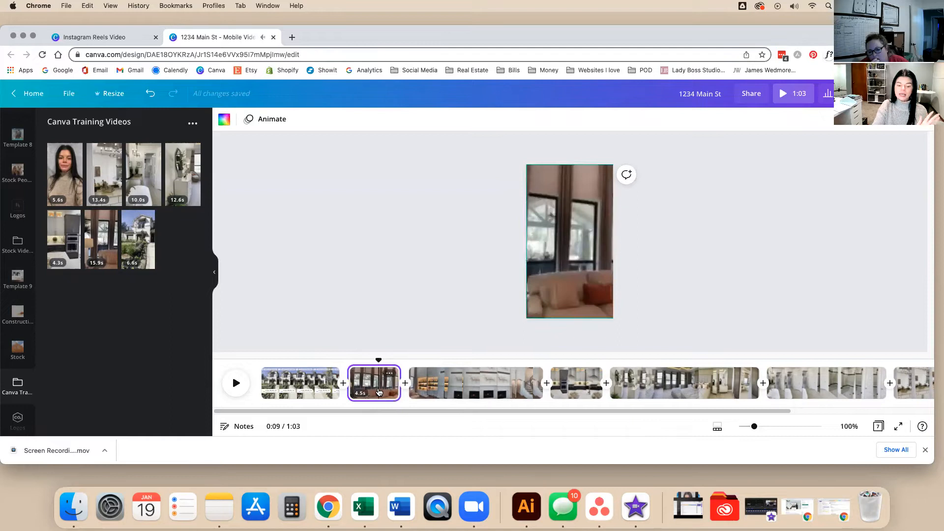
key(Delete)
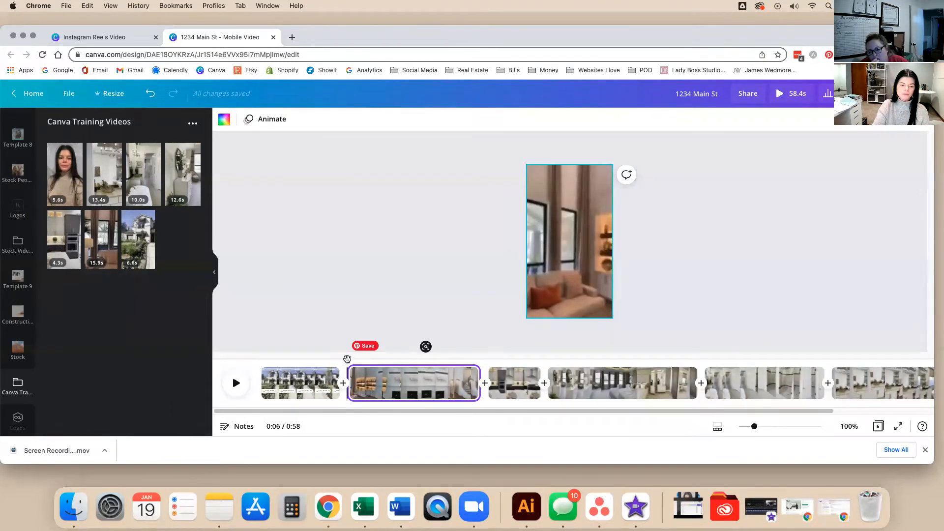
key(space)
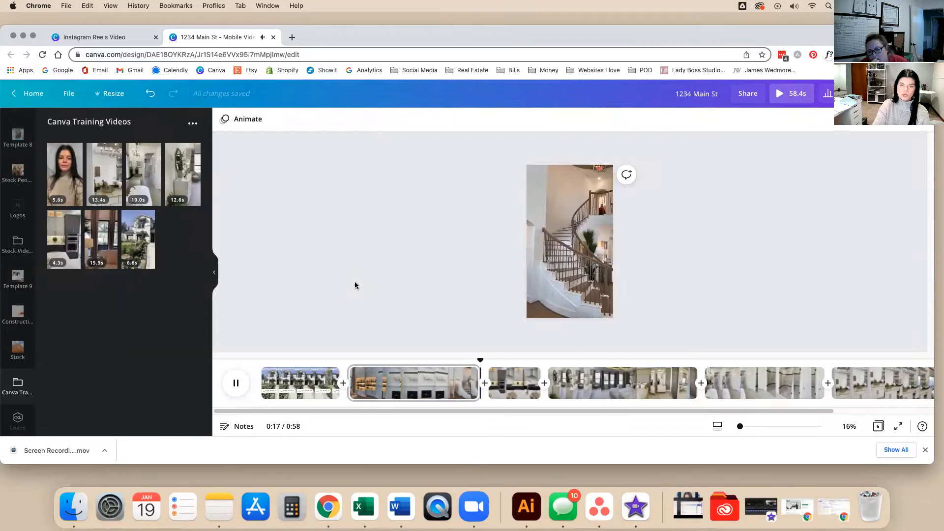
Trim the end of the living room clip to 11.2s, bringing the video to 58.3s.
click(469, 388)
mouse_move(476, 393)
mouse_down()
mouse_move(467, 391)
mouse_move(488, 393)
mouse_up()
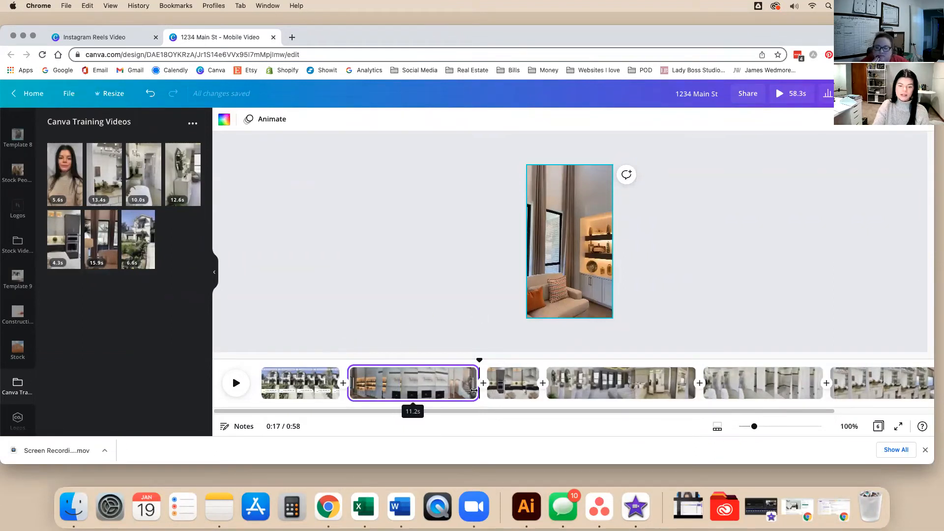
click(404, 385)
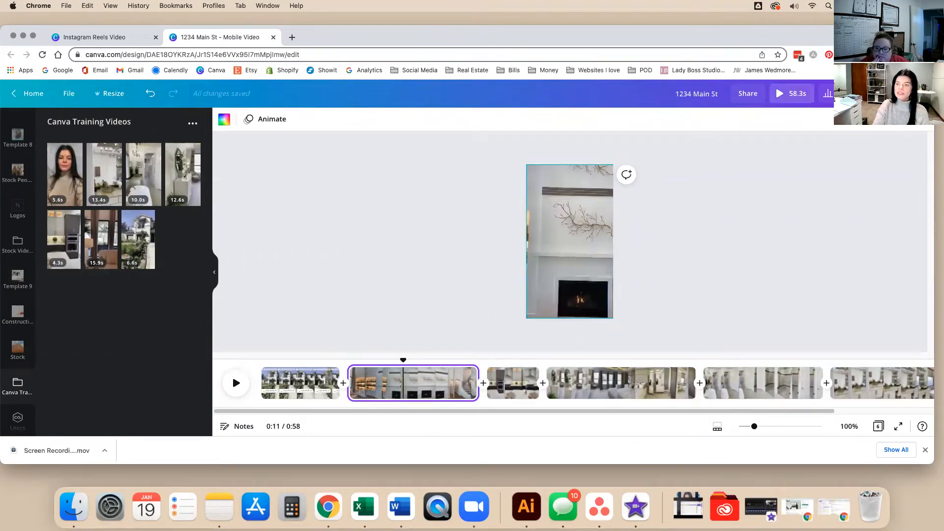
click(459, 389)
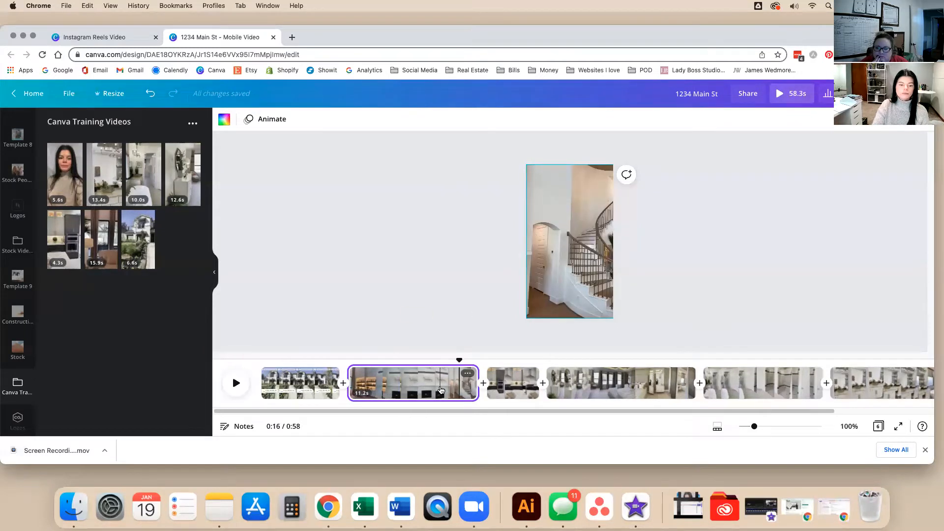
click(468, 373)
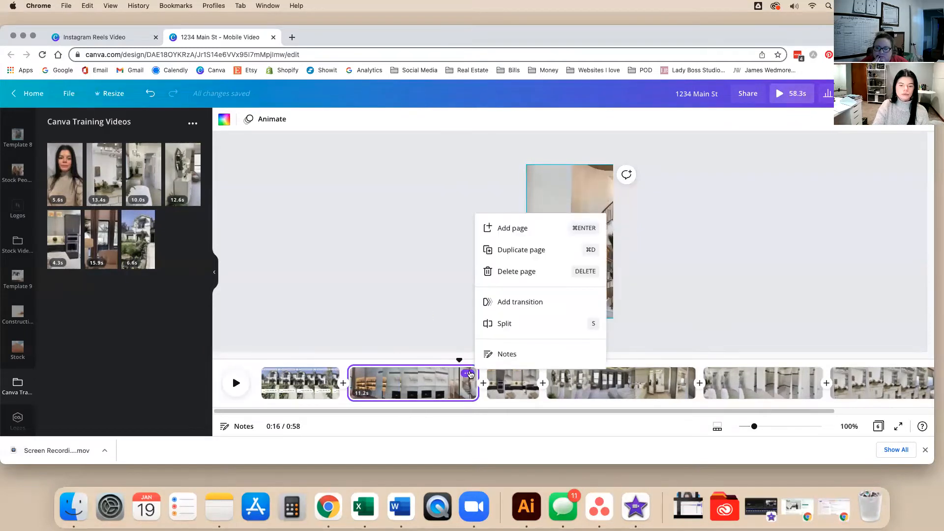
click(435, 324)
click(311, 386)
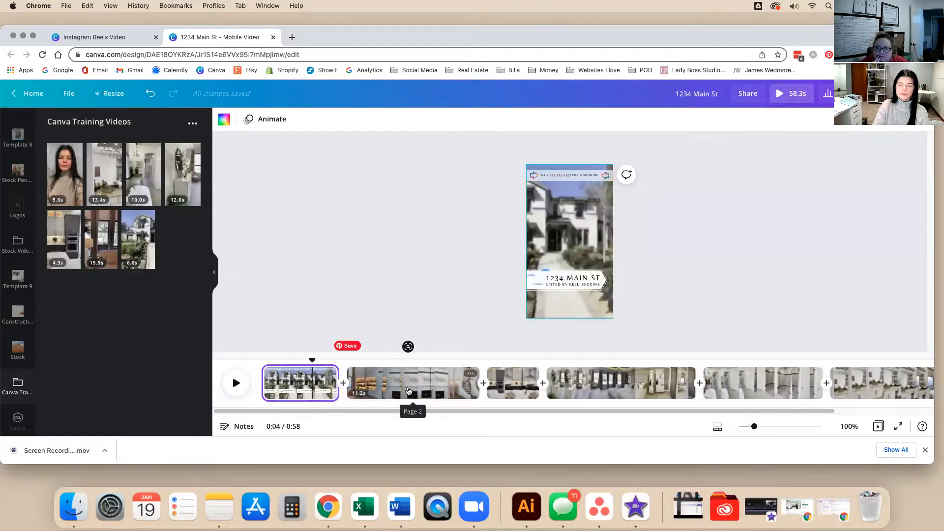
click(409, 391)
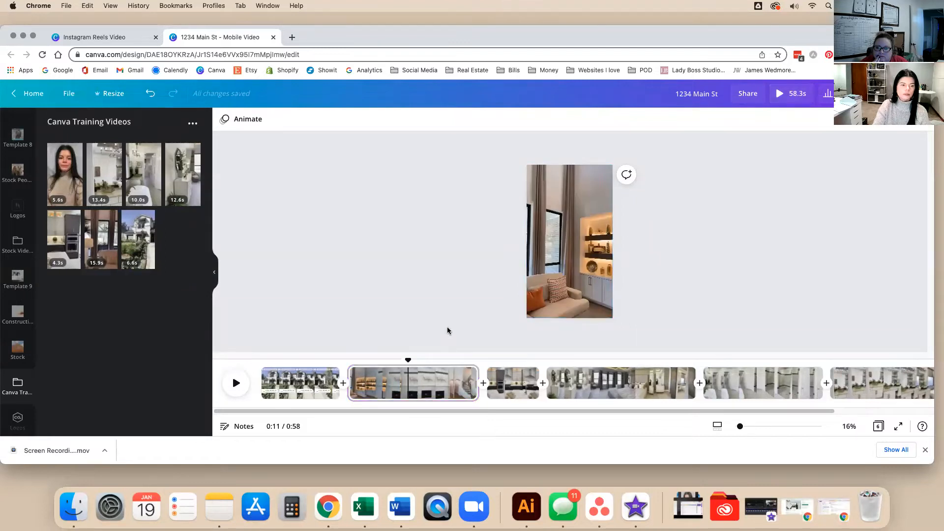
Mute the living room clip's sound.
click(457, 387)
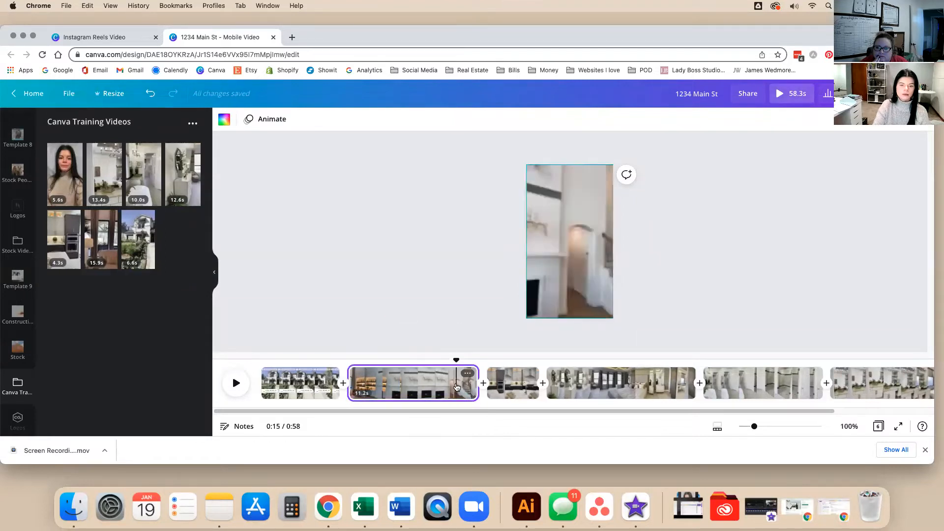
double_click(537, 260)
click(449, 249)
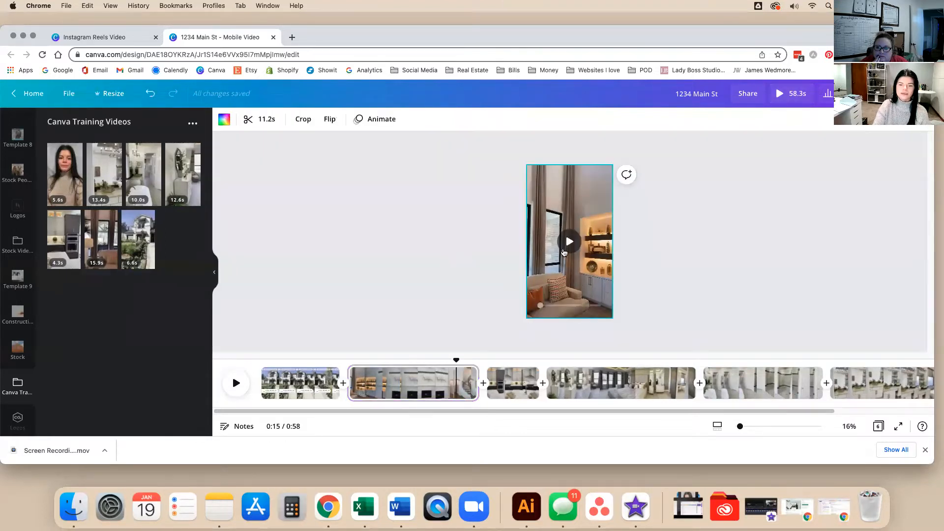
click(569, 242)
click(865, 120)
click(712, 150)
click(723, 184)
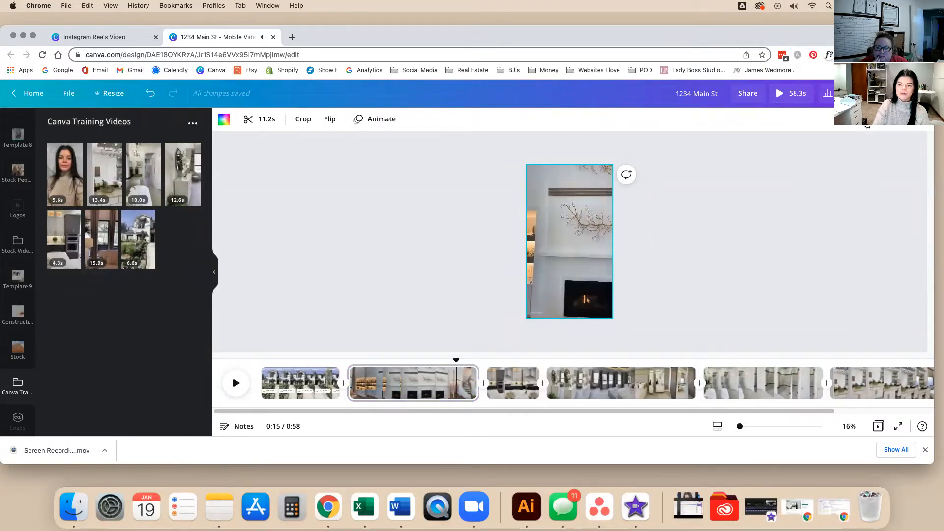
click(747, 204)
Select the bedroom mirror clip and exit its crop view.
click(632, 384)
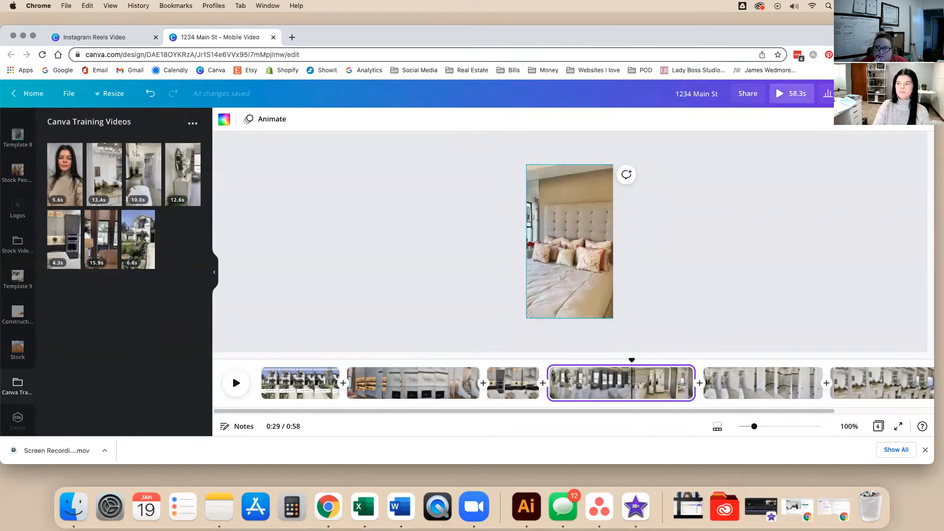
double_click(610, 202)
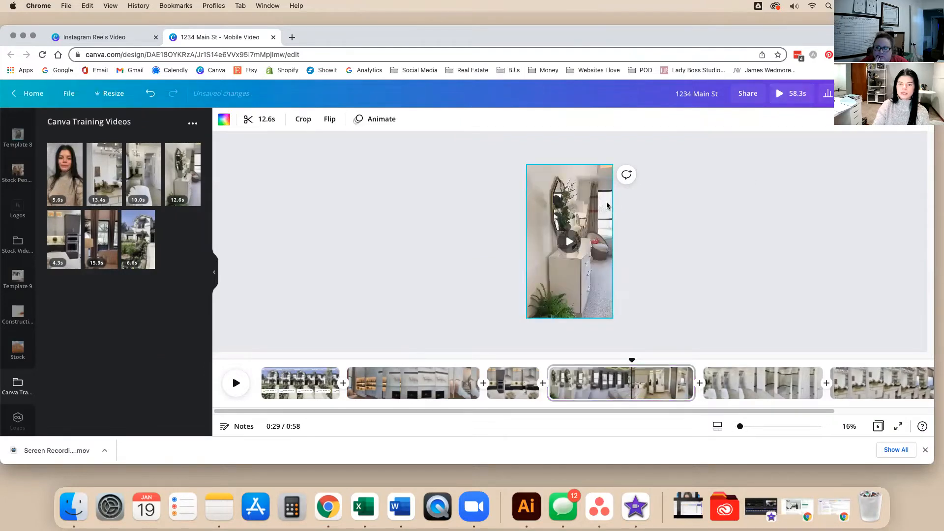
click(688, 195)
click(883, 234)
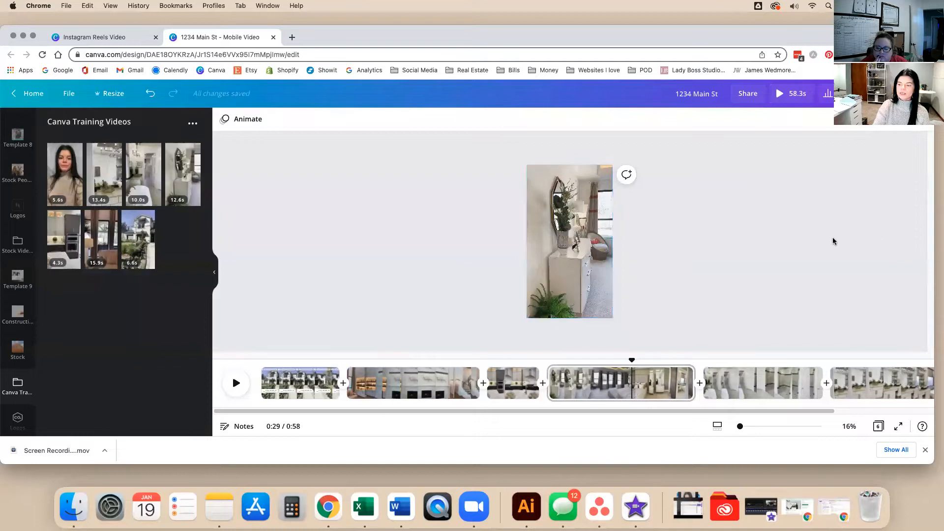
Play and scrub the living room clip to the 0:10 cut point before the fireplace shot.
click(441, 386)
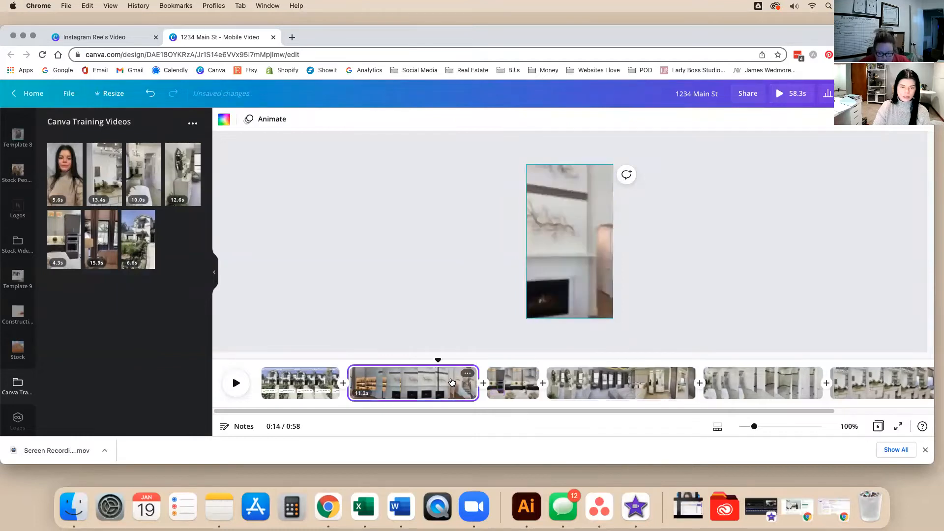
click(358, 381)
key(space)
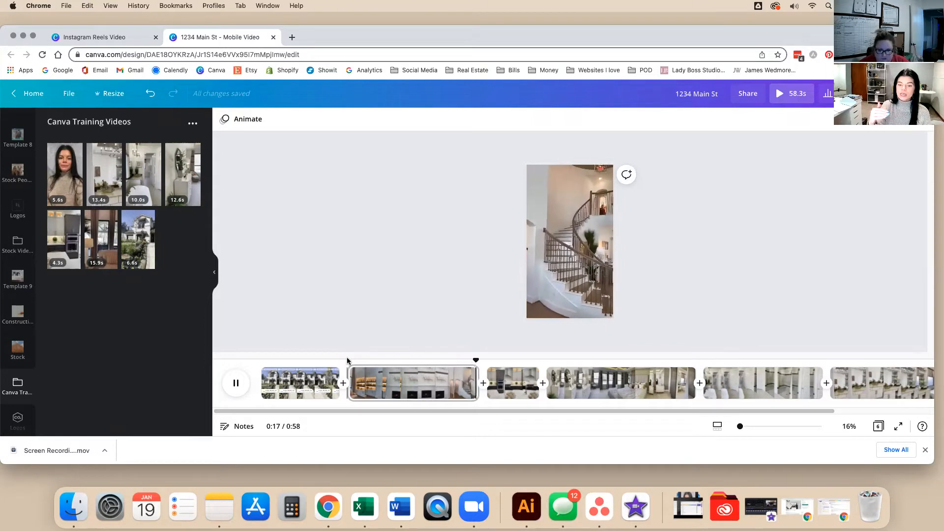
key(space)
click(353, 369)
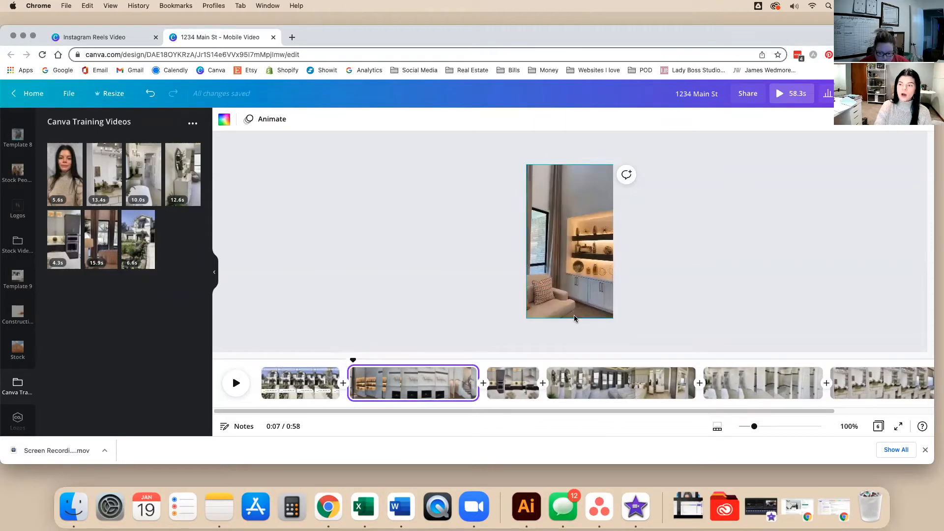
drag(353, 360, 387, 378)
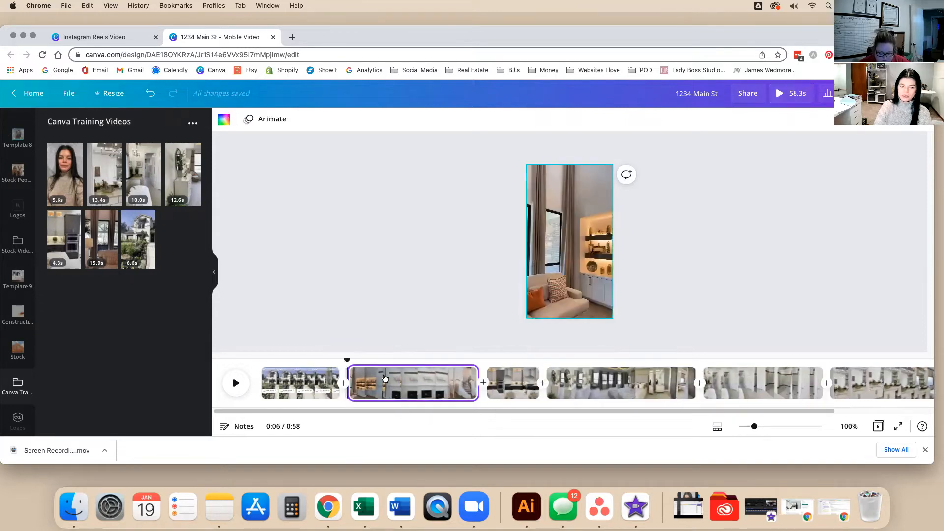
click(385, 379)
click(408, 383)
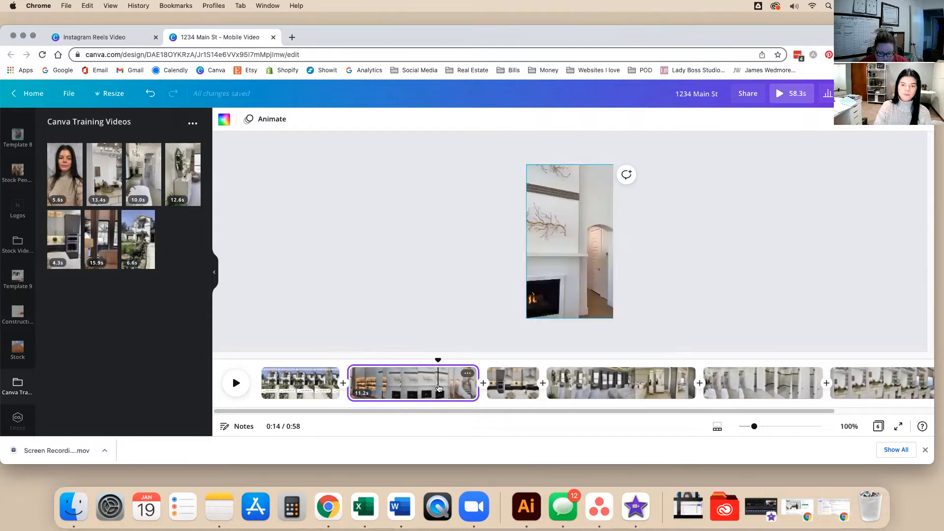
click(394, 378)
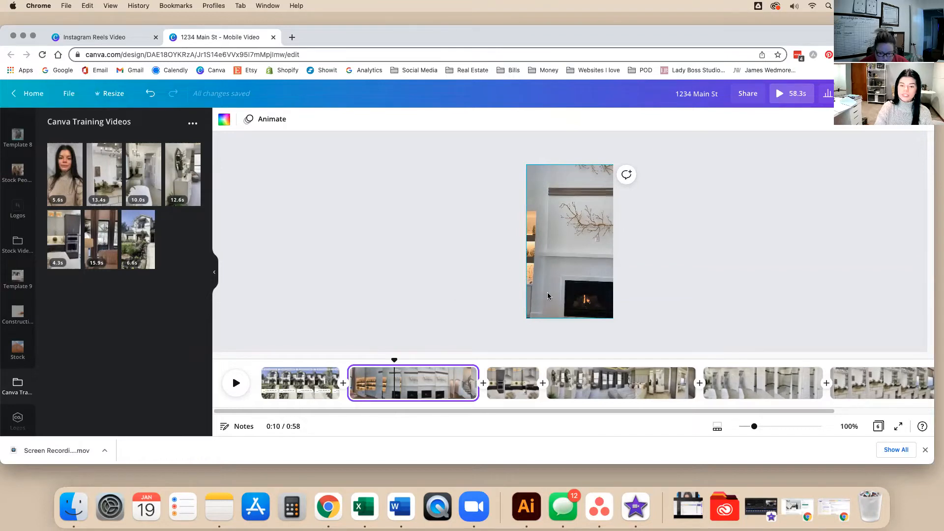
click(409, 383)
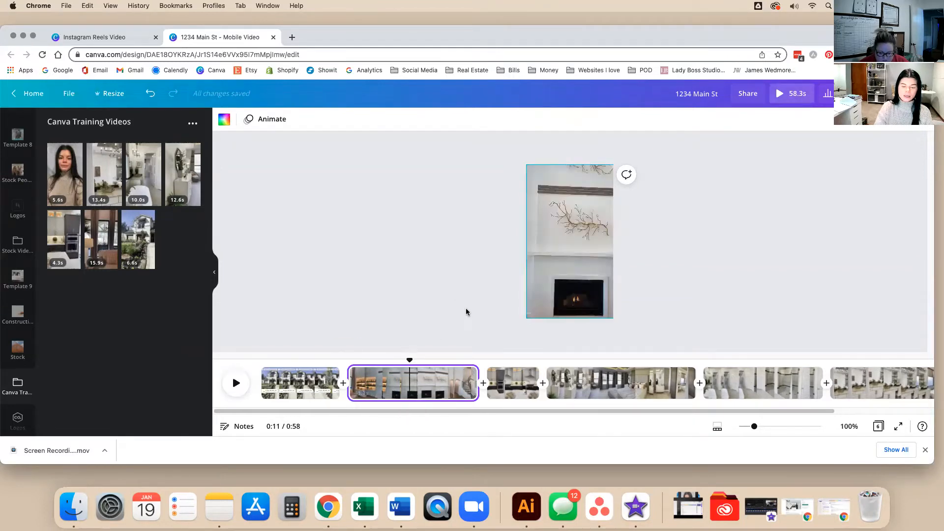
drag(409, 362, 348, 357)
key(space)
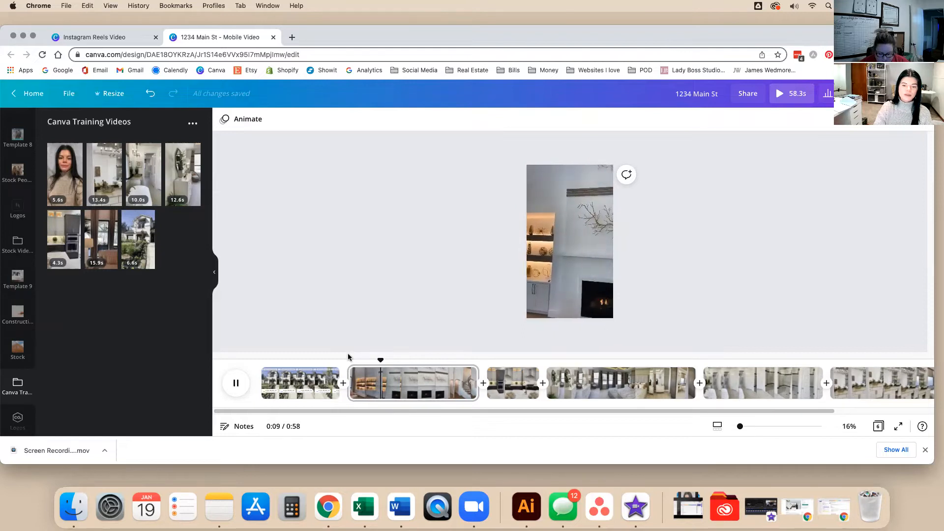
key(space)
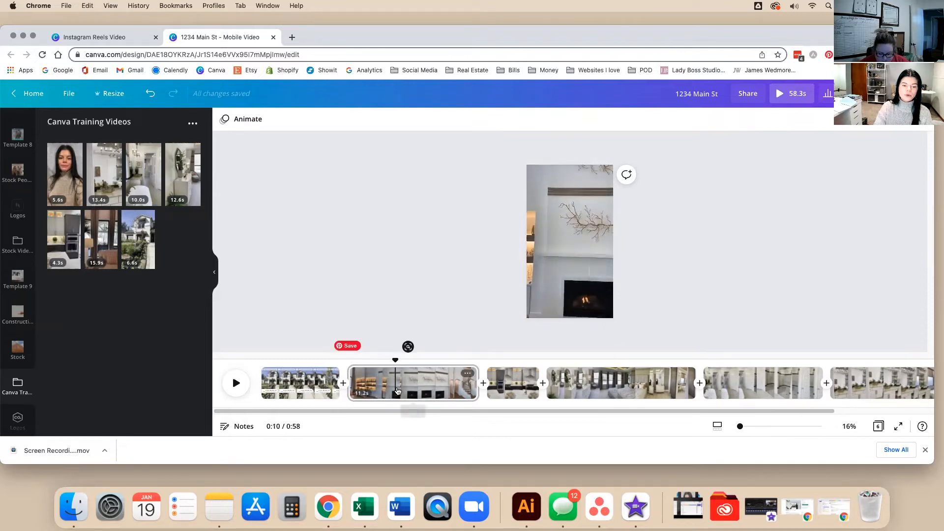
Split the living room clip at 0:10 and add a straight line to the new page.
right_click(401, 393)
click(410, 346)
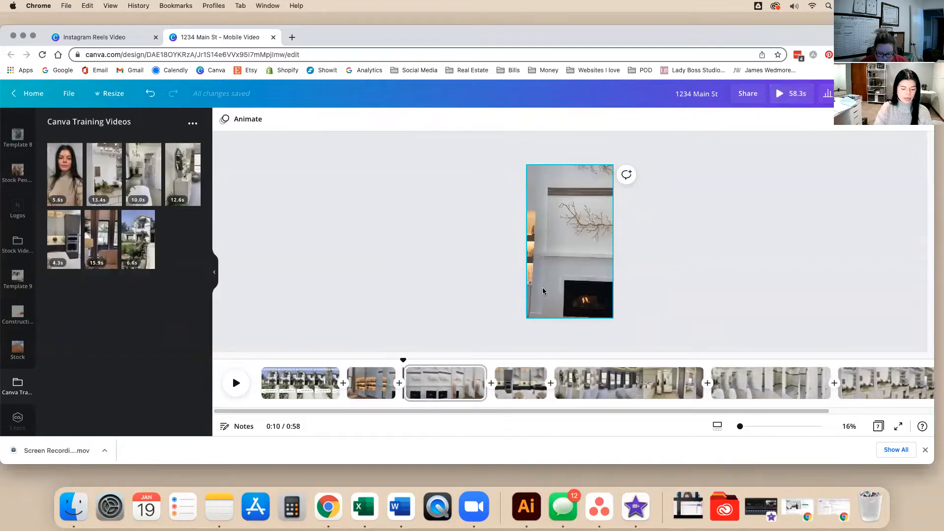
key(l)
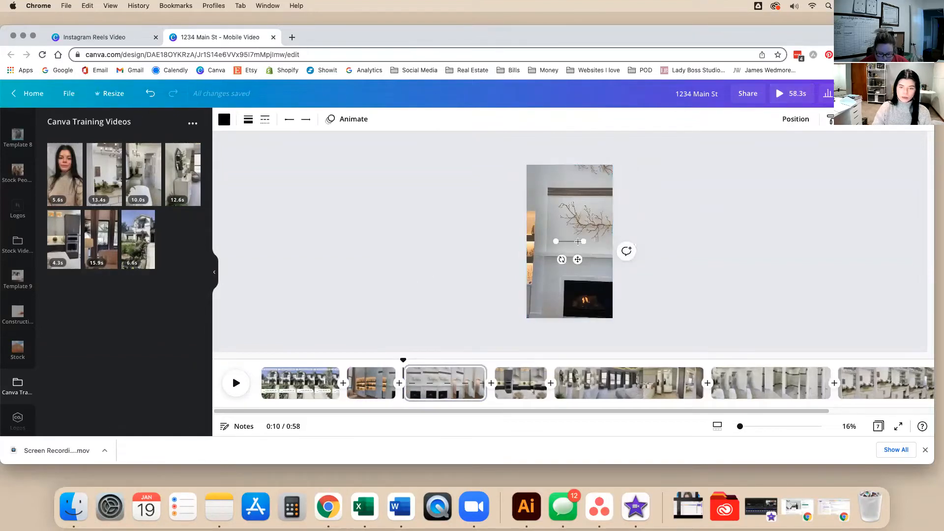
Give the line an end-capped solid style and angle it down toward the fireplace.
click(261, 122)
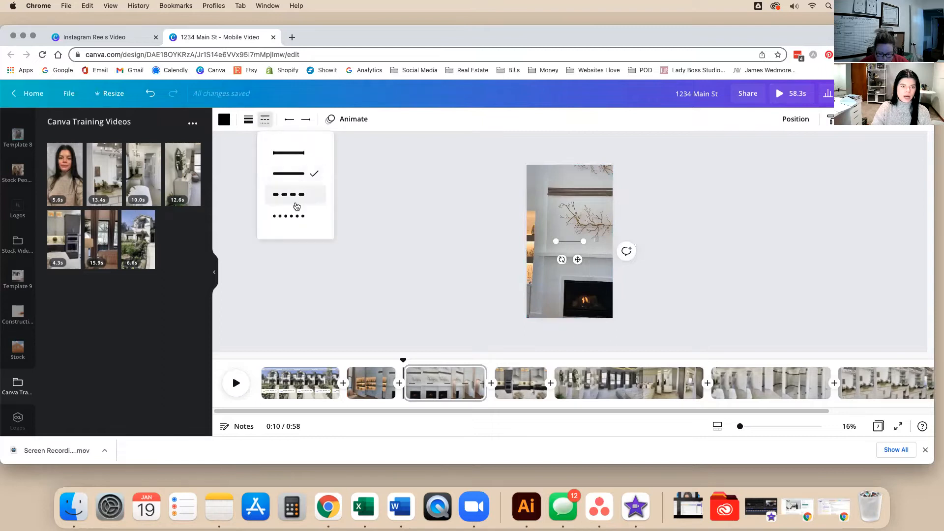
click(307, 153)
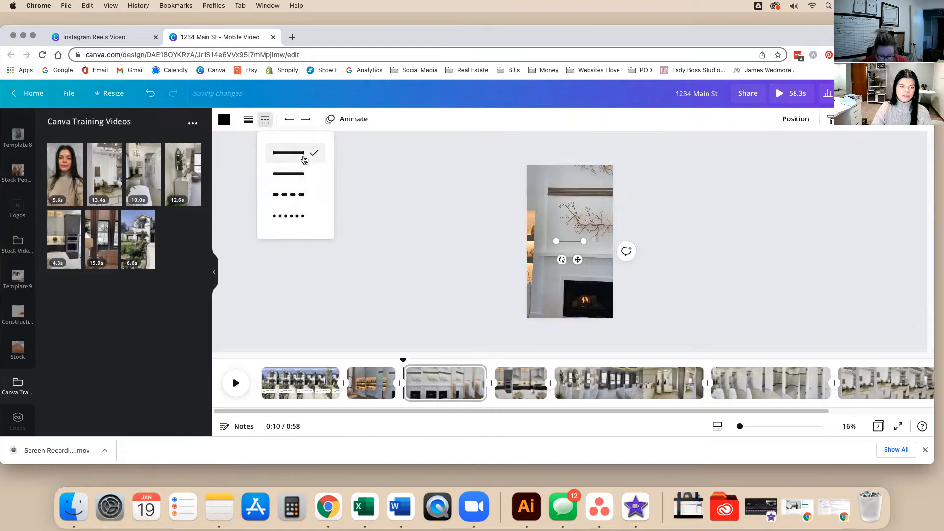
drag(580, 240, 560, 255)
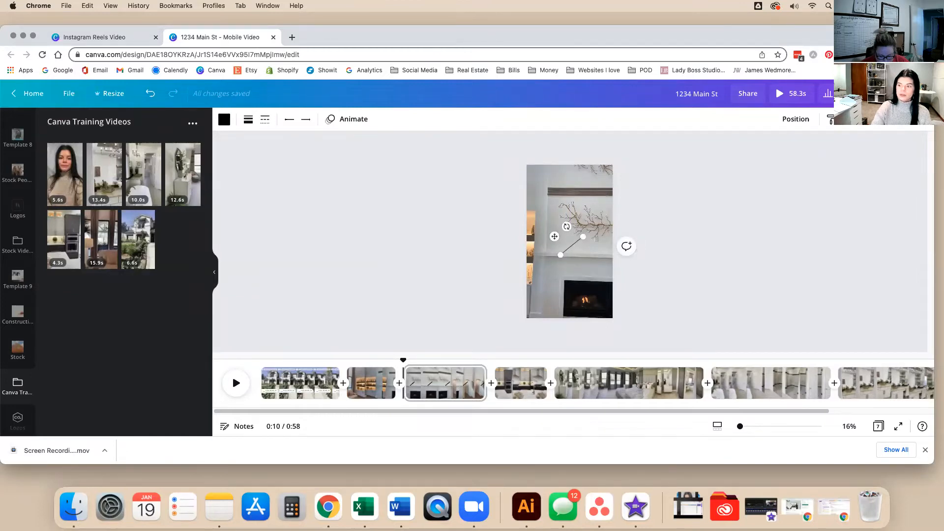
click(725, 264)
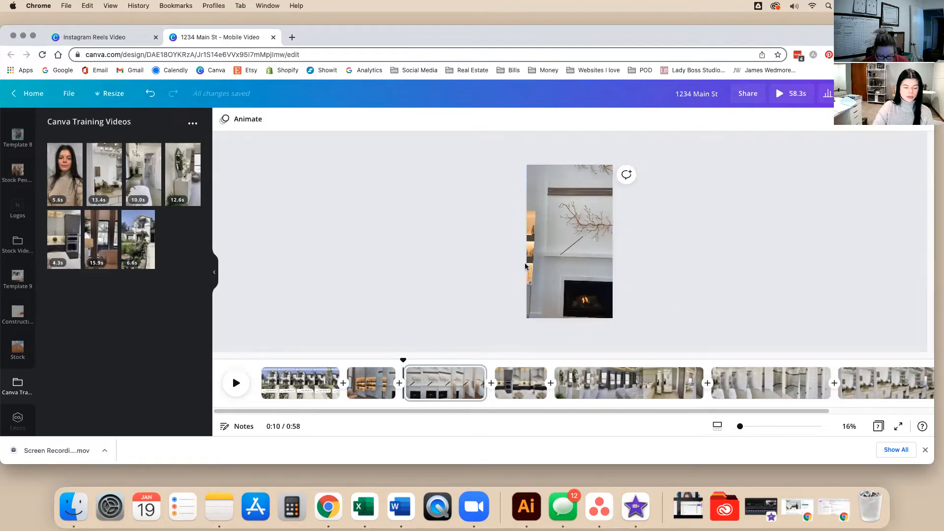
Add a dark grey rectangle and resize it into a short bar above the fireplace.
key(r)
drag(572, 171, 583, 271)
click(687, 284)
click(585, 269)
Make the bar white with transparency 88.
click(736, 302)
click(589, 260)
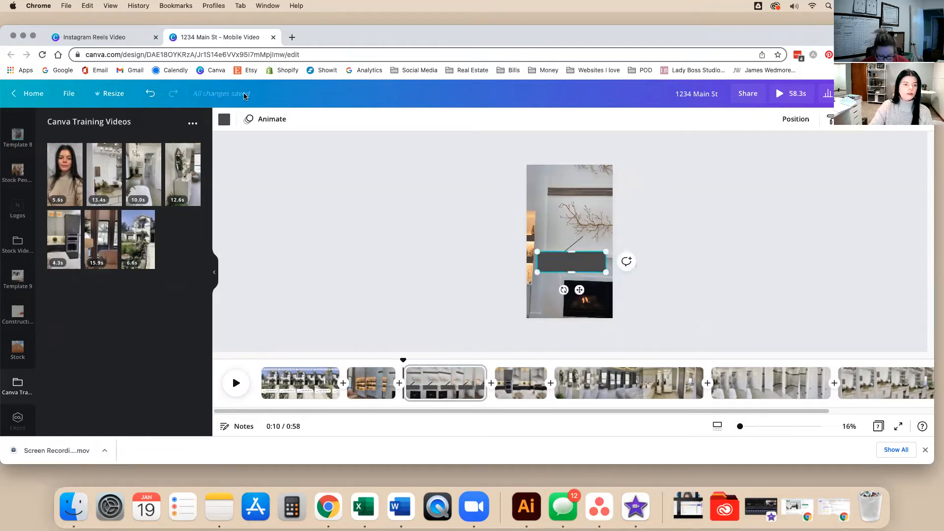
click(225, 120)
click(162, 172)
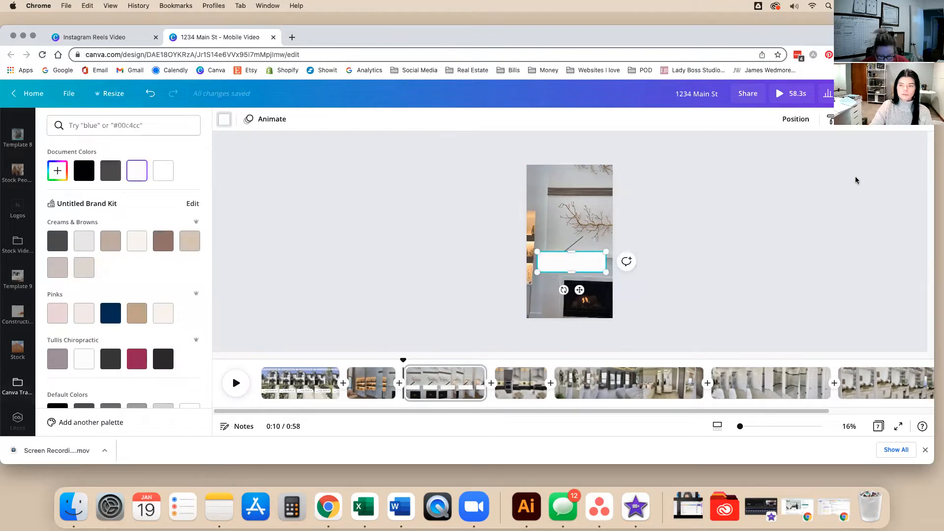
click(831, 119)
click(808, 150)
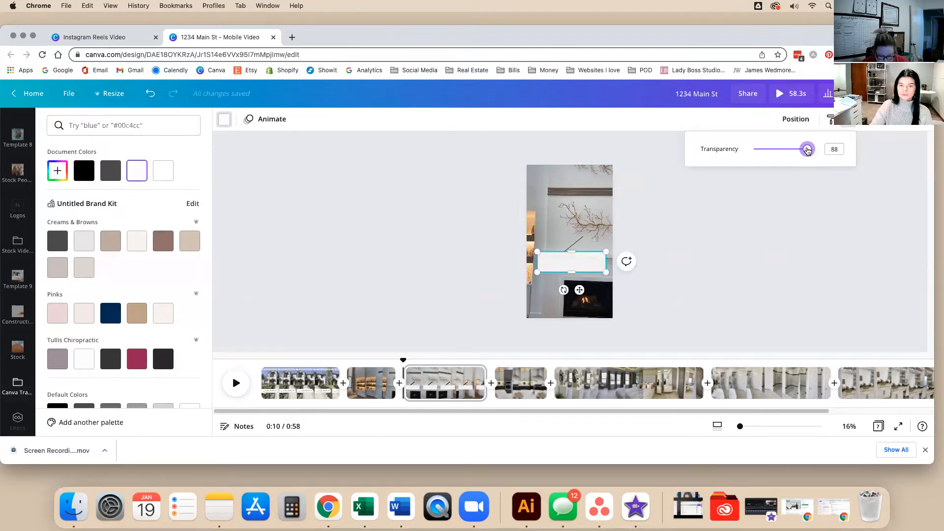
click(664, 292)
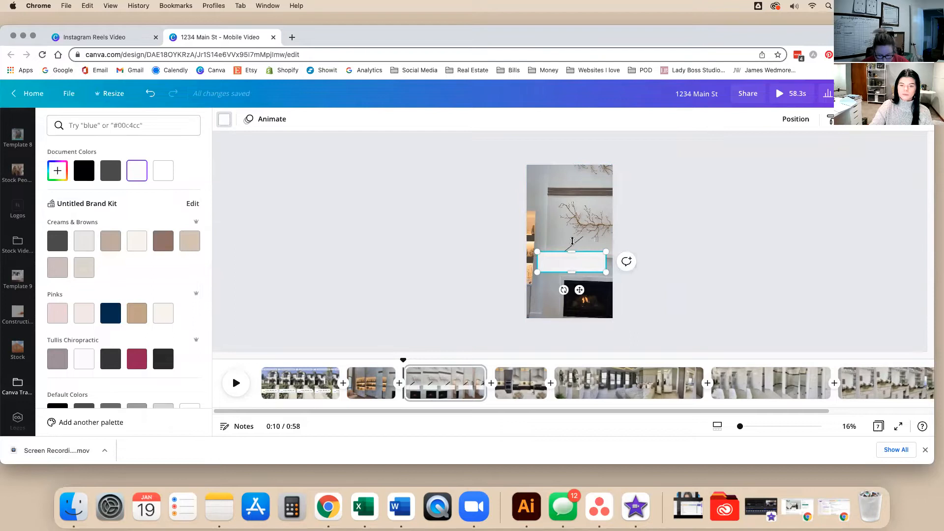
click(676, 246)
Change the pointer line's colour to white.
click(580, 241)
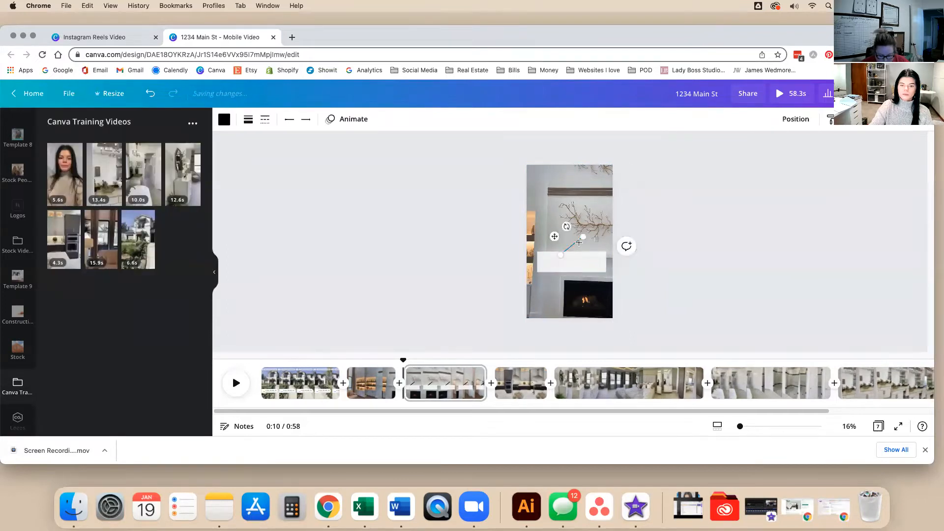
click(218, 119)
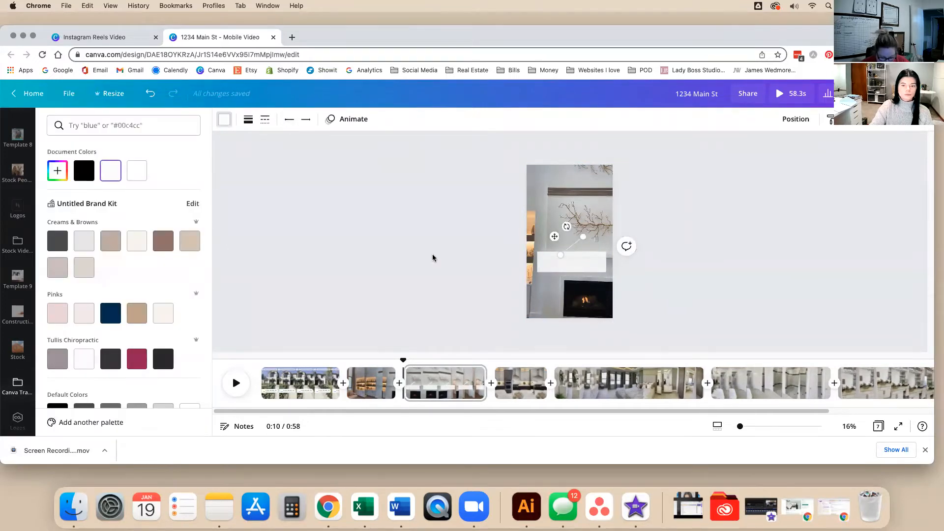
click(432, 257)
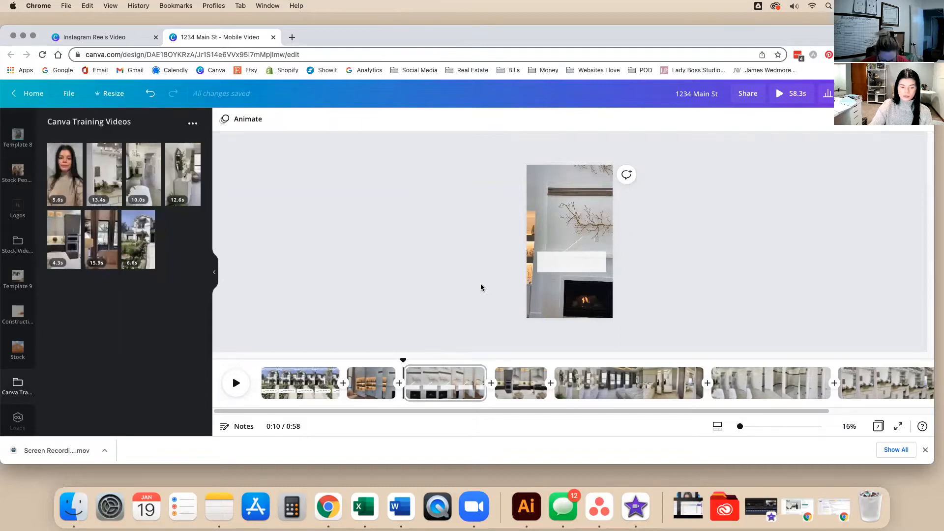
Add a 'HIDDEN AV CLOSET' caption, shrink it into the white bar, and shorten the bar to fit.
key(t)
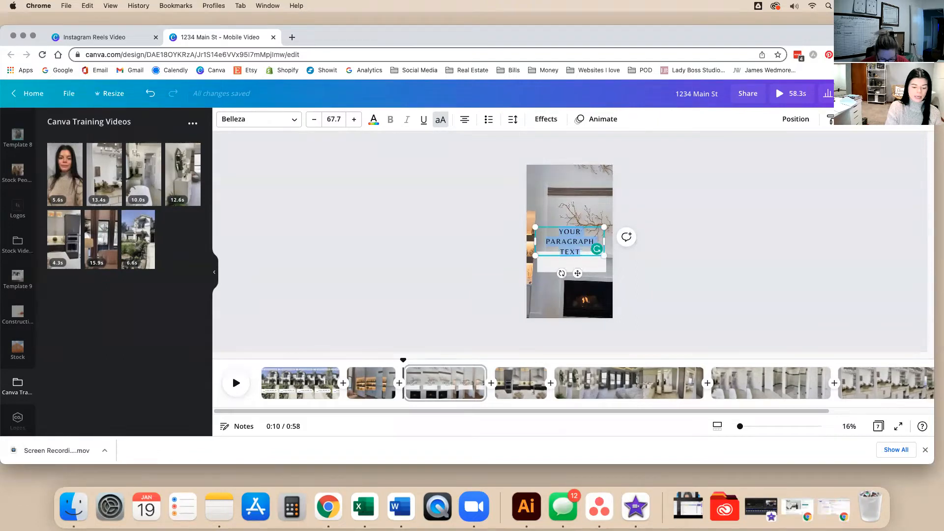
text(HIDDEN A)
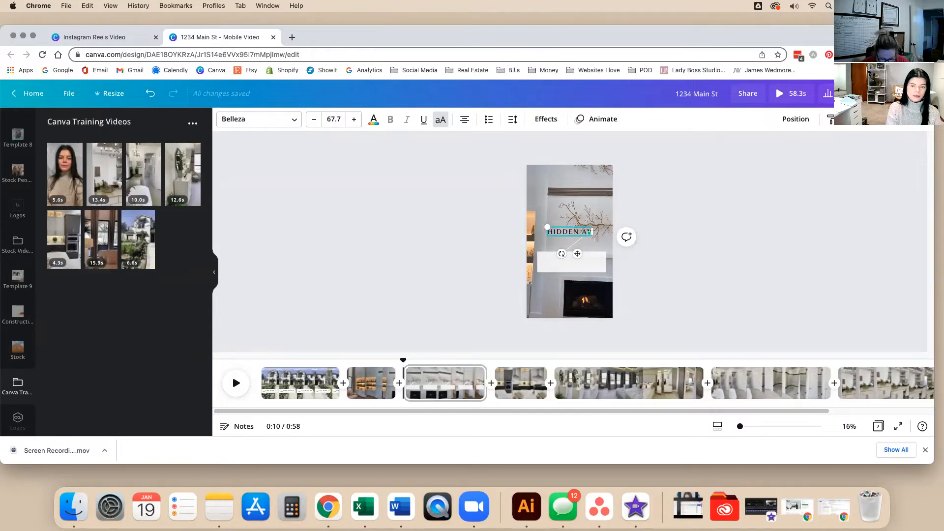
text(V CLOSE)
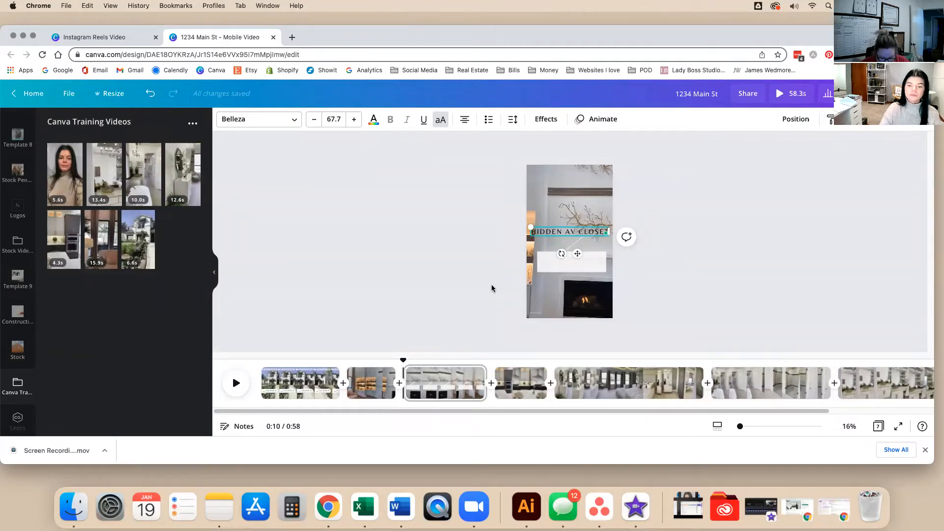
drag(606, 225, 595, 263)
click(594, 268)
click(619, 257)
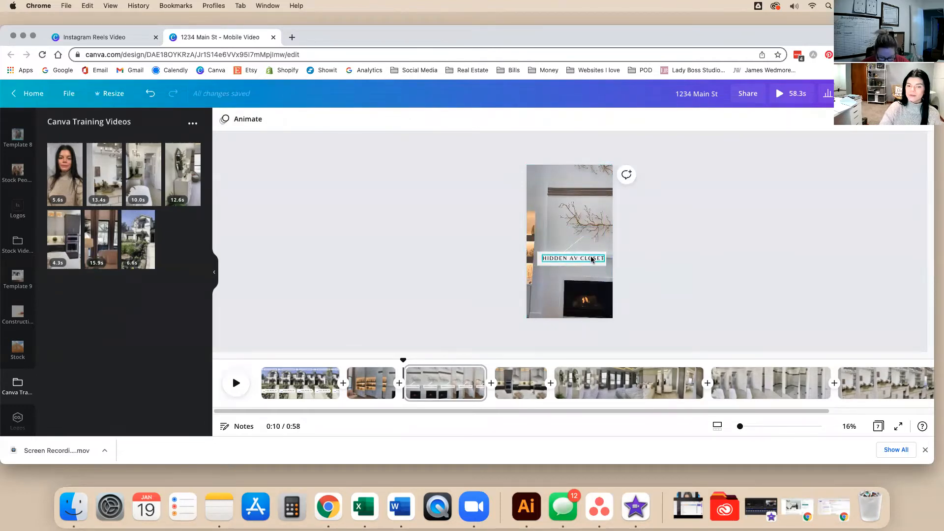
click(598, 258)
click(785, 284)
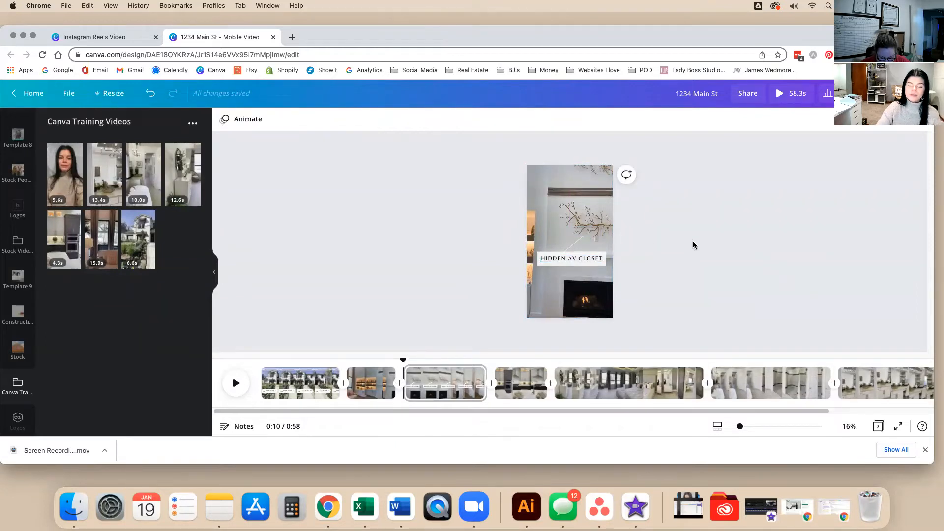
Shorten the pointer line so it ends at the top of the label.
scroll(701, 283, up, 5)
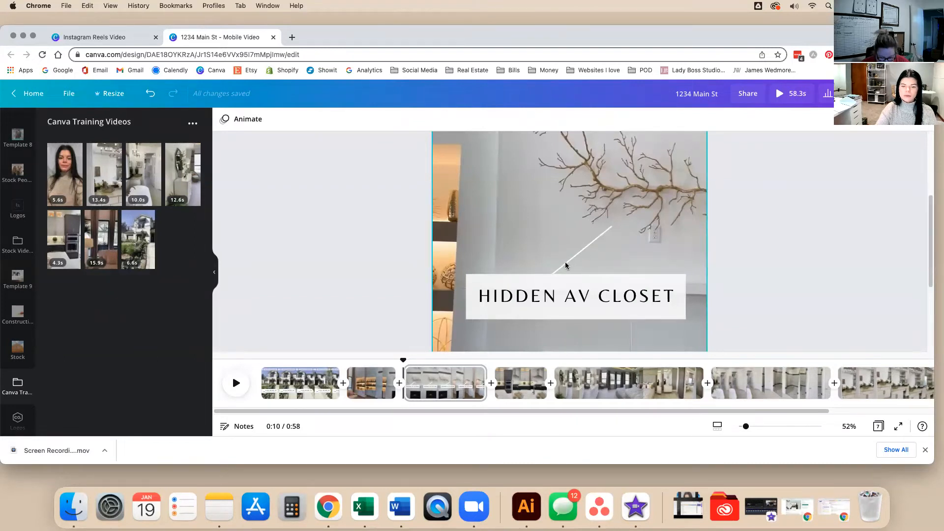
click(582, 250)
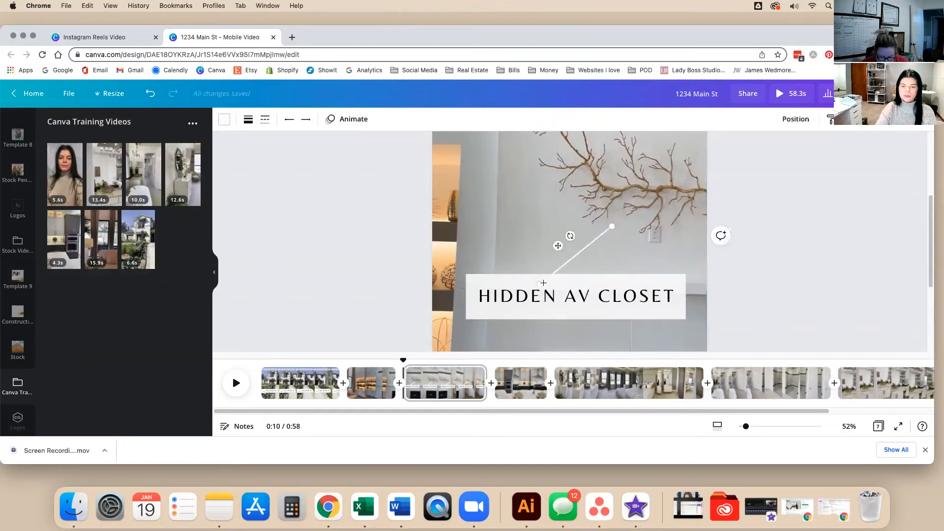
mouse_move(540, 283)
mouse_down()
mouse_move(548, 273)
mouse_move(530, 271)
mouse_up()
click(403, 263)
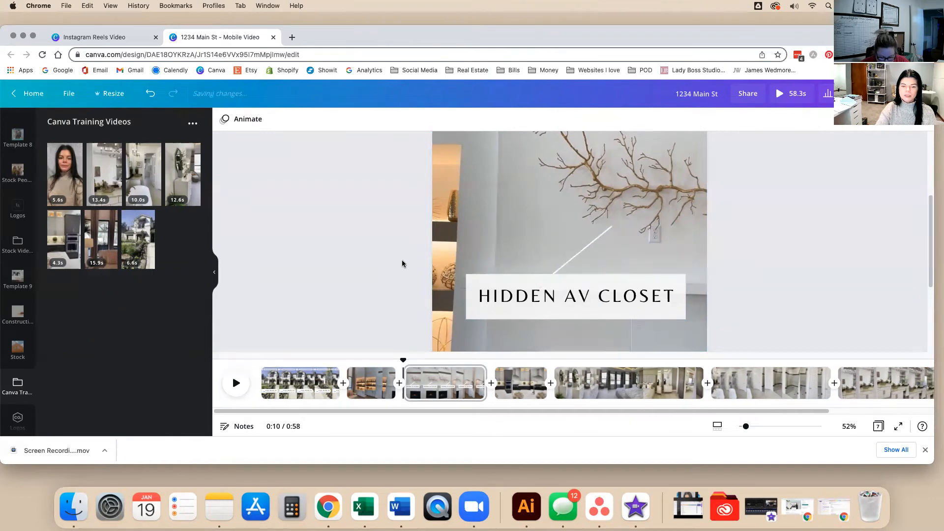
Add a circle, shrink it to a tiny dot, and make it white.
key(c)
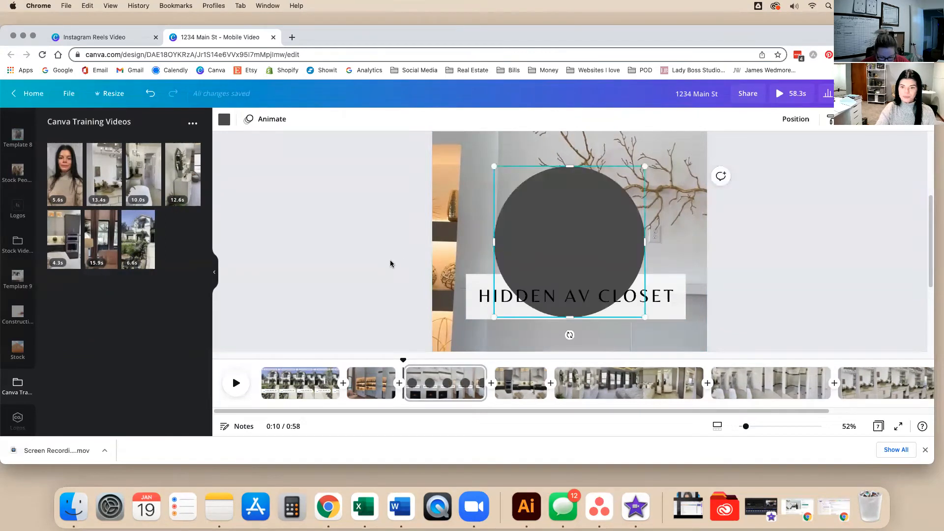
drag(639, 170, 614, 224)
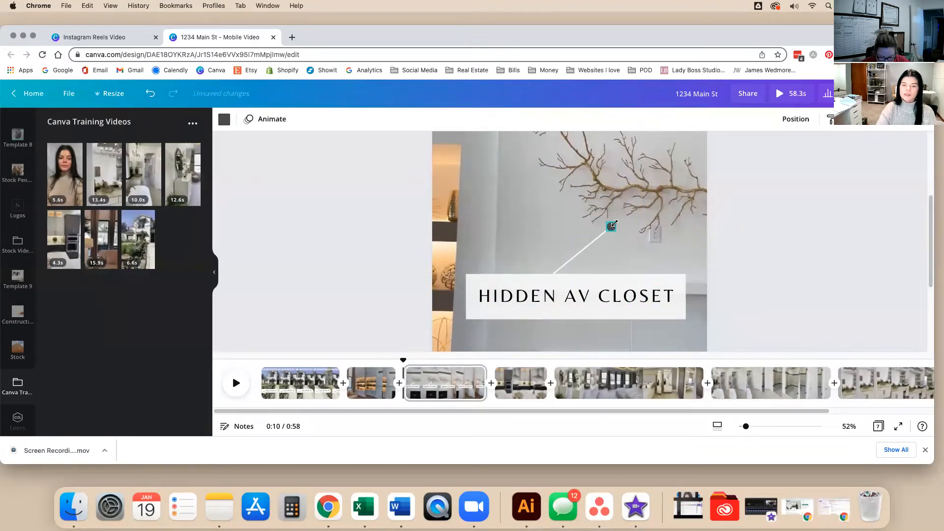
click(225, 121)
click(140, 170)
click(303, 197)
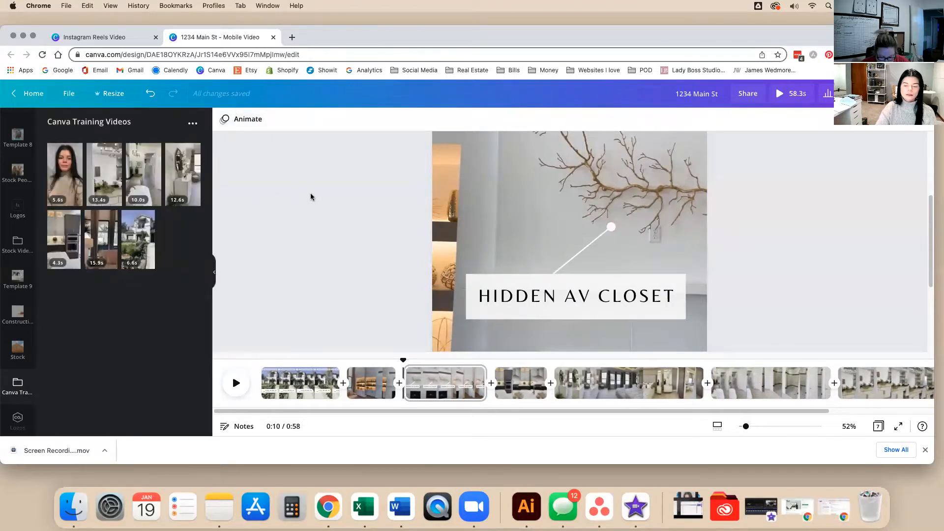
Reselect and check the HIDDEN AV CLOSET label text.
scroll(309, 181, down, 5)
click(560, 263)
click(560, 265)
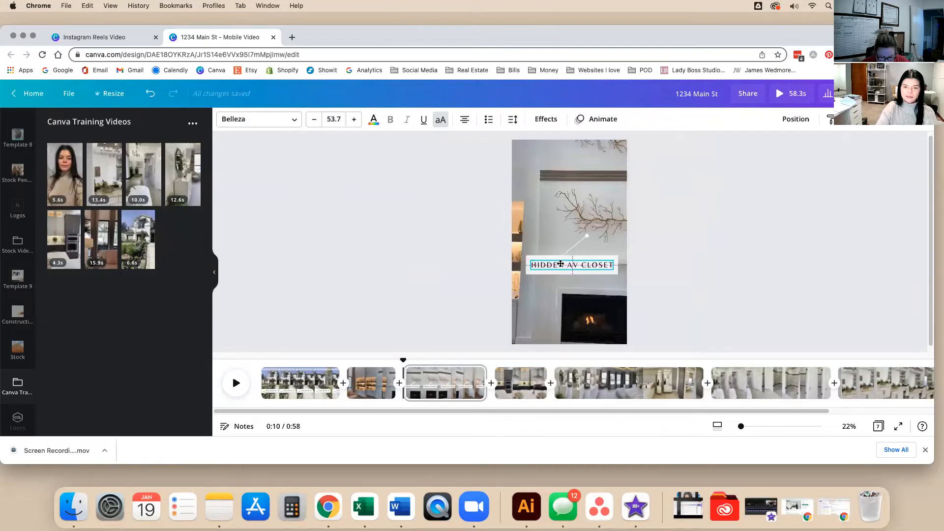
click(417, 231)
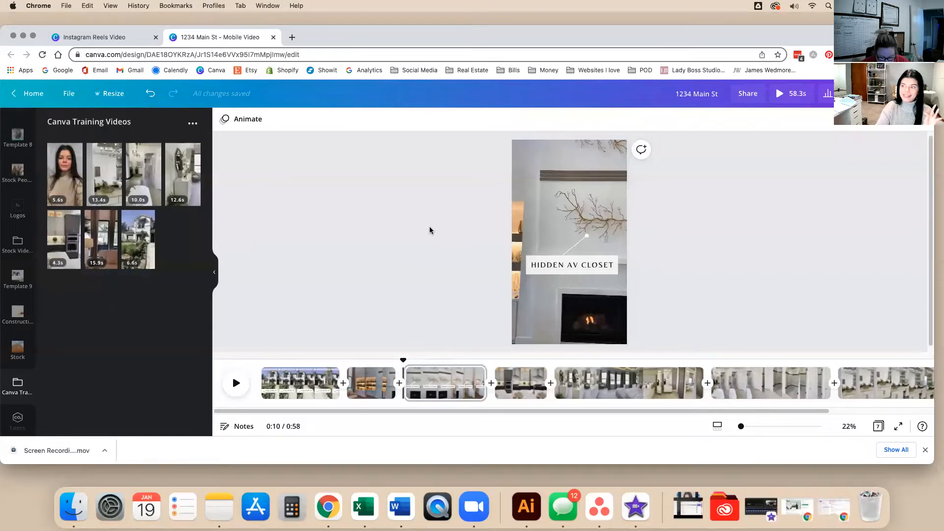
scroll(27, 177, up, 1)
Search Graphics for 'shhhhh', retrying with progressively shorter versions of the term.
scroll(27, 177, up, 5)
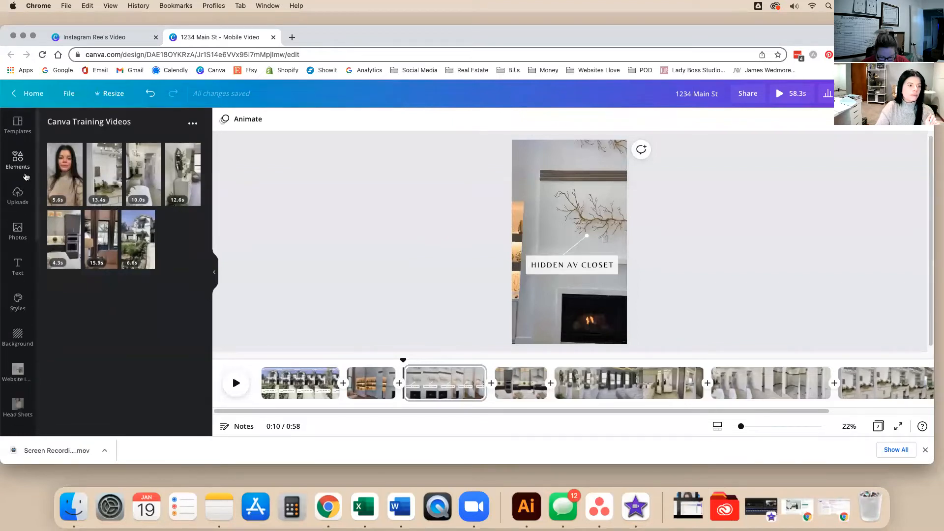
click(34, 170)
click(112, 146)
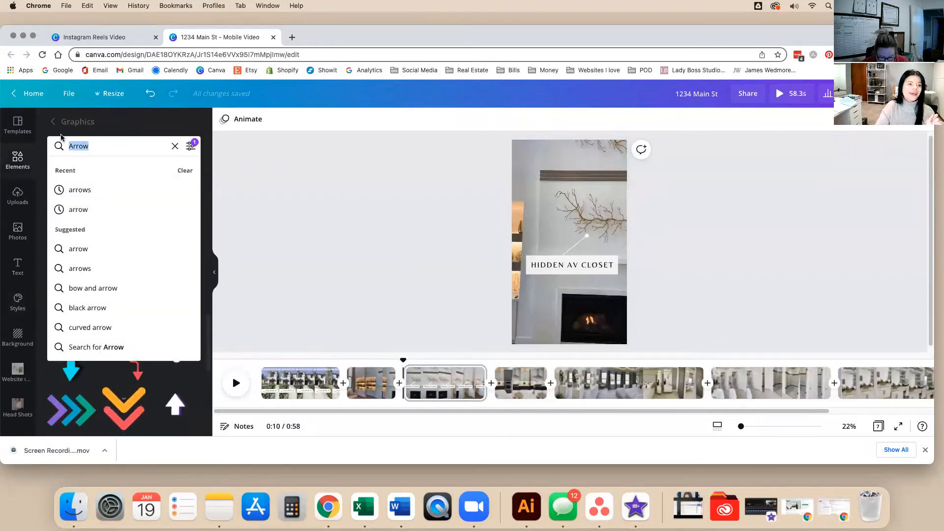
text(shhhhh)
key(Return)
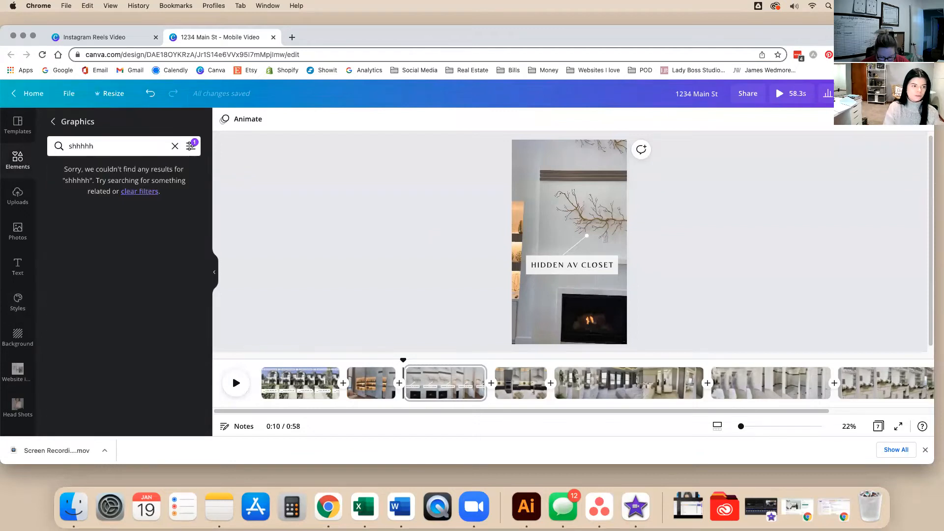
click(129, 150)
key(Return)
click(130, 146)
key(BackSpace)
key(Return)
click(130, 146)
key(BackSpace)
key(Return)
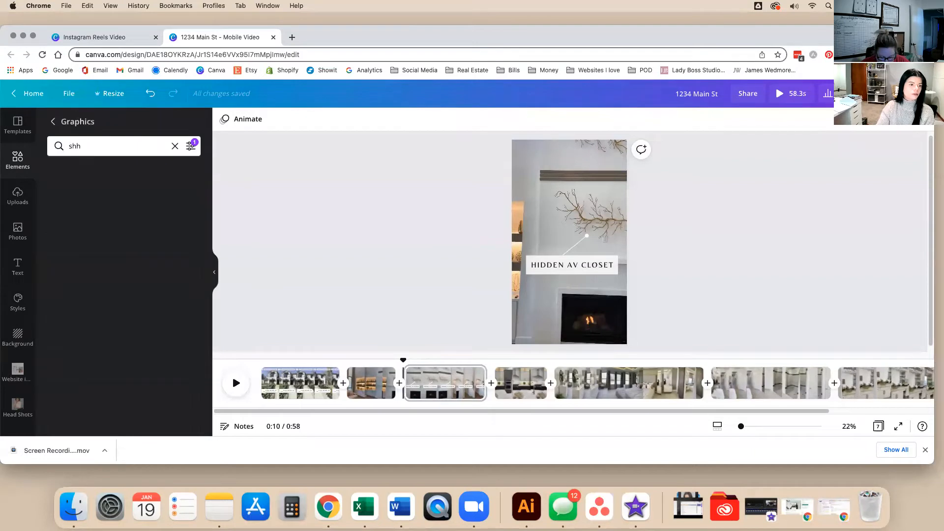
key(BackSpace)
key(Return)
Search 'quiet' and place a small shushing-lips sticker beside the white dot, above the label.
drag(129, 146, 52, 129)
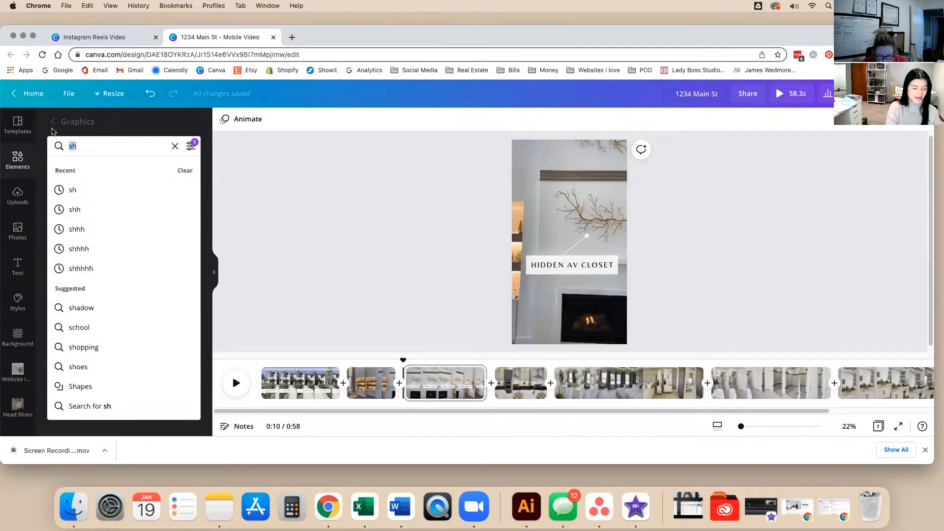
text(quiet)
key(Return)
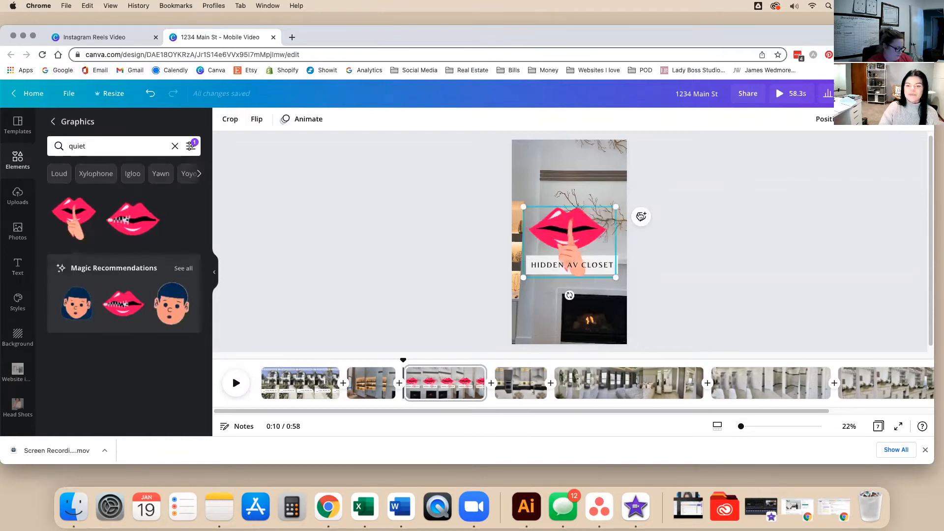
drag(616, 206, 556, 249)
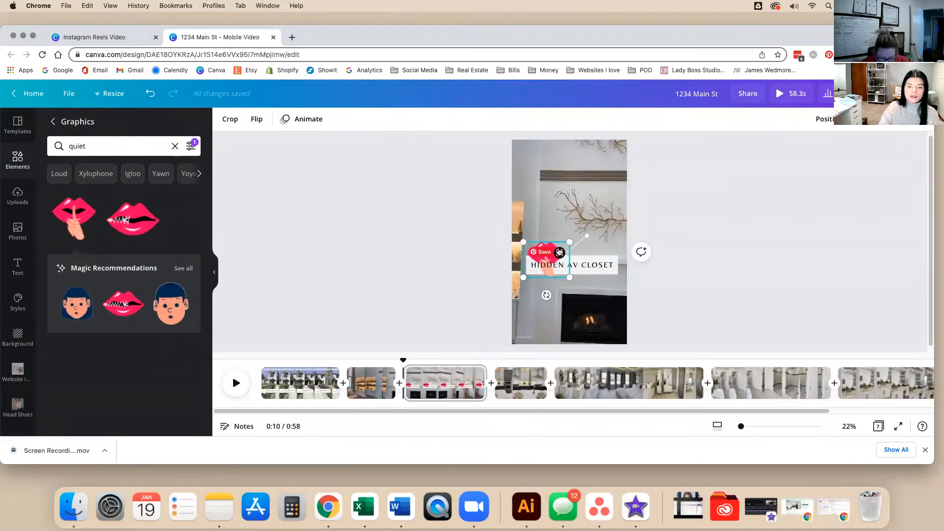
mouse_move(548, 246)
mouse_down()
mouse_move(548, 225)
mouse_move(556, 231)
mouse_move(548, 238)
mouse_up()
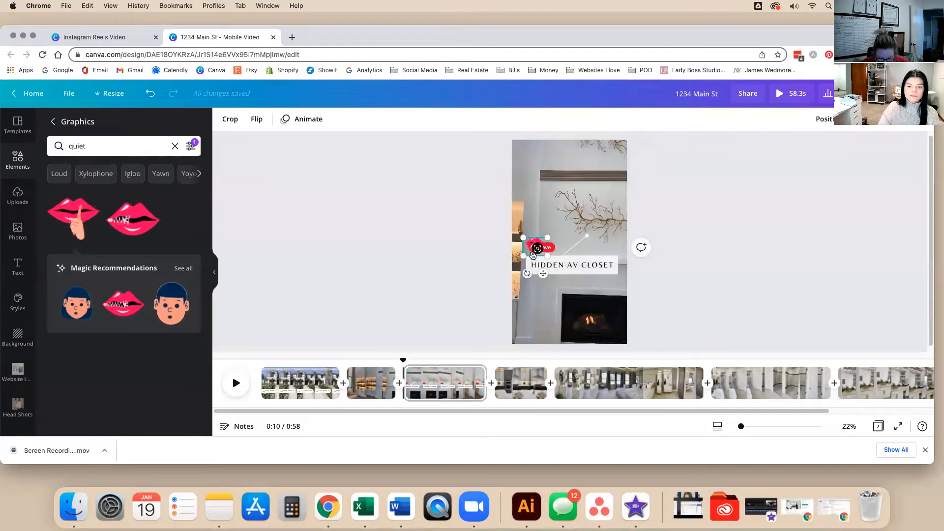
drag(555, 274, 576, 269)
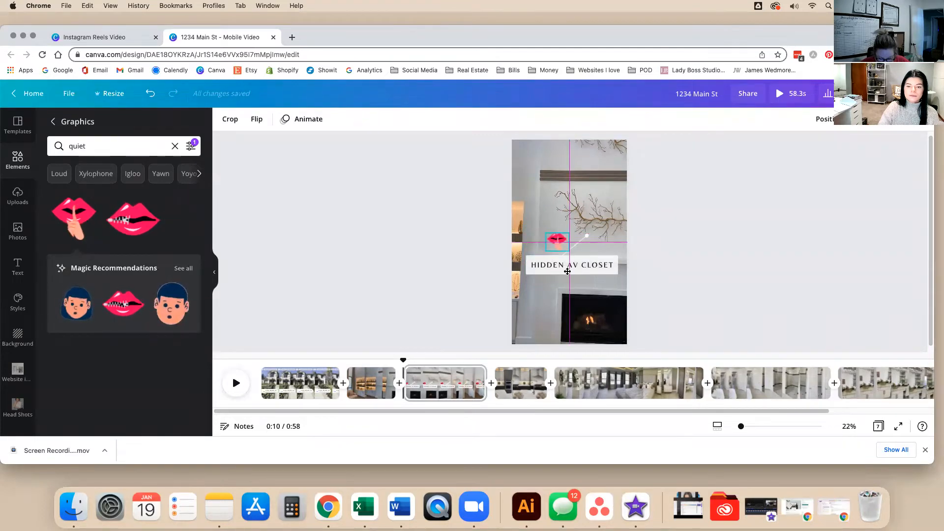
click(795, 288)
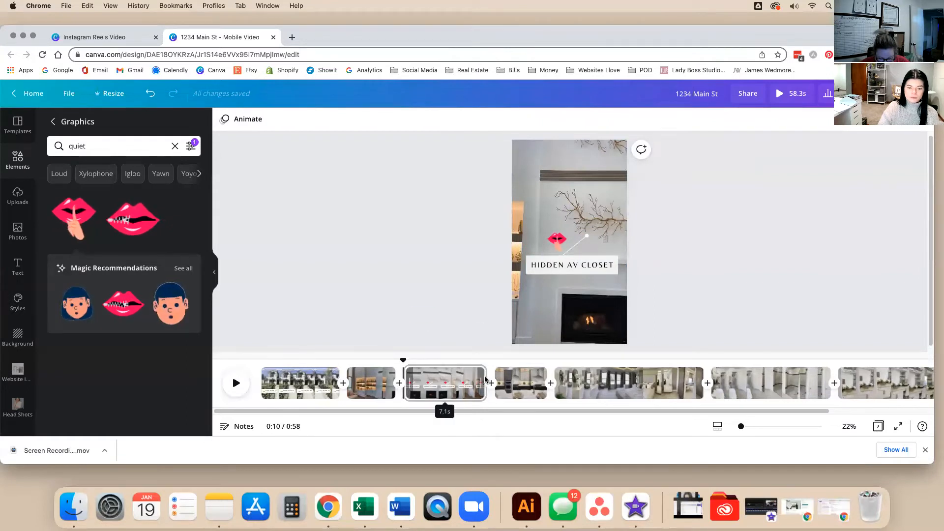
Split the fireplace clip into two pages at about 13.5 seconds.
click(455, 377)
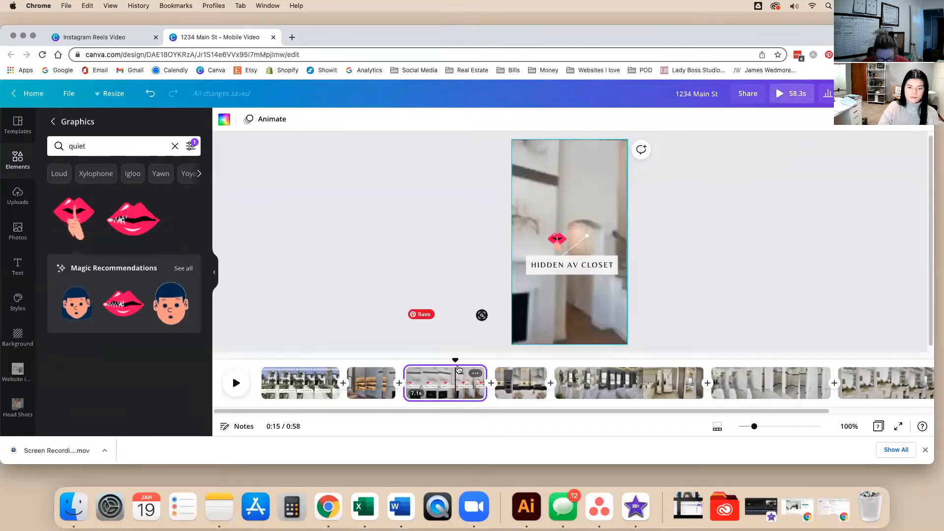
click(453, 361)
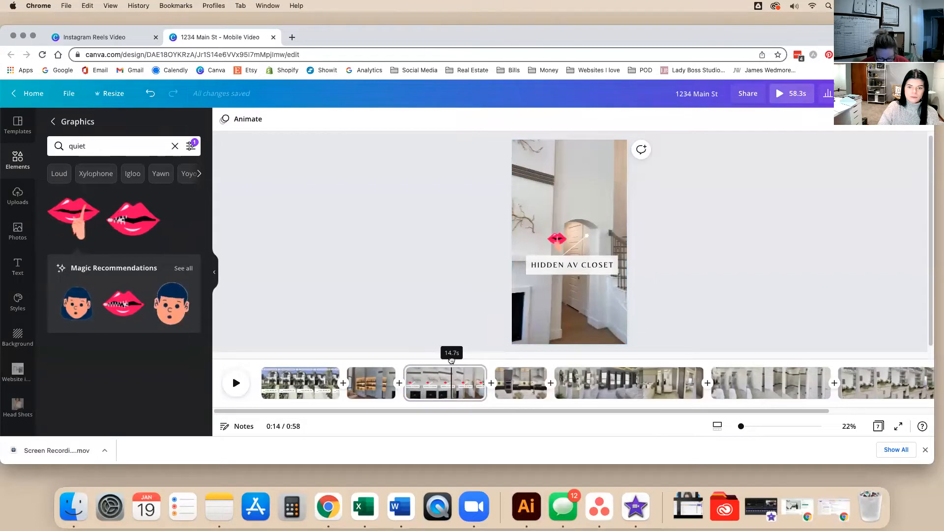
drag(440, 362, 438, 363)
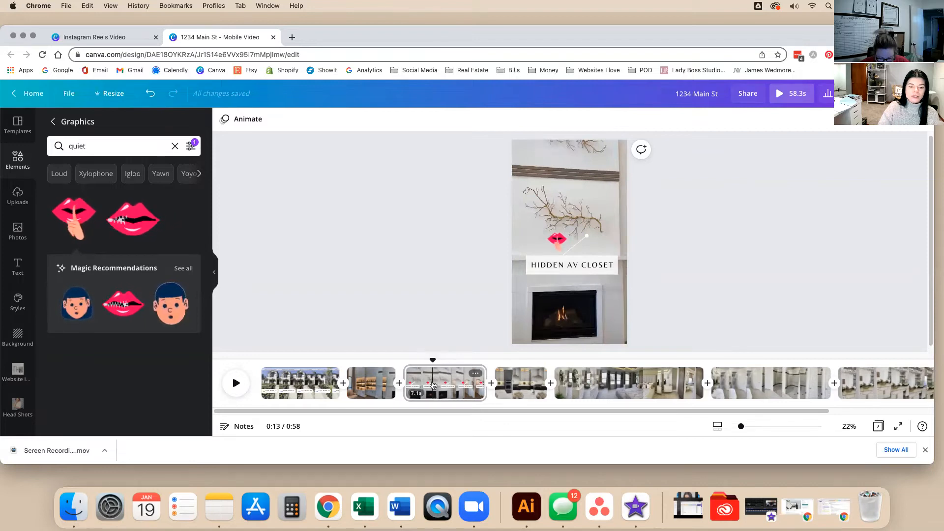
right_click(432, 377)
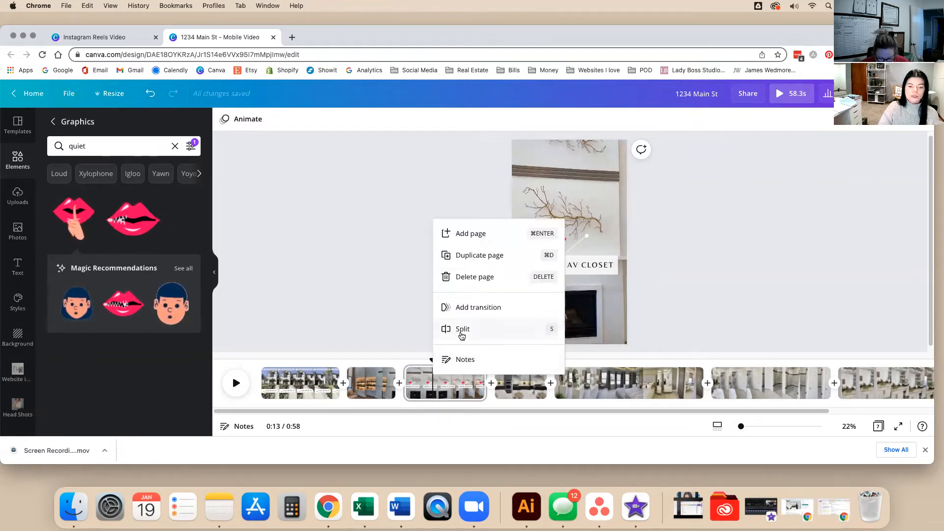
click(444, 329)
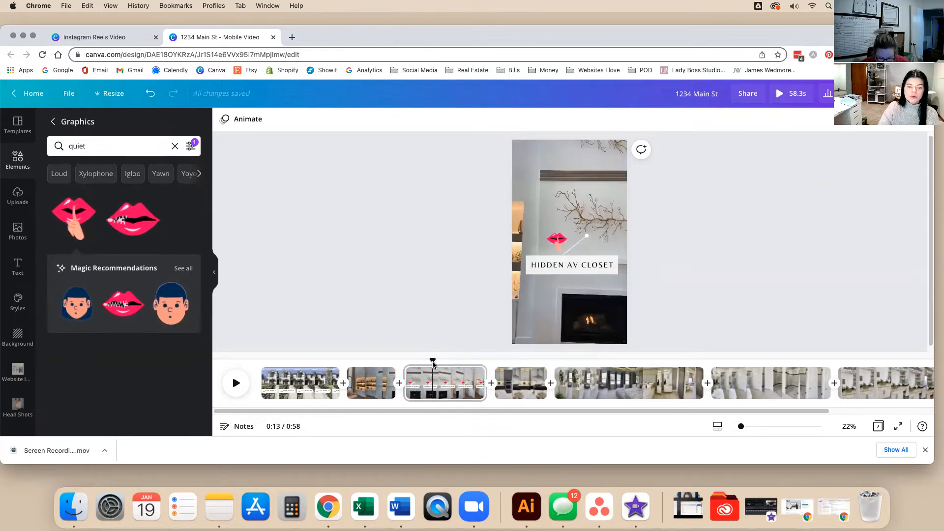
right_click(432, 363)
key(Escape)
mouse_move(433, 363)
mouse_down()
mouse_move(442, 379)
mouse_move(435, 377)
mouse_up()
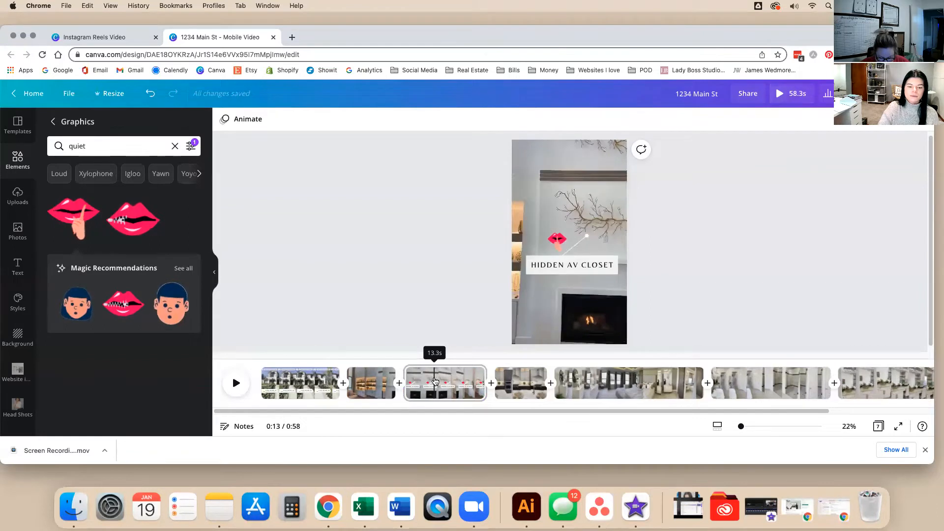
right_click(435, 380)
click(438, 333)
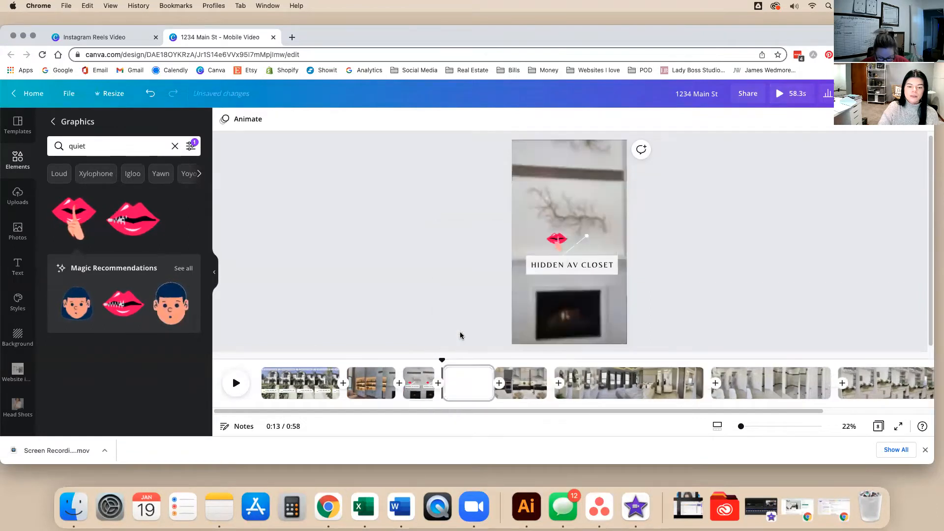
Delete the HIDDEN AV CLOSET label, its white box, lips sticker, dot and pointer line from the second part.
click(559, 264)
key(Delete)
click(561, 269)
key(Delete)
click(554, 239)
key(Delete)
click(587, 236)
key(Delete)
click(580, 241)
key(Delete)
click(422, 340)
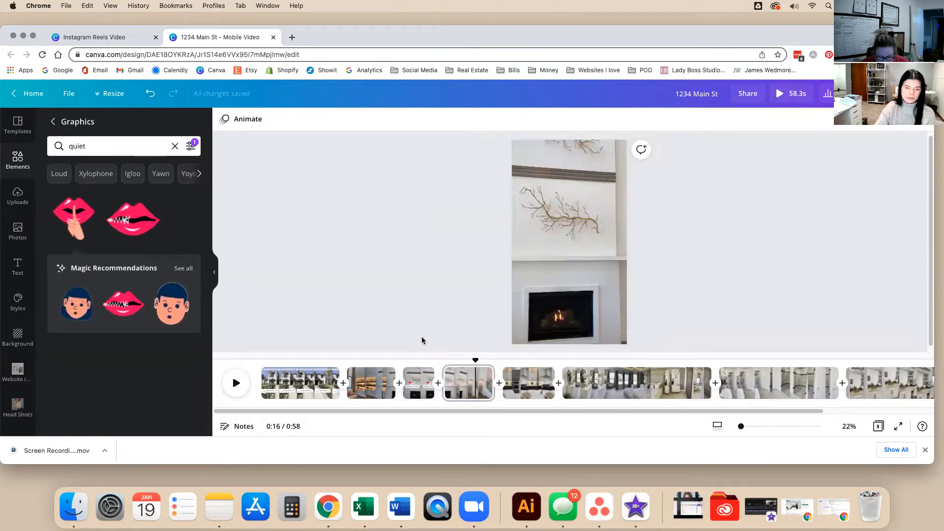
click(388, 369)
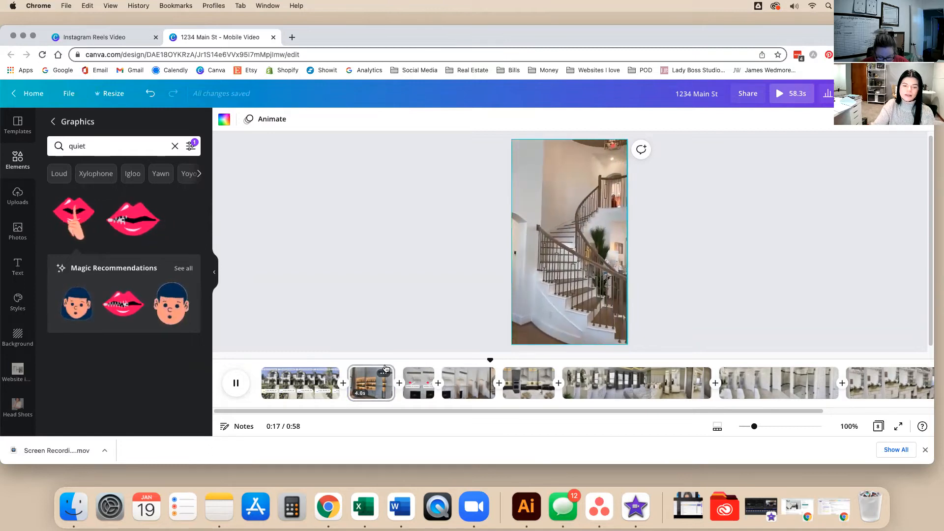
key(space)
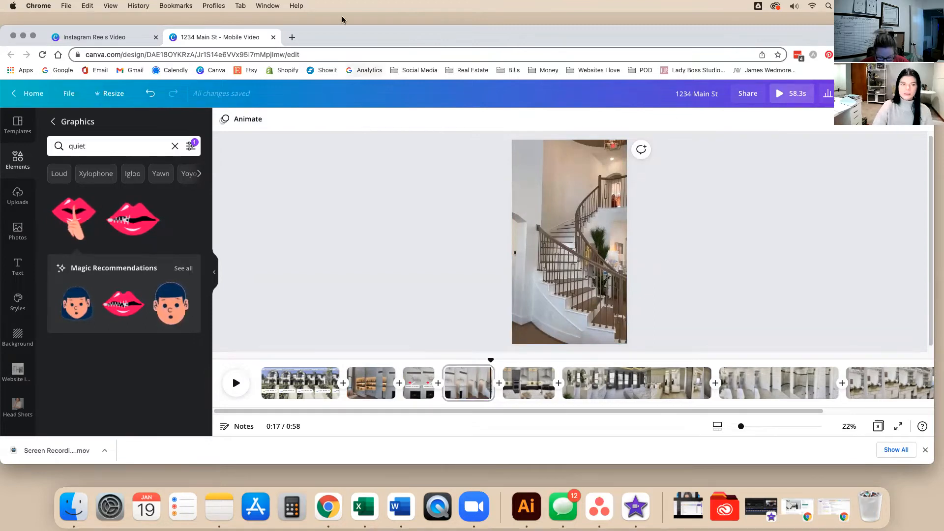
click(564, 506)
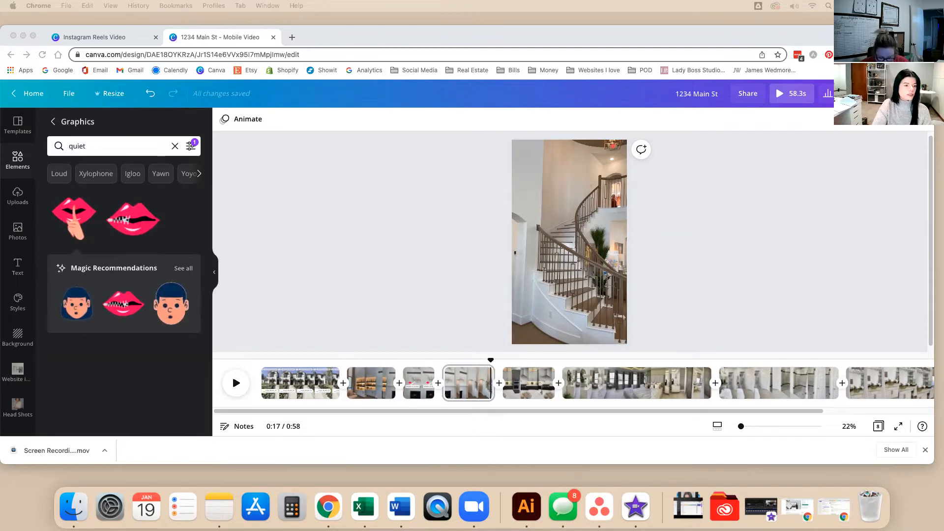
scroll(30, 370, down, 10)
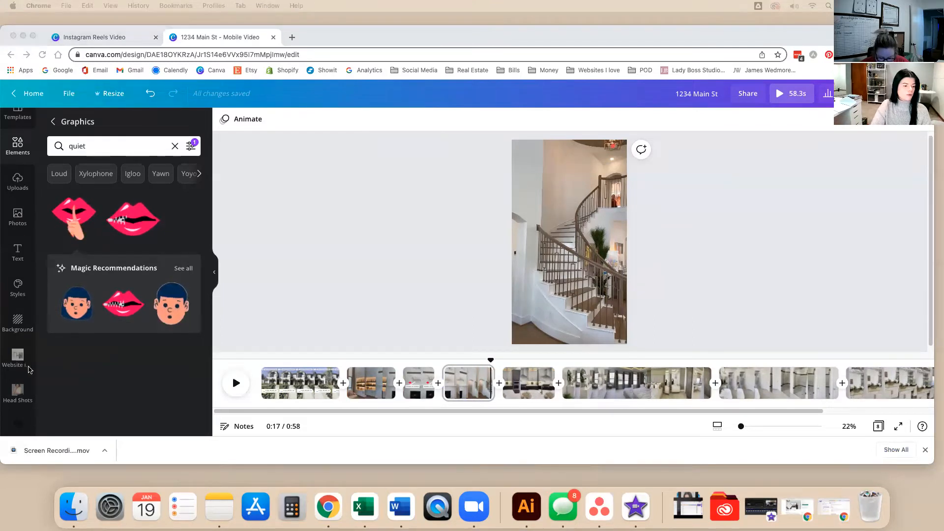
click(13, 313)
Upload the staircase photo to Canva Training Videos and insert it as a page after clip four.
click(14, 313)
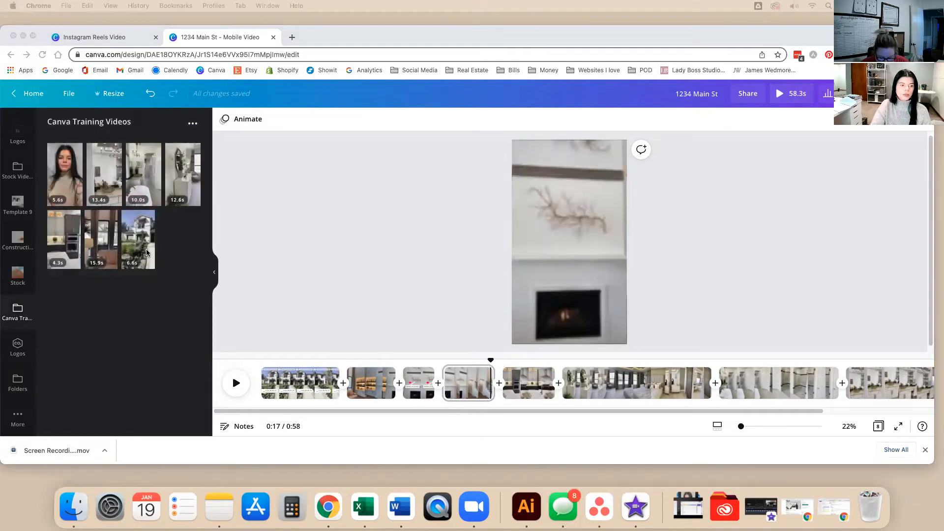
drag(556, 291, 110, 359)
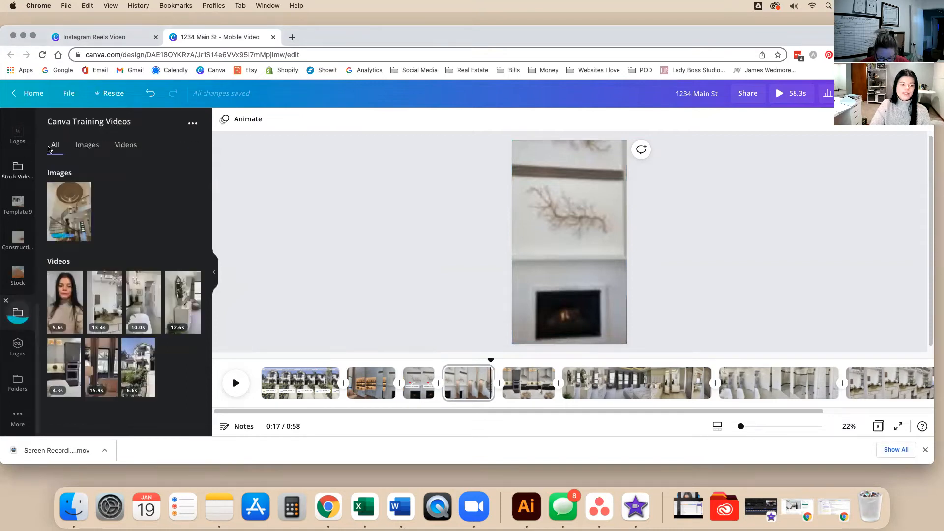
click(76, 147)
click(125, 145)
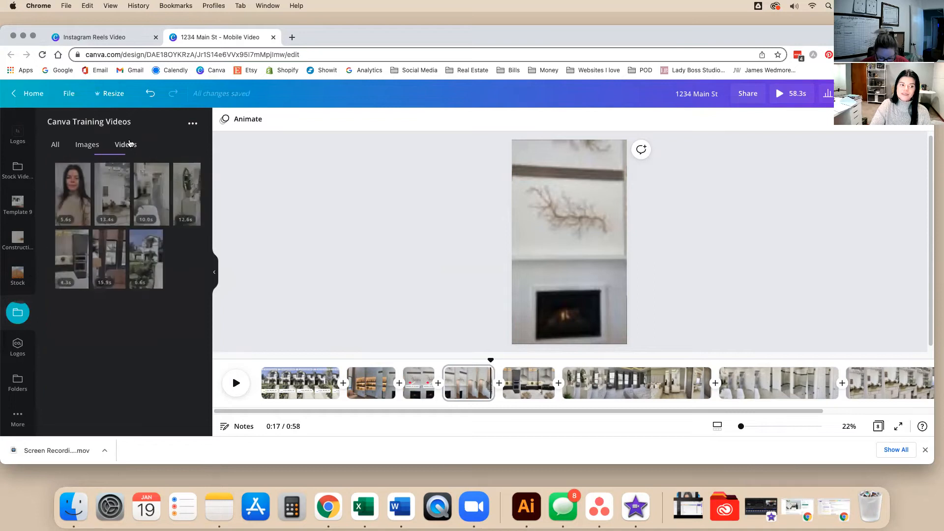
click(57, 148)
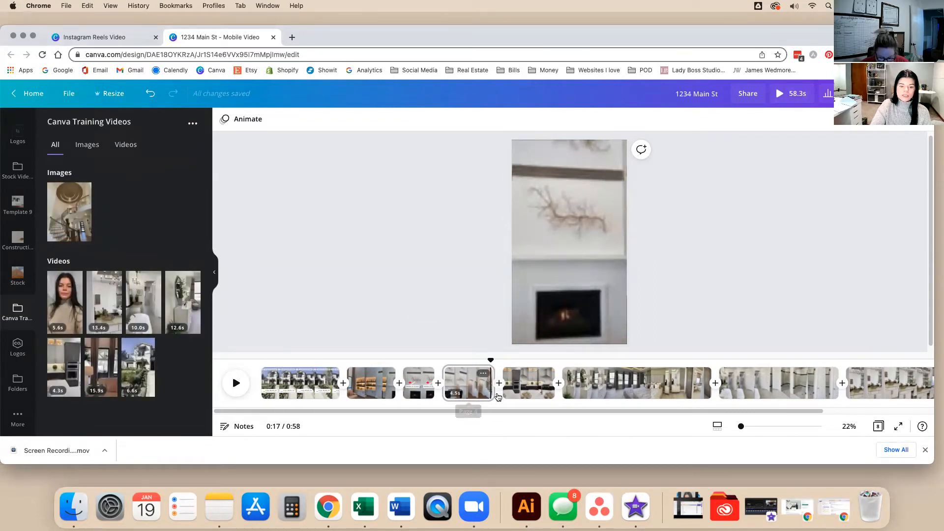
mouse_move(82, 195)
mouse_down()
mouse_move(425, 392)
mouse_move(498, 395)
mouse_up()
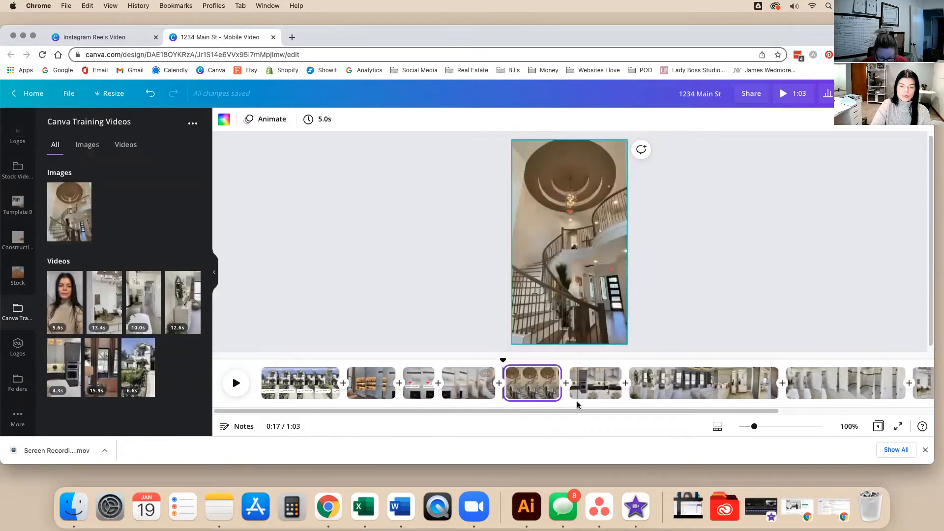
scroll(18, 246, up, 5)
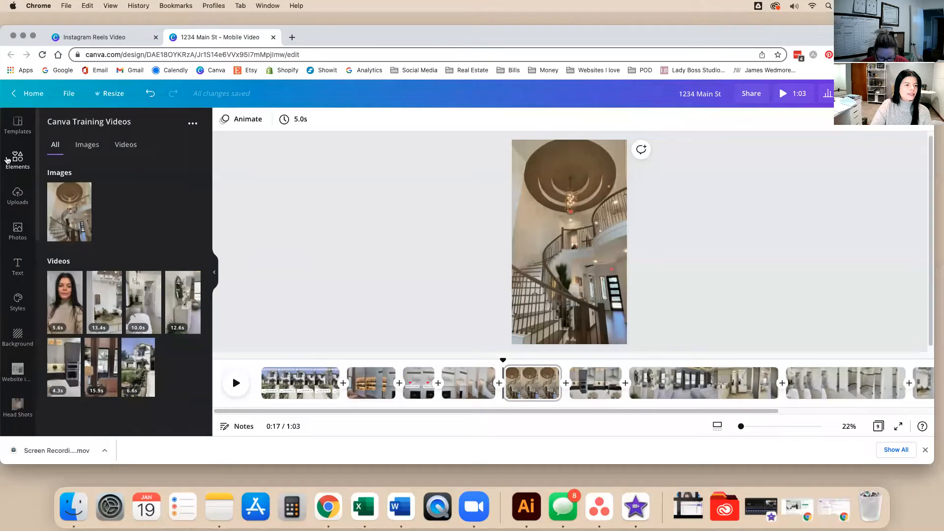
Search Graphics for 'wow!!!' and add the outlined WOW sticker to the staircase page.
click(17, 160)
click(139, 144)
text(wow!!!)
key(Return)
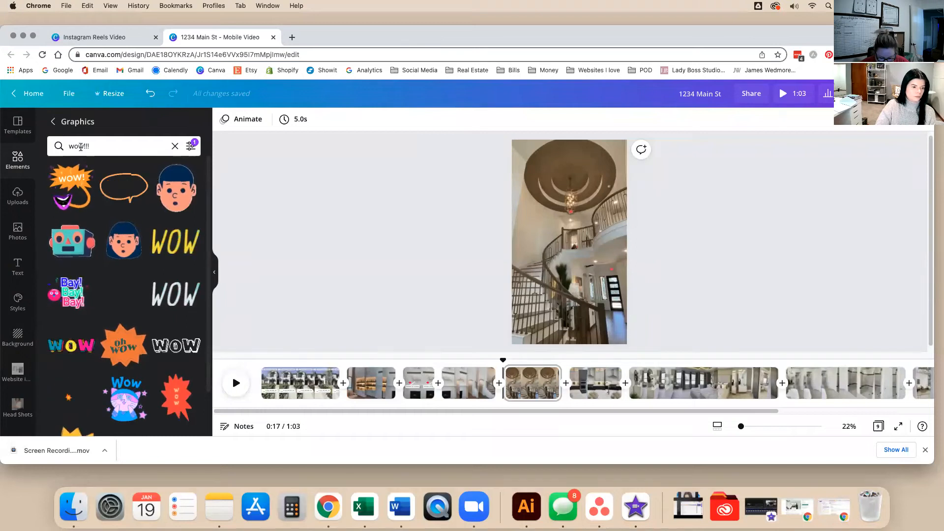
click(191, 353)
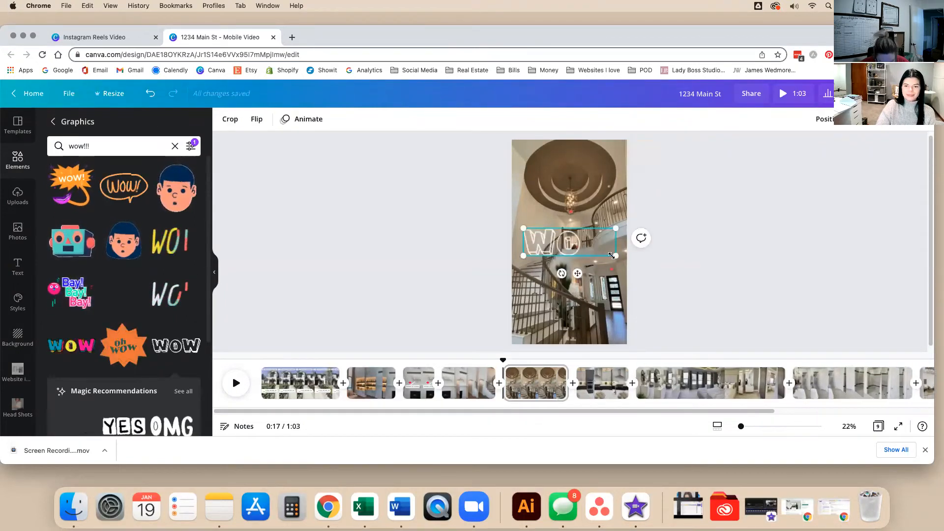
scroll(175, 361, down, 3)
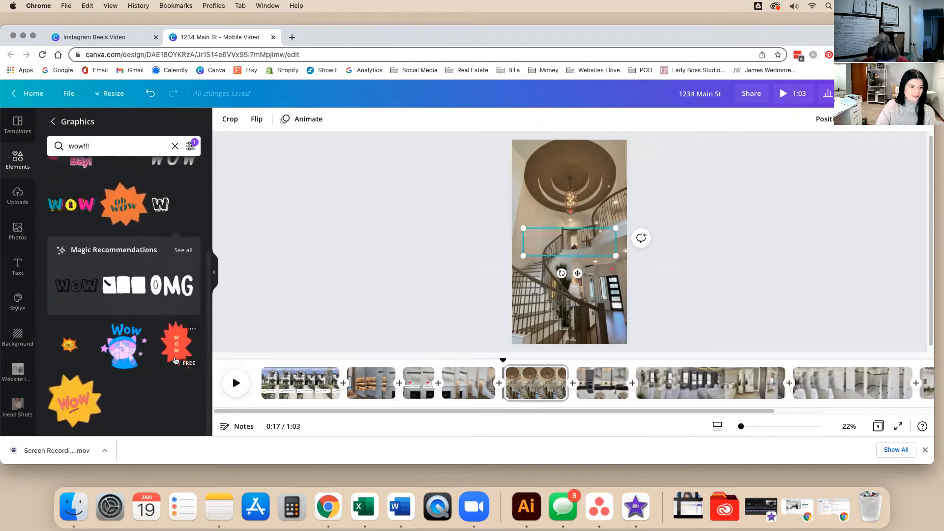
click(394, 228)
click(116, 151)
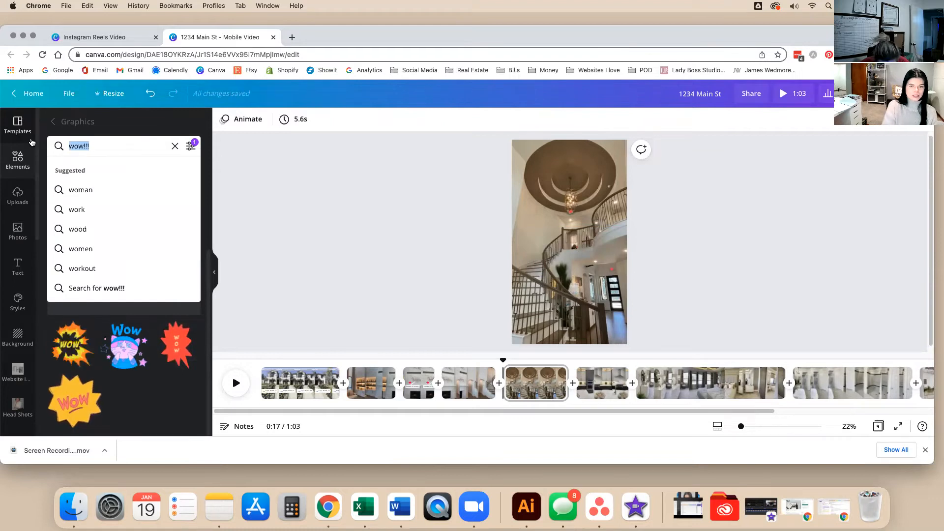
Add a white outline heart from the 'hearts' results, shrunk into the page's top-right corner.
key(Return)
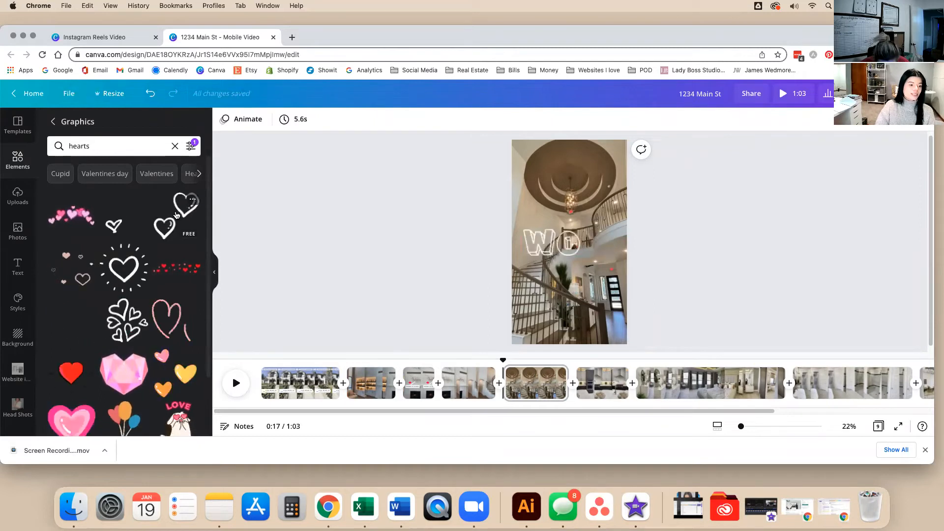
scroll(130, 310, down, 5)
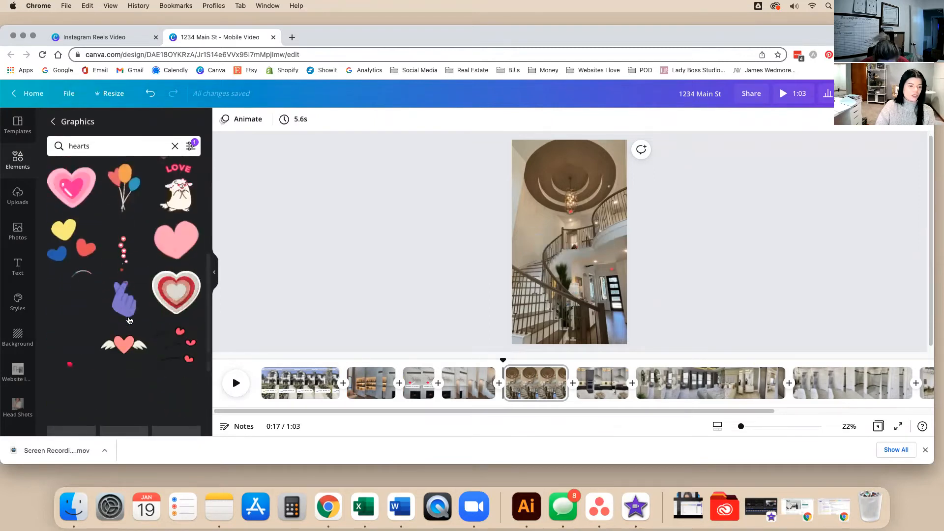
scroll(129, 321, up, 5)
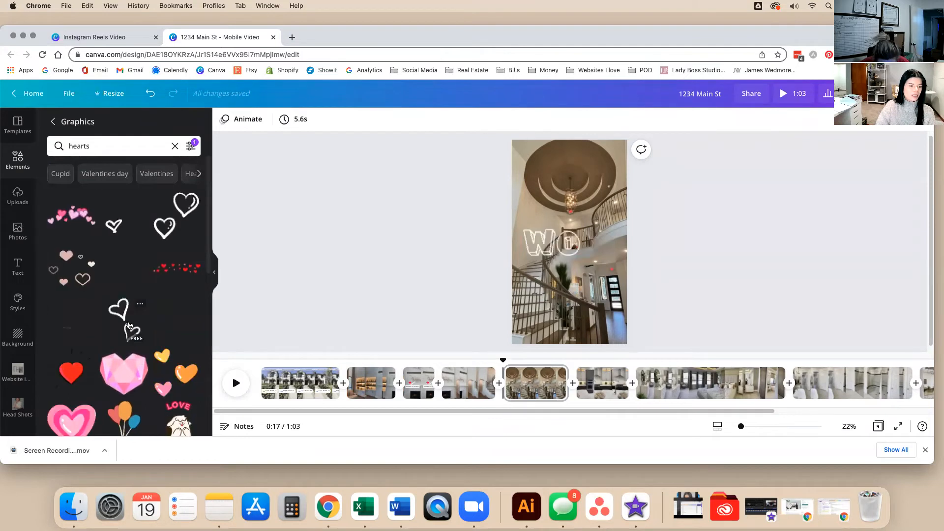
click(118, 248)
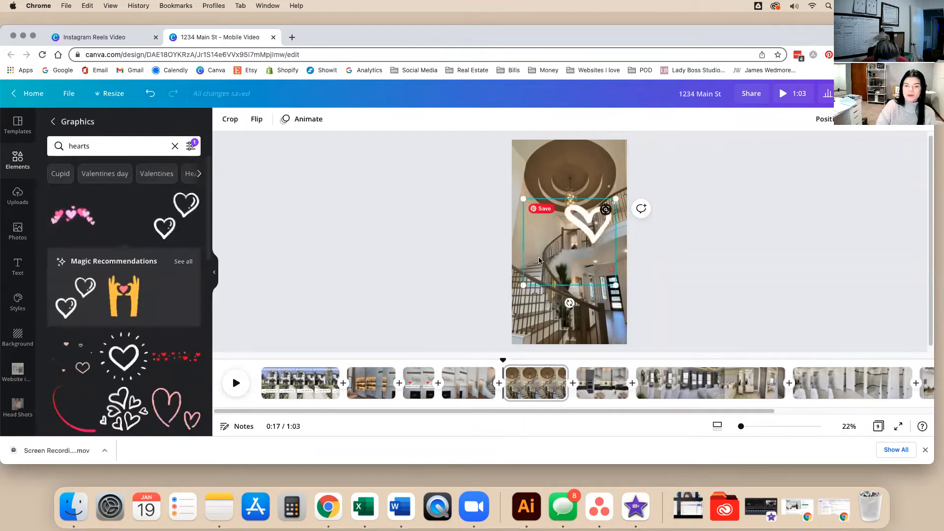
drag(554, 251, 579, 194)
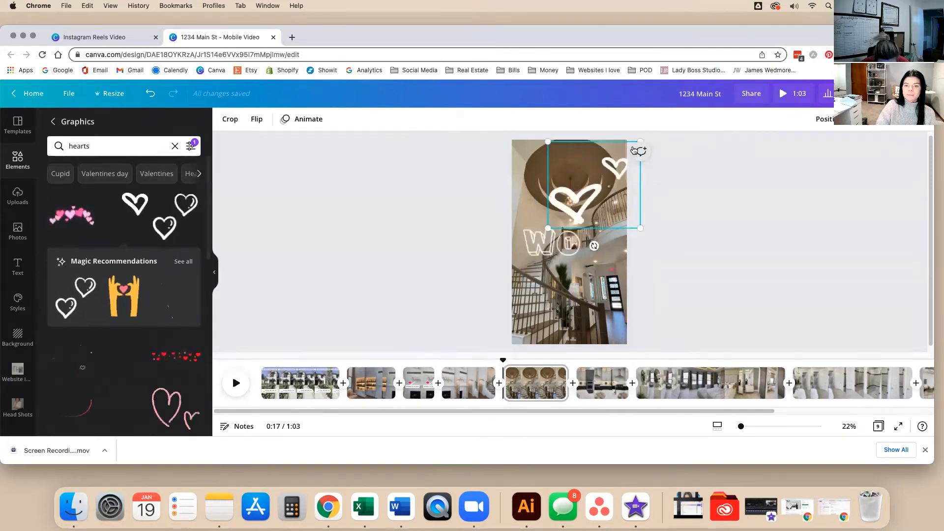
drag(548, 228, 592, 198)
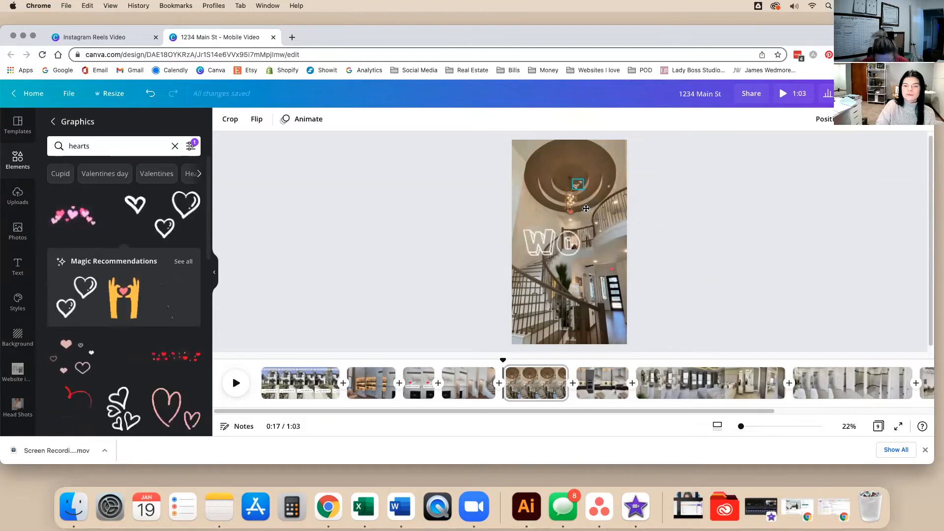
click(758, 198)
Shrink the WOW sticker to 321 by 96.
click(592, 241)
drag(616, 256, 538, 221)
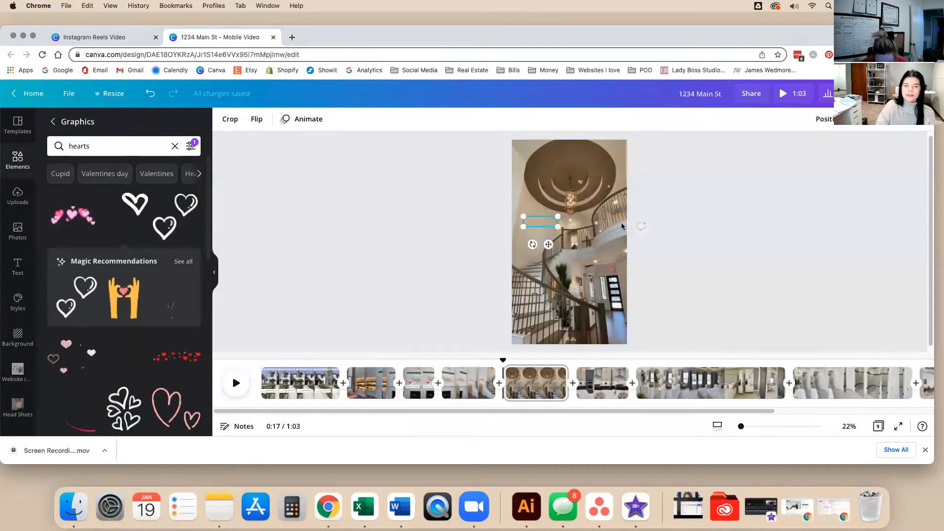
click(689, 243)
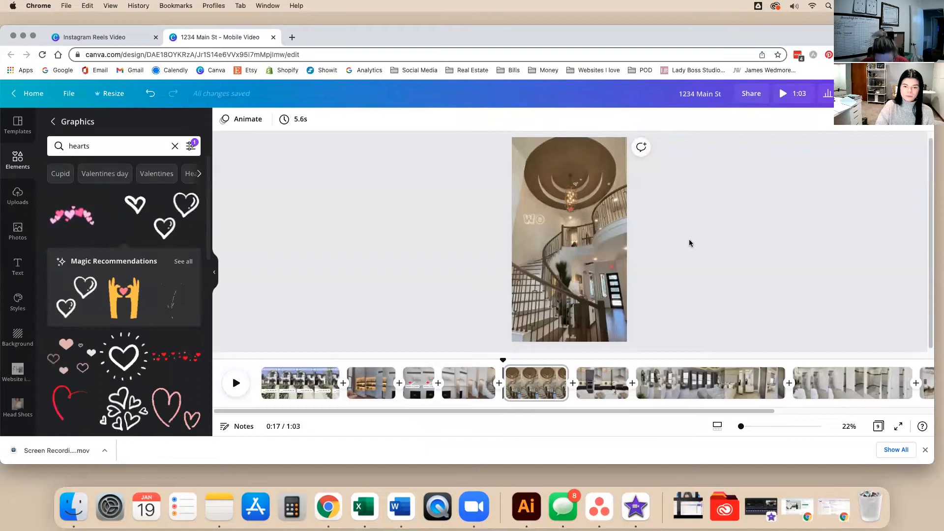
Copy the call-for-a-showing banner from page 1 and paste it onto page 2.
click(306, 383)
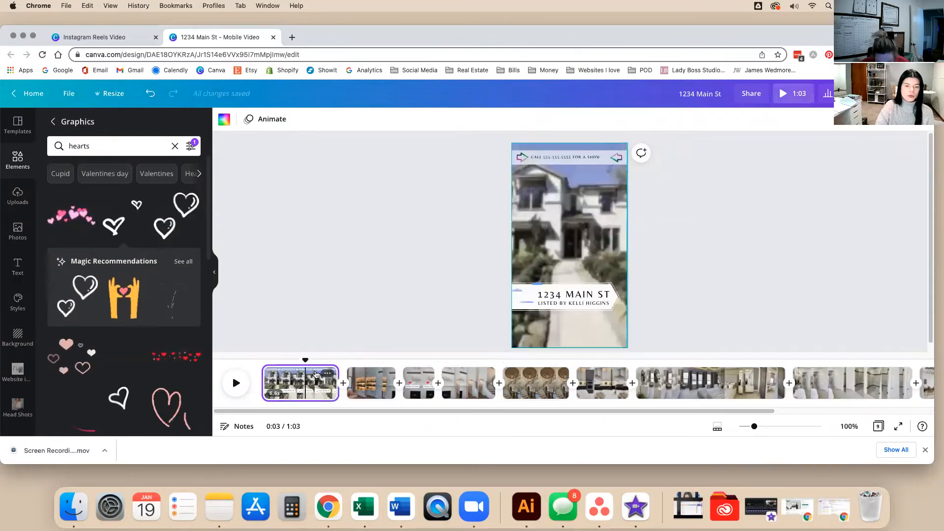
drag(674, 187, 693, 202)
click(476, 143)
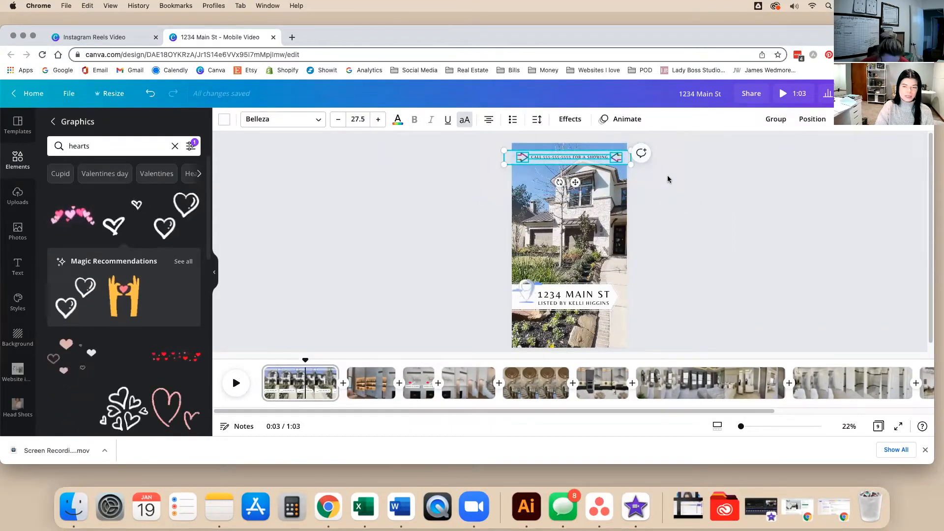
click(376, 381)
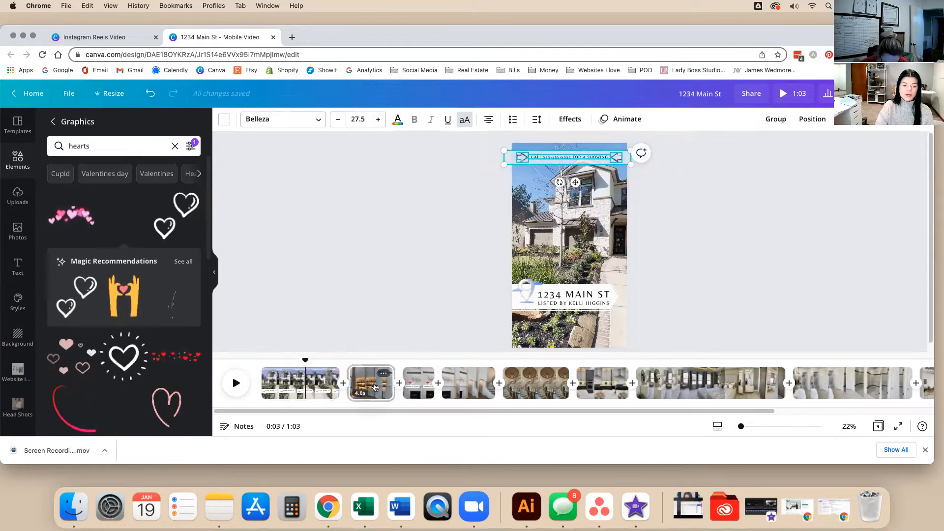
key(ctrl+v)
click(403, 260)
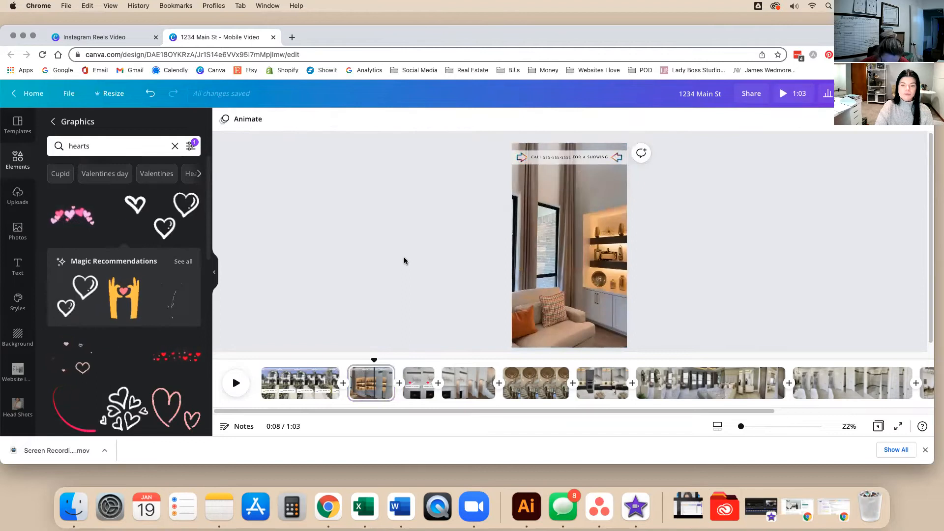
Paste the banner onto the Hidden AV Closet, staircase and chandelier pages.
click(419, 375)
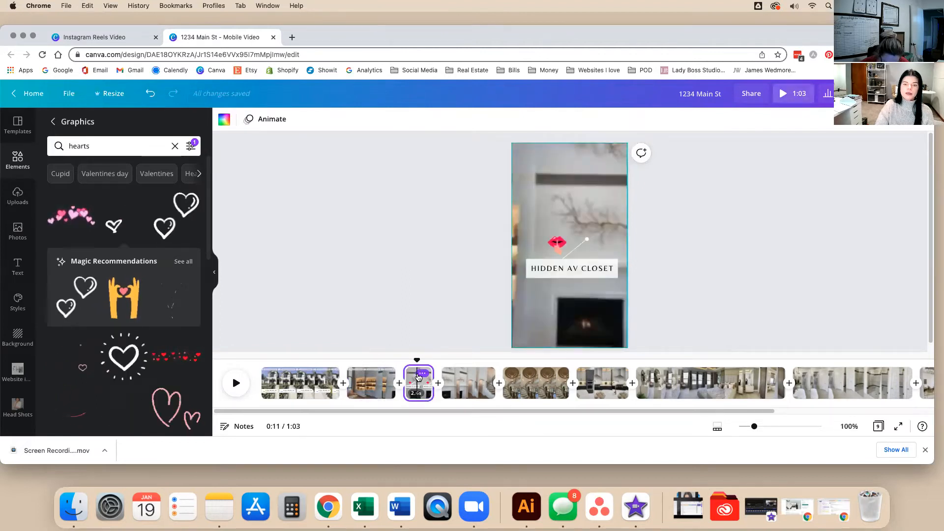
key(ctrl+v)
click(382, 264)
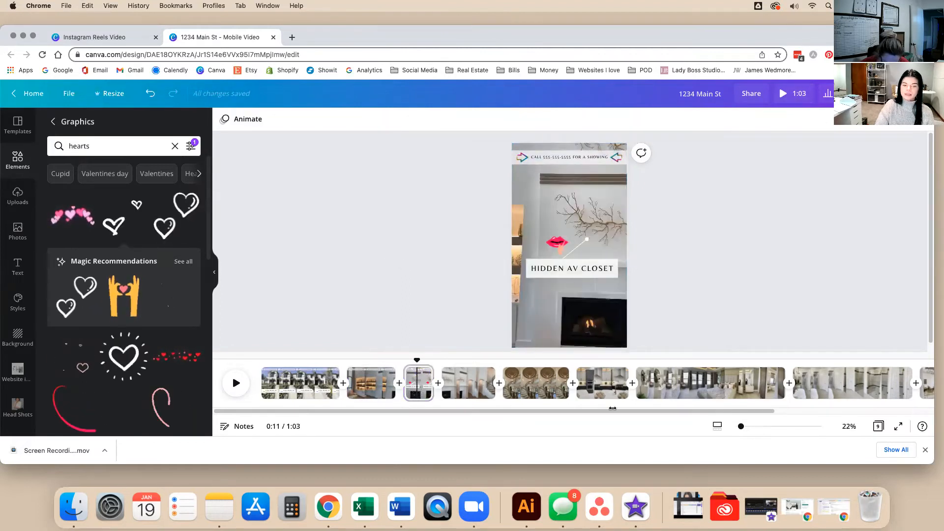
click(479, 384)
key(ctrl+v)
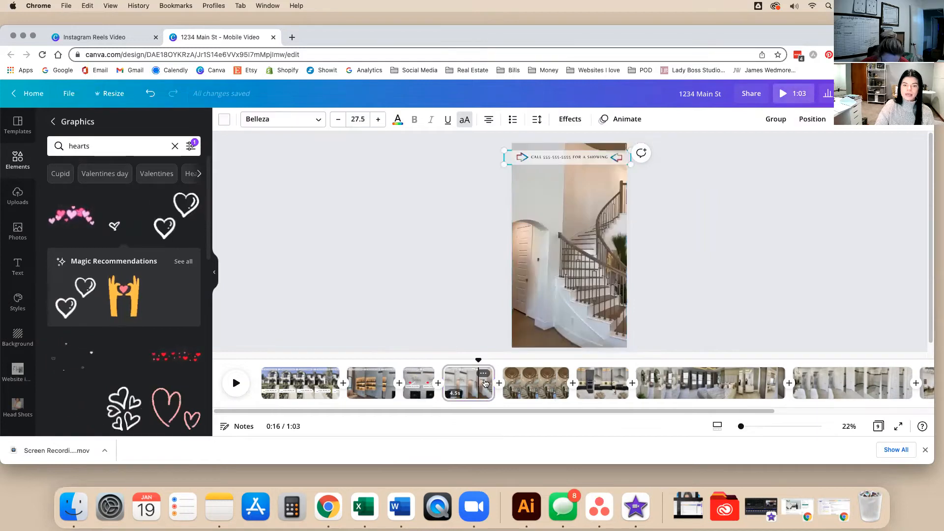
click(528, 389)
key(ctrl+v)
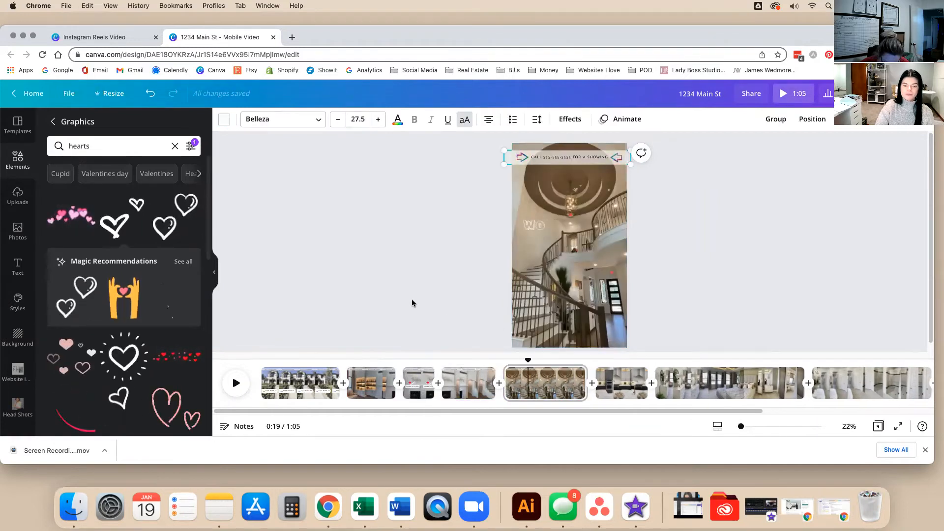
click(427, 314)
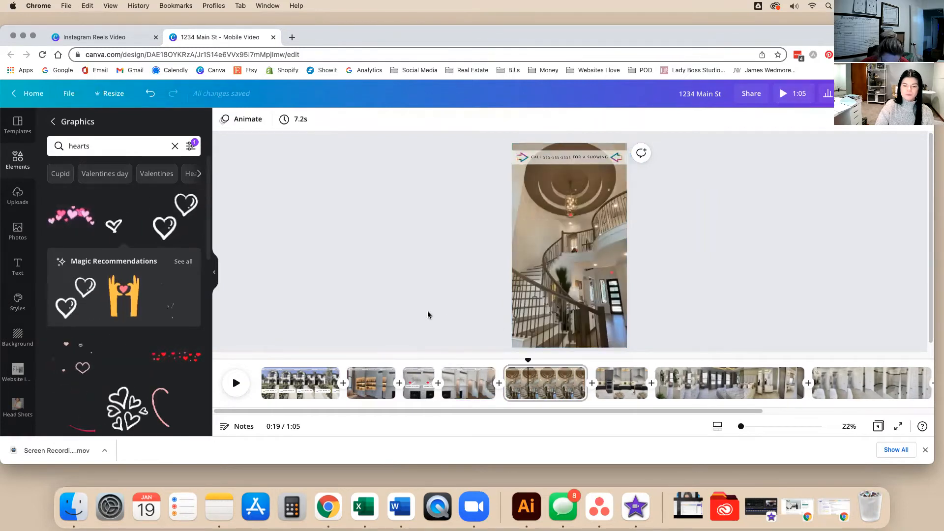
click(568, 387)
Trim the chandelier clip to 3.5 seconds and play the video back from about 0:06.
drag(584, 377, 542, 376)
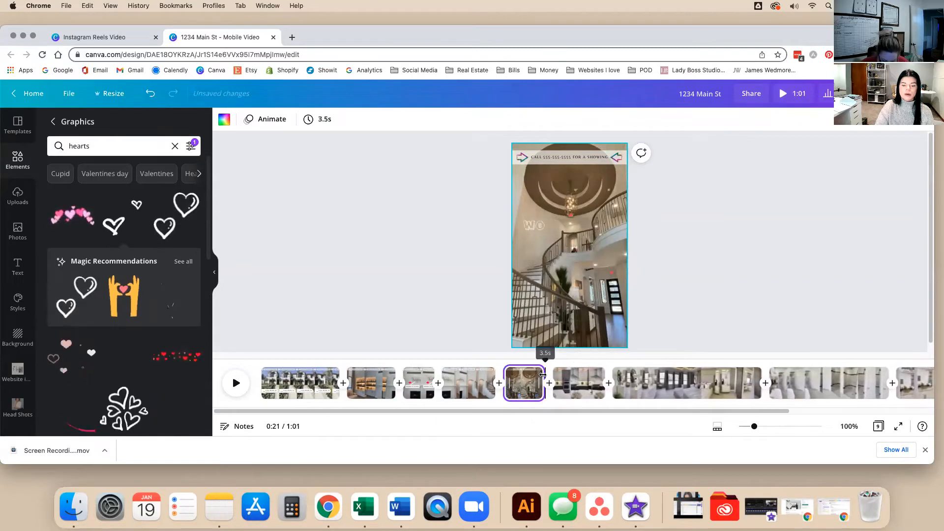
click(393, 306)
drag(446, 357, 339, 357)
key(space)
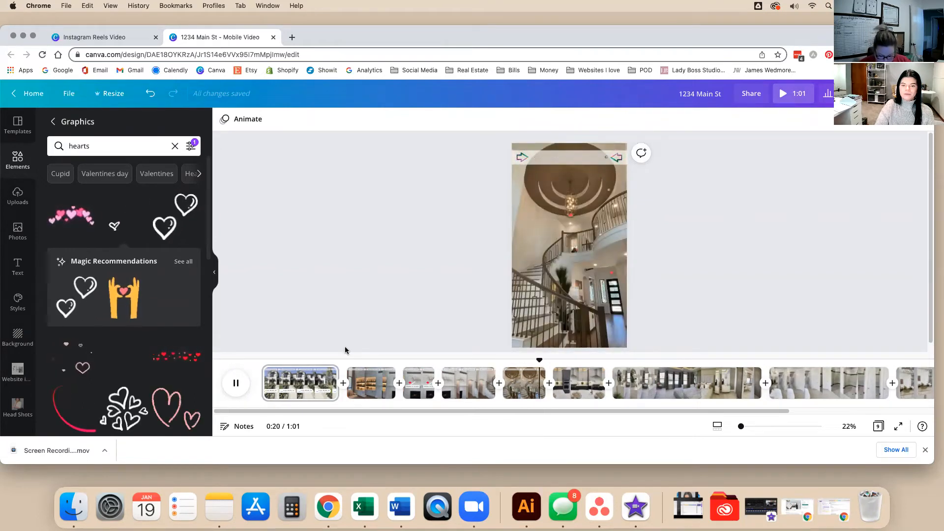
Trim the chandelier clip further, down to 3.0 seconds.
click(538, 391)
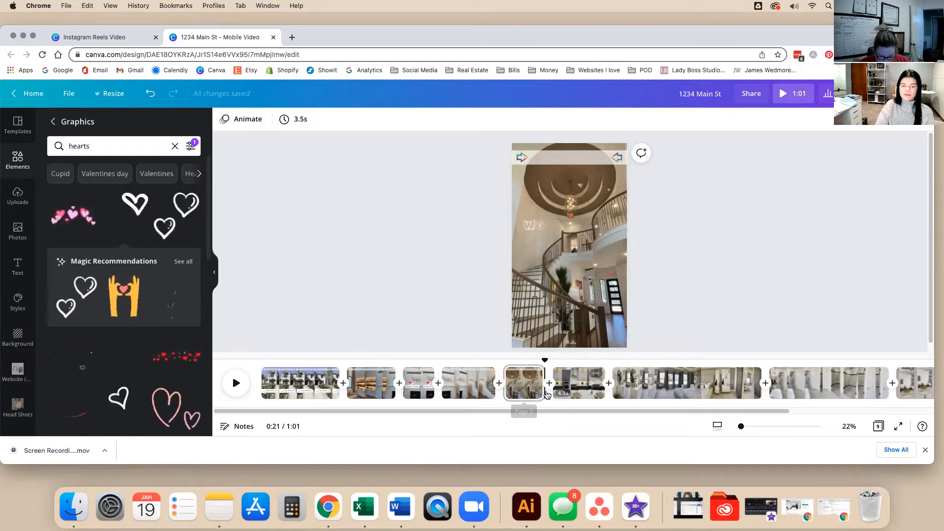
click(543, 392)
drag(540, 392, 529, 392)
click(450, 375)
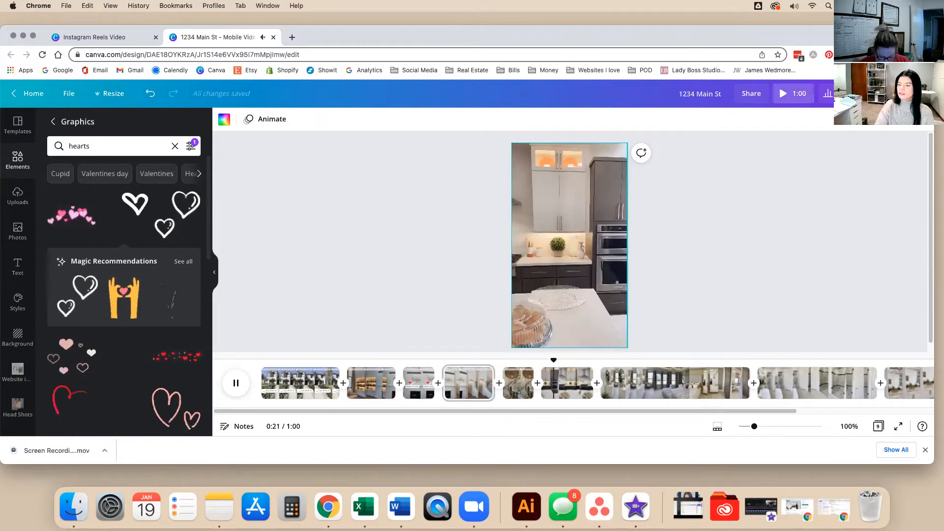
Review the opening pages, then delete the second, built-in shelves page.
click(424, 389)
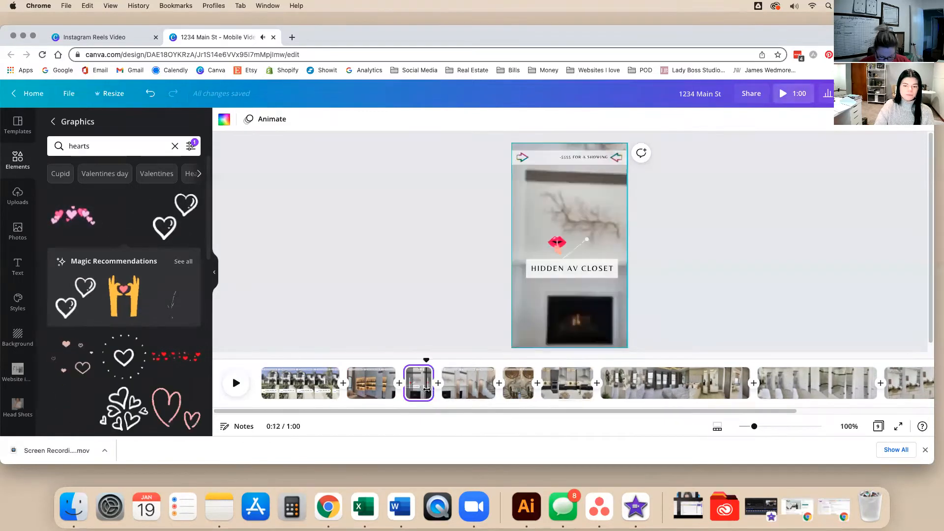
click(377, 384)
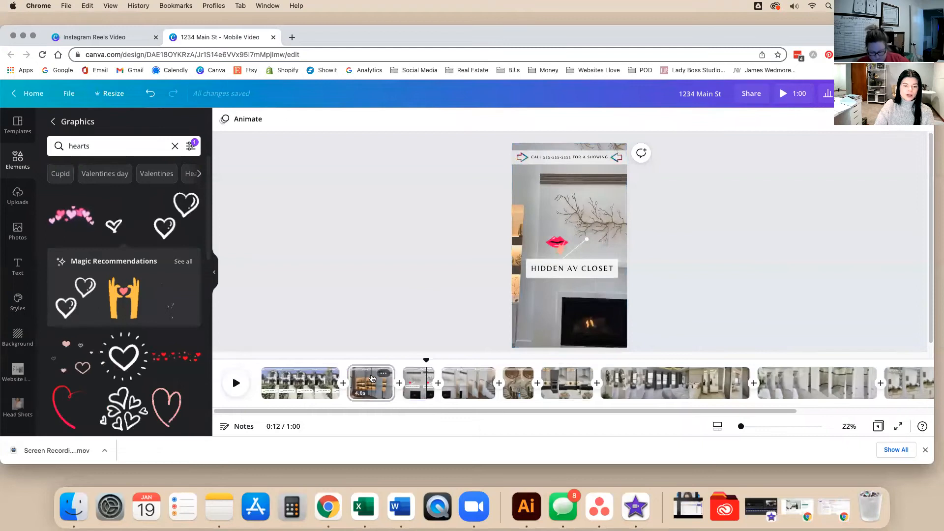
click(319, 382)
click(366, 391)
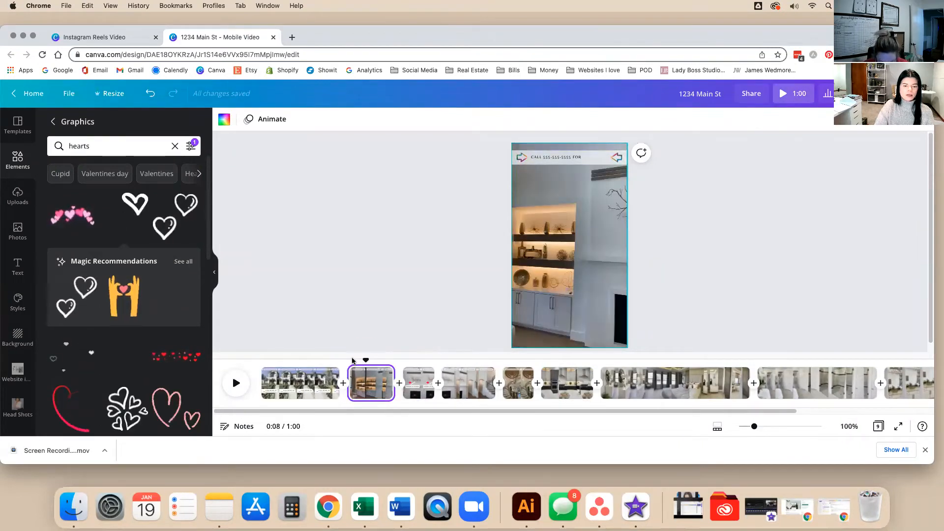
key(space)
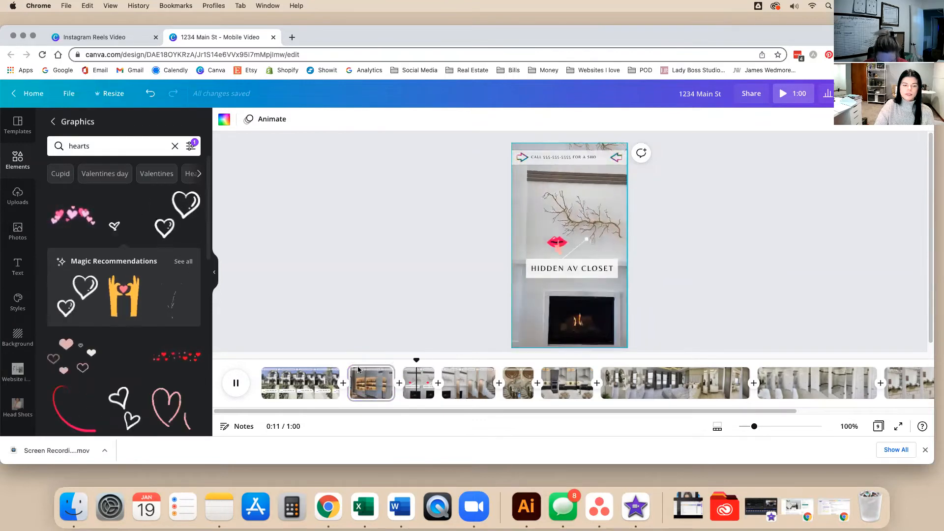
key(space)
click(376, 386)
key(Delete)
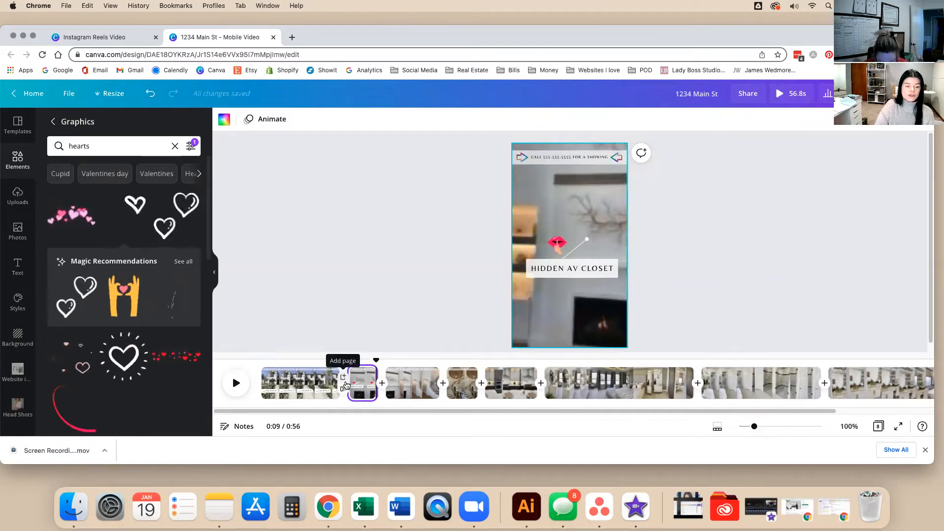
Preview Dissolve, Slide, inward Circle Wipe and Line Wipe transitions between the first two clips.
click(367, 286)
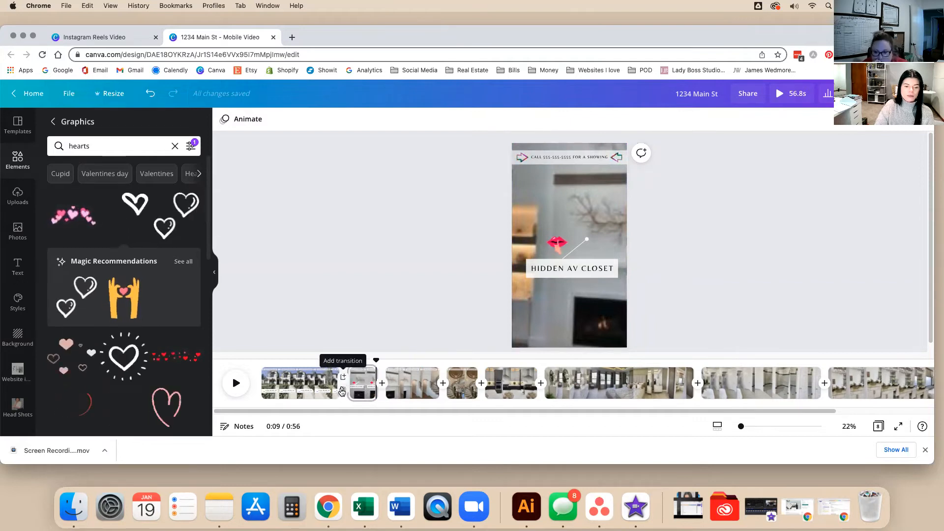
click(343, 391)
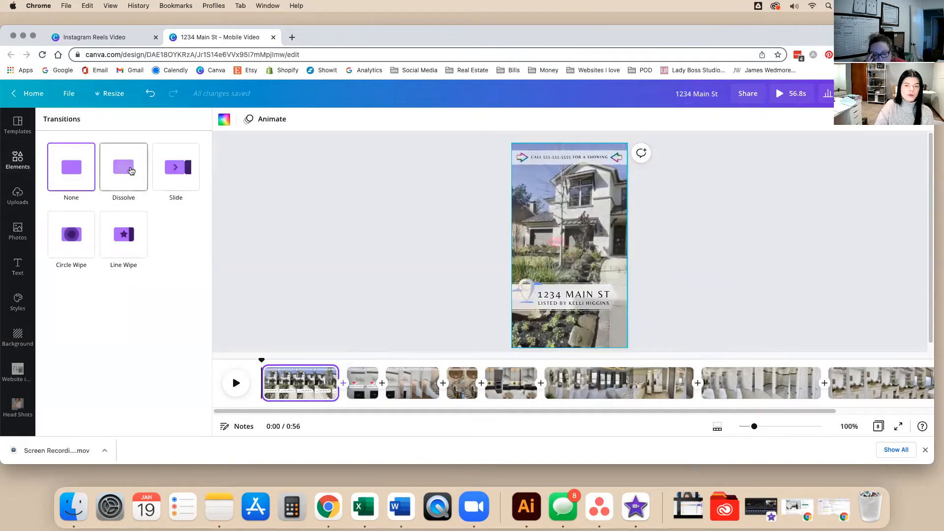
click(145, 176)
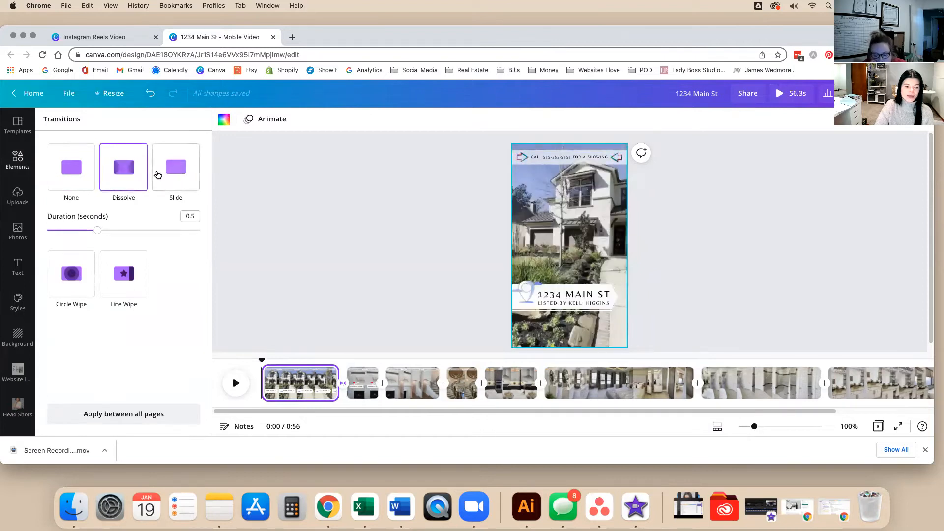
click(158, 175)
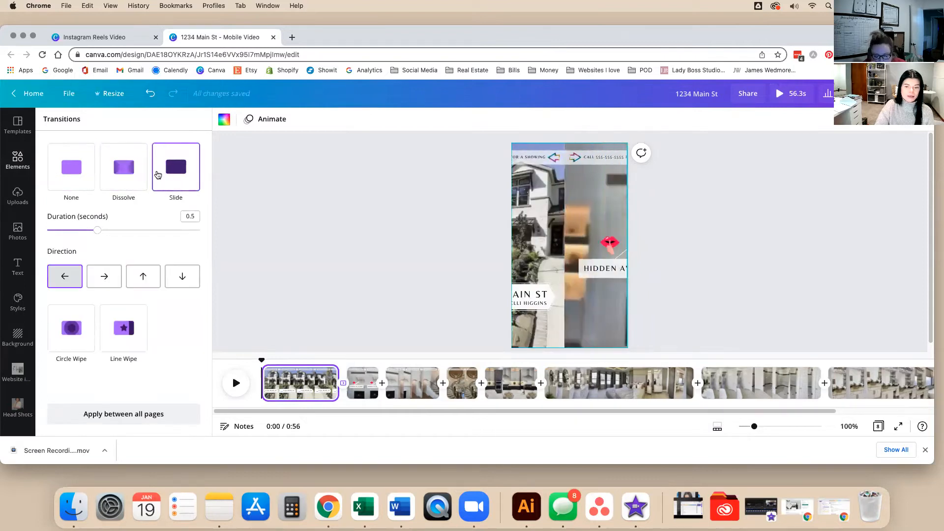
click(56, 321)
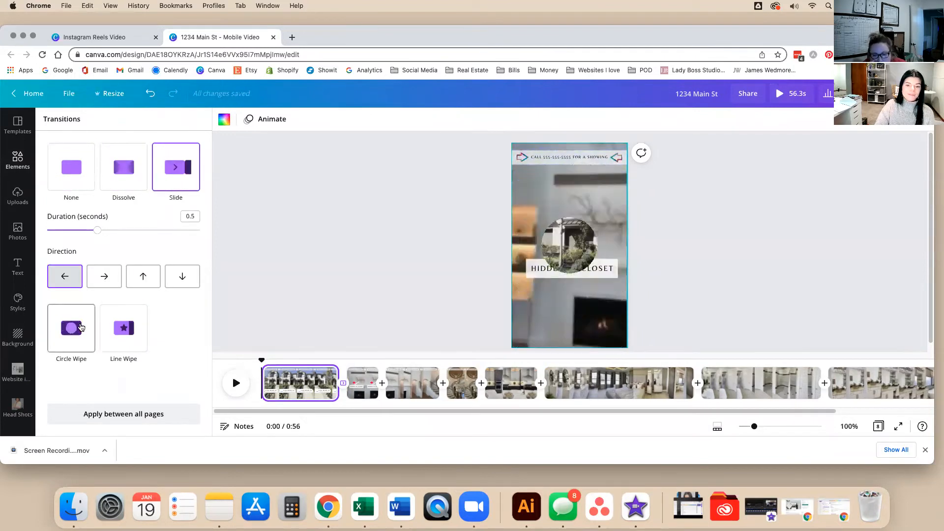
click(73, 348)
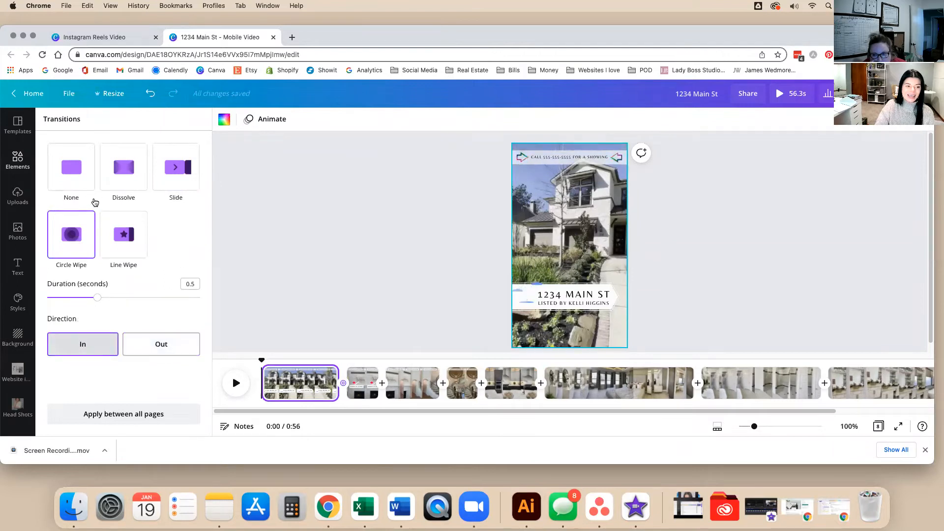
click(137, 246)
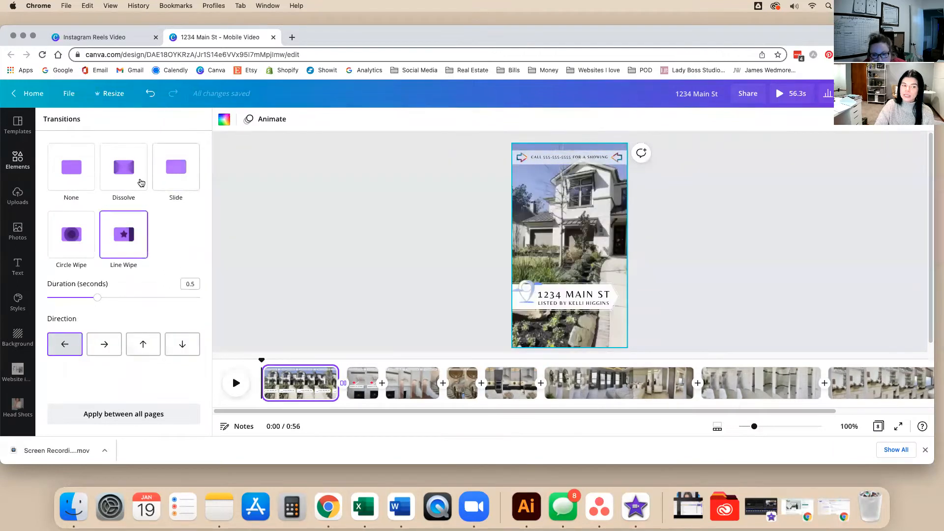
Revisit Dissolve and Slide, then settle on no transition and close the choices.
click(141, 180)
click(138, 177)
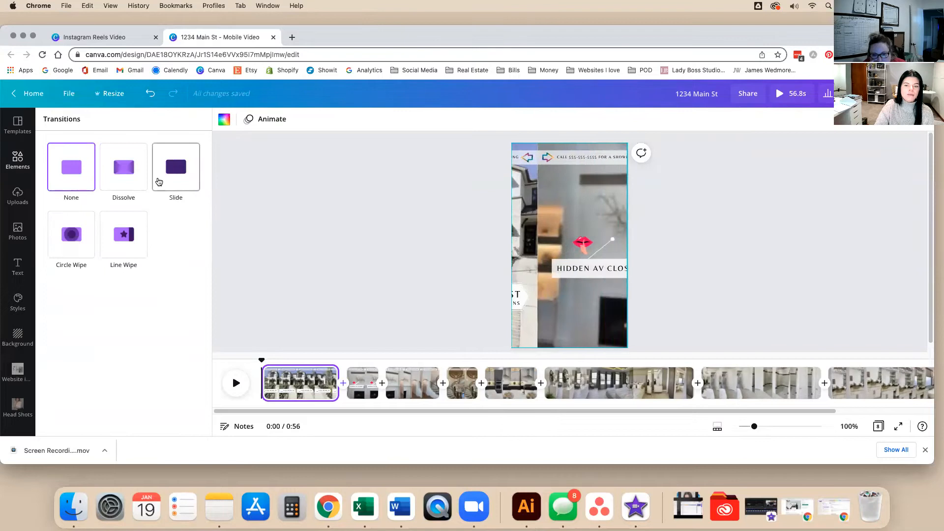
click(160, 179)
click(125, 176)
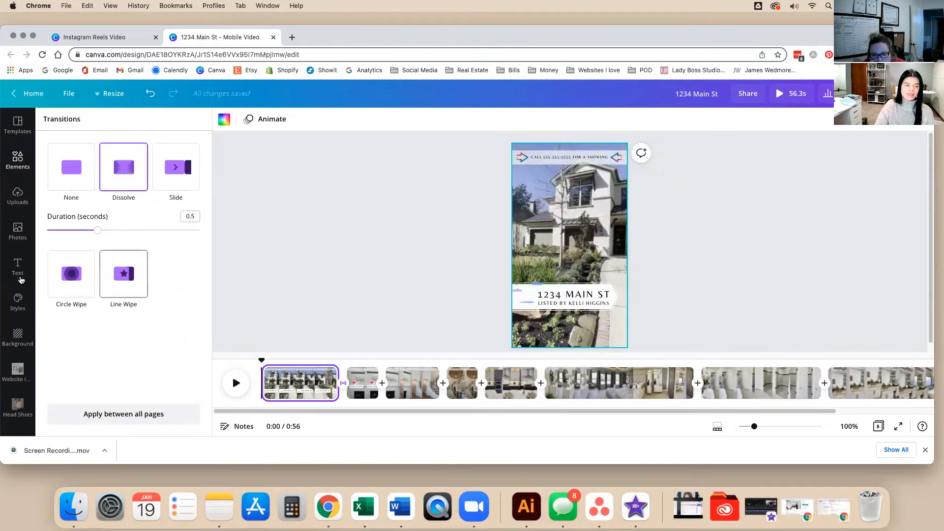
click(94, 186)
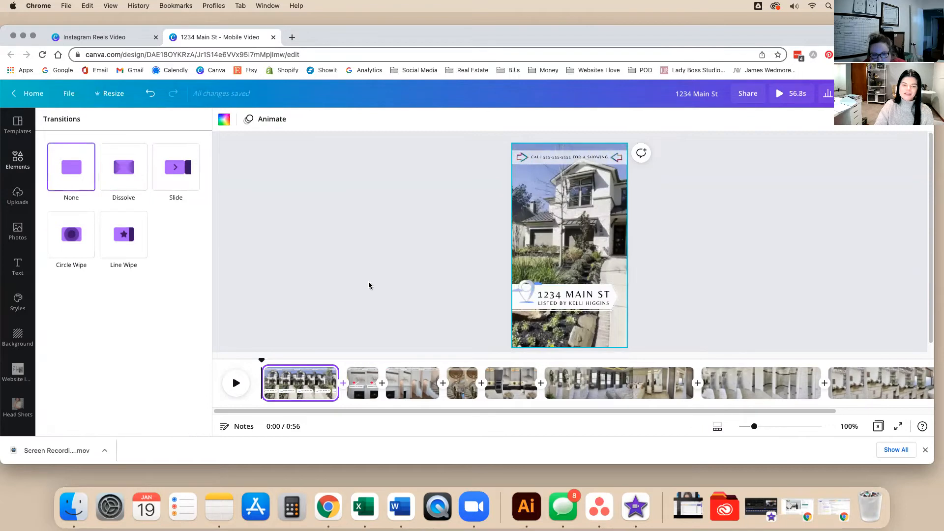
click(367, 281)
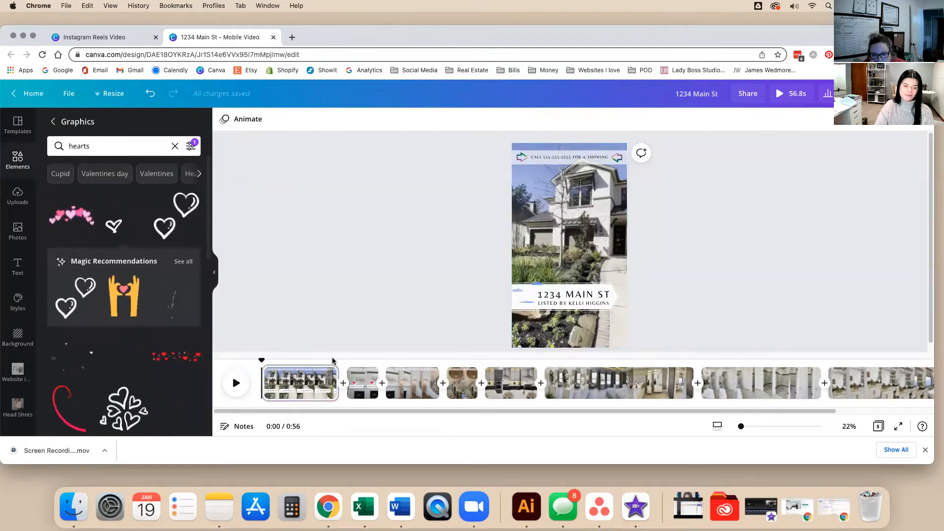
Play the video from the end of the first clip through the second clip.
click(333, 362)
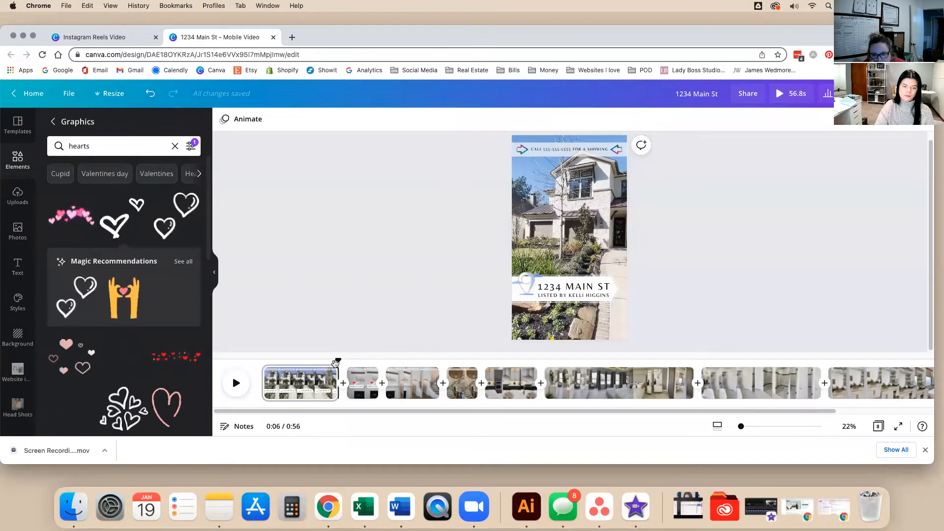
key(space)
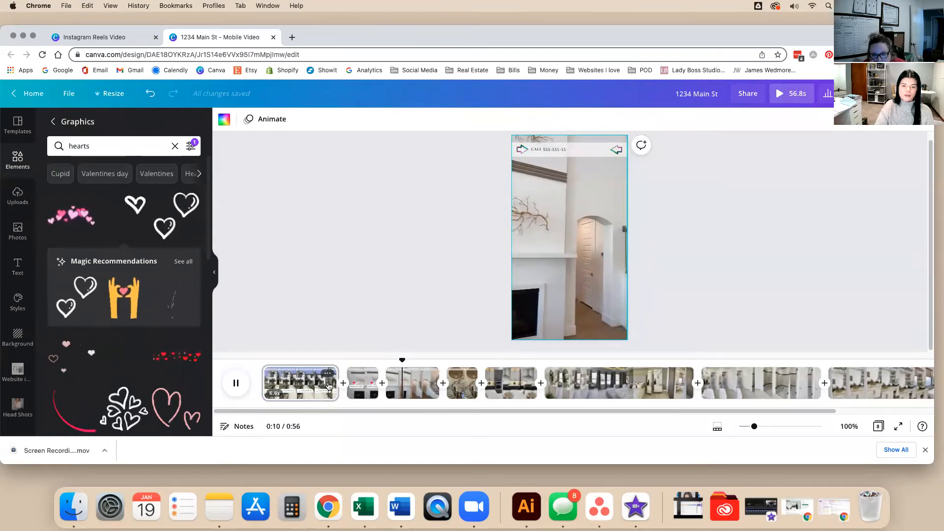
click(372, 374)
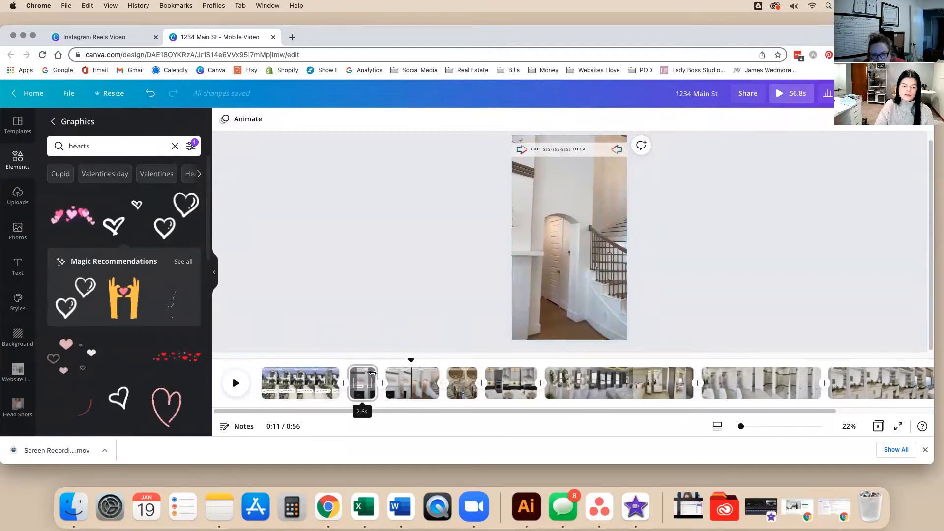
key(space)
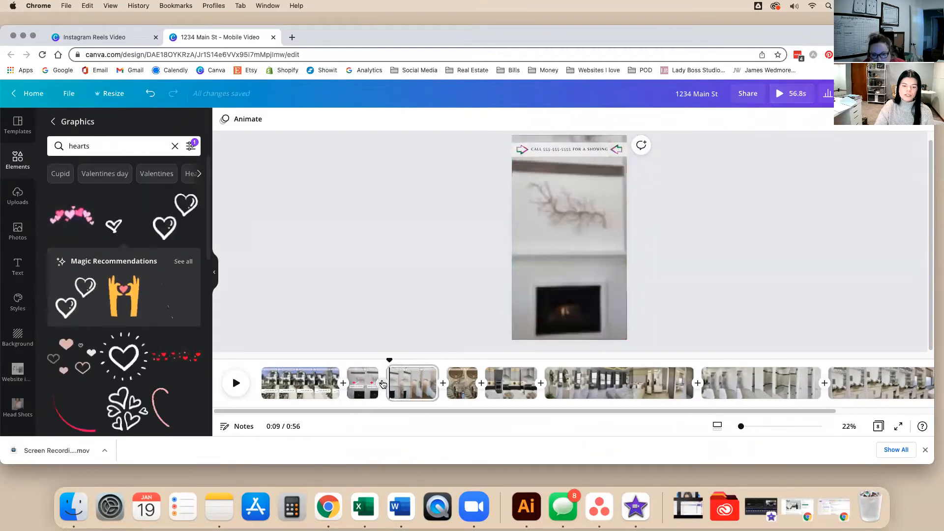
Add a 0.3-second Dissolve between the second and third clips.
click(382, 392)
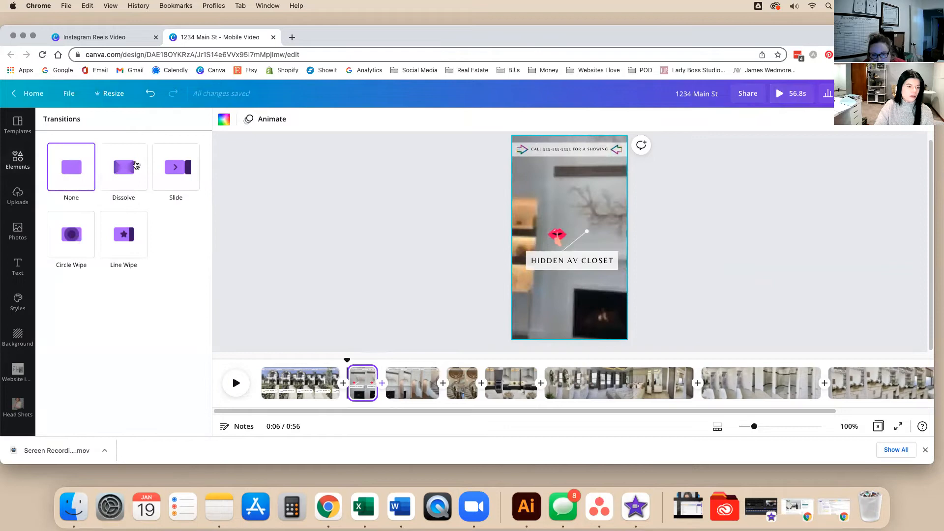
click(136, 165)
click(177, 168)
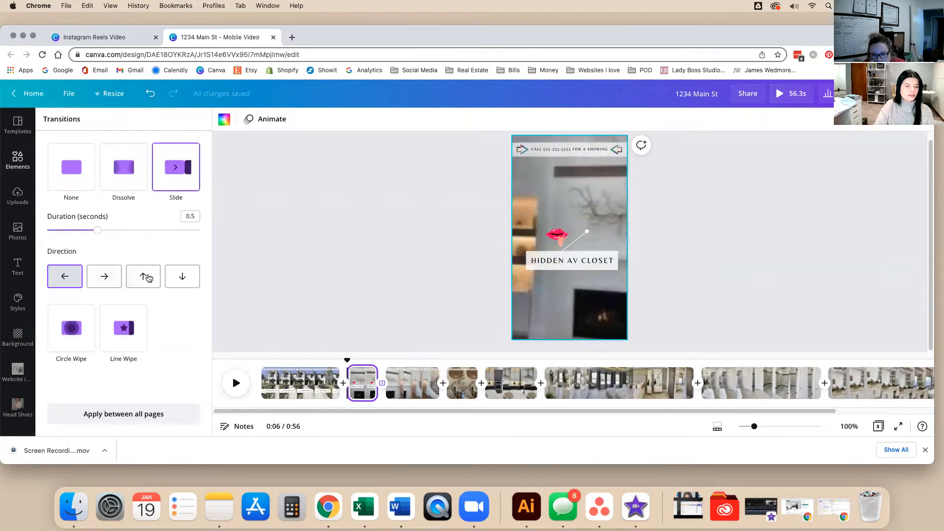
click(110, 173)
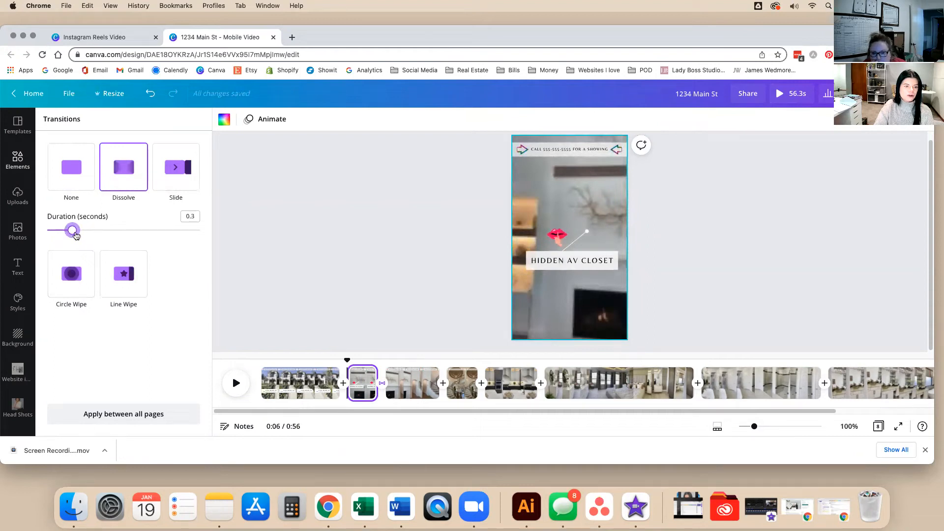
click(368, 283)
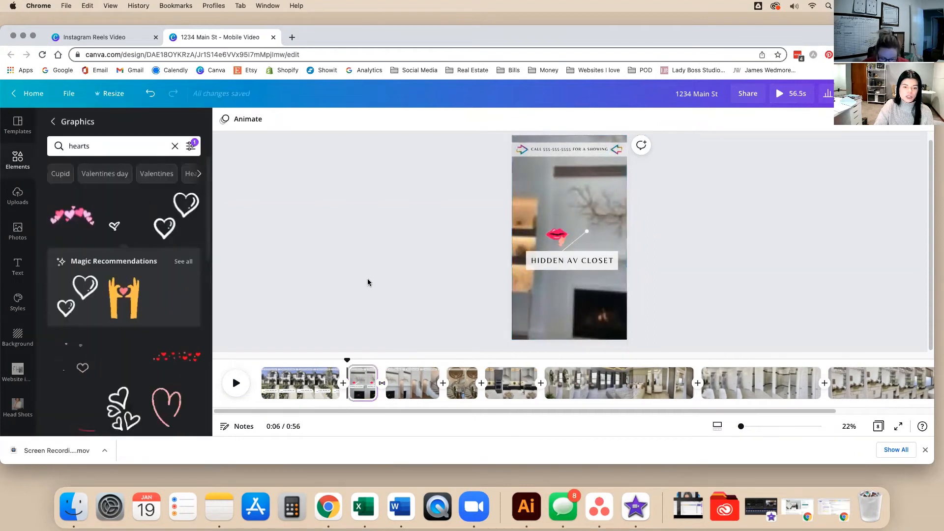
Split the bedroom clip at the pause point and delete the unwanted piece of footage.
drag(337, 360, 334, 362)
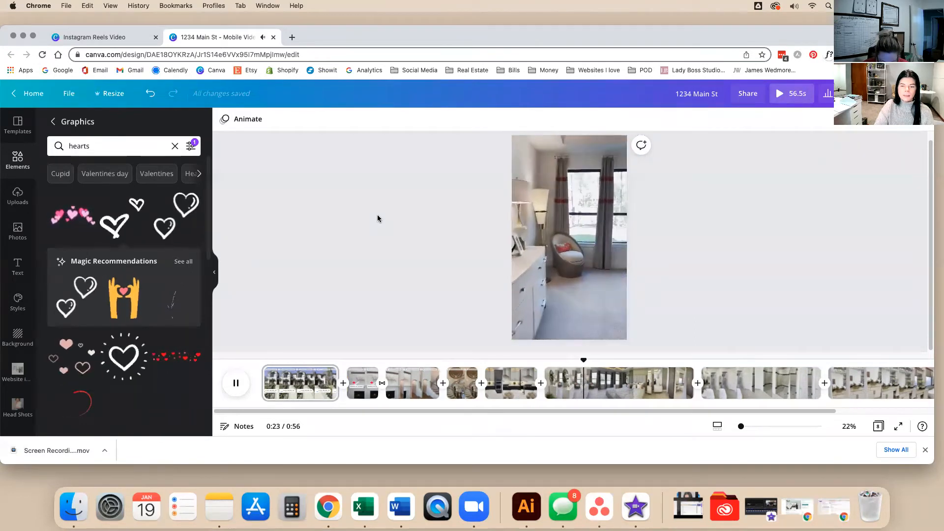
key(space)
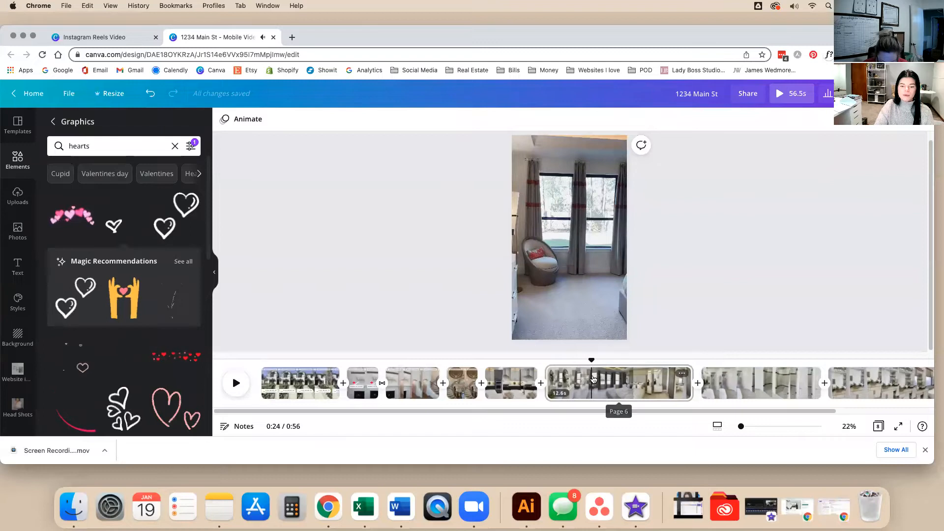
right_click(594, 380)
click(615, 336)
click(553, 390)
key(Delete)
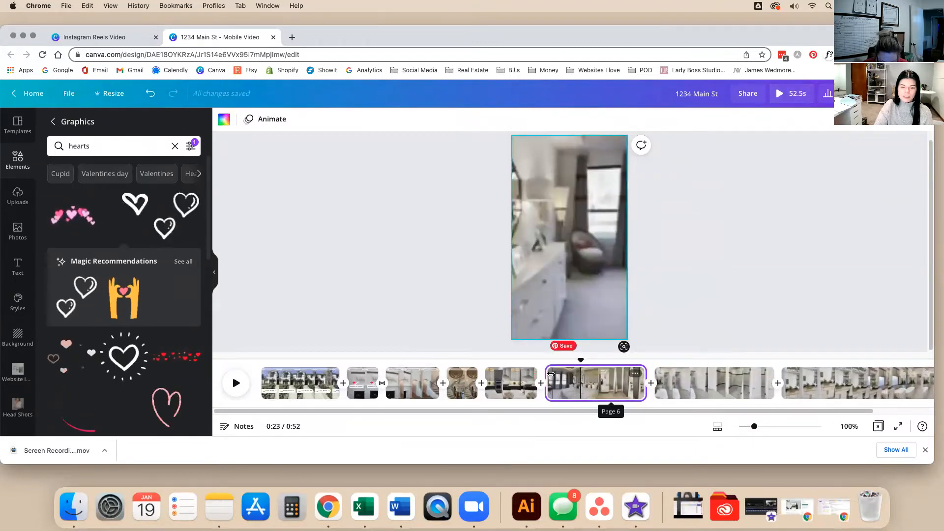
key(space)
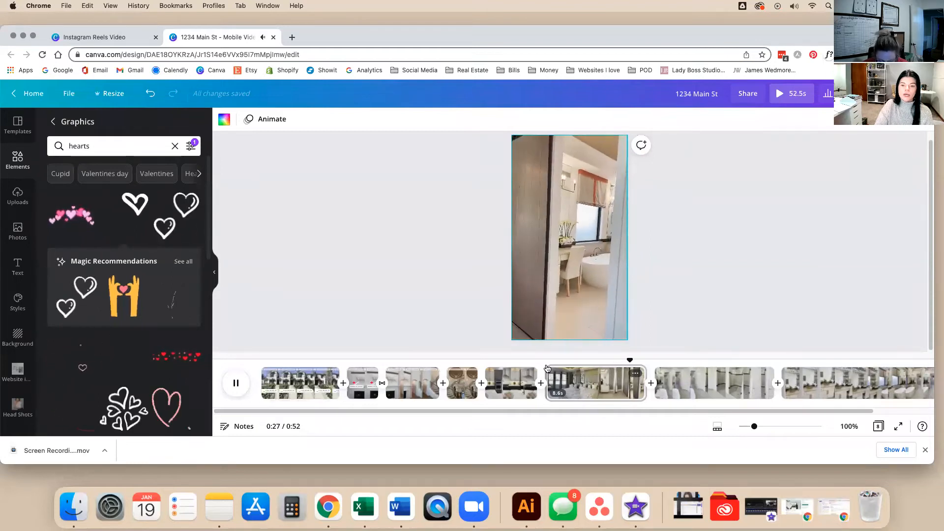
Split the clip again, delete the short leftover piece, and play back the edited section.
click(608, 381)
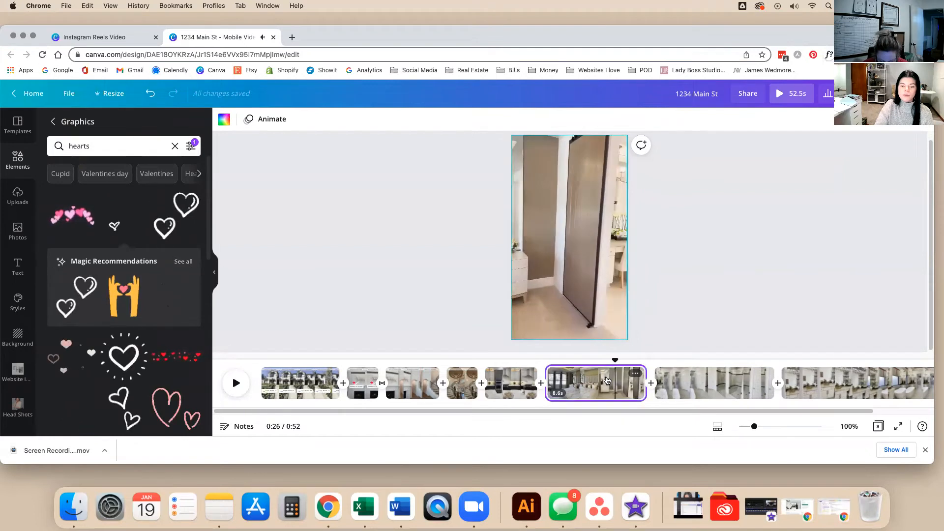
right_click(616, 383)
click(628, 331)
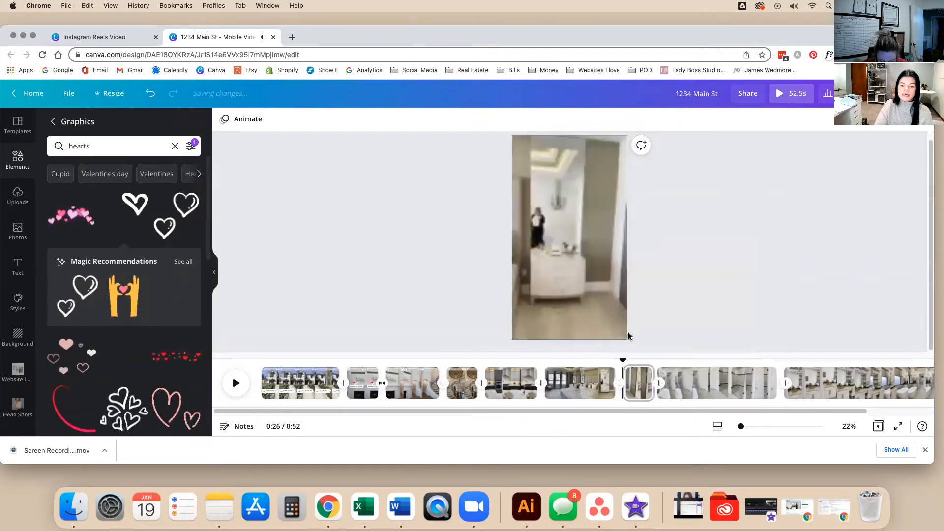
click(635, 381)
key(Delete)
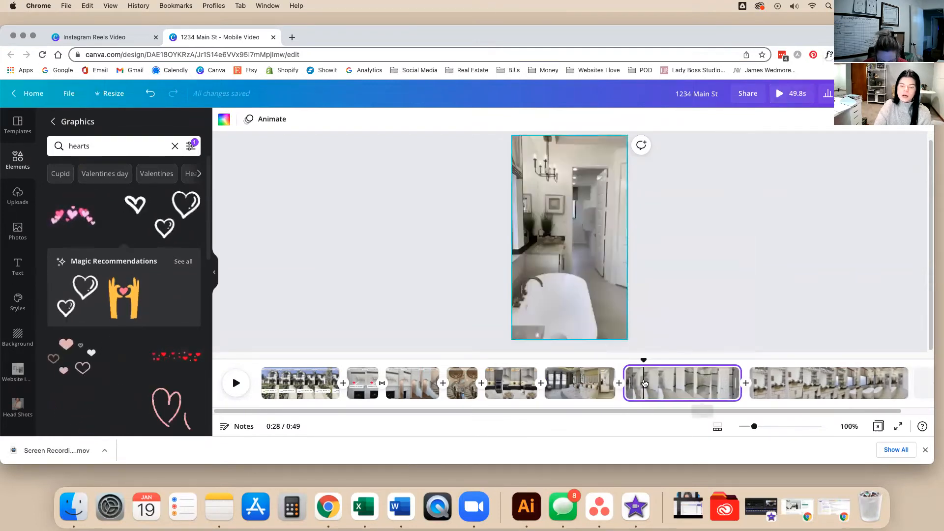
click(626, 372)
key(space)
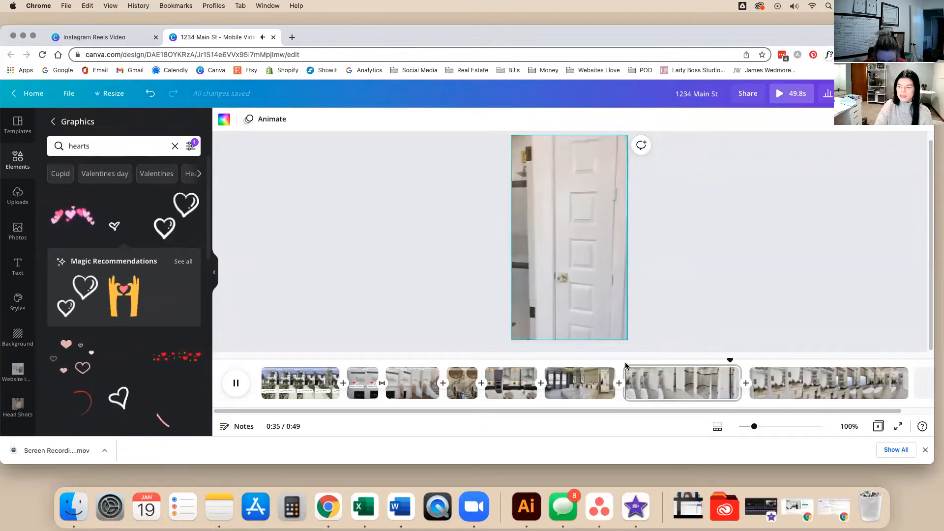
click(634, 369)
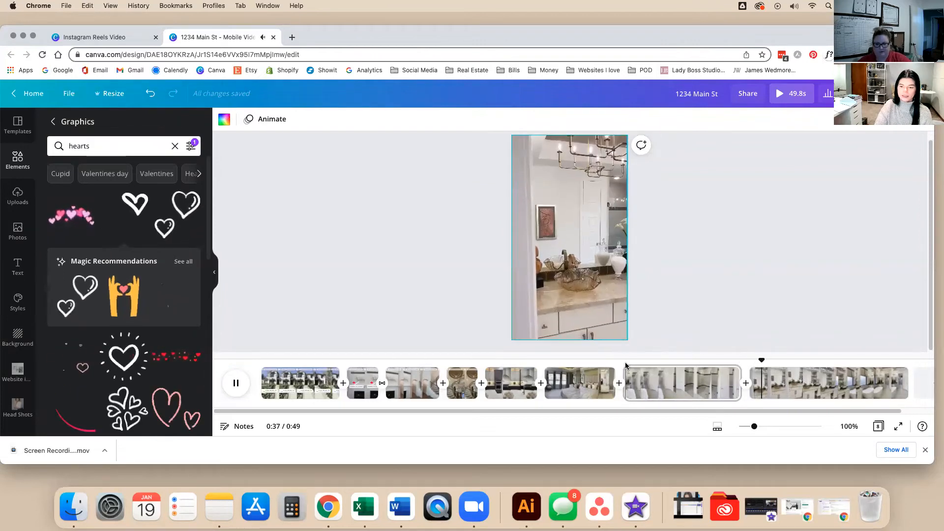
key(space)
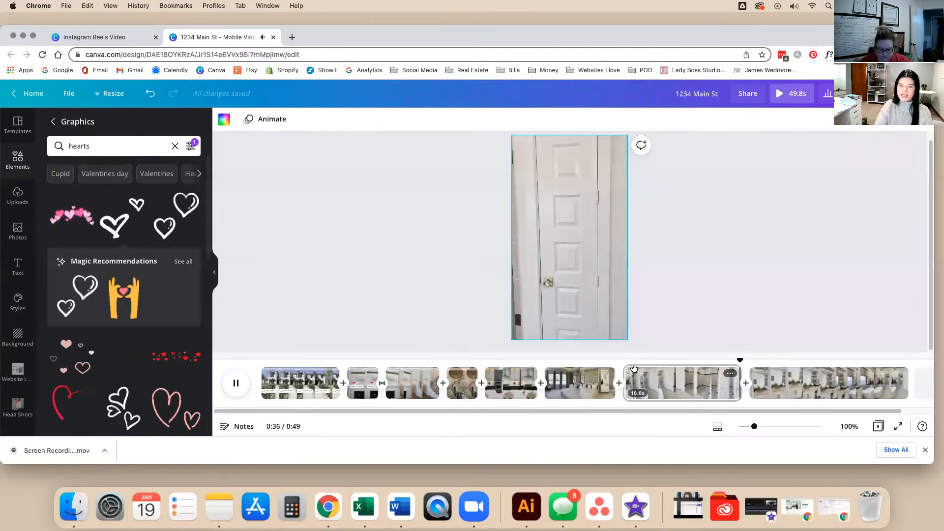
key(space)
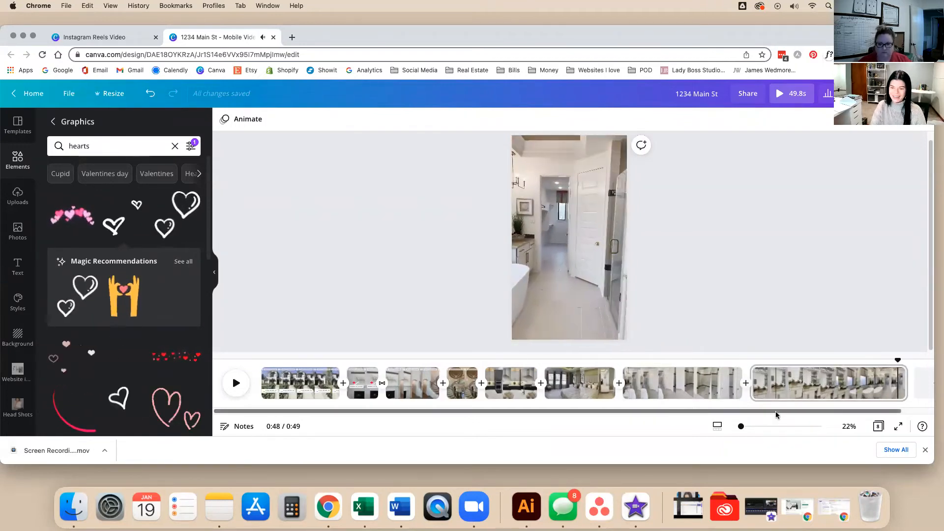
Scroll down the left sidebar to the Canva Training Videos folder and open it.
scroll(7, 371, down, 10)
scroll(7, 370, down, 5)
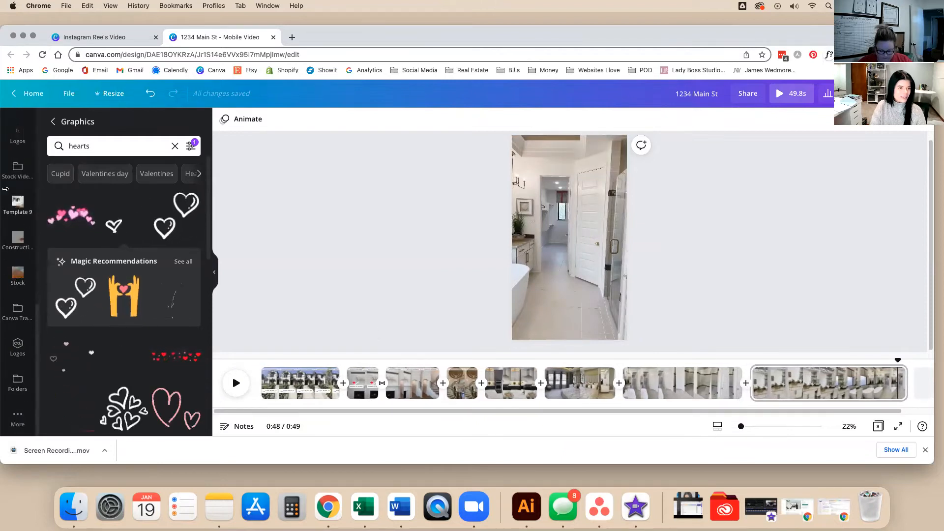
click(22, 317)
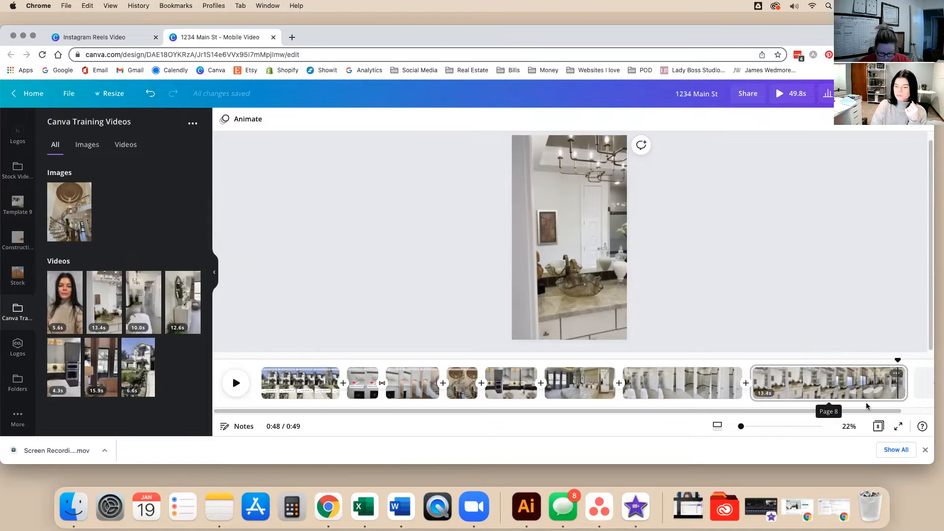
Split the final bathroom clip near 0:37 and delete its leftover tail.
scroll(865, 413, right, 2)
drag(857, 363, 771, 346)
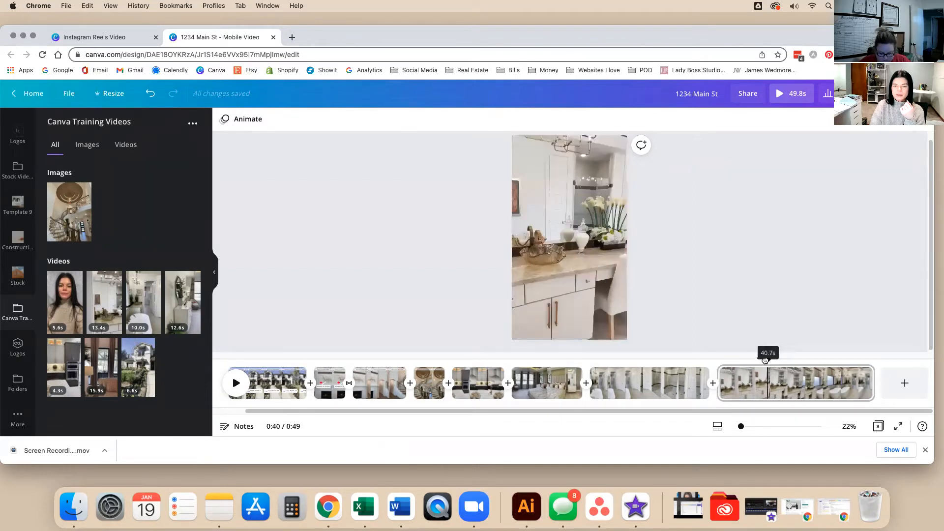
drag(765, 362, 731, 363)
key(space)
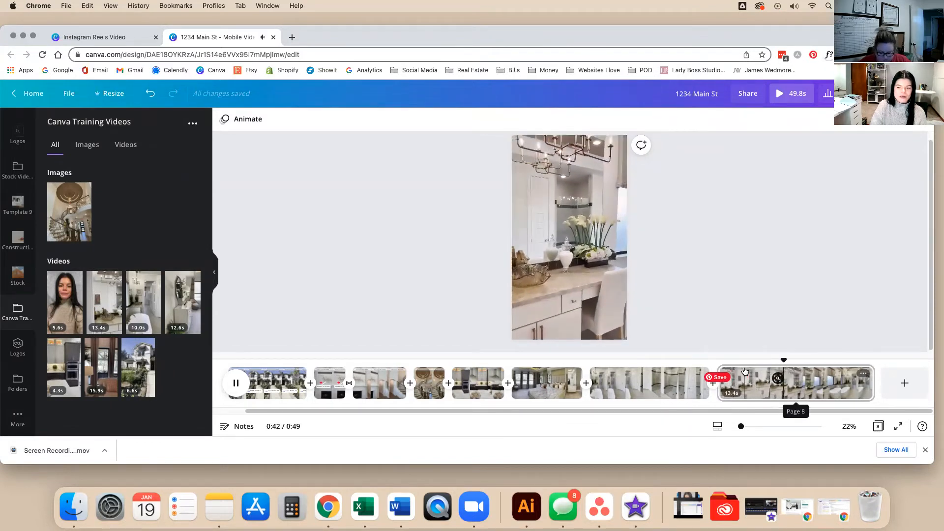
key(space)
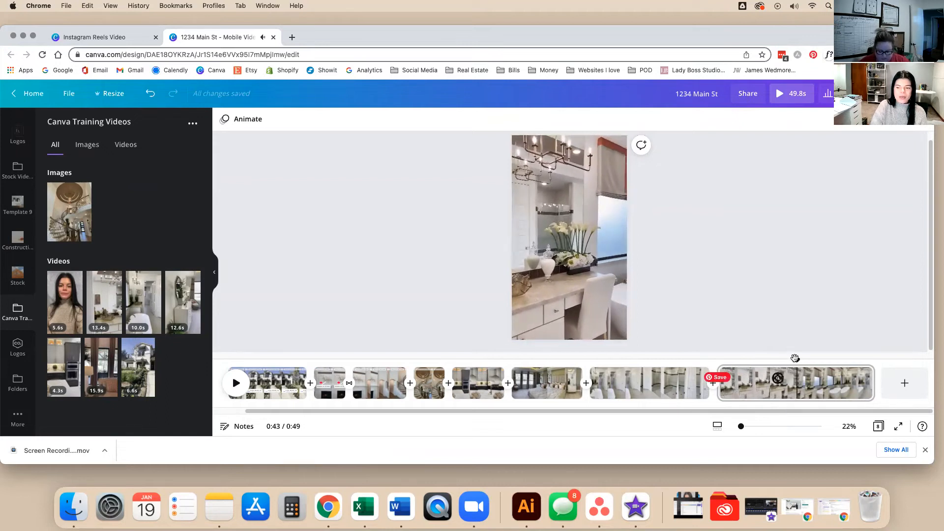
drag(795, 358, 791, 359)
right_click(791, 376)
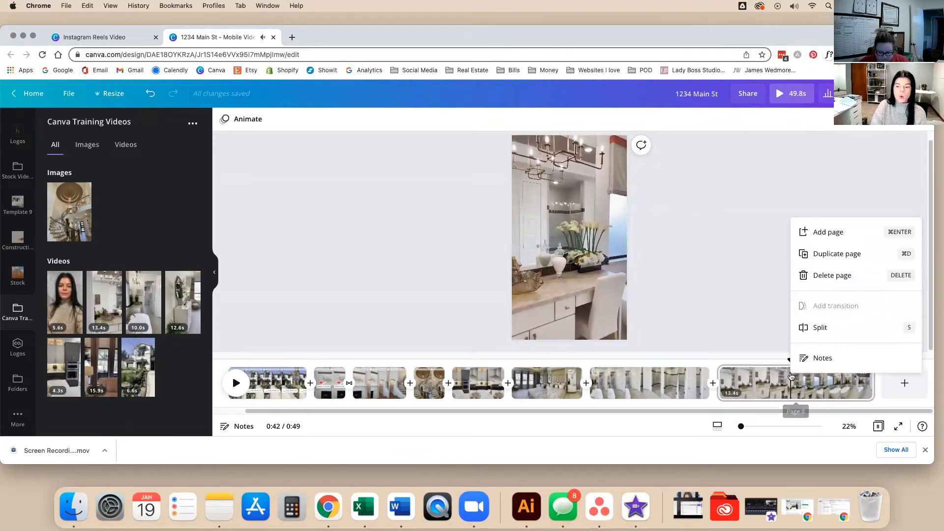
click(802, 327)
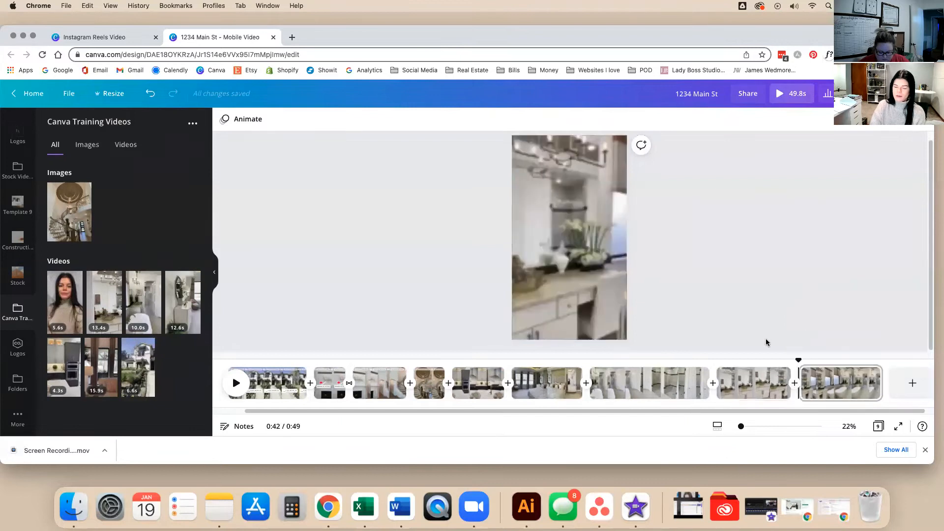
click(781, 374)
key(Delete)
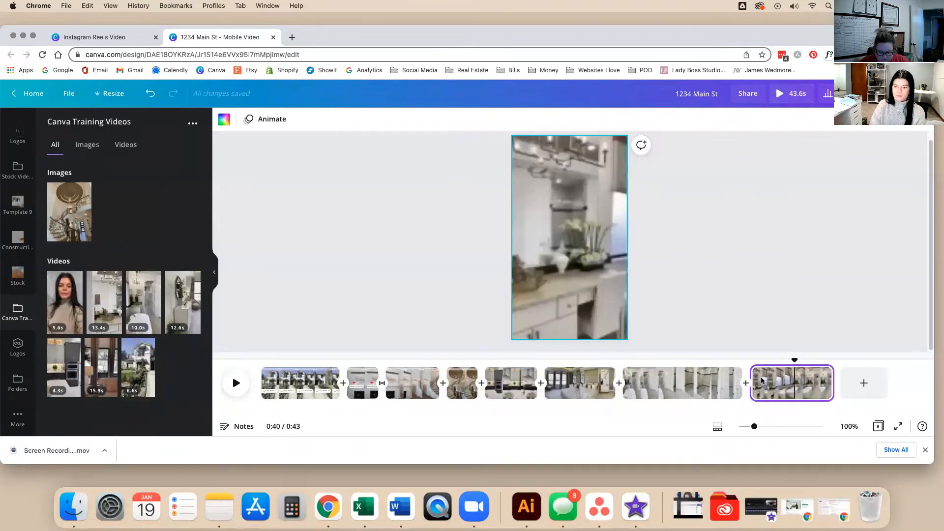
Delete the short kitchen clip, then review the staircase and bedroom pages and the showing banner.
drag(795, 360, 508, 382)
click(527, 395)
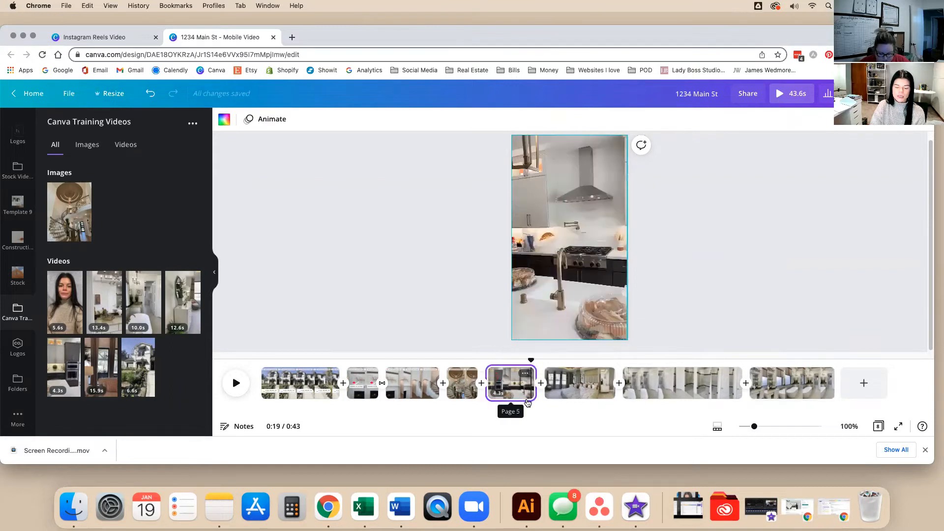
key(Delete)
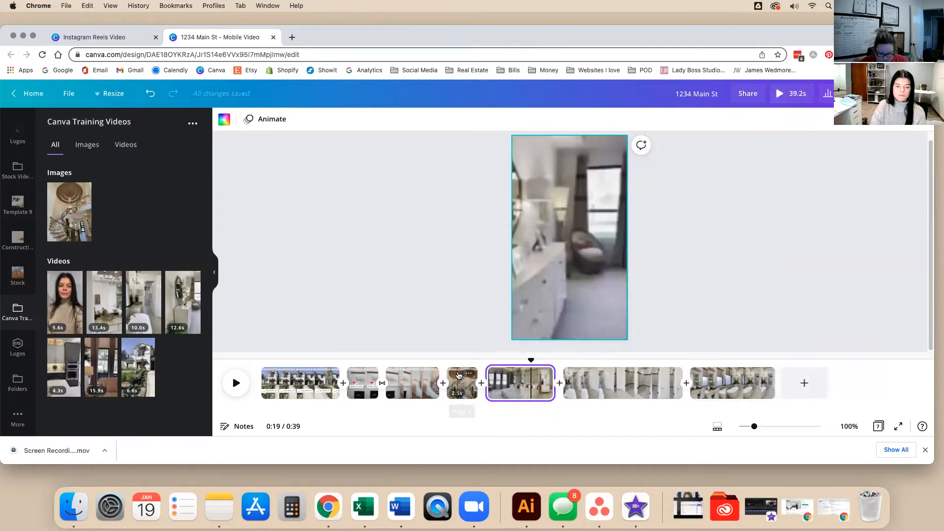
click(458, 375)
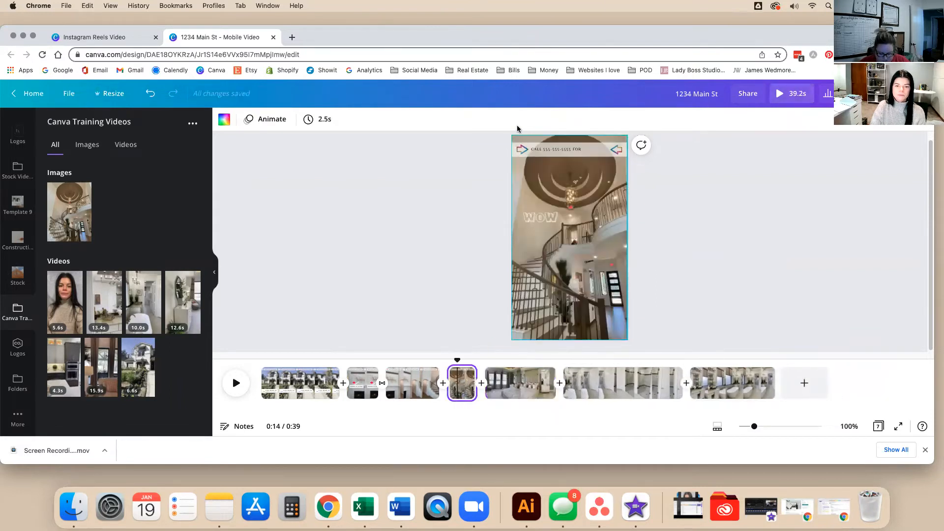
click(657, 163)
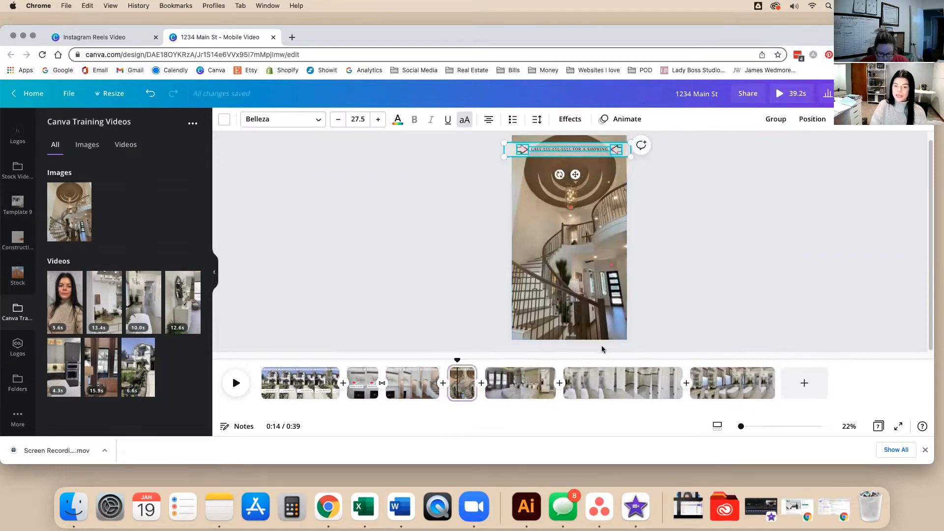
click(544, 383)
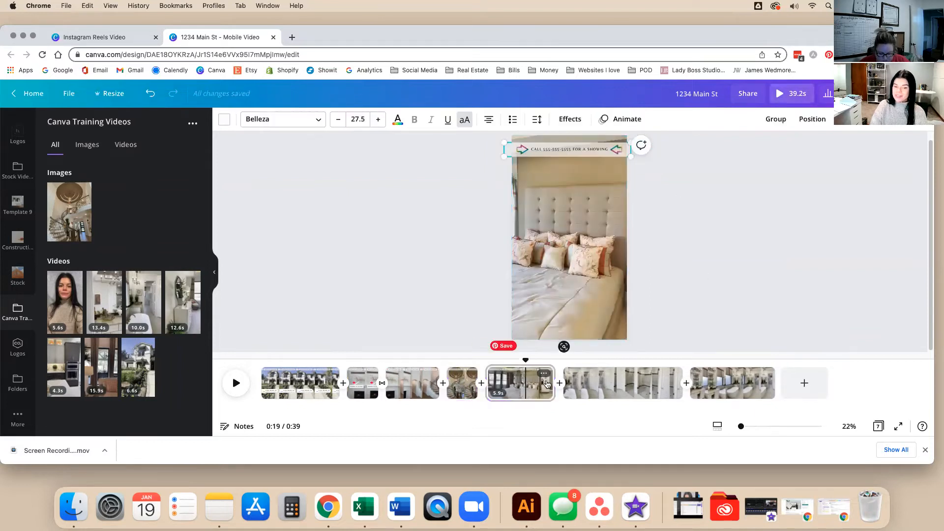
click(613, 395)
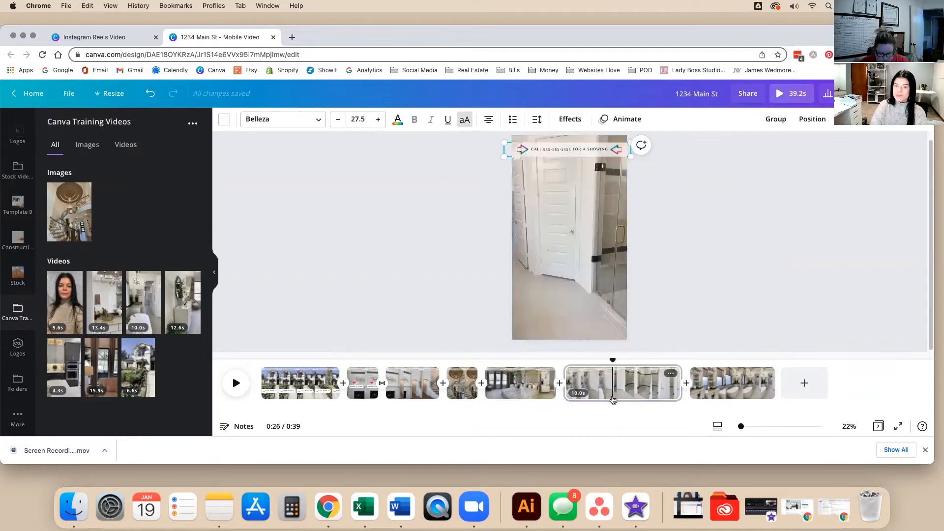
click(718, 379)
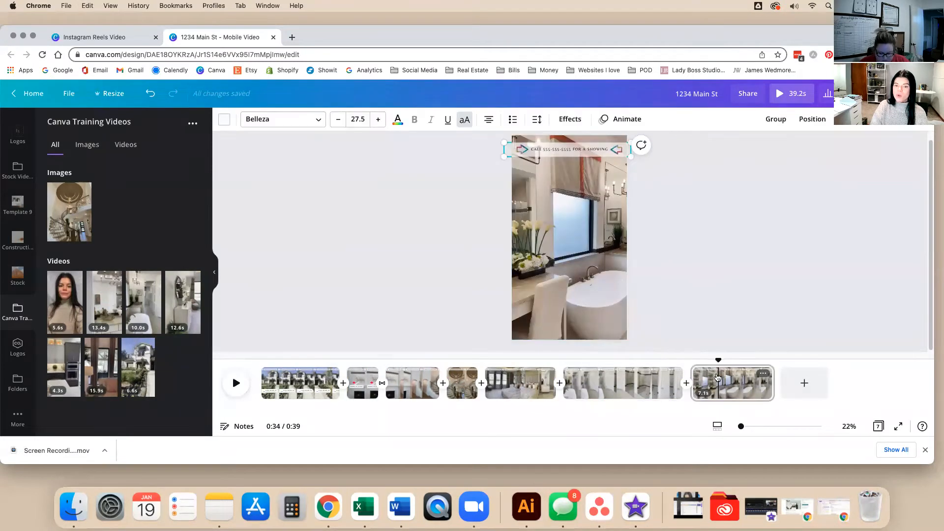
click(701, 269)
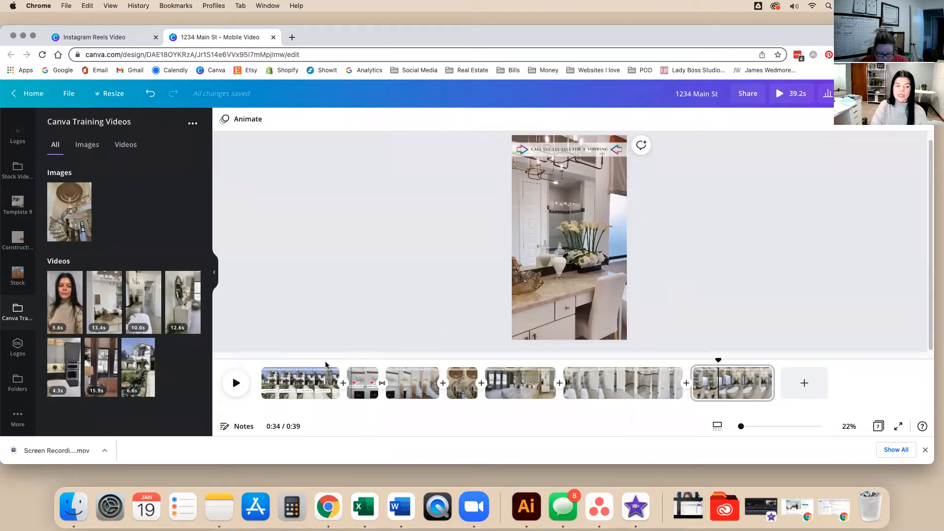
click(264, 369)
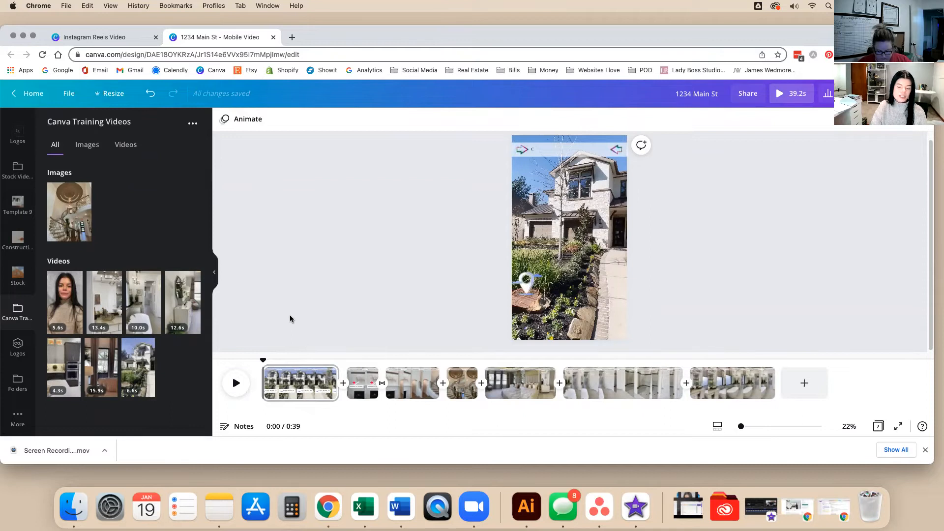
Add a blank 5-second page at the end of the timeline and scrub through the video.
click(805, 386)
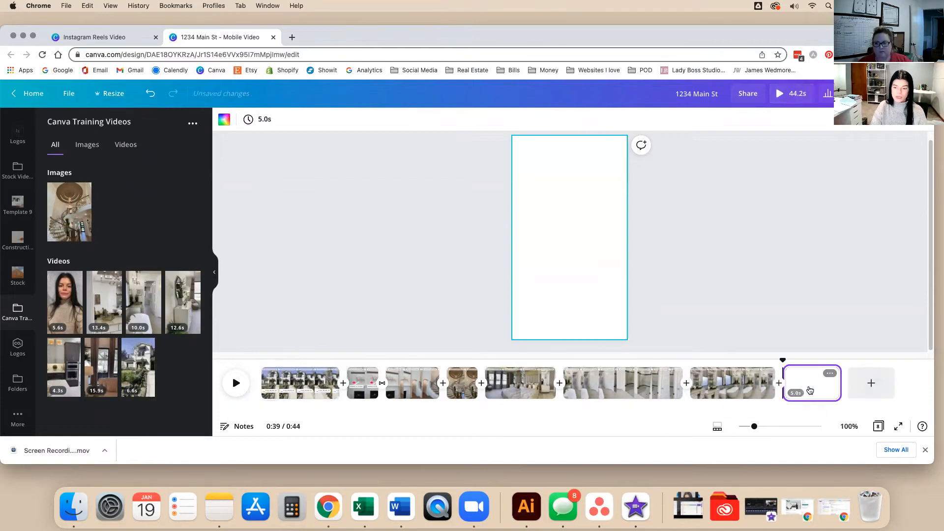
click(816, 388)
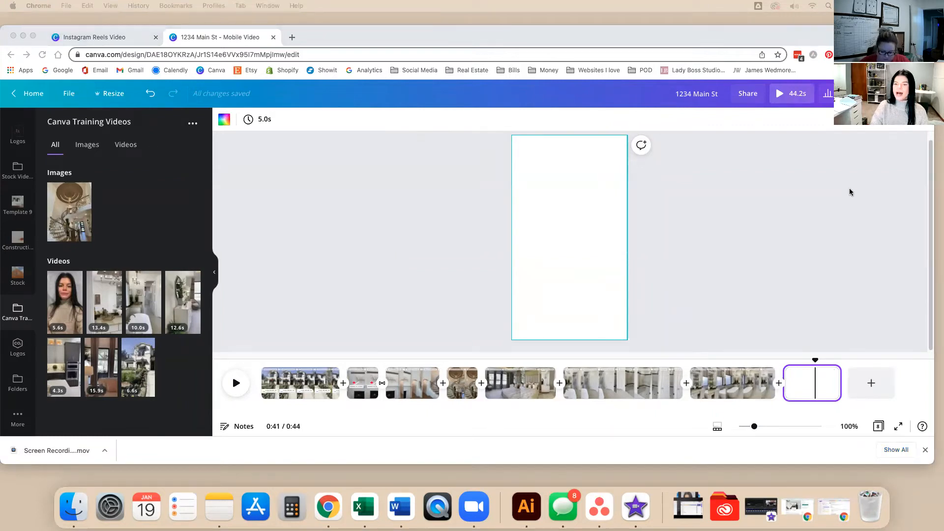
click(820, 226)
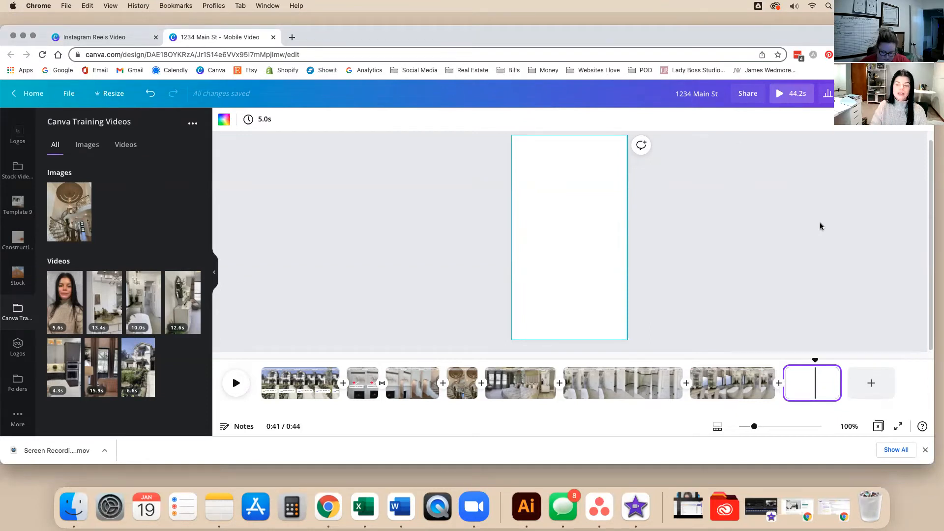
drag(818, 361, 261, 361)
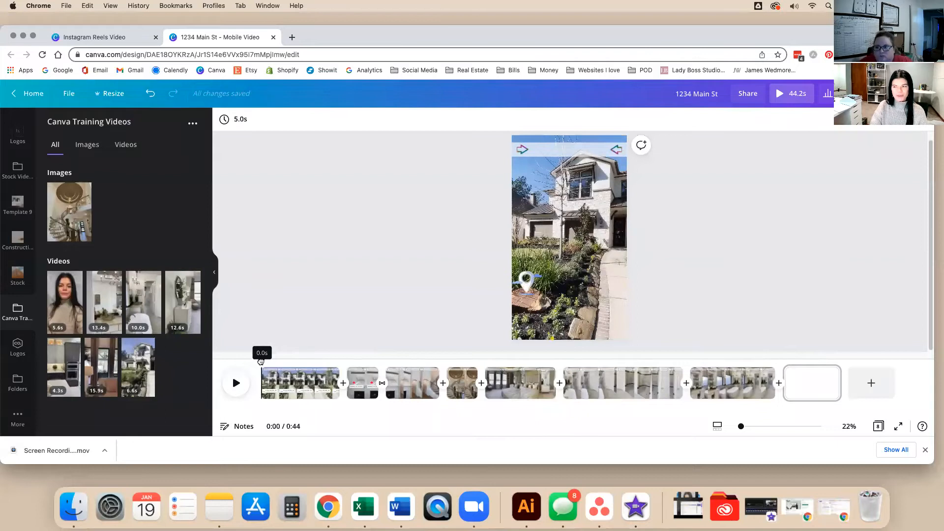
drag(261, 362, 368, 362)
drag(428, 376, 825, 385)
click(825, 385)
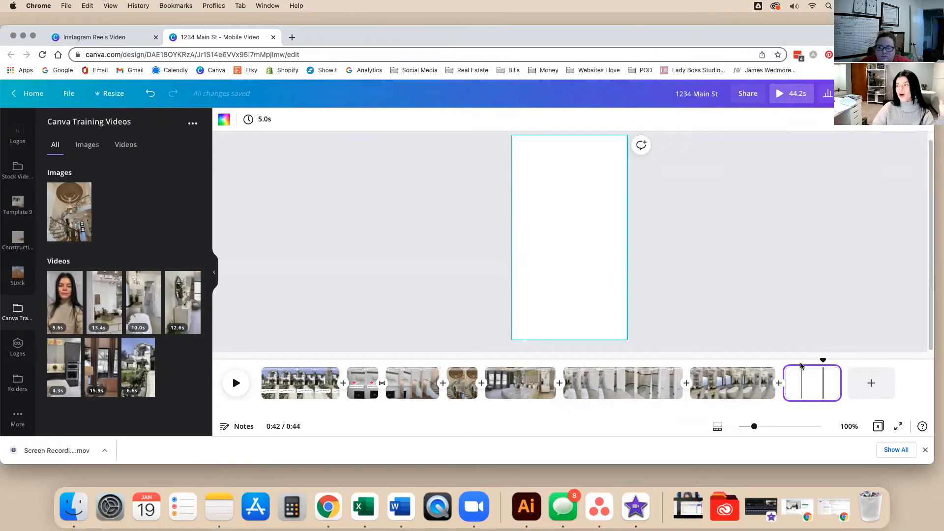
On the opening house page, add a new text box and clear its placeholder text.
click(318, 386)
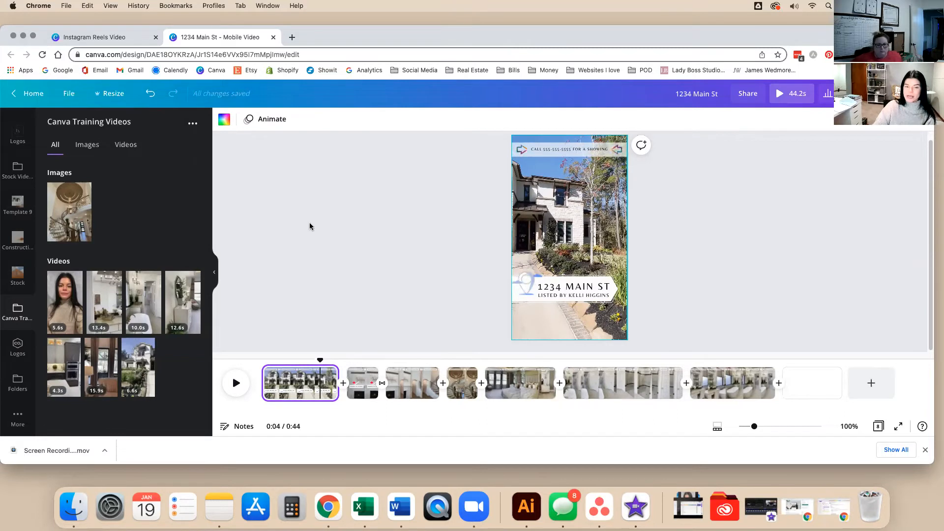
click(317, 237)
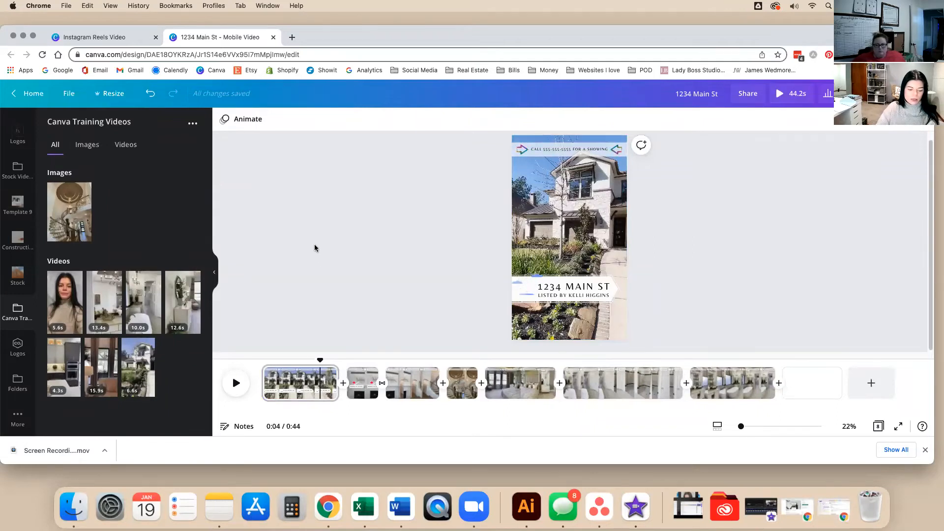
click(610, 237)
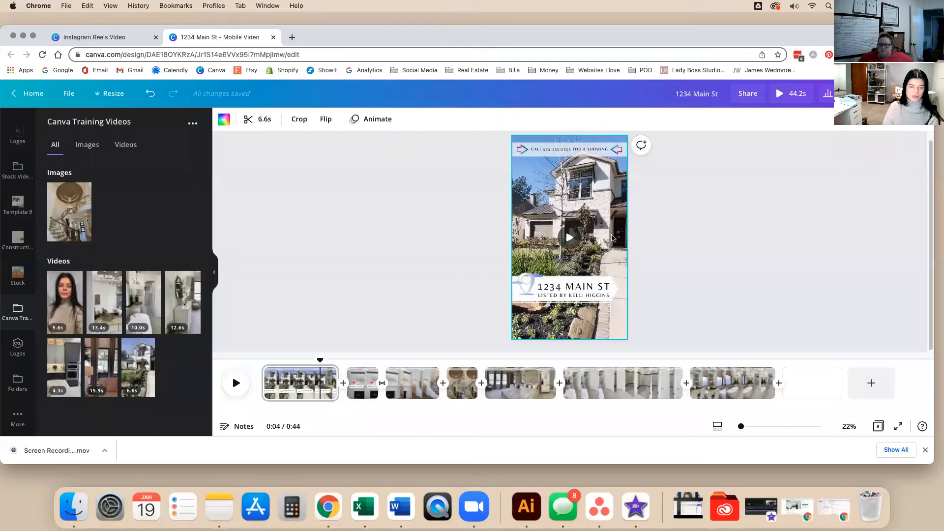
key(t)
key(BackSpace)
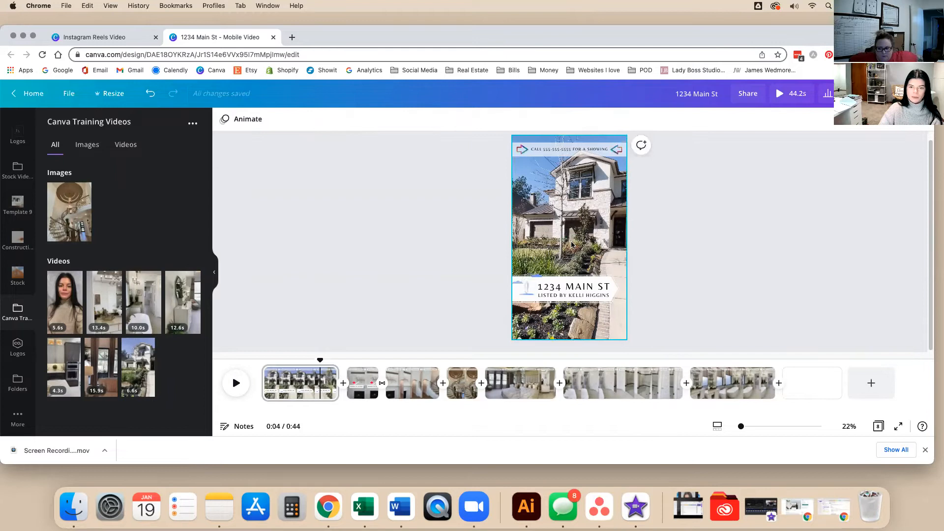
Type 'PRICE AT THE END' on one line, centred just above the 1234 MAIN ST banner.
drag(586, 236, 640, 273)
text(PRICE AT )
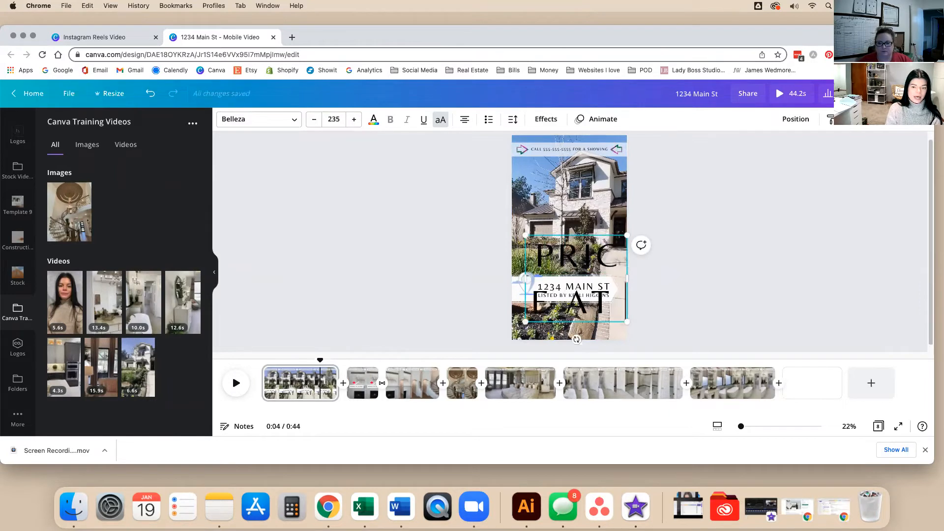
text(THE END)
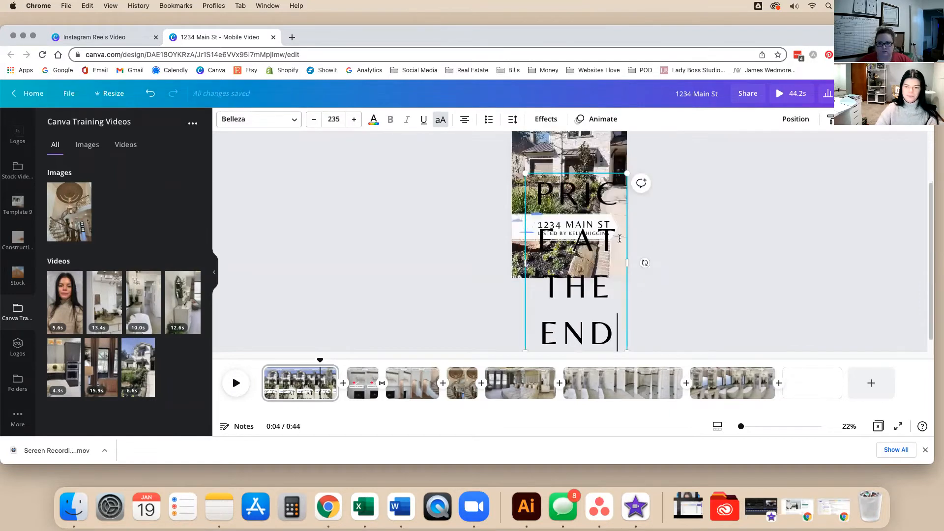
drag(628, 252, 614, 269)
click(560, 282)
drag(557, 271, 550, 265)
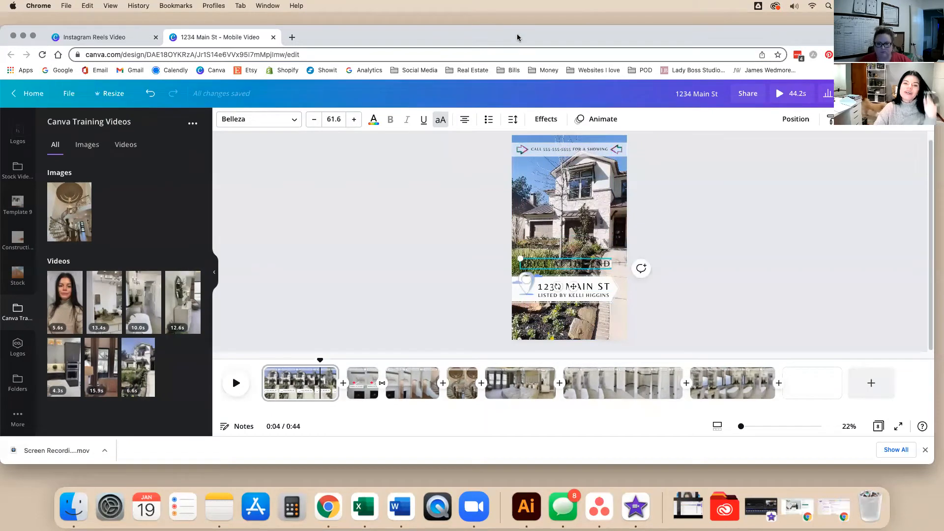
click(712, 181)
drag(593, 266, 591, 194)
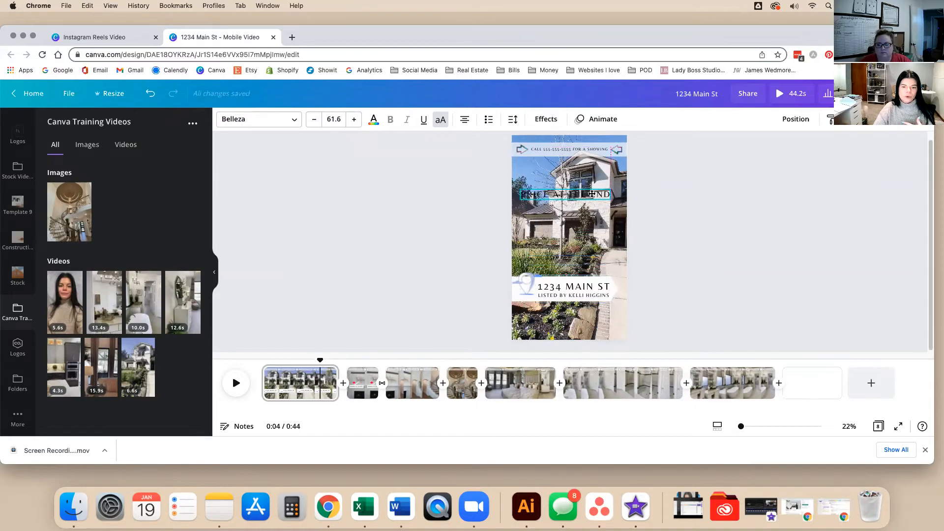
drag(594, 209, 597, 256)
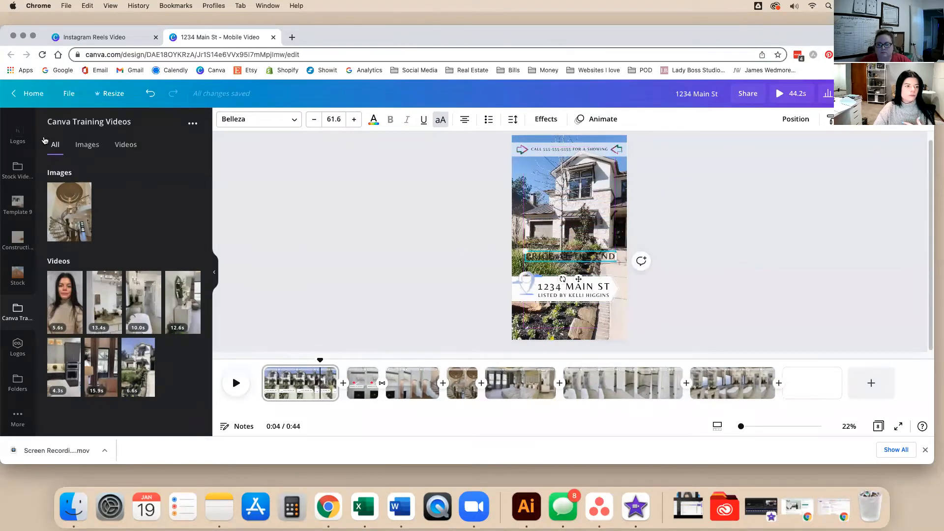
scroll(30, 330, up, 5)
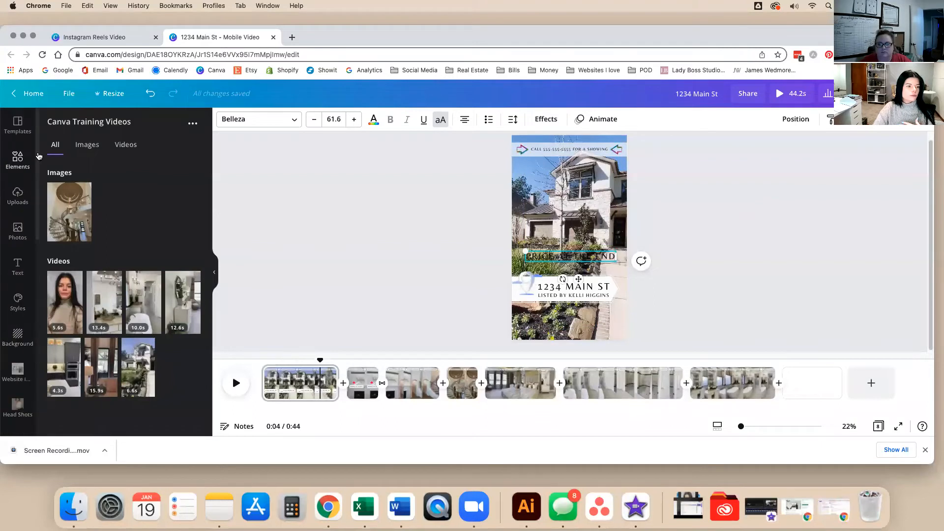
Search the Elements graphics for 'cloud'.
click(18, 159)
click(114, 146)
double_click(115, 146)
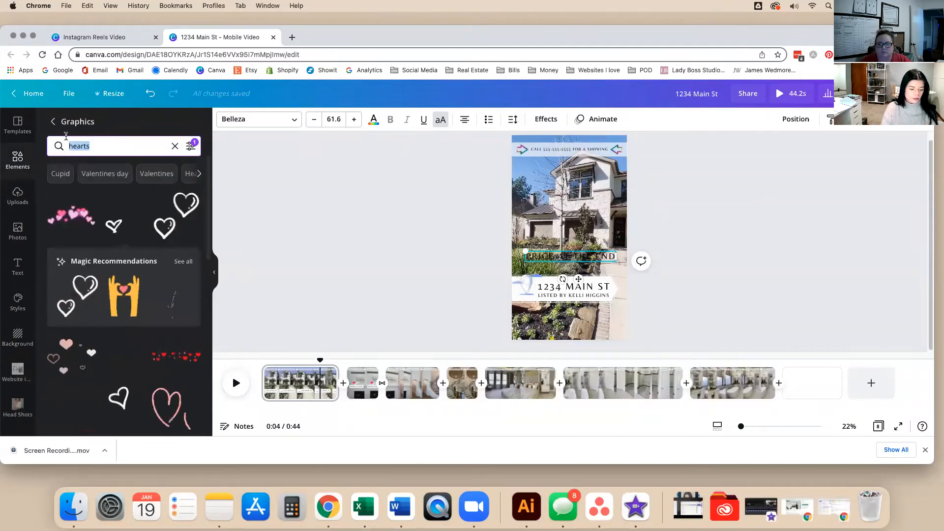
text(cloud)
key(Return)
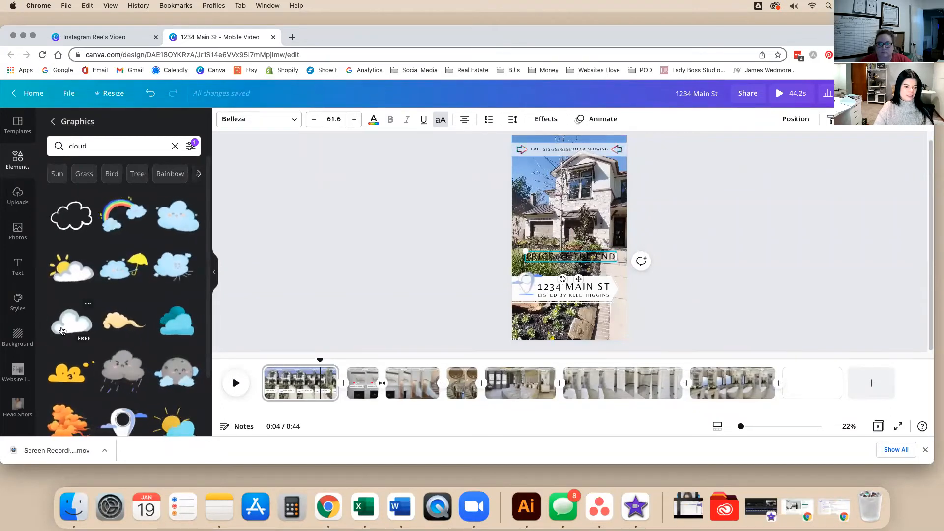
Add a white cloud graphic and move it above the PRICE AT THE END text.
scroll(62, 332, down, 4)
scroll(61, 326, down, 4)
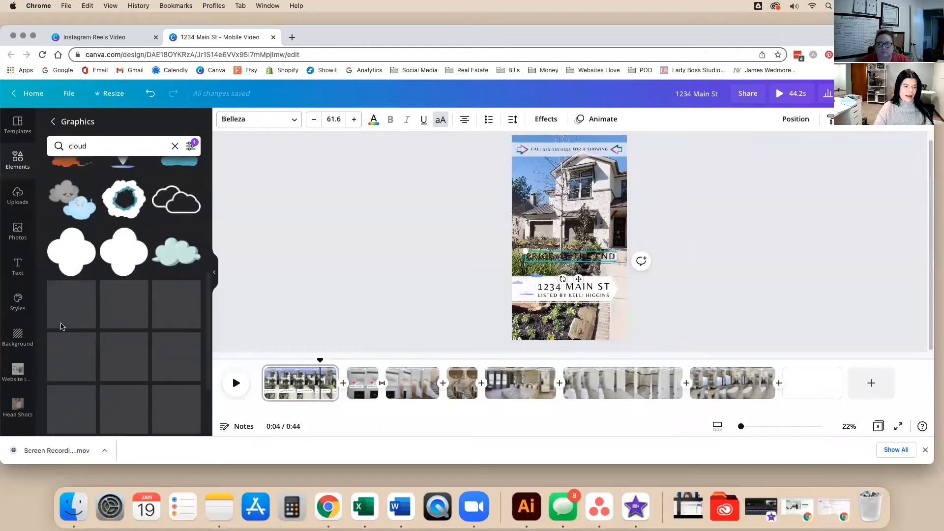
scroll(59, 326, down, 1)
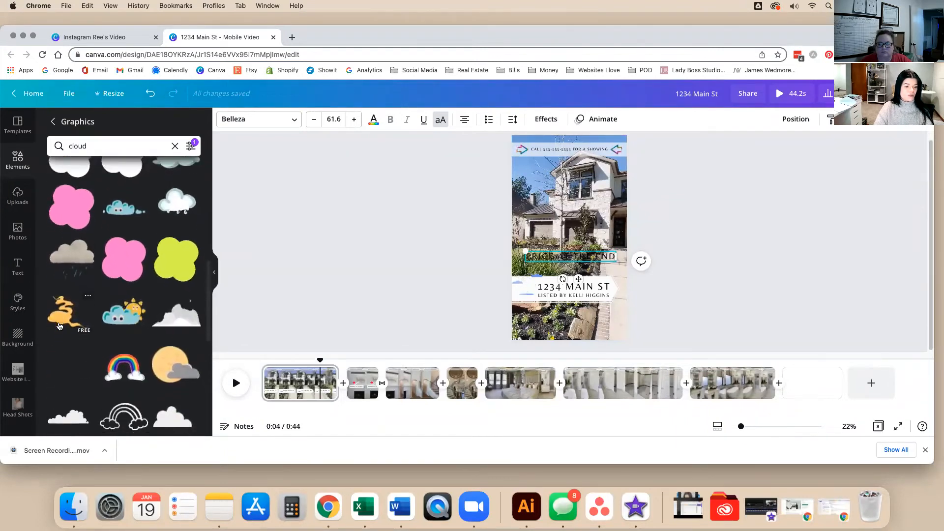
scroll(59, 326, down, 2)
scroll(59, 326, down, 2)
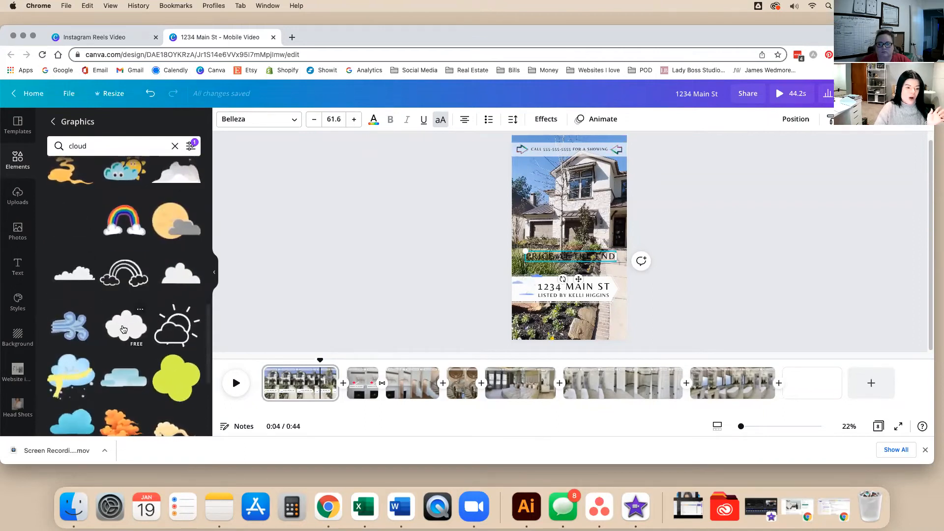
click(139, 338)
drag(573, 234, 579, 215)
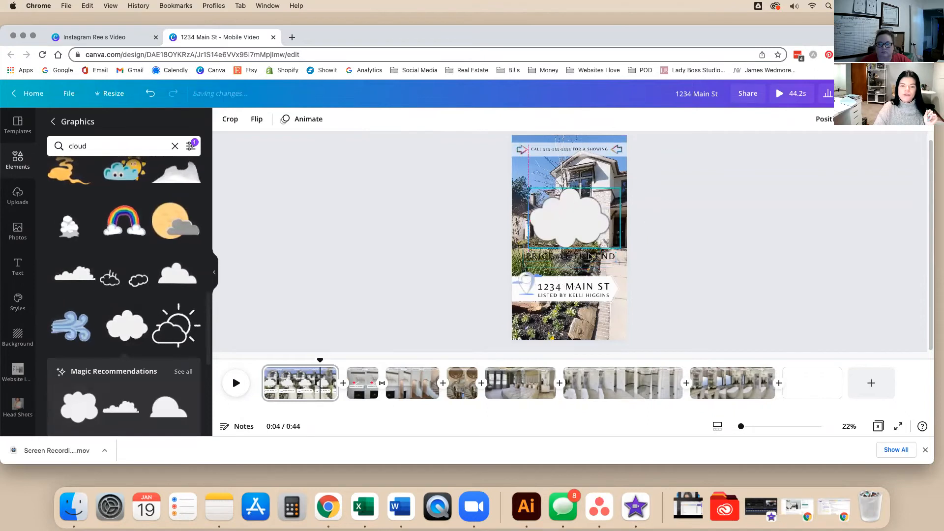
Move PRICE AT THE END onto the cloud, wrapped onto two lines and centred.
drag(588, 261, 605, 221)
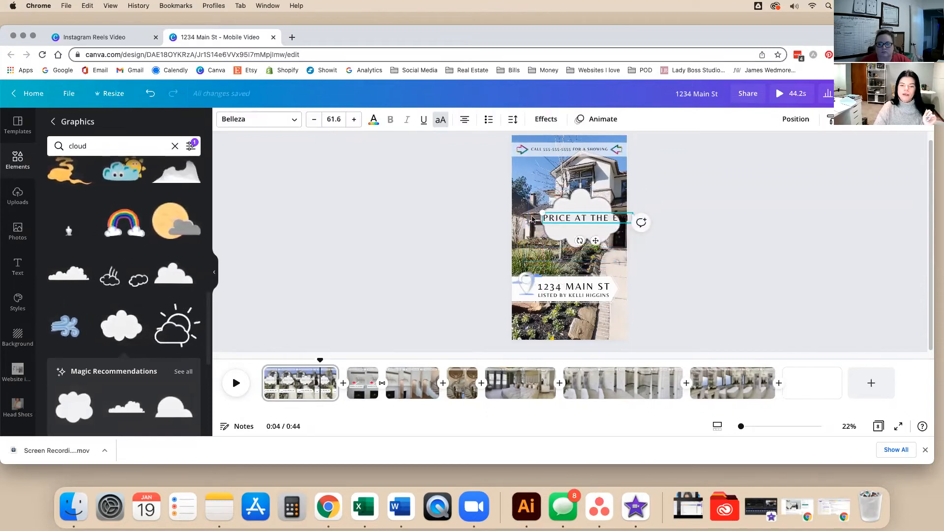
drag(541, 218, 565, 222)
click(700, 228)
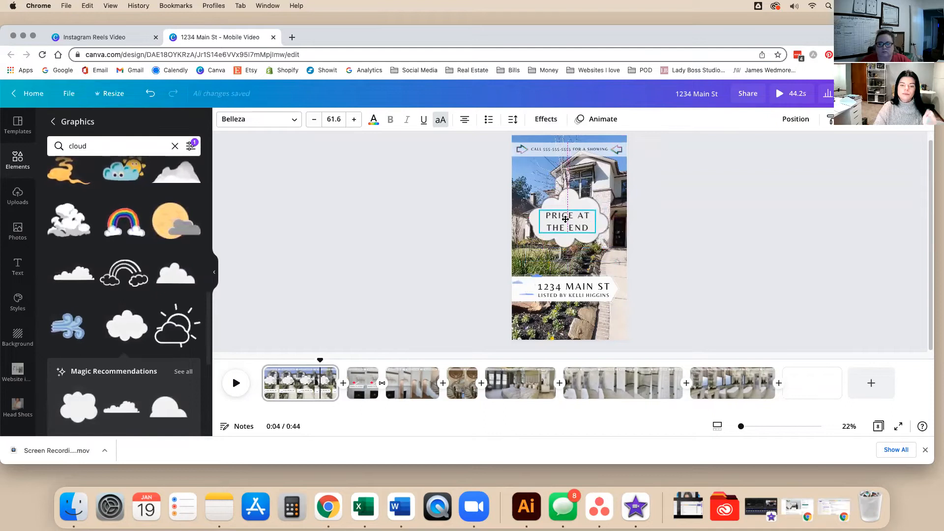
click(704, 236)
drag(571, 221, 582, 222)
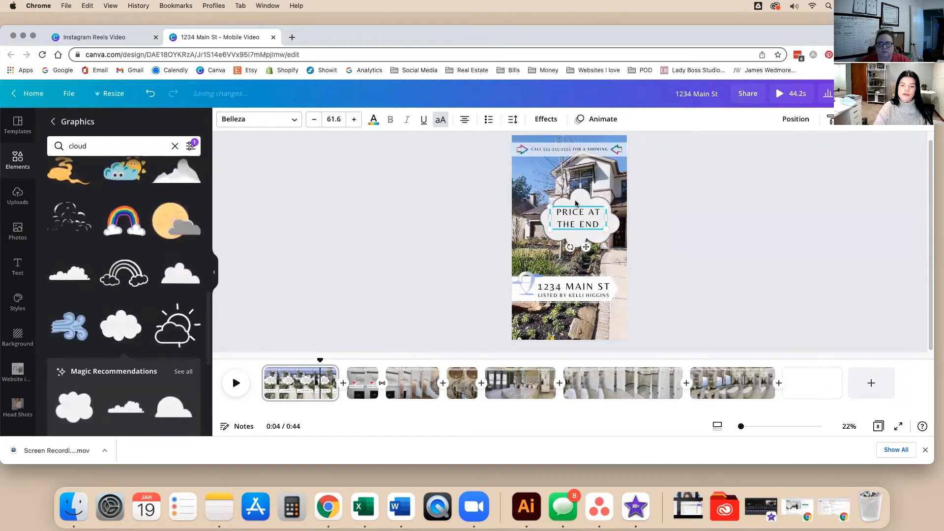
Shrink the cloud and its text together and move them to the page's top-left.
click(577, 198)
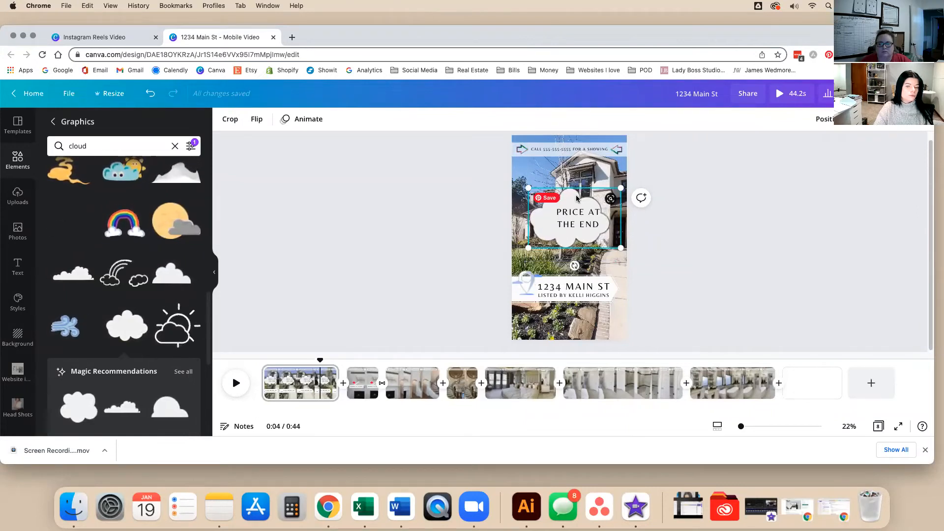
click(566, 215)
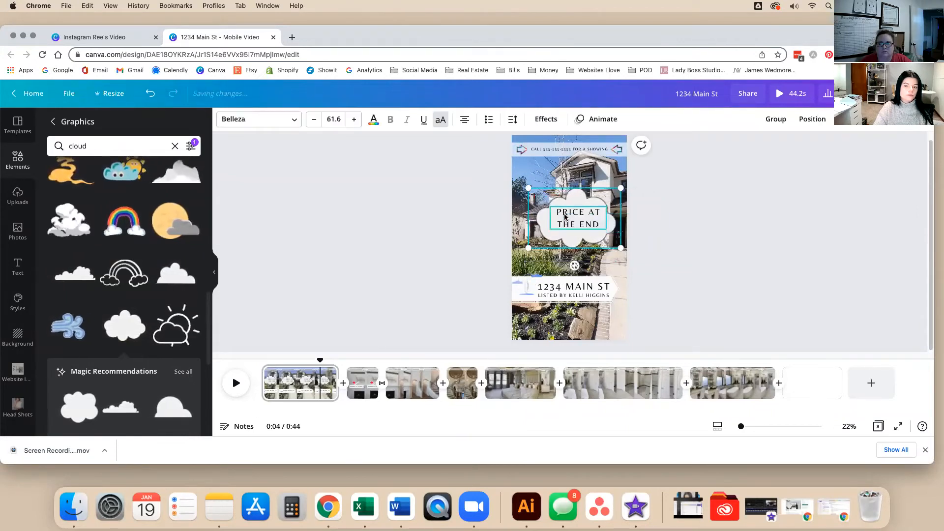
drag(621, 189, 568, 224)
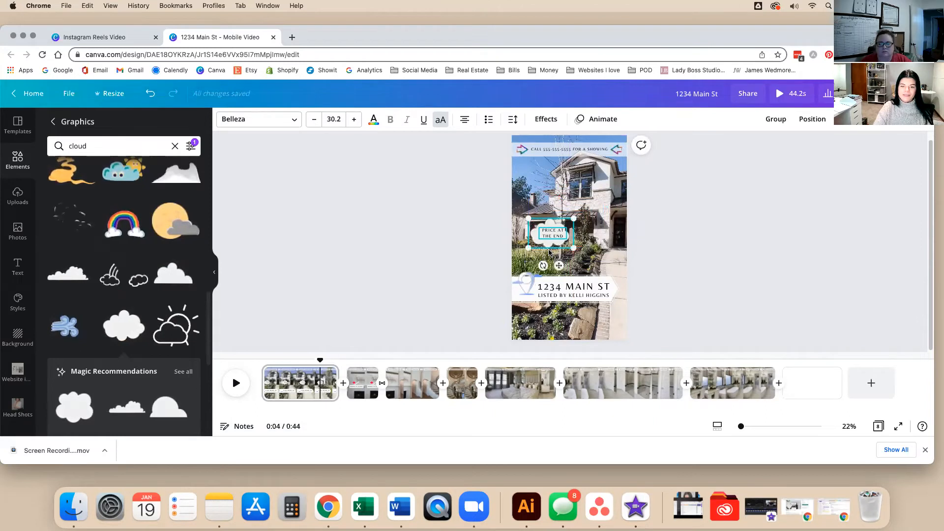
drag(558, 266, 540, 202)
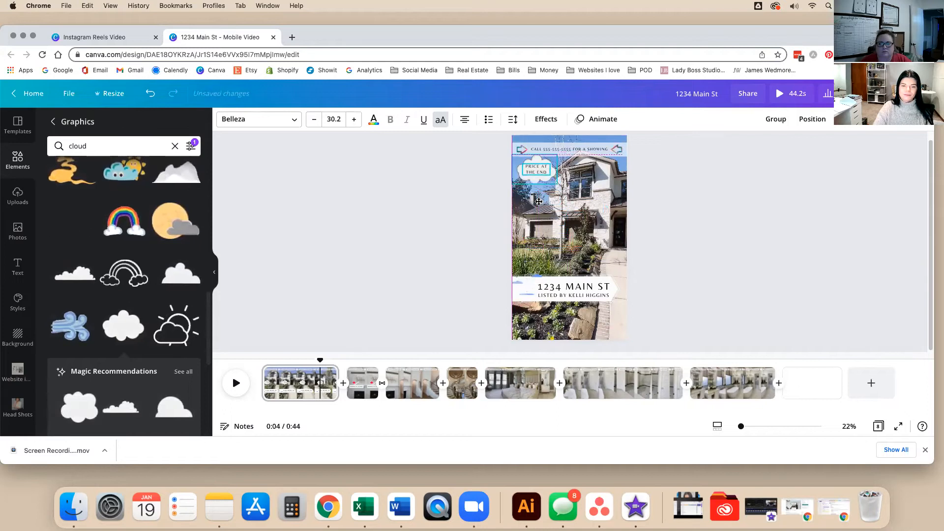
click(435, 212)
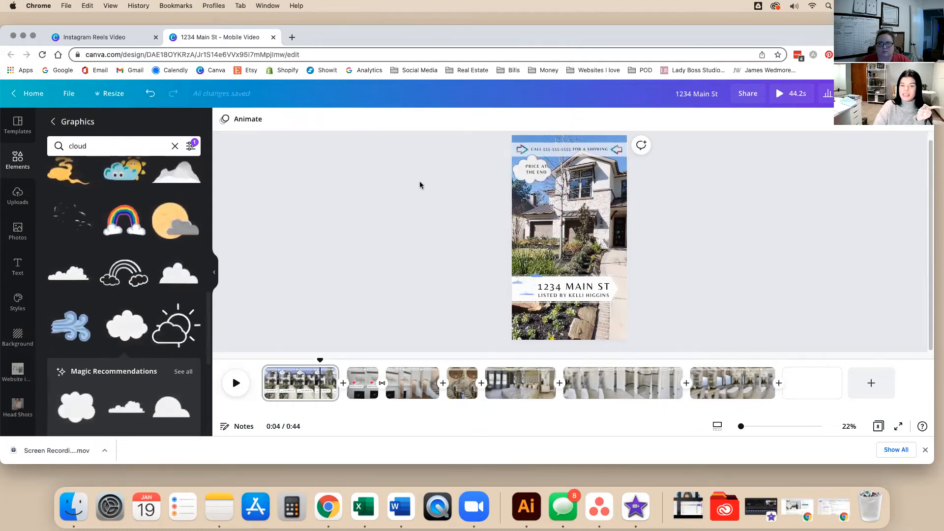
Set the blank final page's background to the light grey brand kit colour.
click(815, 387)
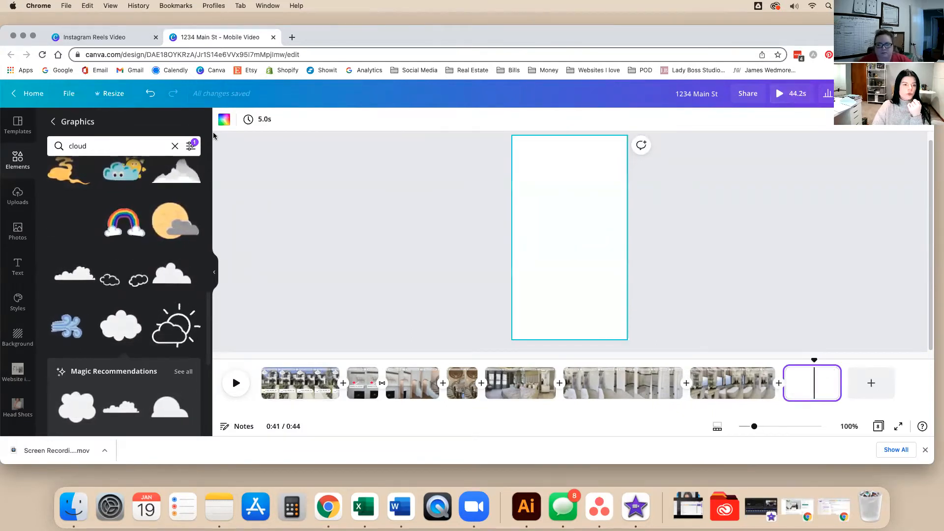
click(222, 120)
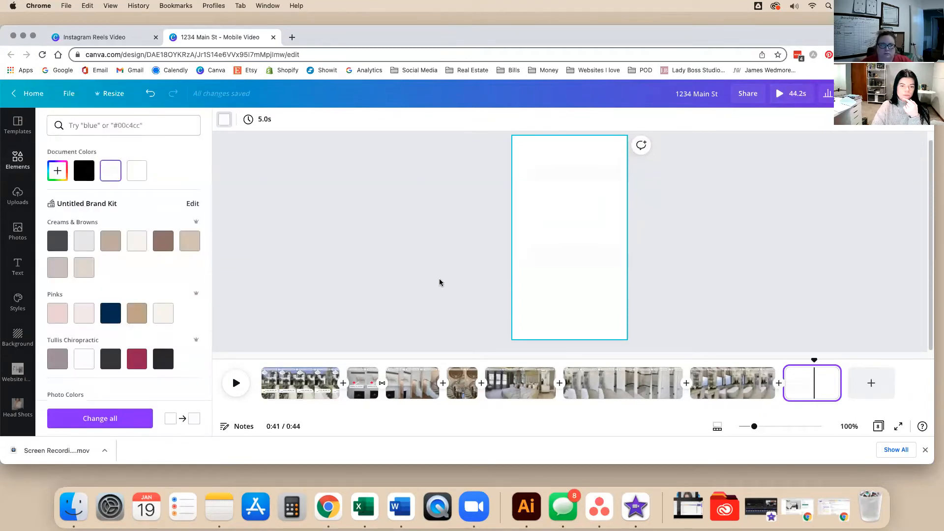
click(137, 240)
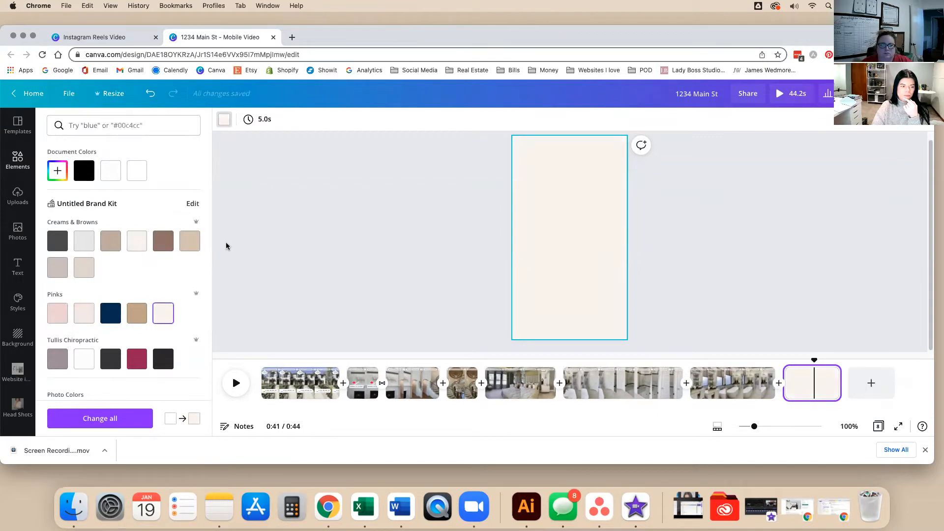
click(89, 247)
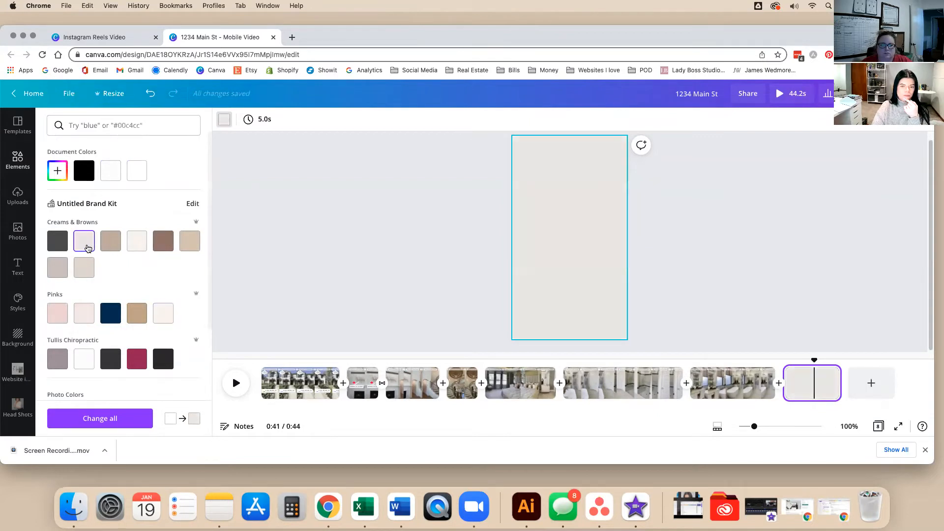
click(411, 246)
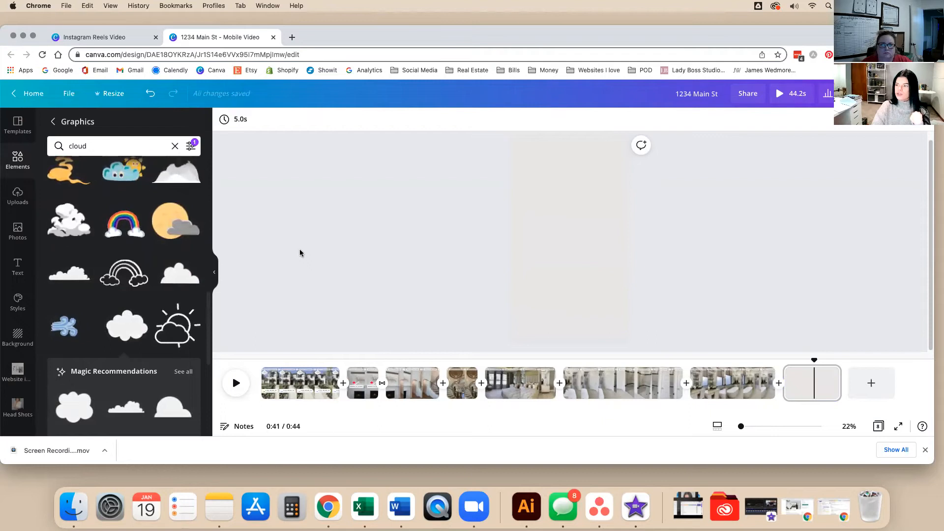
click(18, 157)
Search Elements for 'Rectangle', limited to animated graphics.
click(131, 127)
click(289, 196)
click(142, 157)
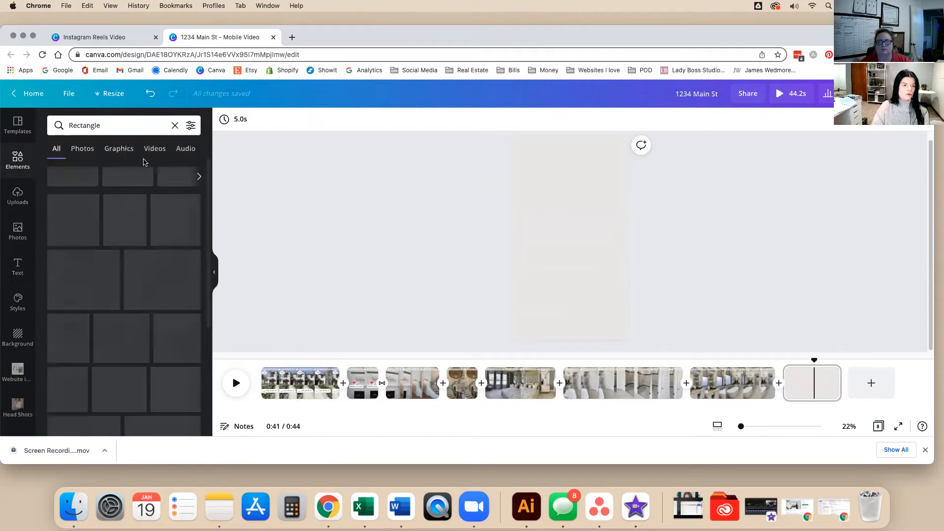
click(117, 150)
click(191, 125)
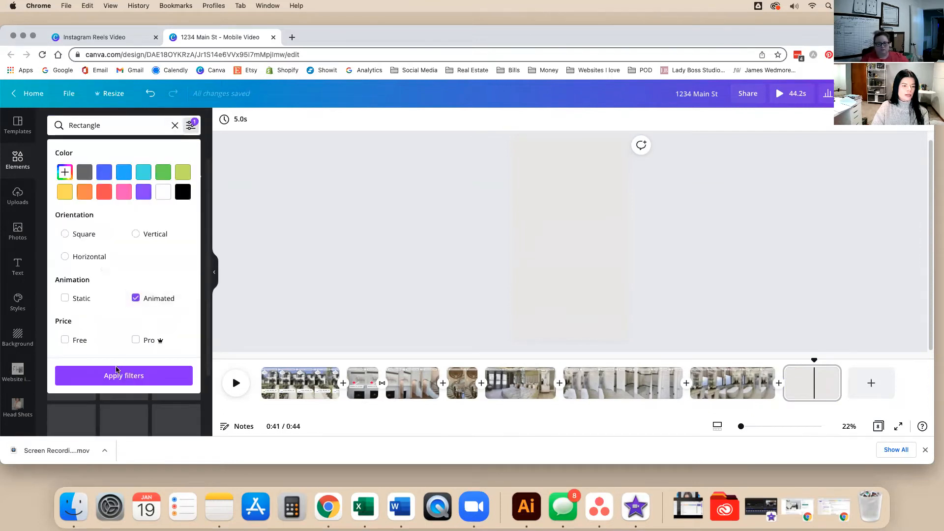
click(110, 378)
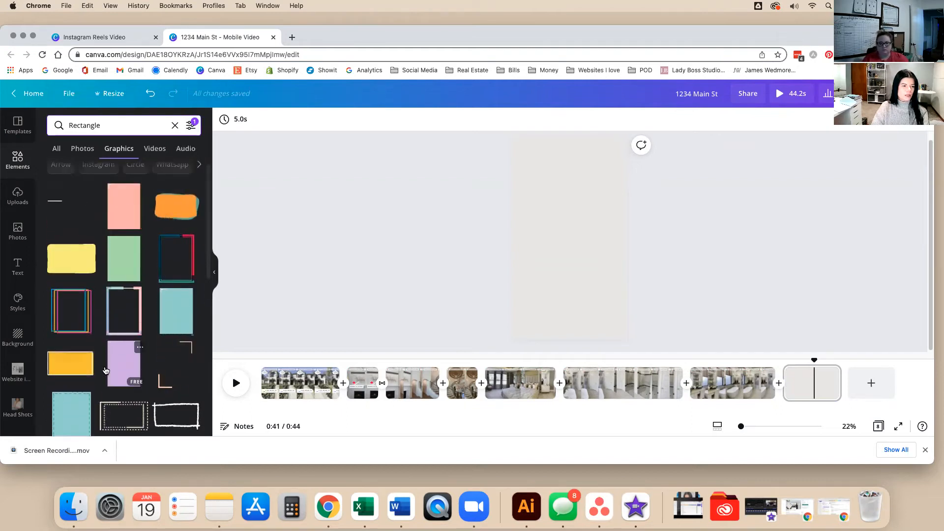
Add the white rectangle outline and move it toward the top of the closing page.
click(54, 207)
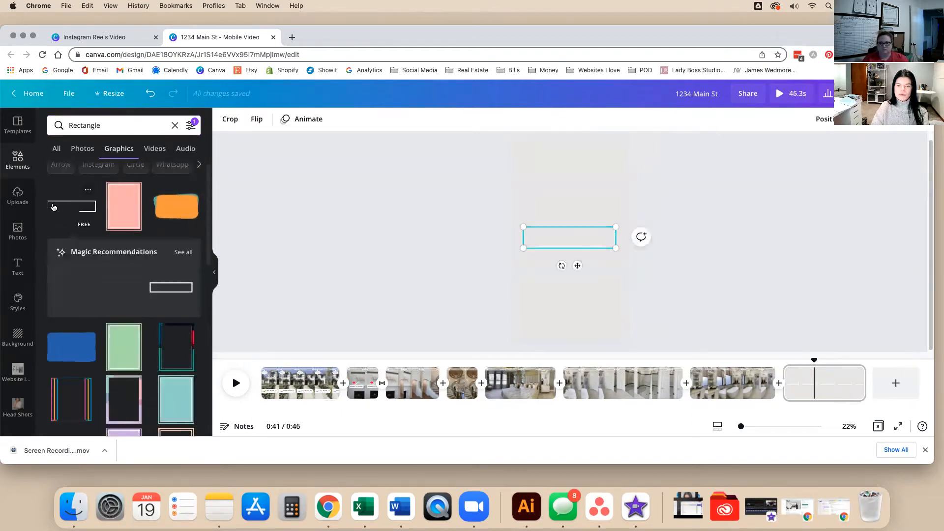
click(370, 266)
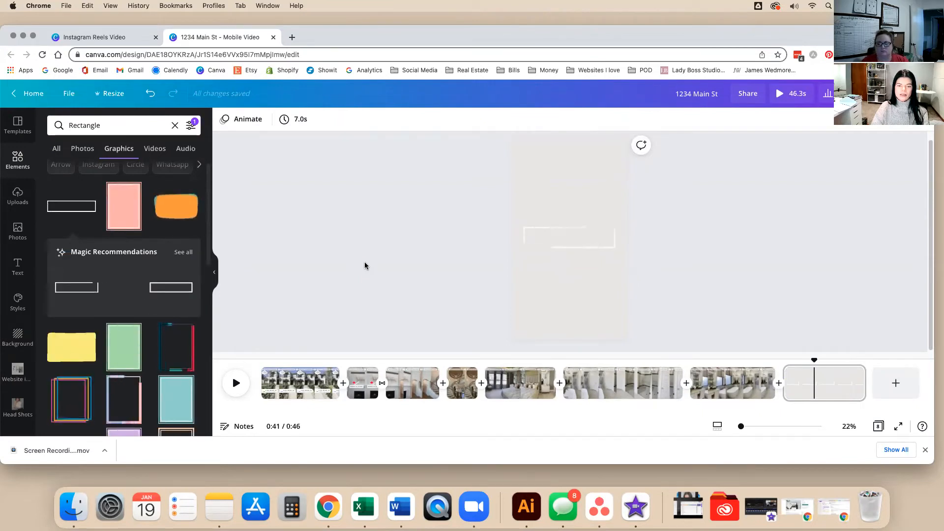
drag(564, 249, 561, 185)
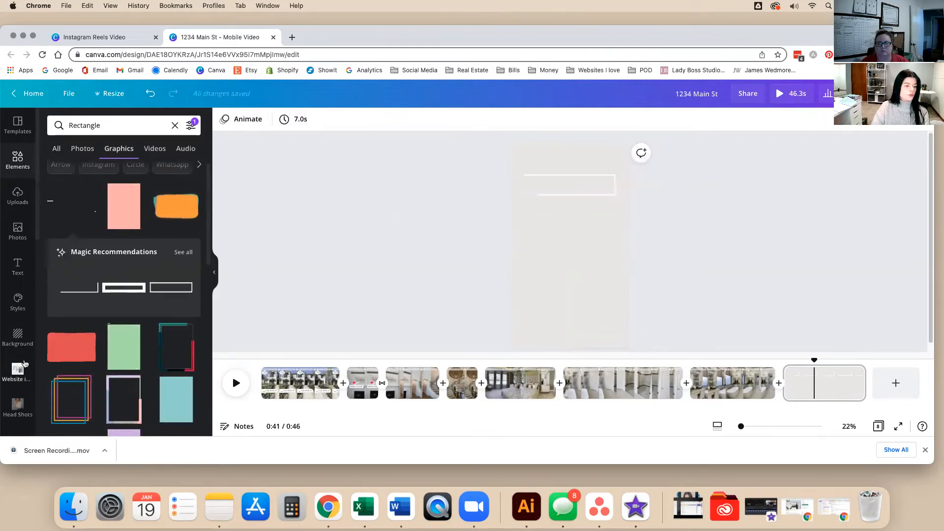
scroll(15, 370, down, 5)
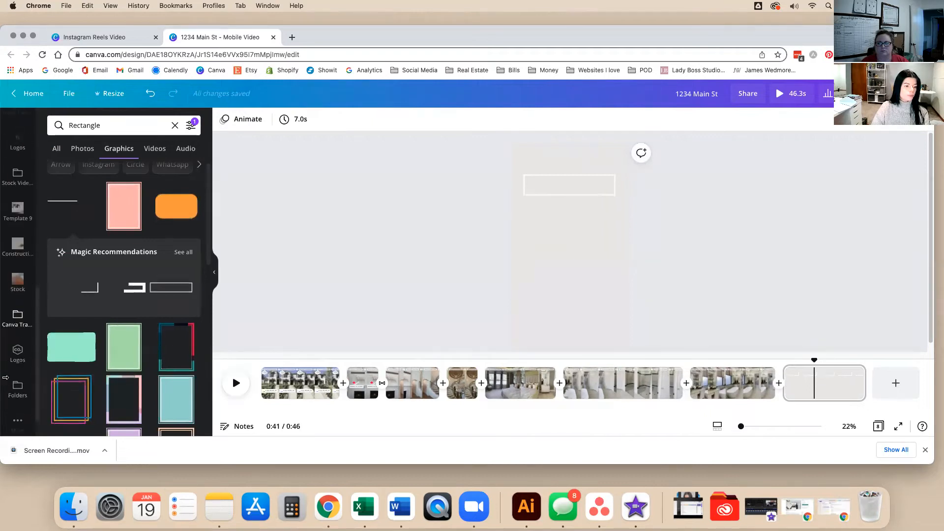
Add the Stone & Story logo from the brand kit logos and shrink it.
click(17, 355)
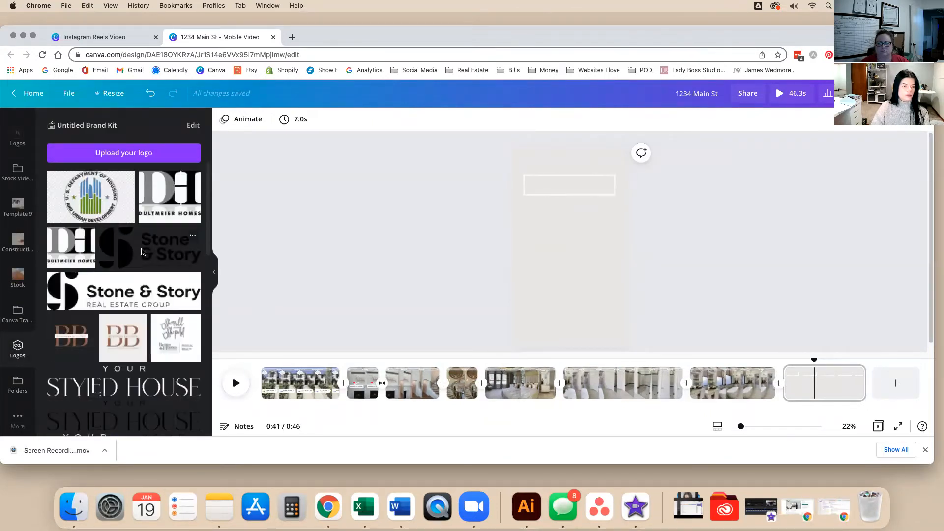
click(141, 252)
drag(611, 230, 560, 264)
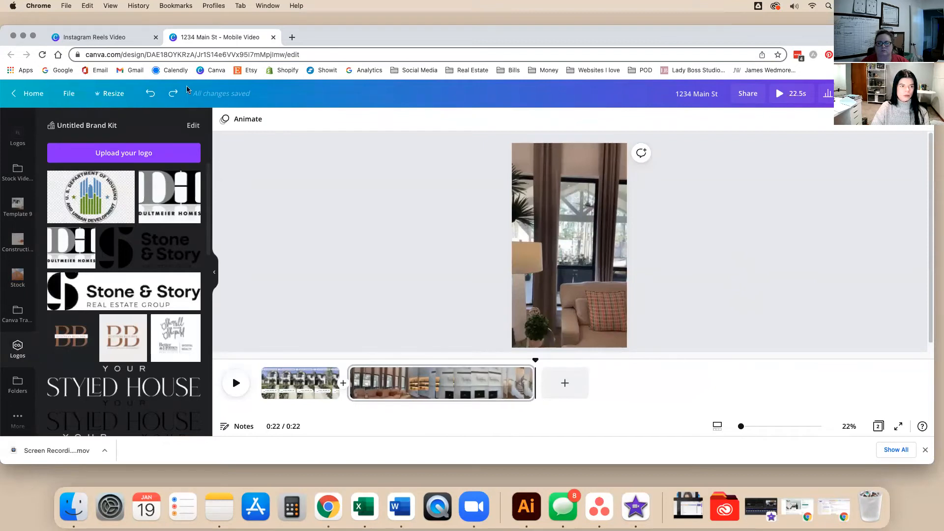
Restore the removed timeline clips with Redo and move the Stone & Story logo on the final page.
click(172, 94)
click(847, 386)
click(547, 261)
drag(554, 258, 787, 285)
scroll(159, 374, down, 5)
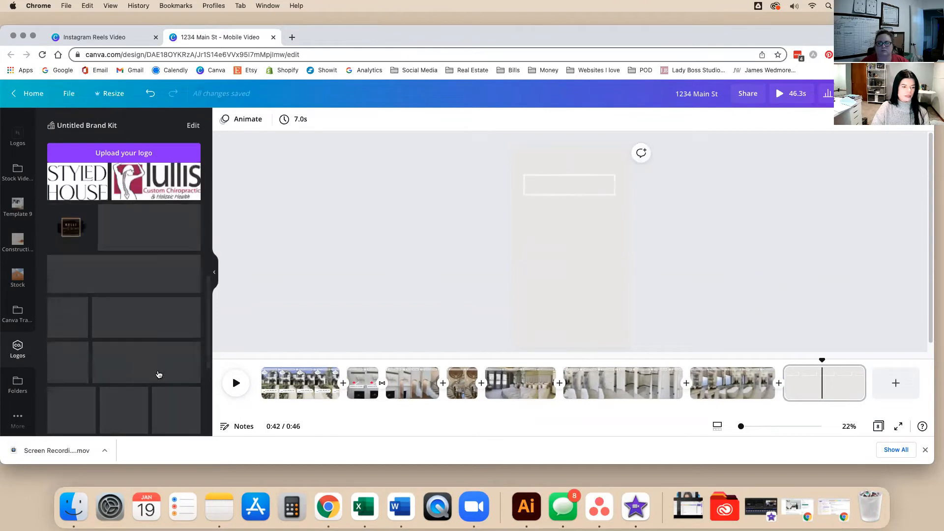
scroll(159, 375, down, 4)
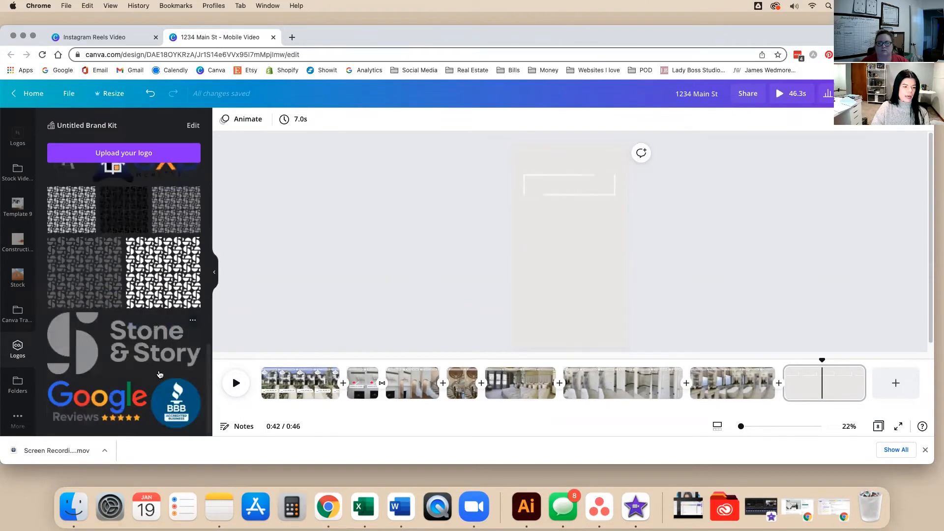
scroll(159, 375, up, 3)
scroll(187, 364, up, 5)
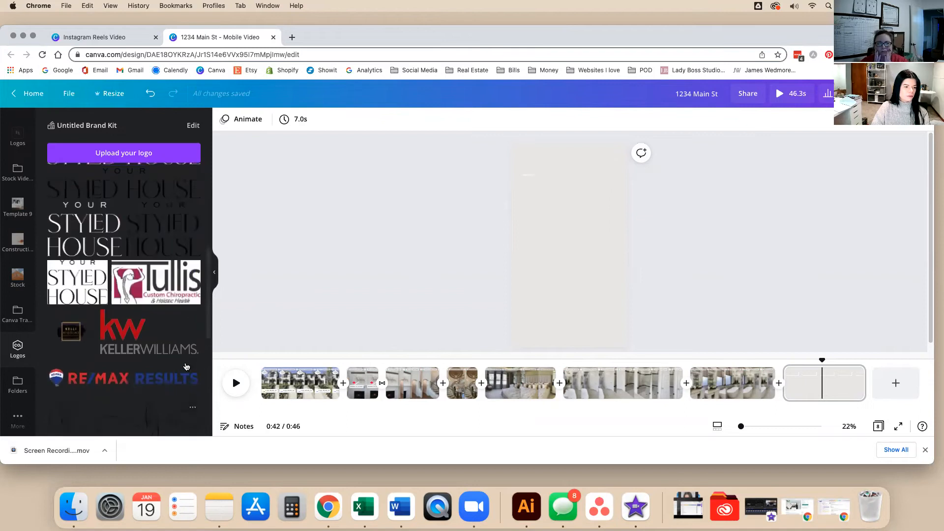
scroll(129, 344, up, 3)
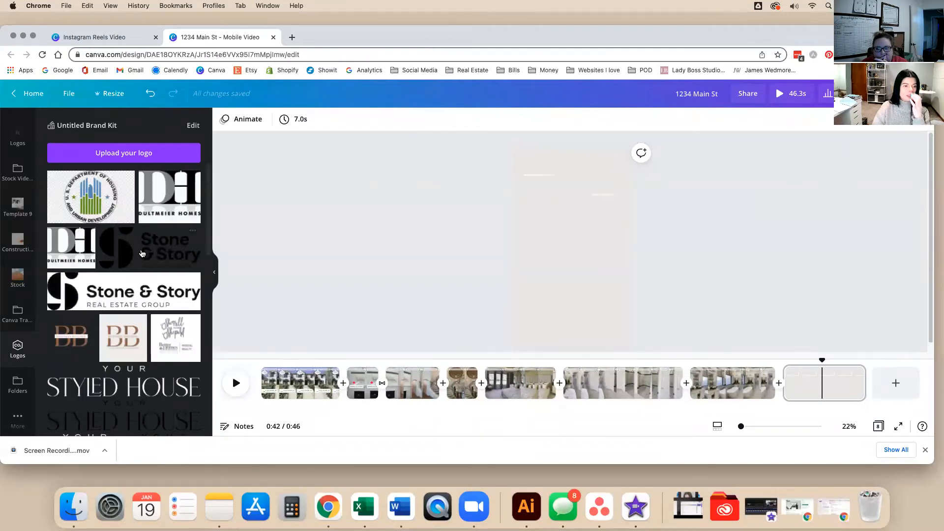
Add the Stone & Story logo, remove its background, and move it to the top of the page.
click(109, 293)
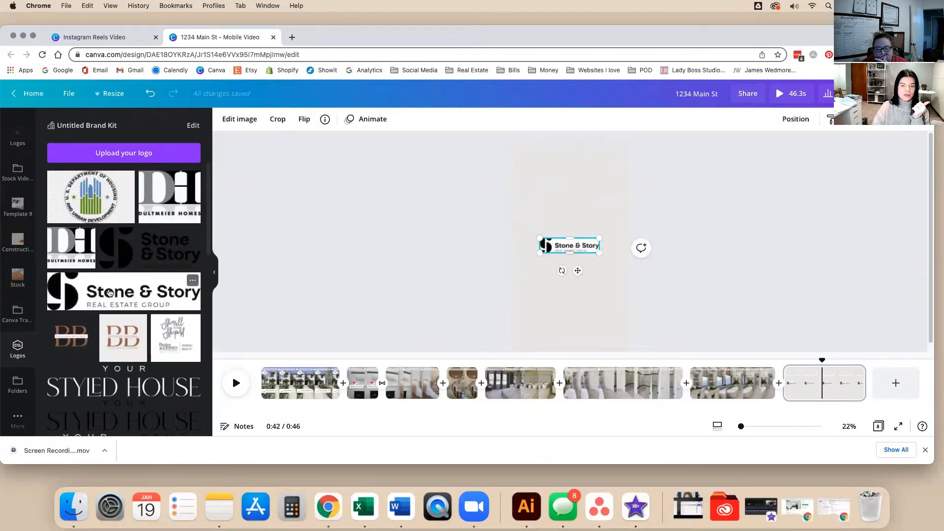
click(242, 119)
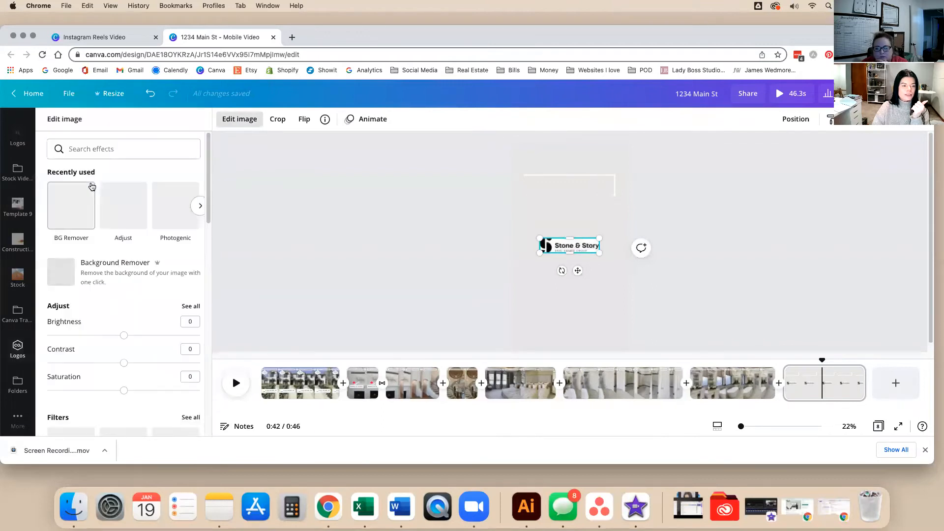
click(81, 202)
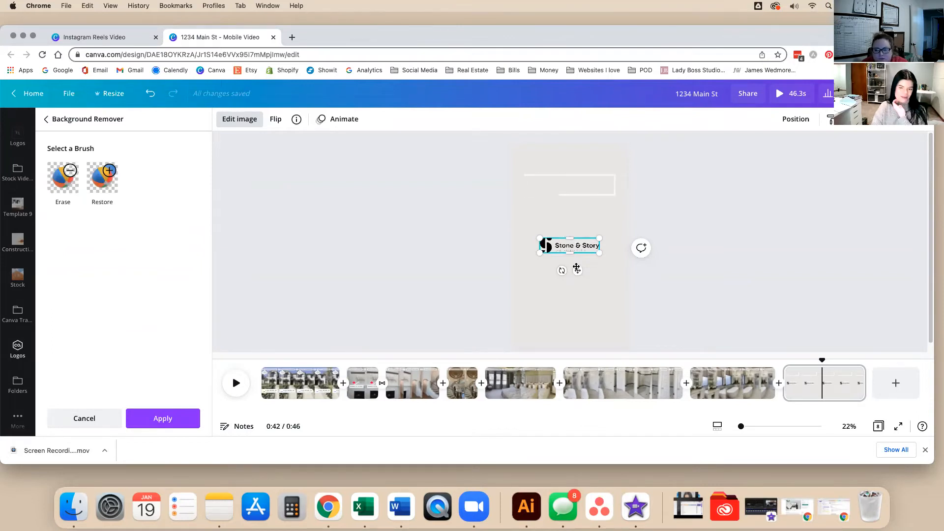
drag(576, 270, 575, 183)
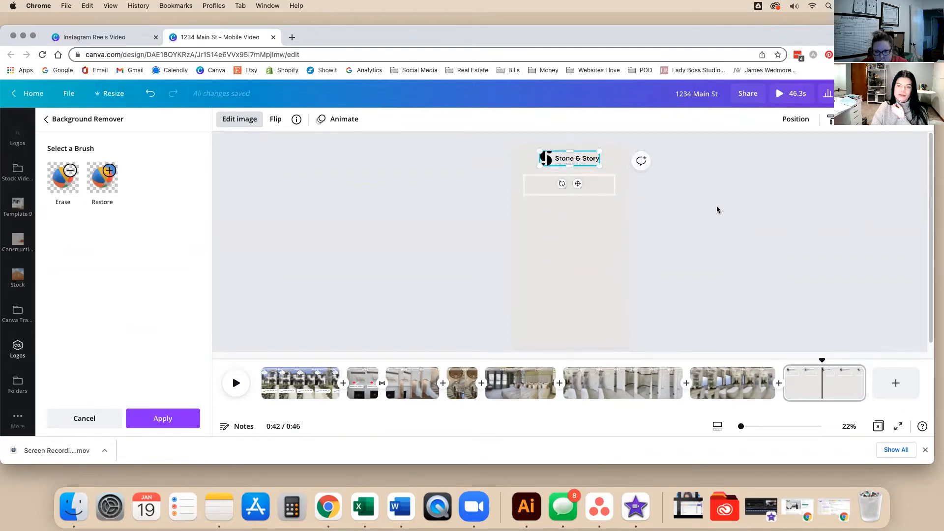
click(718, 208)
click(734, 231)
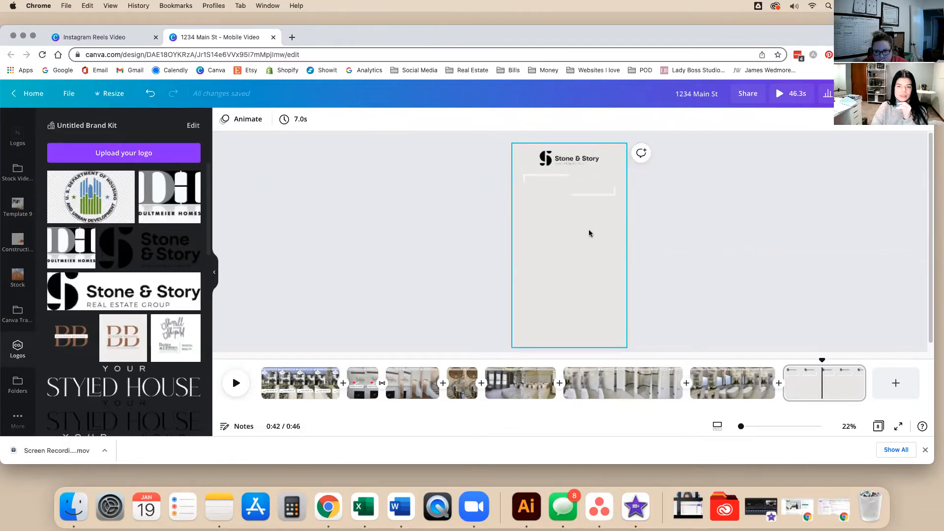
Add a $500.00 price text at size 90 and move it inside the white box.
click(595, 259)
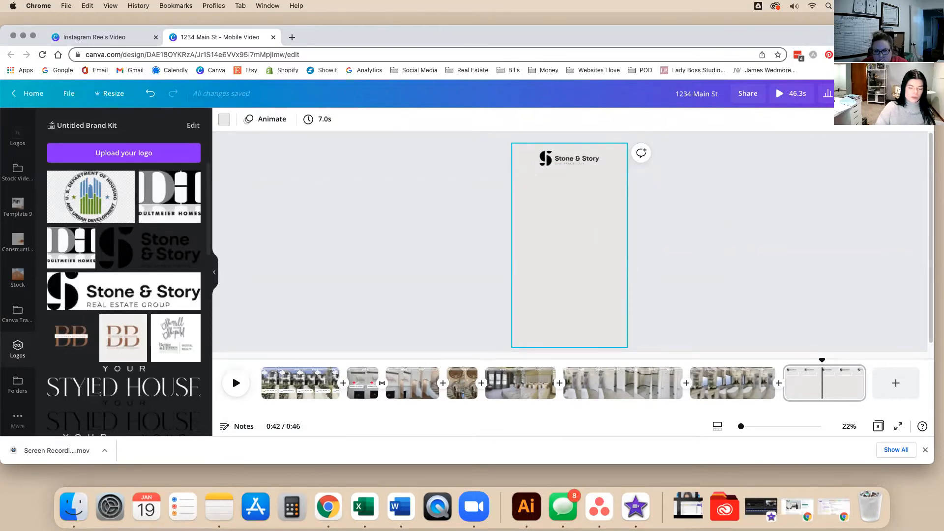
key(t)
key(BackSpace)
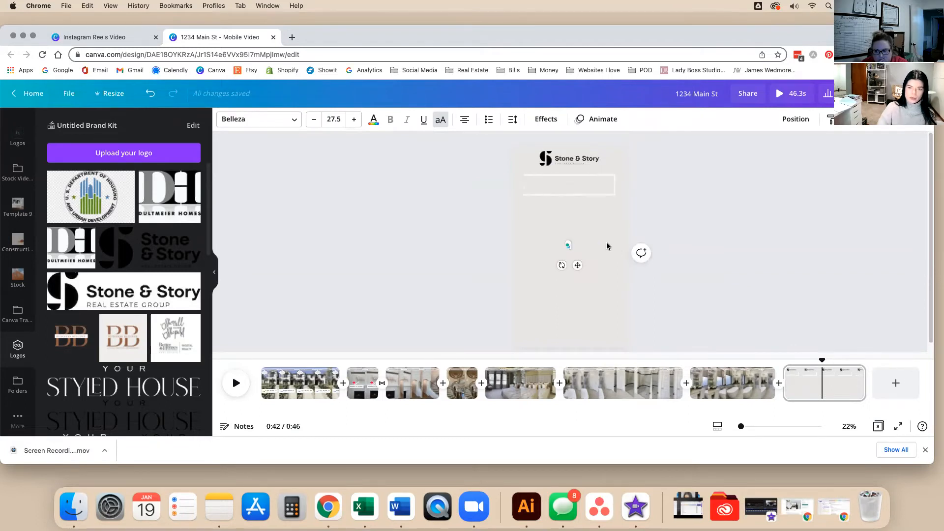
drag(577, 265, 737, 267)
click(582, 286)
key(t)
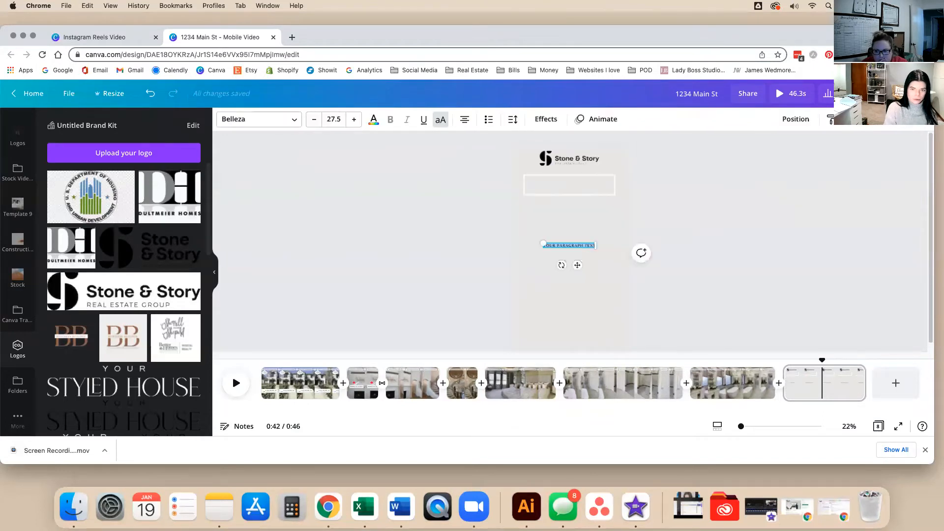
key(BackSpace)
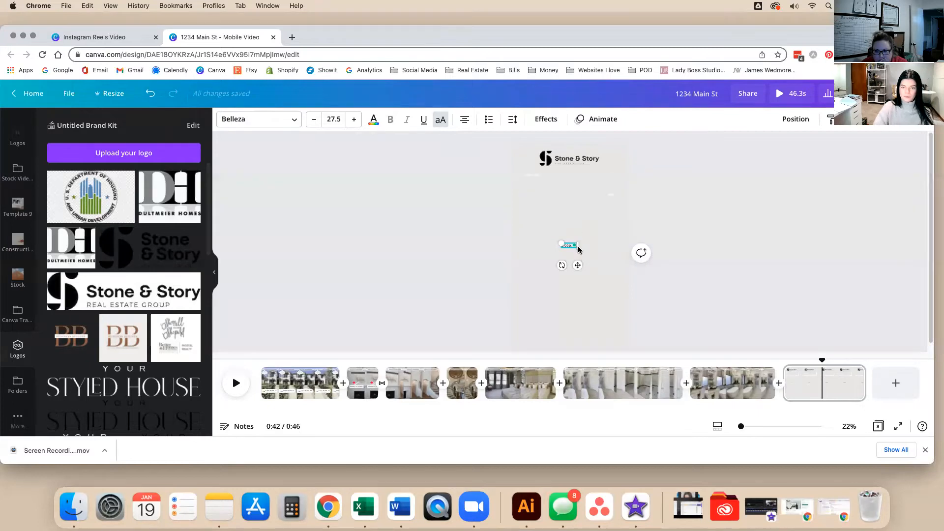
drag(577, 265, 580, 185)
click(670, 209)
click(753, 227)
Change the price text's font to Alta.
click(578, 187)
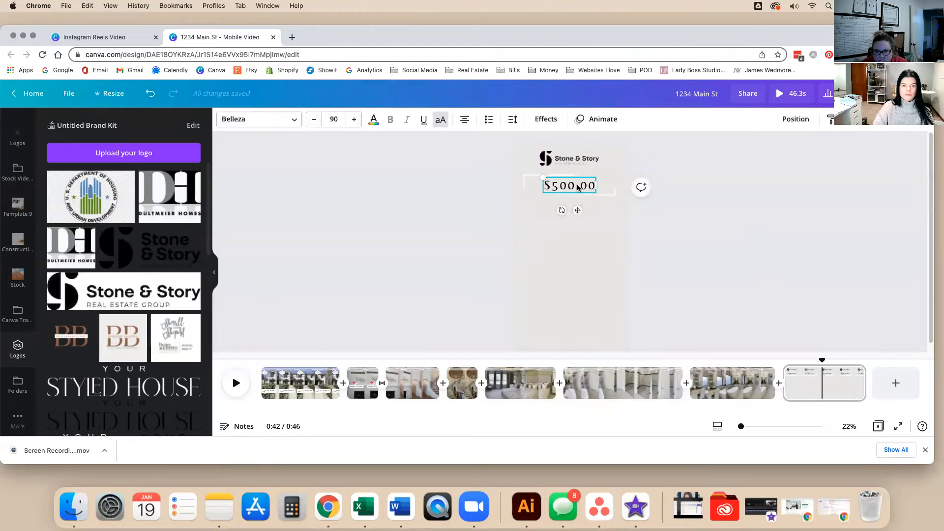
click(299, 118)
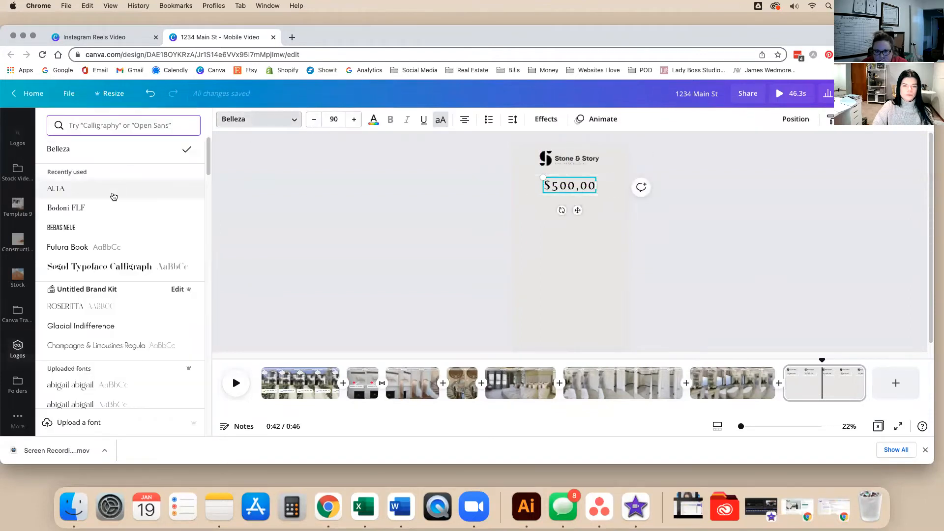
click(472, 230)
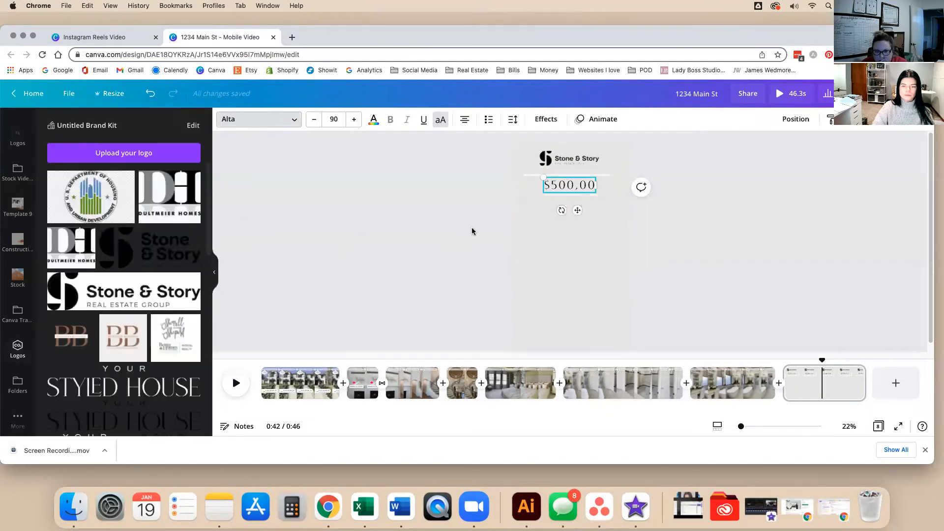
click(570, 187)
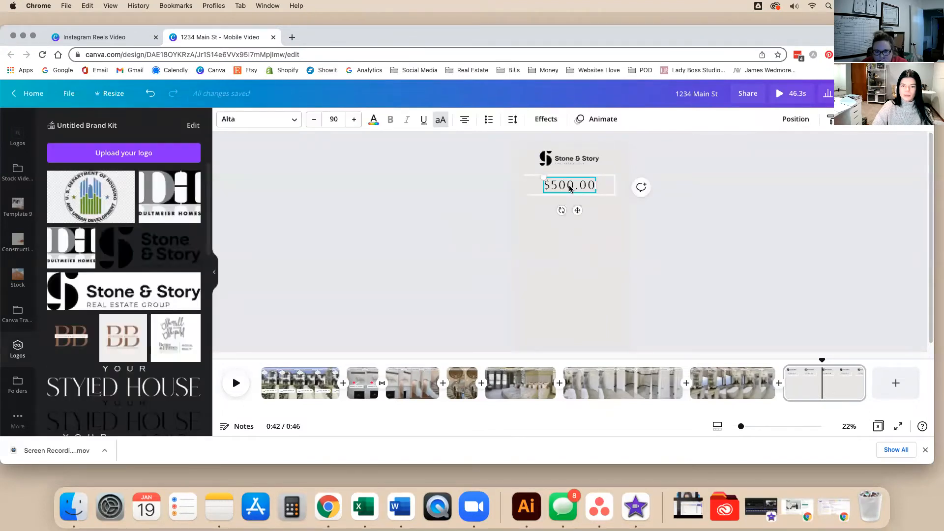
click(726, 219)
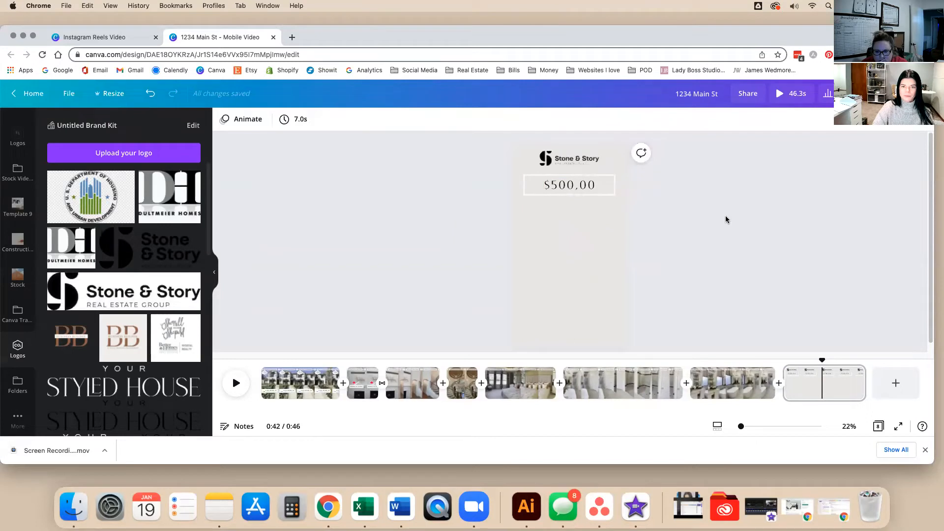
Add a 'LISTING PRICE' text box, fixing the misspelling with the spelling suggestion.
drag(676, 220, 562, 197)
click(580, 272)
key(t)
key(BackSpace)
text(LISDTING PRICE)
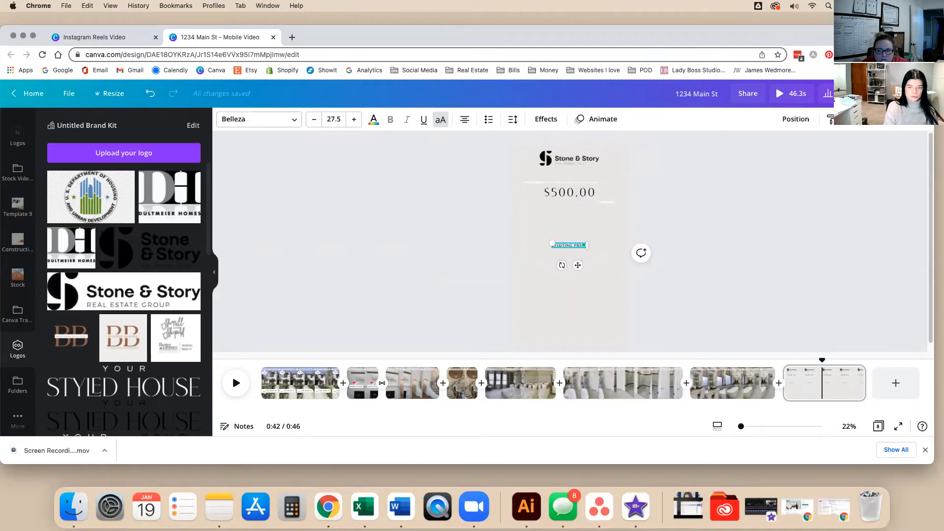
right_click(565, 248)
click(559, 260)
click(559, 261)
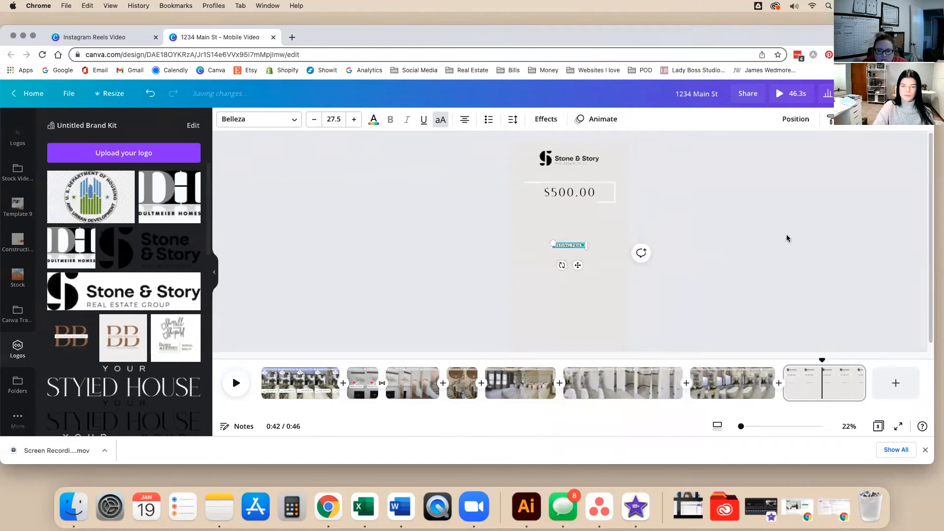
Move the LISTING PRICE label just above the $500.00 price.
click(788, 236)
drag(576, 249, 579, 174)
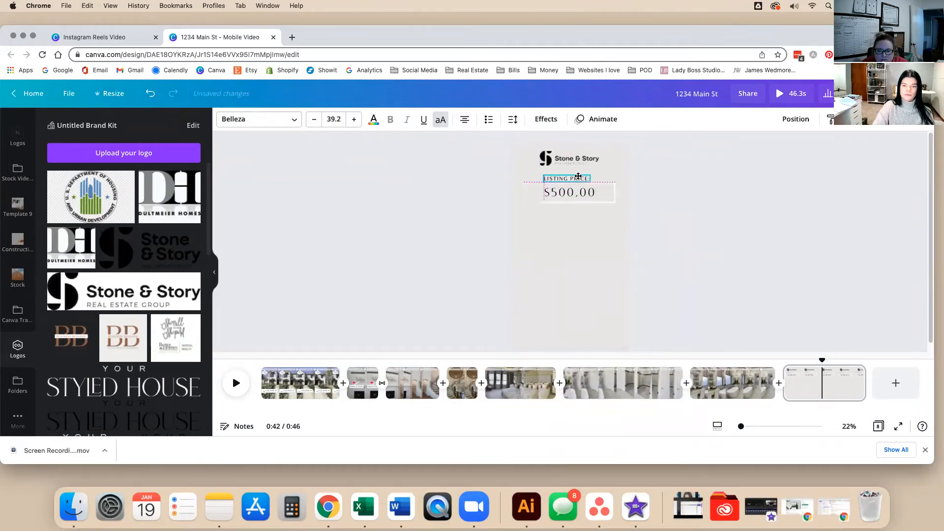
click(739, 240)
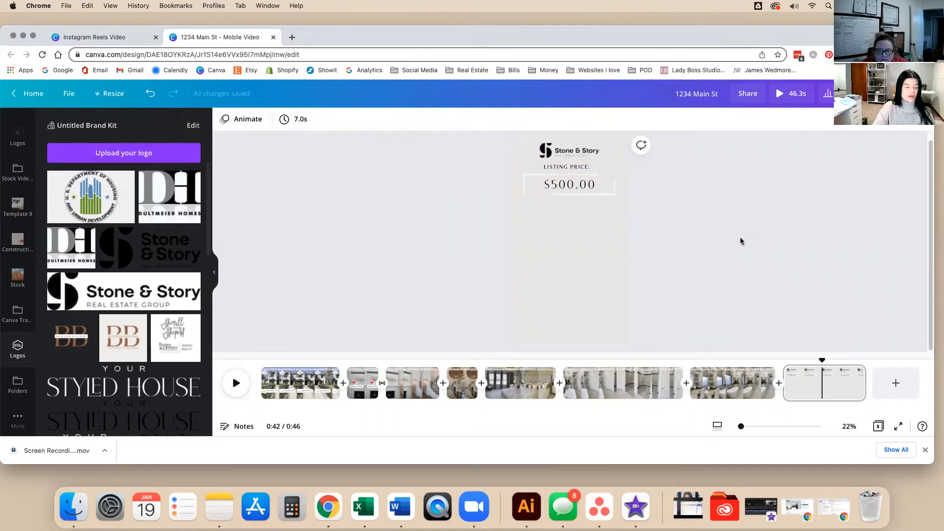
scroll(28, 310, up, 5)
click(18, 158)
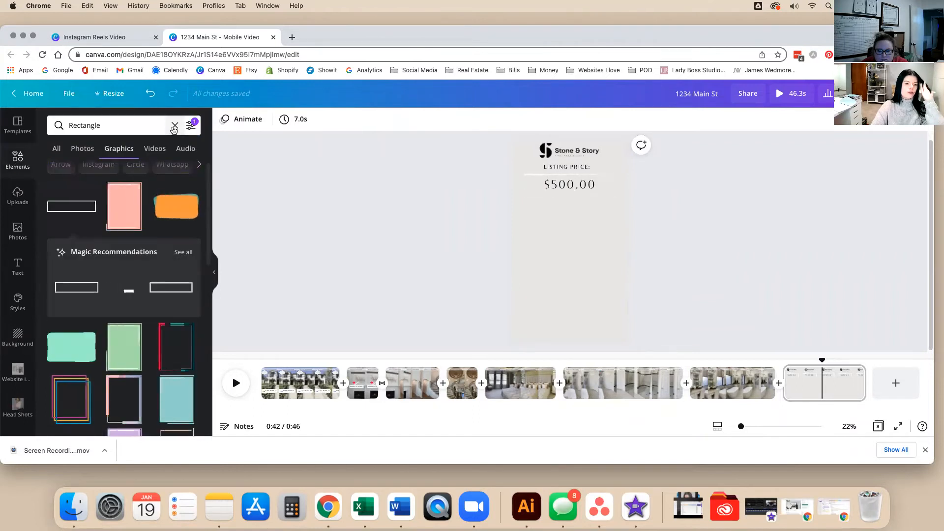
Add a phone mockup frame from the Elements Frames collection.
click(174, 125)
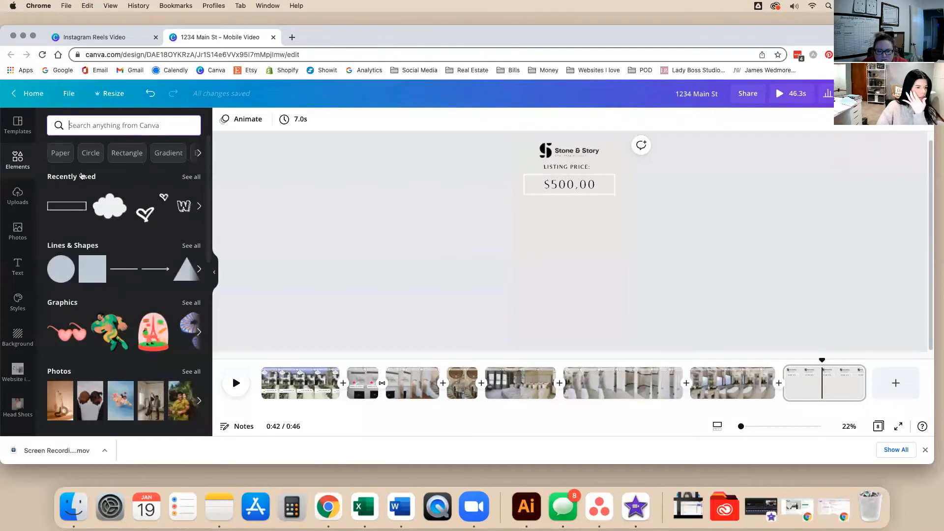
scroll(178, 295, down, 5)
scroll(179, 296, down, 5)
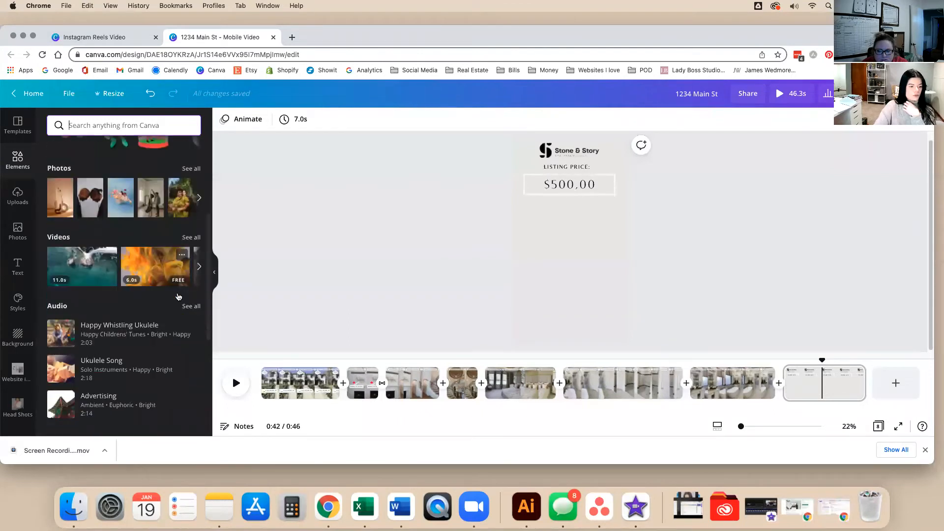
click(186, 305)
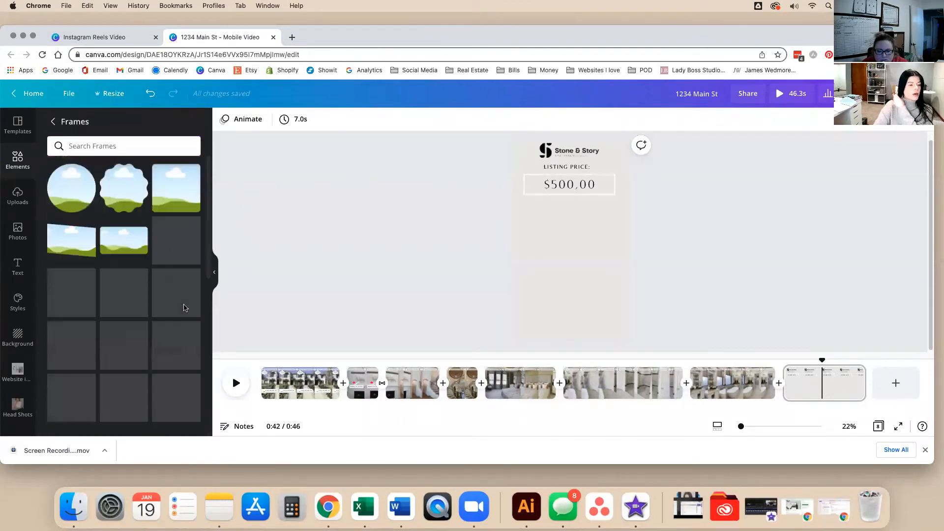
scroll(179, 308, down, 5)
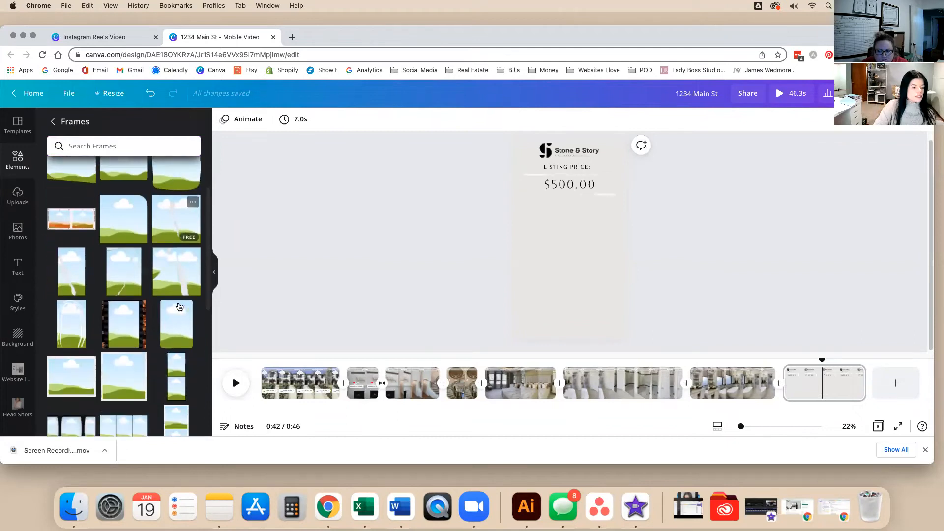
scroll(180, 305, down, 3)
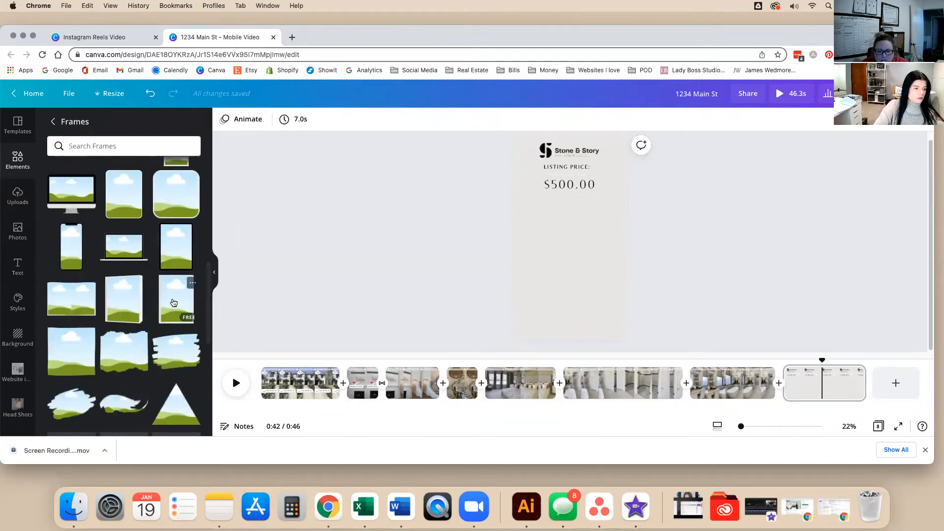
click(97, 248)
Enlarge the phone frame and centre it below the price box.
drag(562, 250, 550, 306)
drag(595, 229, 617, 206)
drag(558, 251, 562, 249)
click(710, 257)
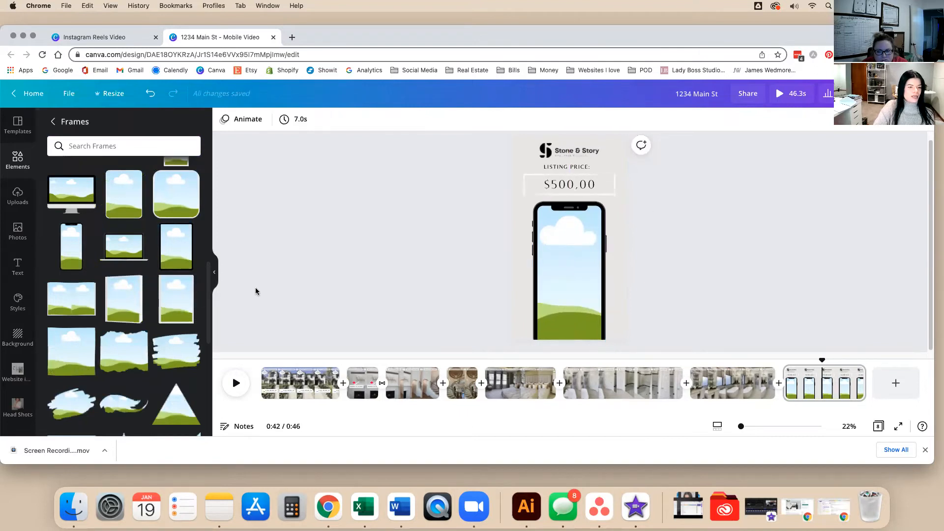
scroll(22, 305, down, 5)
scroll(22, 335, up, 3)
Drop the 5.6s talking-head clip from Canva Training Videos into the phone frame and play it.
scroll(19, 357, down, 3)
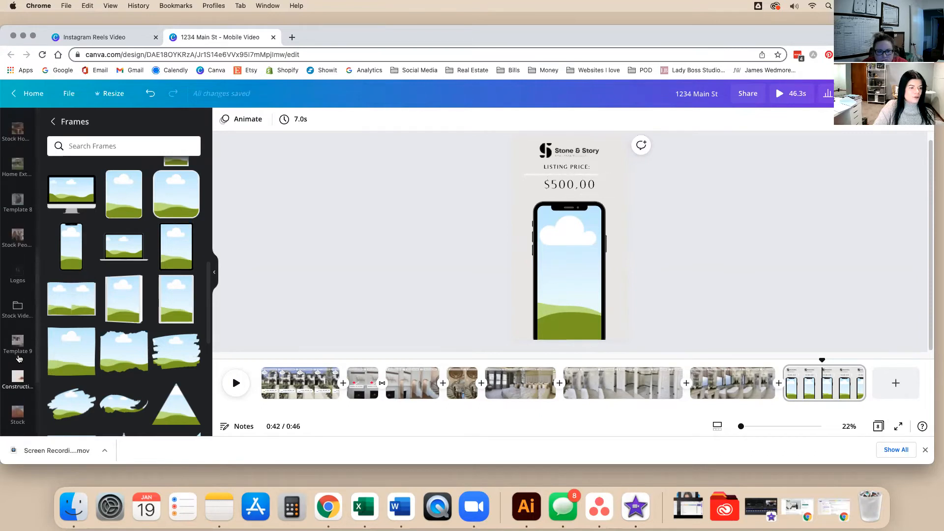
click(18, 356)
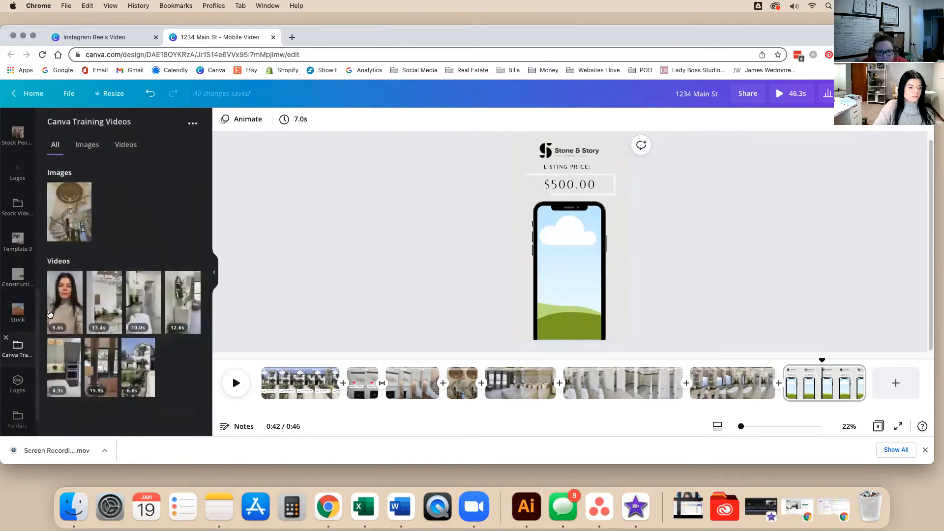
drag(65, 301, 568, 266)
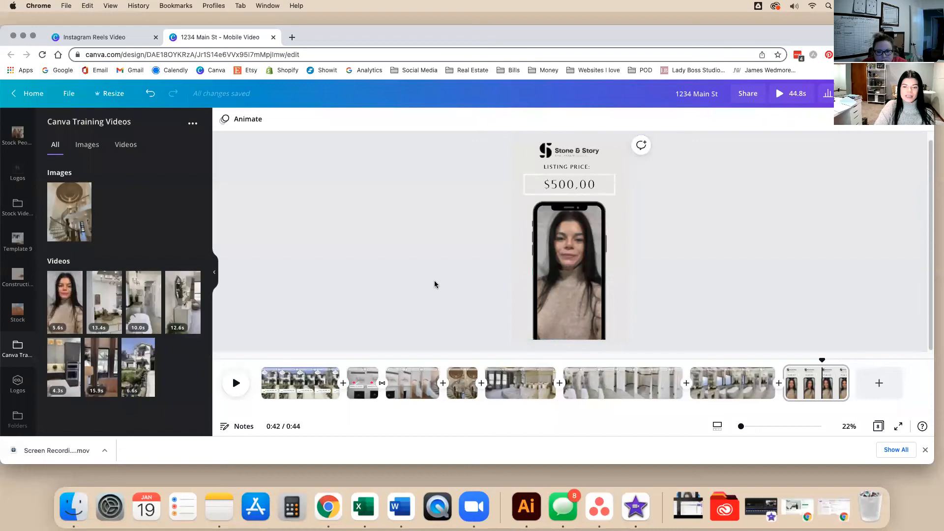
click(582, 273)
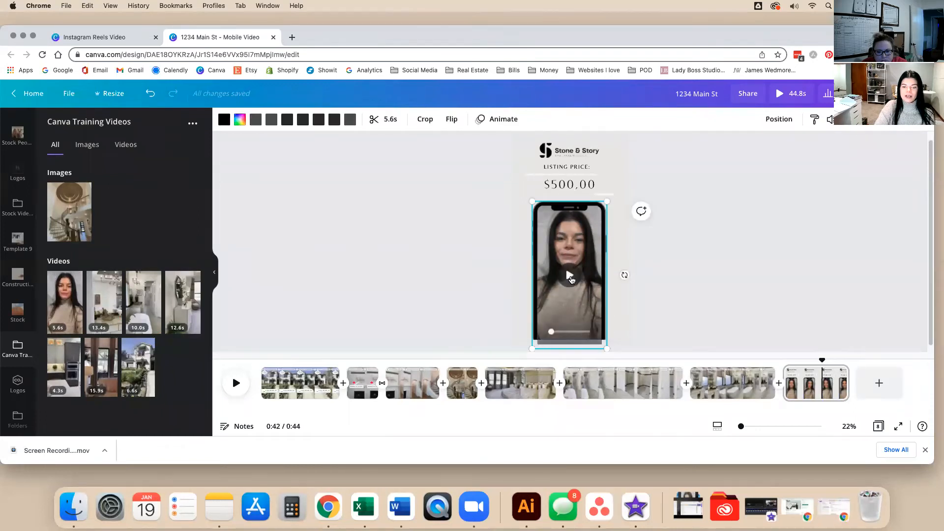
click(571, 278)
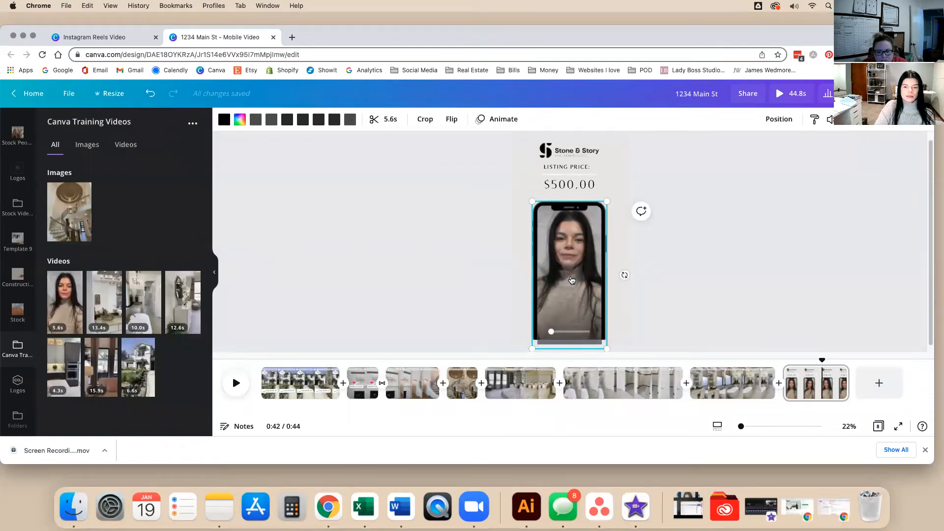
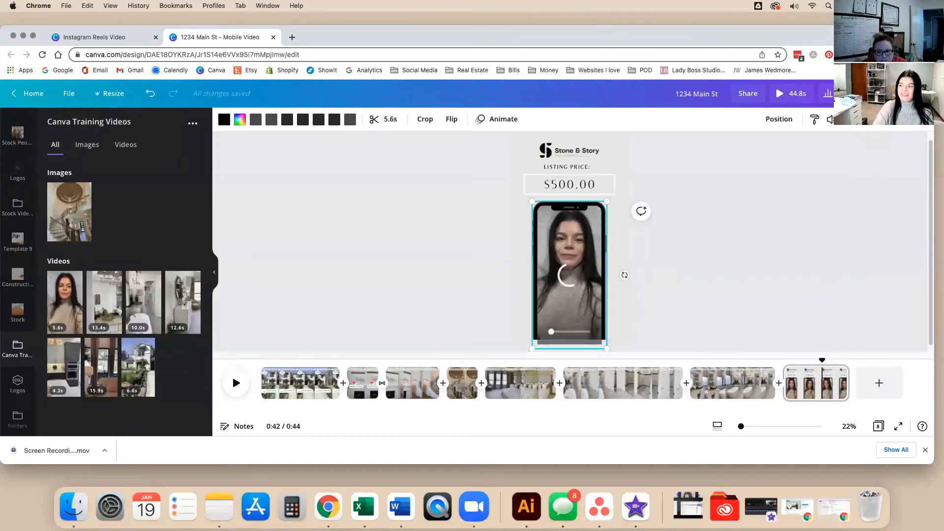
Insert a rectangle with R and stretch it into a wide, thin bar across the lower phone video.
click(770, 223)
click(565, 271)
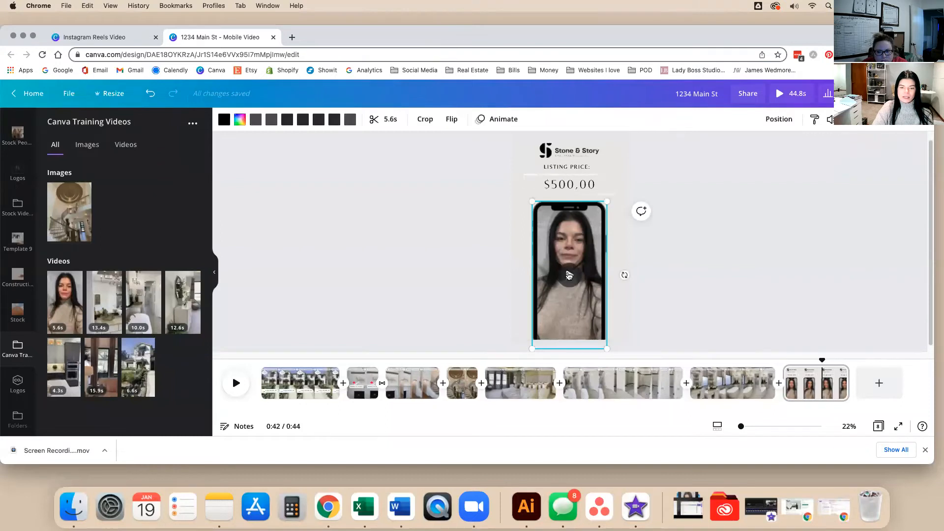
click(731, 295)
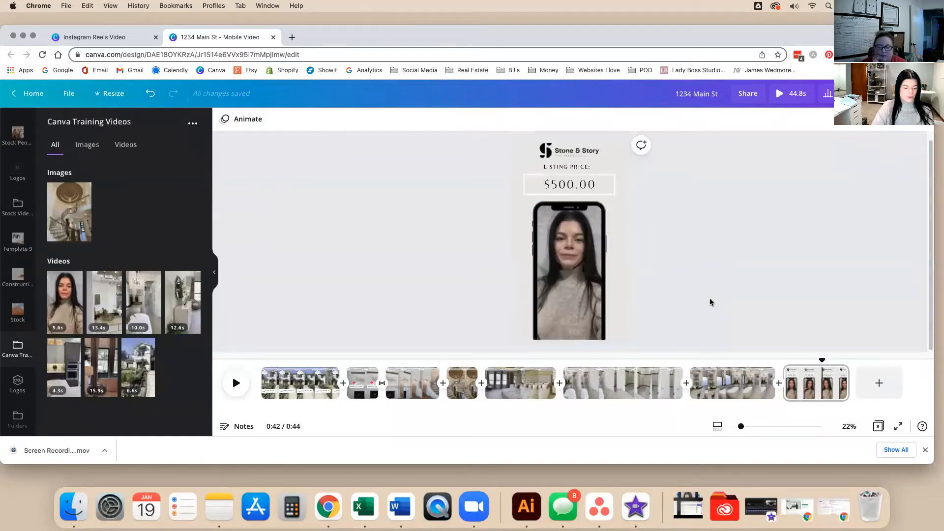
key(r)
drag(570, 147, 640, 295)
drag(583, 312, 584, 293)
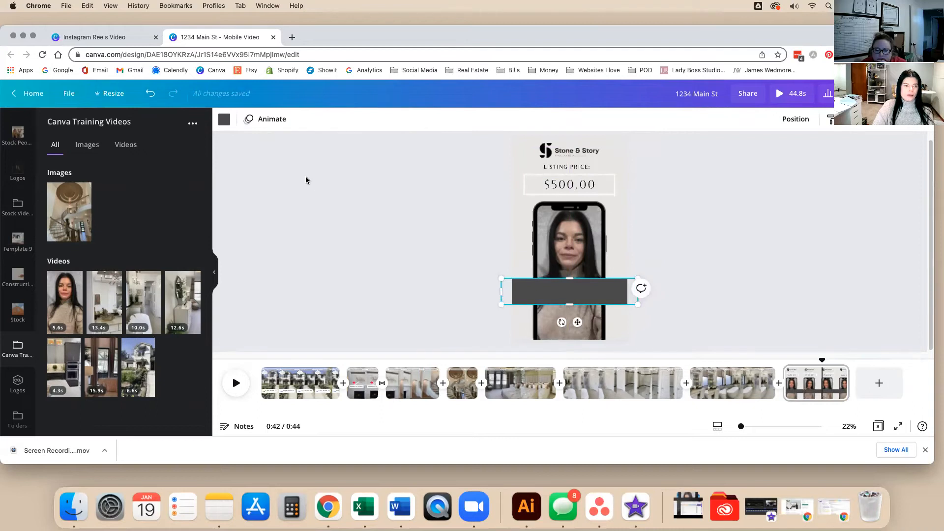
Colour the bar black, refill the phone frame with the woman's clip, and nudge the bar lower.
click(222, 124)
click(84, 170)
click(375, 215)
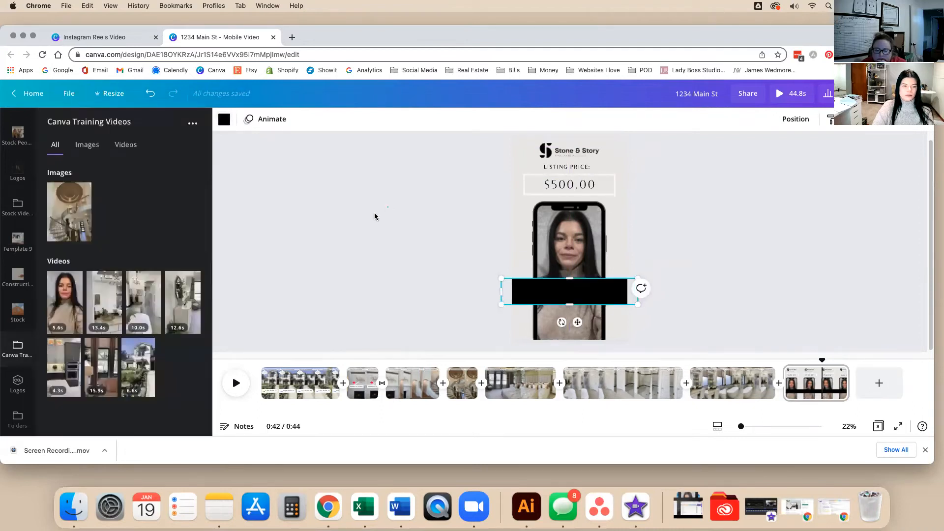
drag(80, 298, 573, 261)
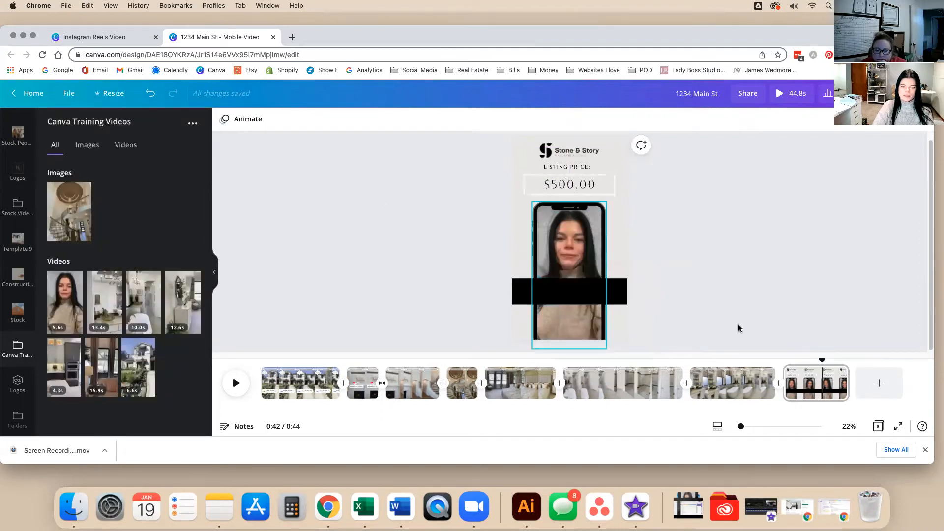
drag(580, 292, 581, 306)
Play the phone clip and preview the last page's playback near its end.
click(772, 320)
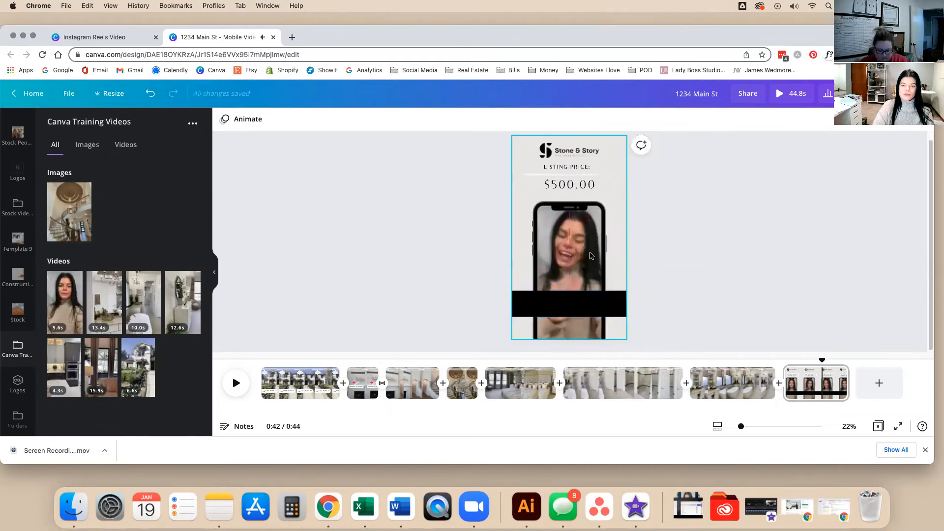
click(579, 257)
click(572, 271)
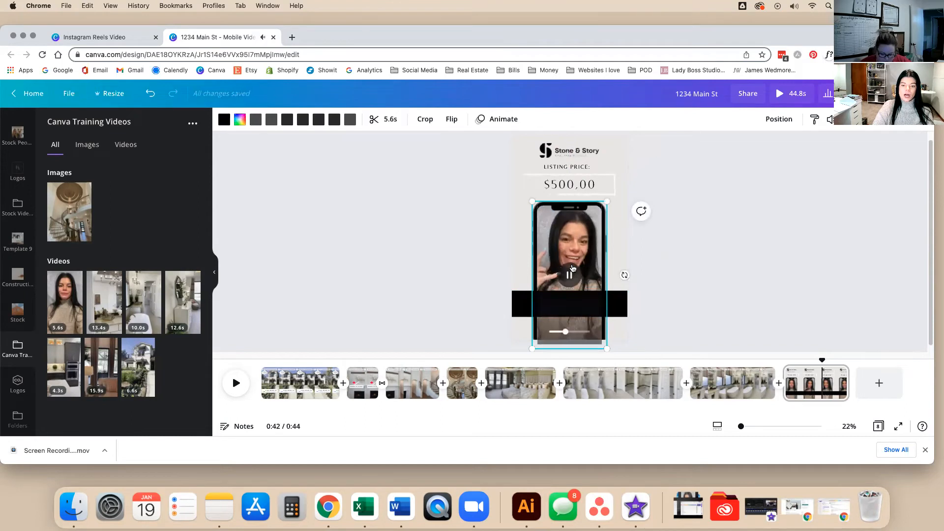
click(570, 274)
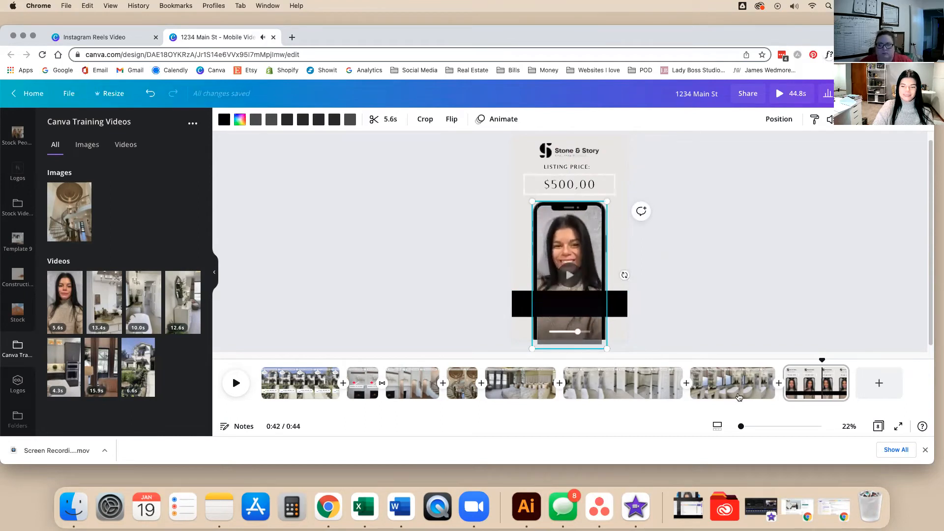
click(819, 389)
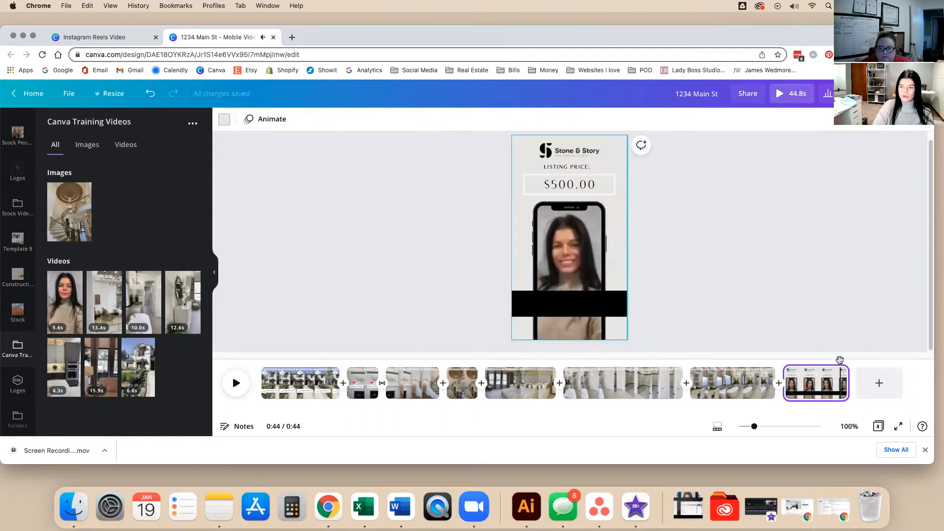
drag(838, 361, 831, 362)
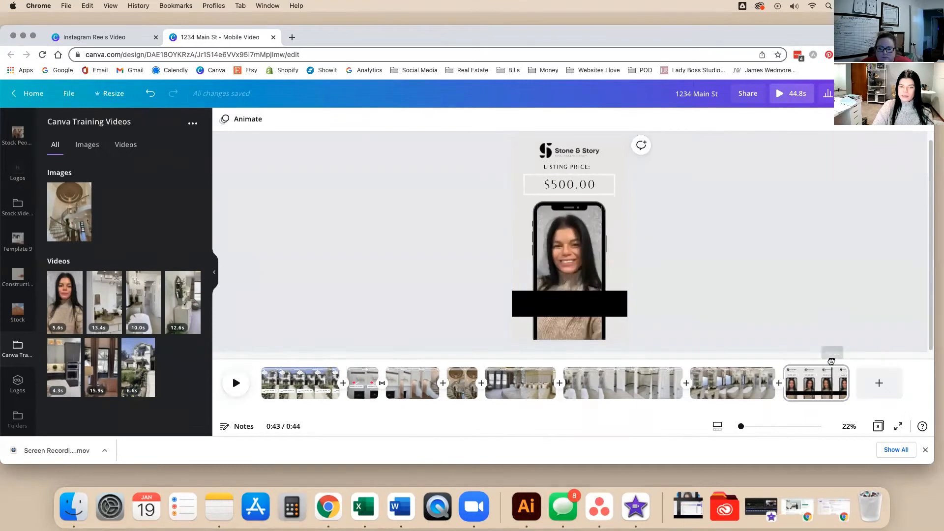
key(space)
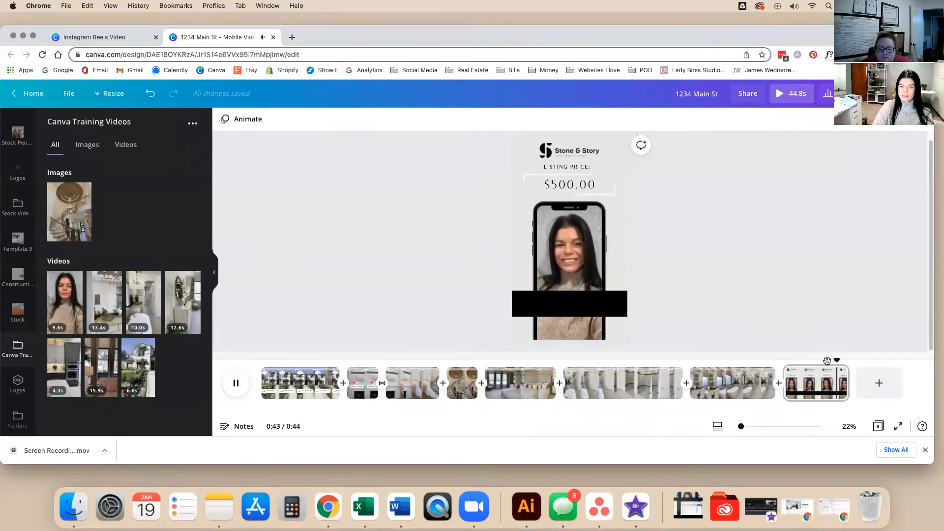
Crop the phone video and raise the black bar's top edge slightly.
double_click(582, 255)
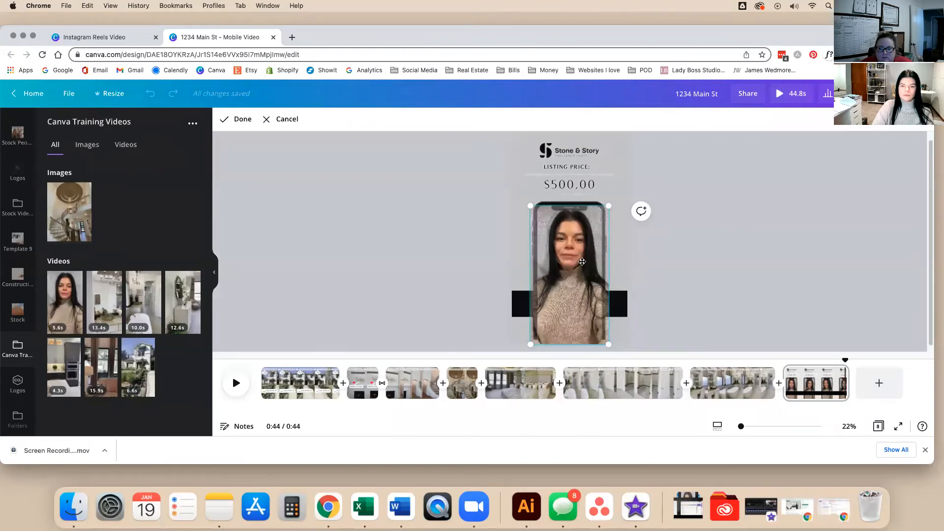
click(710, 280)
click(711, 281)
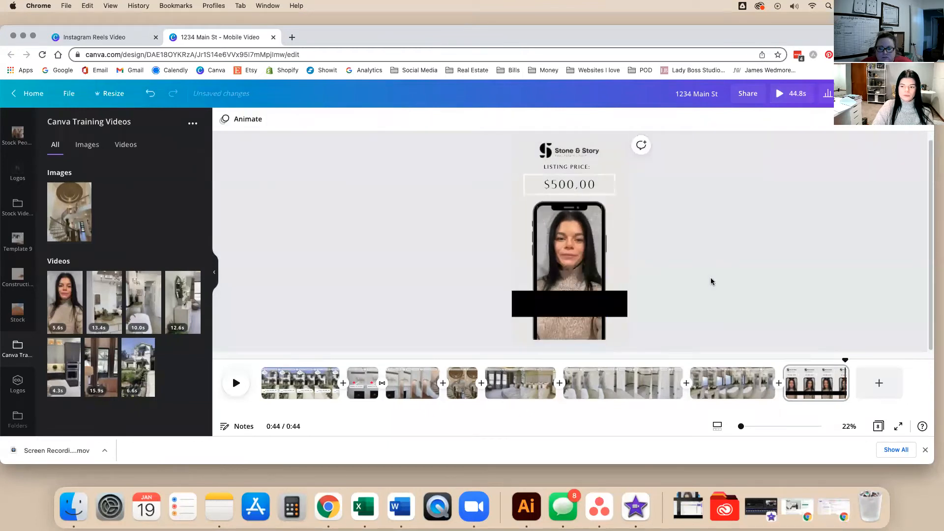
click(837, 359)
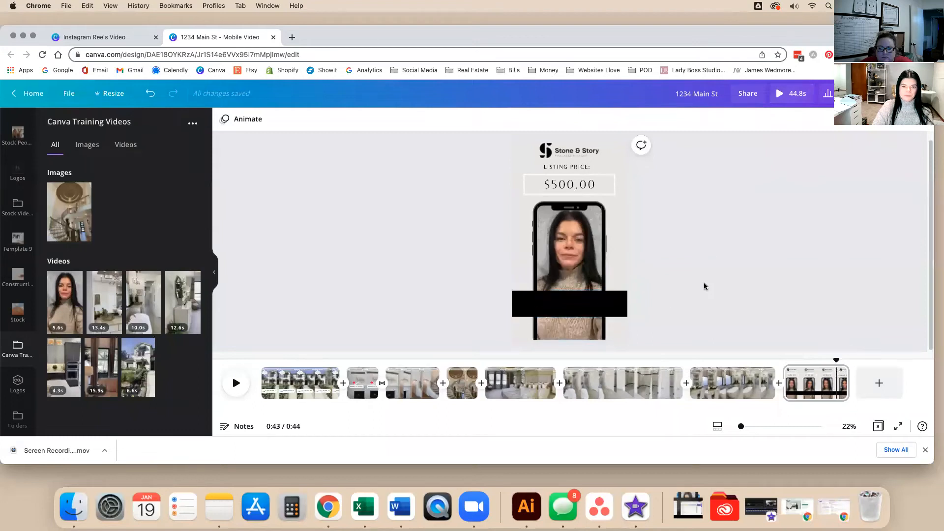
click(608, 299)
drag(604, 291, 605, 288)
click(737, 291)
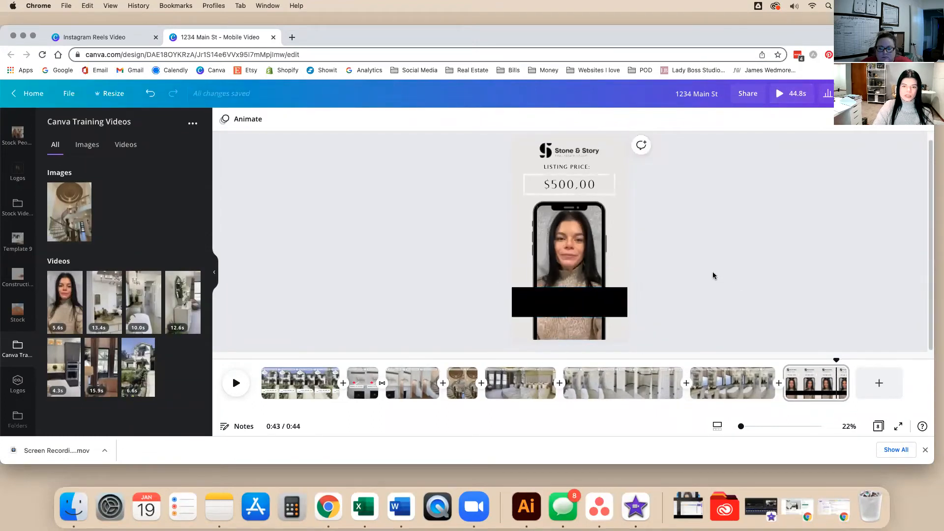
click(592, 186)
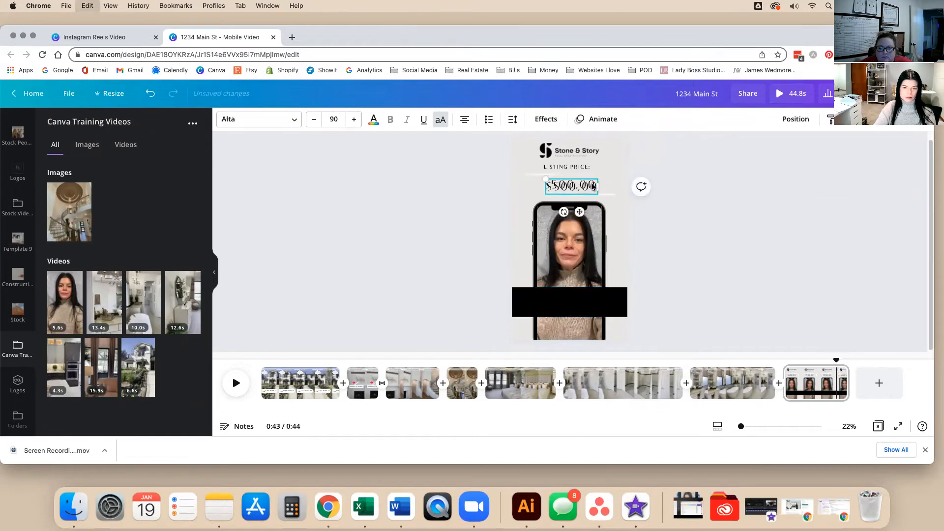
Copy a text box onto the black bar and restore its CALL ME text.
drag(577, 210, 578, 320)
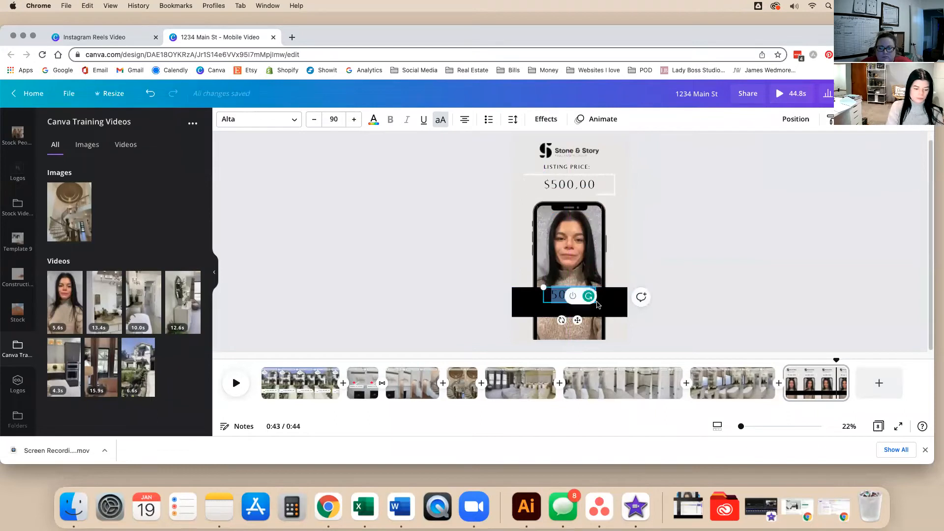
key(BackSpace)
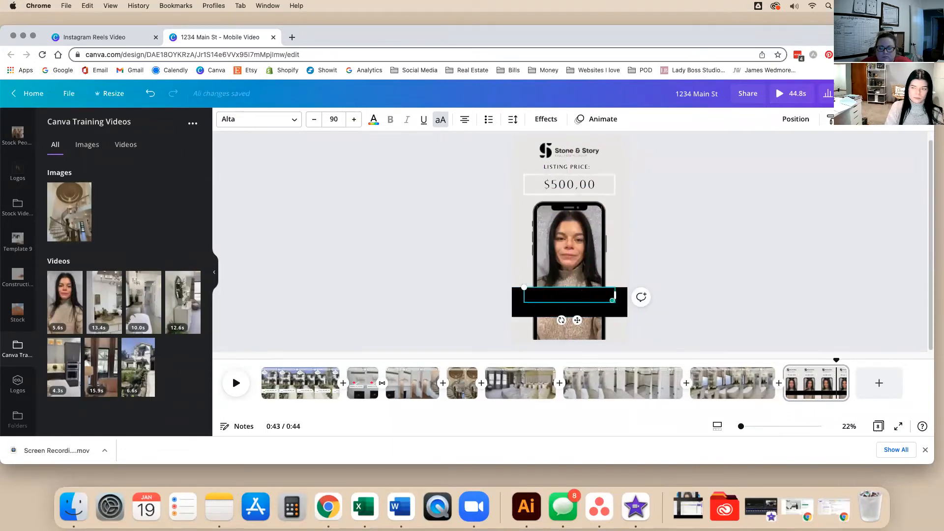
key(super+a)
key(BackSpace)
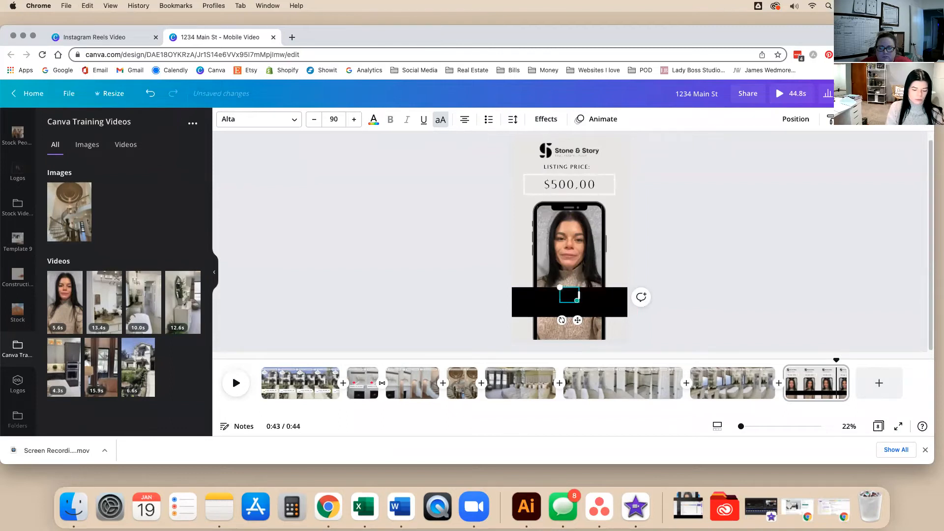
key(super+z)
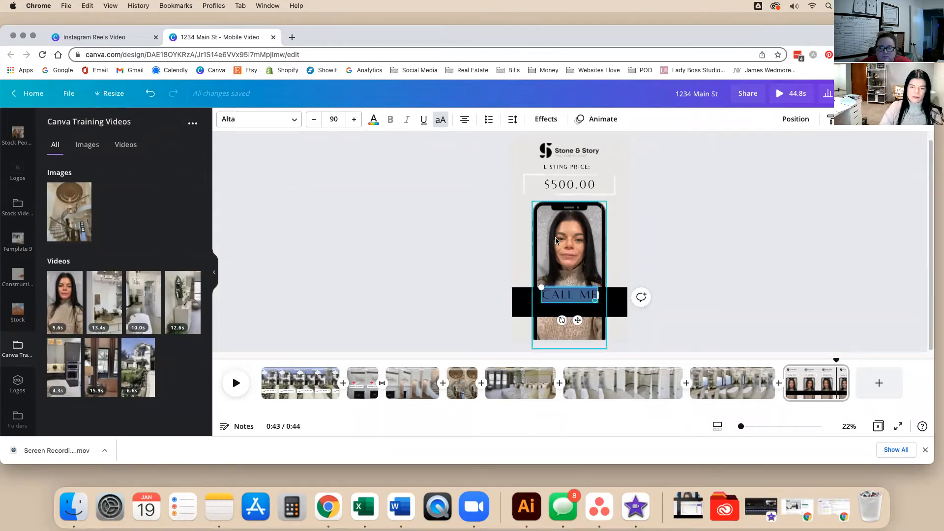
Make the CALL ME text white in the Belleza font.
click(373, 121)
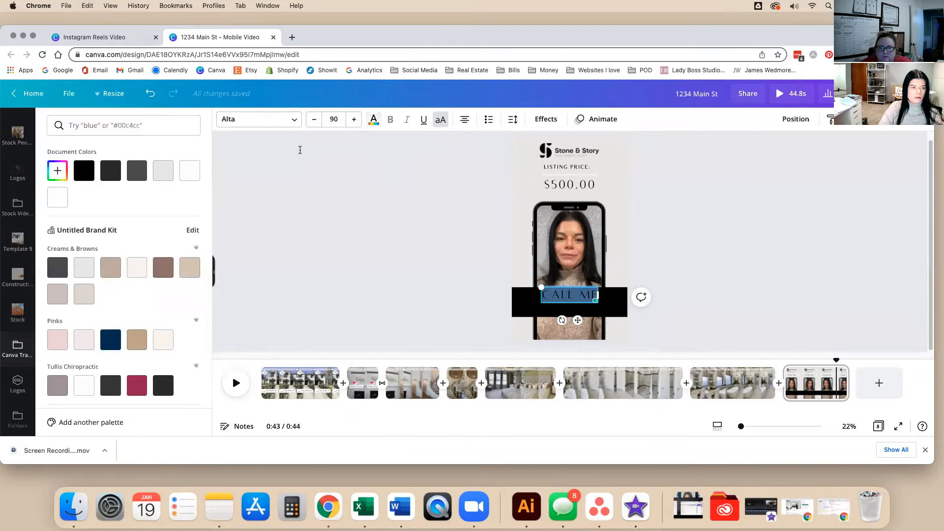
click(65, 198)
click(462, 264)
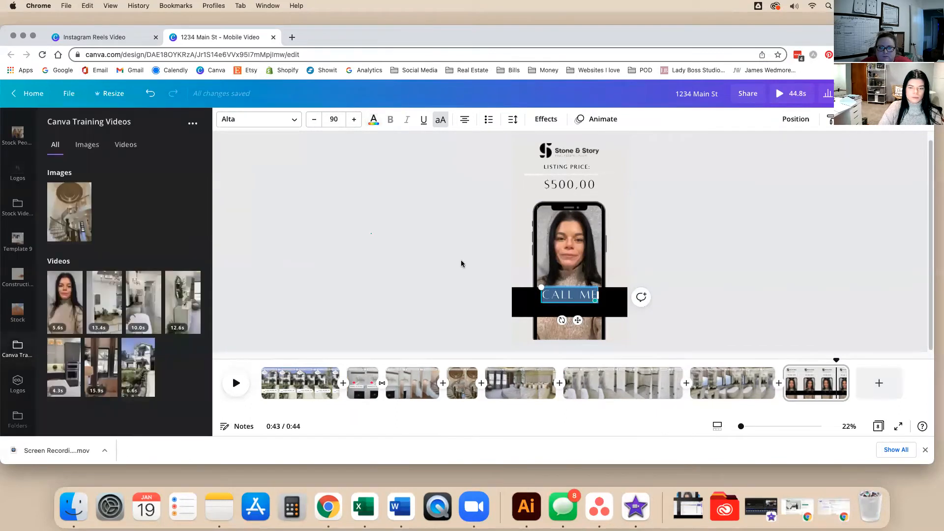
click(557, 292)
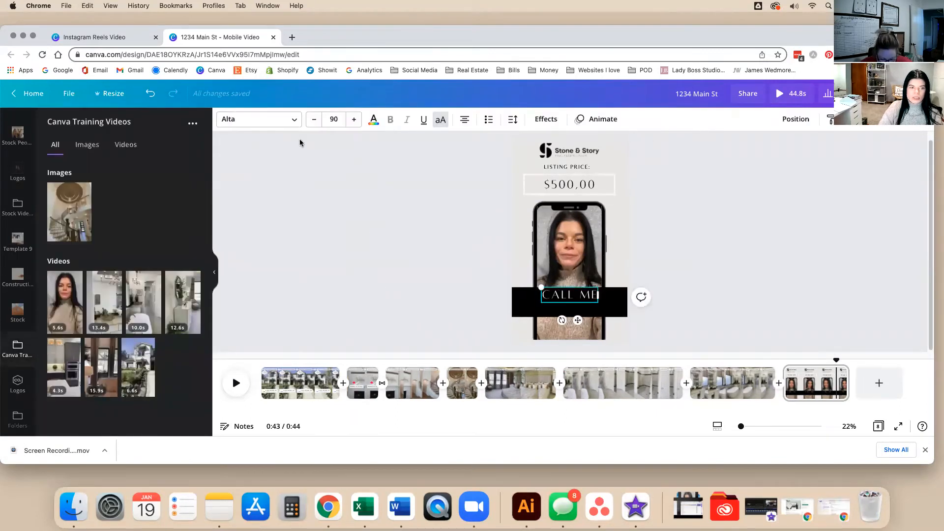
click(226, 123)
click(143, 173)
click(468, 316)
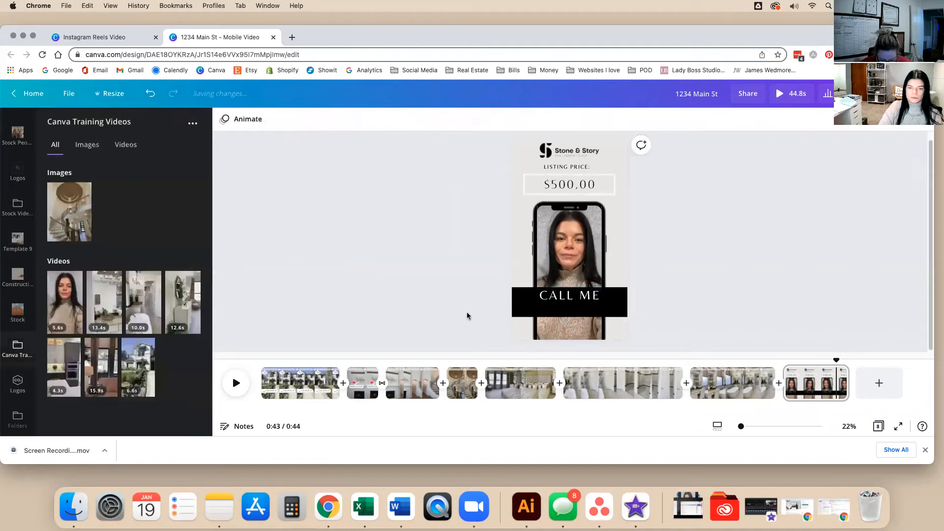
click(564, 297)
Add a second line below CALL ME with a placeholder phone number and email, widening its box.
drag(565, 296, 567, 299)
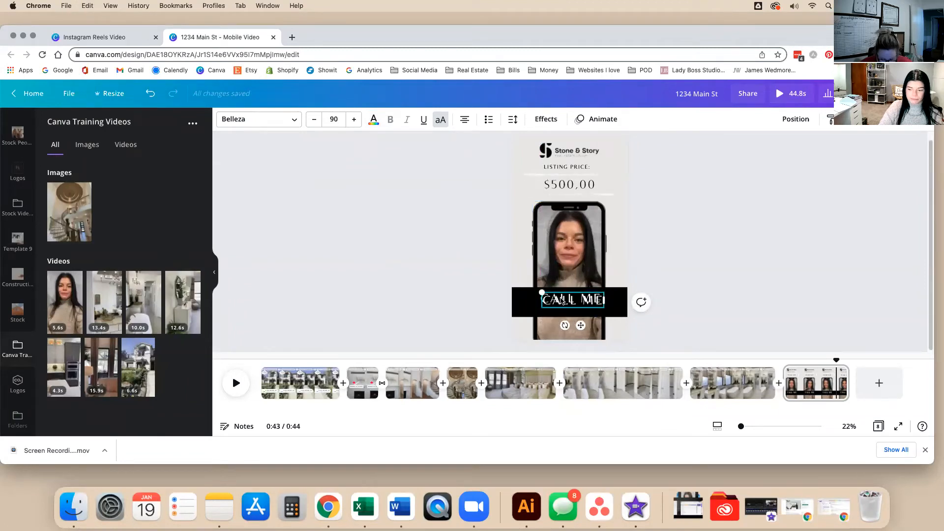
drag(569, 300, 571, 310)
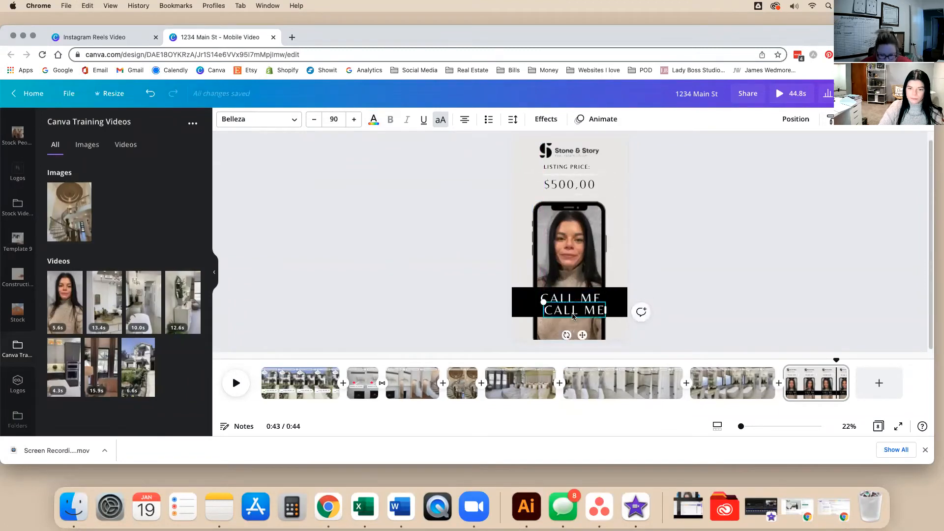
double_click(571, 314)
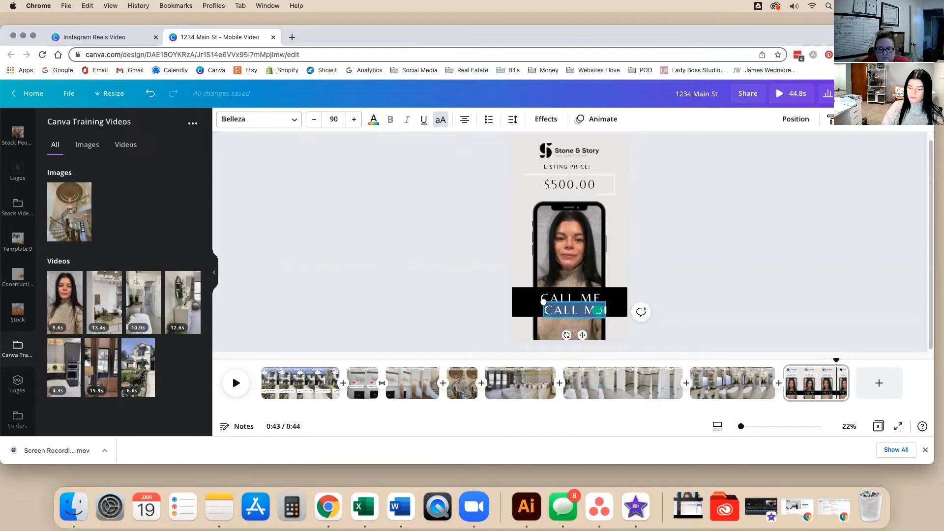
text(555-555-5555 )
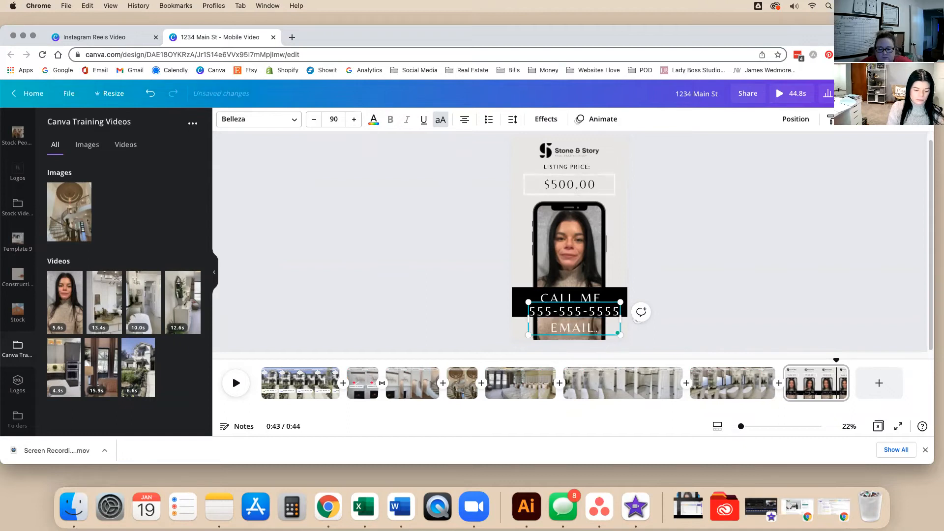
text(EMAIL@EMAIL.COM)
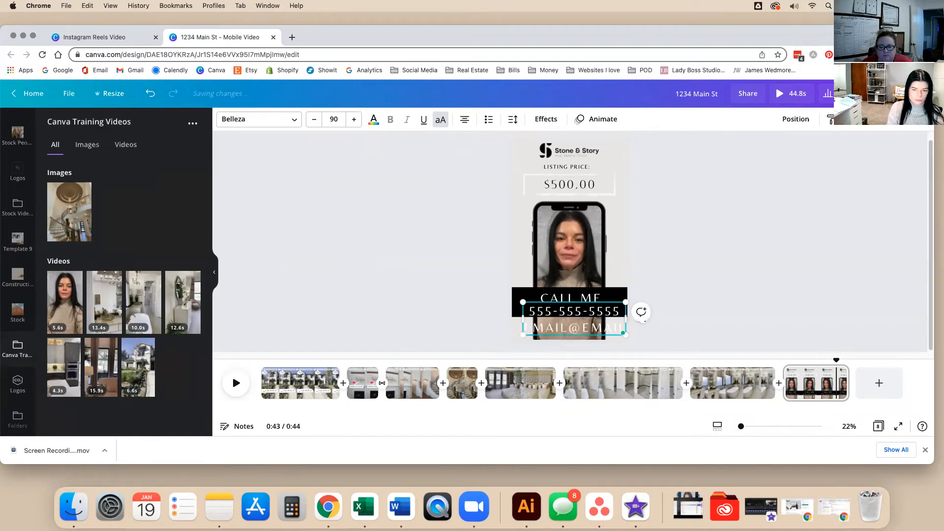
key(ctrl+a)
mouse_move(629, 326)
mouse_down()
mouse_move(670, 325)
mouse_move(633, 344)
mouse_move(571, 348)
mouse_move(620, 320)
mouse_up()
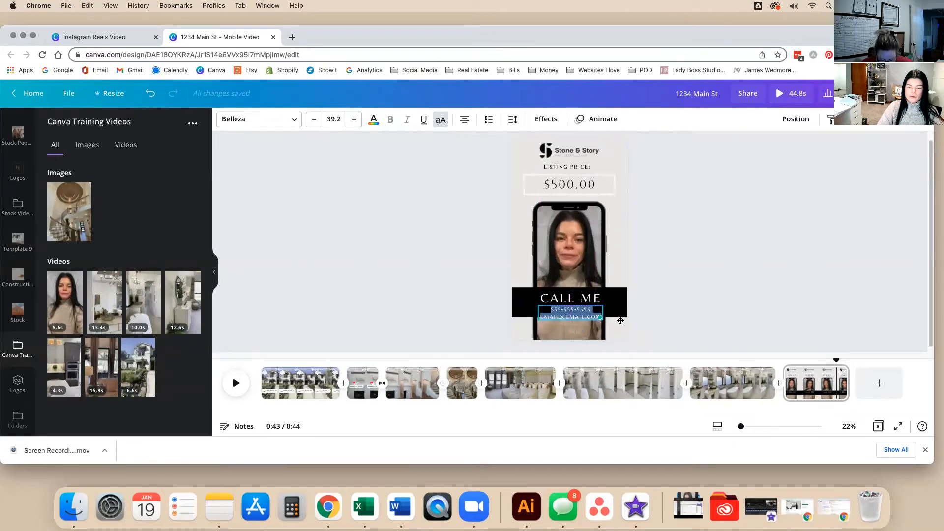
Extend the black bar down over the email line, then move the whole group up slightly.
click(622, 308)
drag(610, 320, 612, 328)
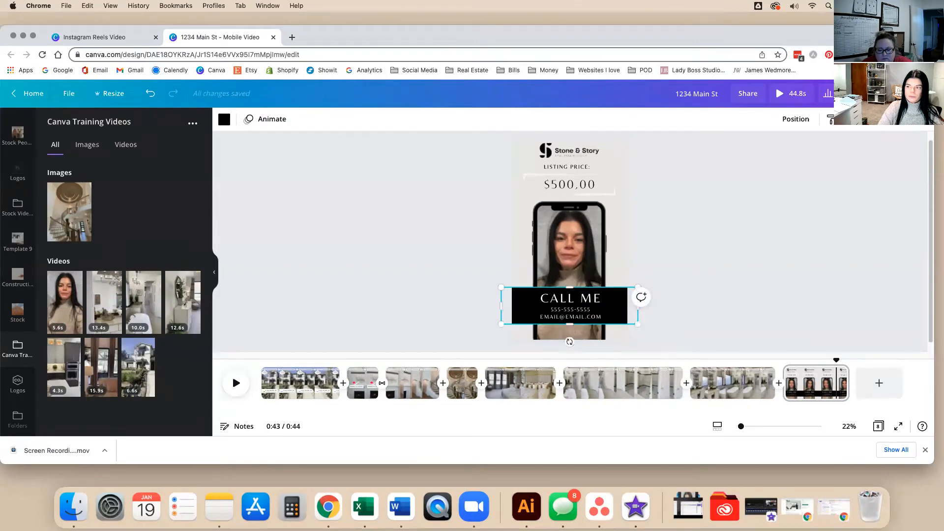
click(732, 236)
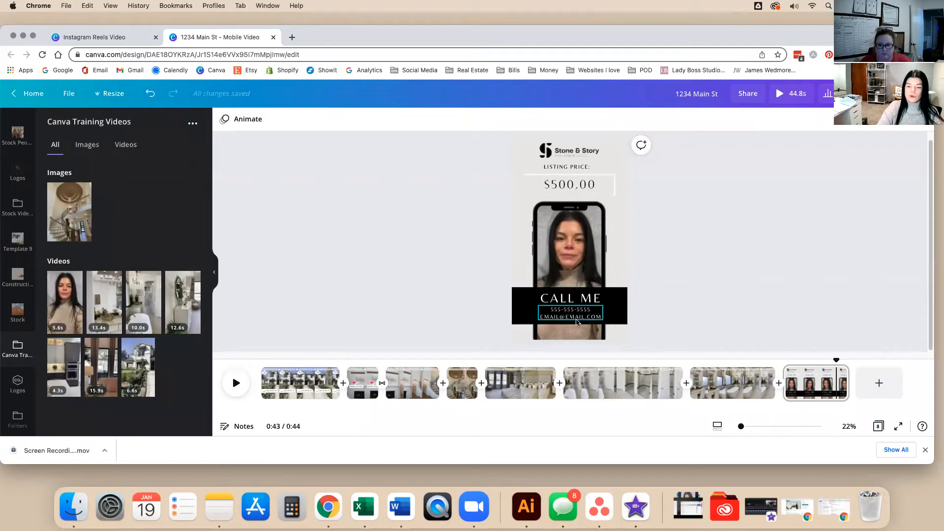
drag(473, 277, 684, 327)
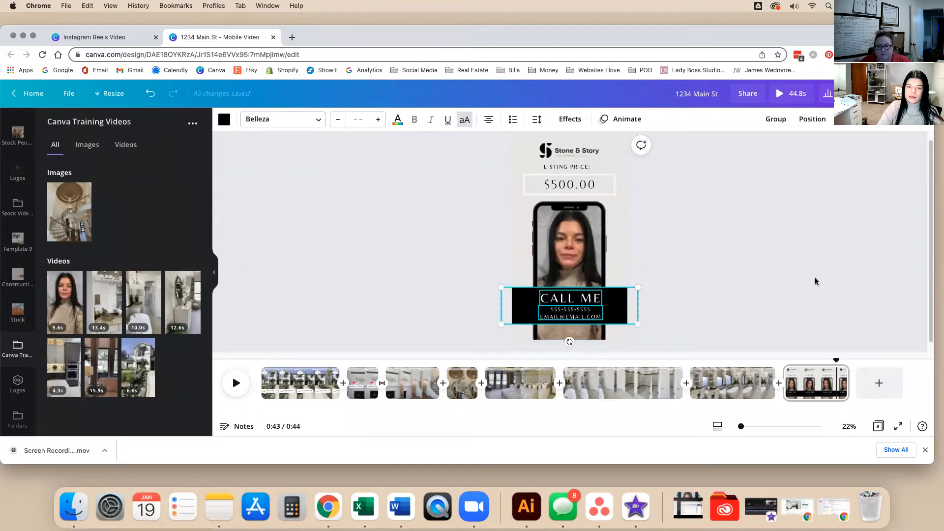
drag(624, 317, 624, 311)
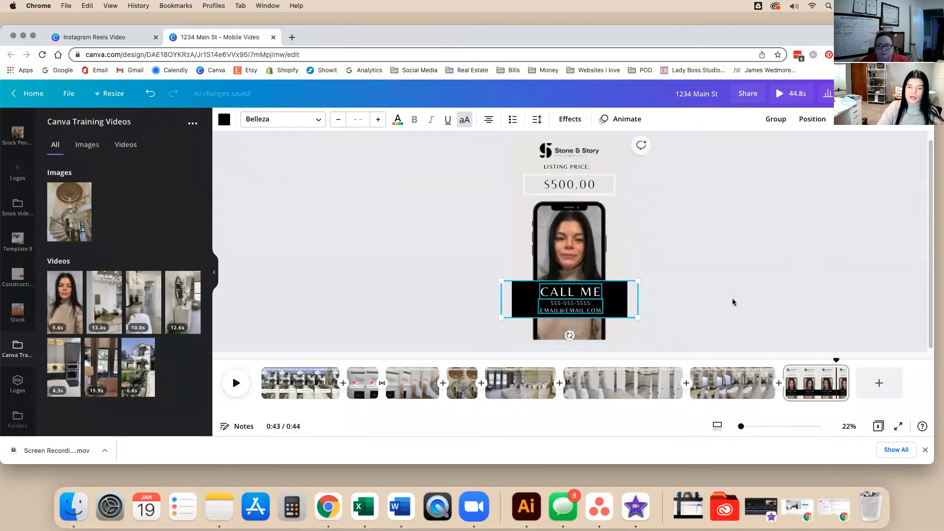
Shrink the contact text box and centre it within the black bar.
click(590, 276)
click(623, 288)
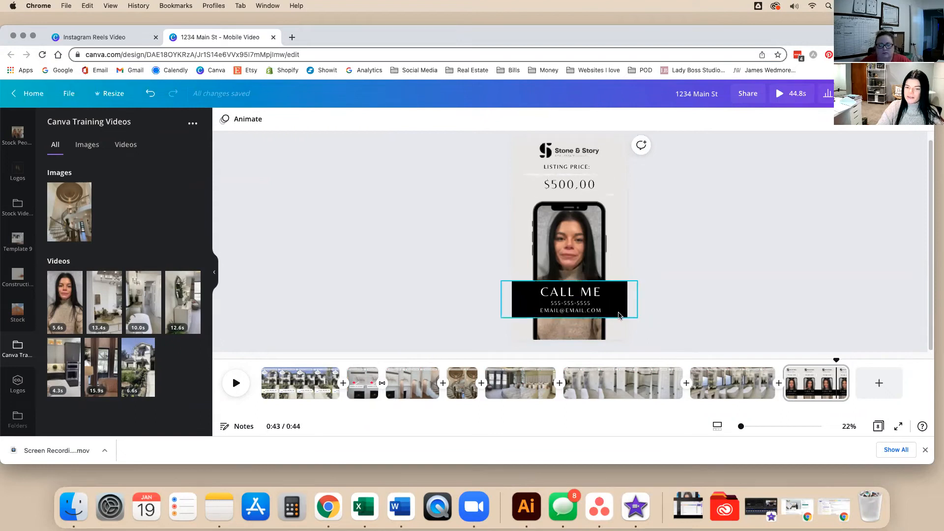
click(624, 294)
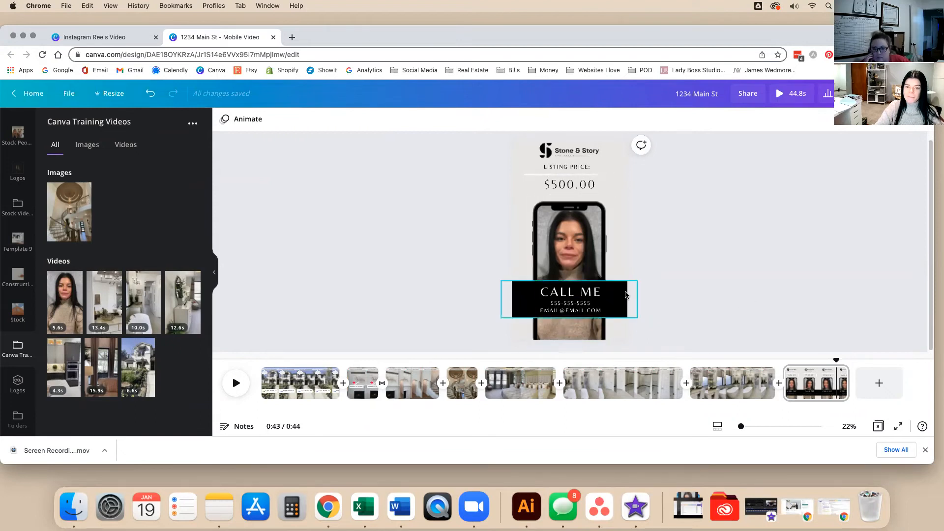
click(674, 293)
click(560, 289)
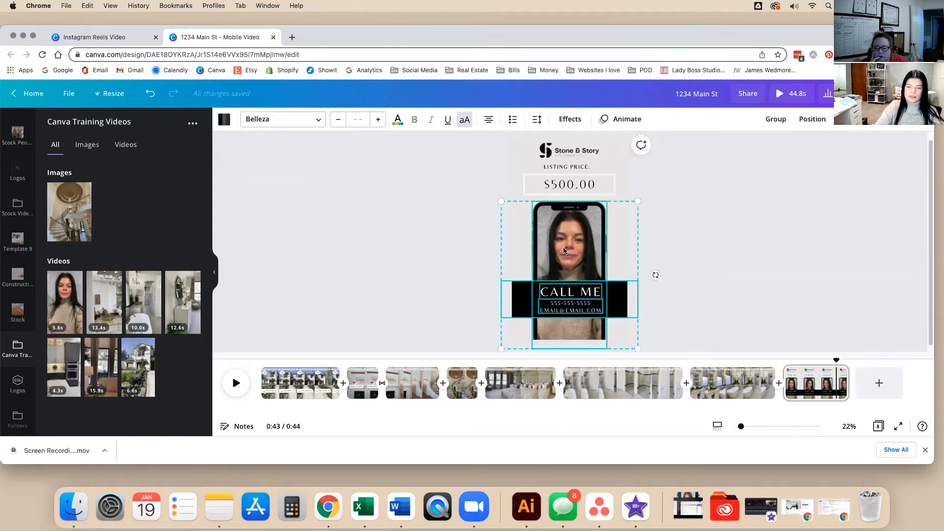
click(590, 303)
mouse_move(601, 312)
mouse_down()
mouse_move(582, 293)
mouse_move(613, 311)
mouse_up()
click(635, 304)
click(608, 314)
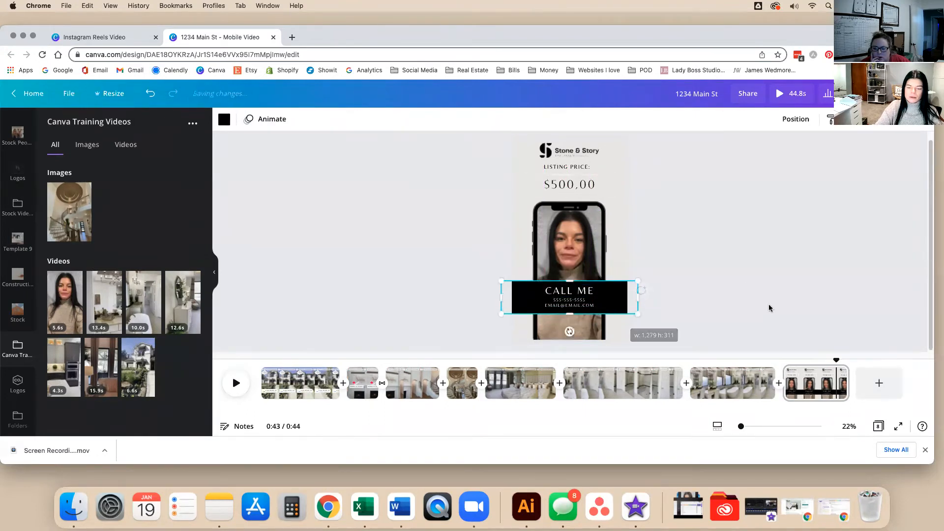
click(783, 302)
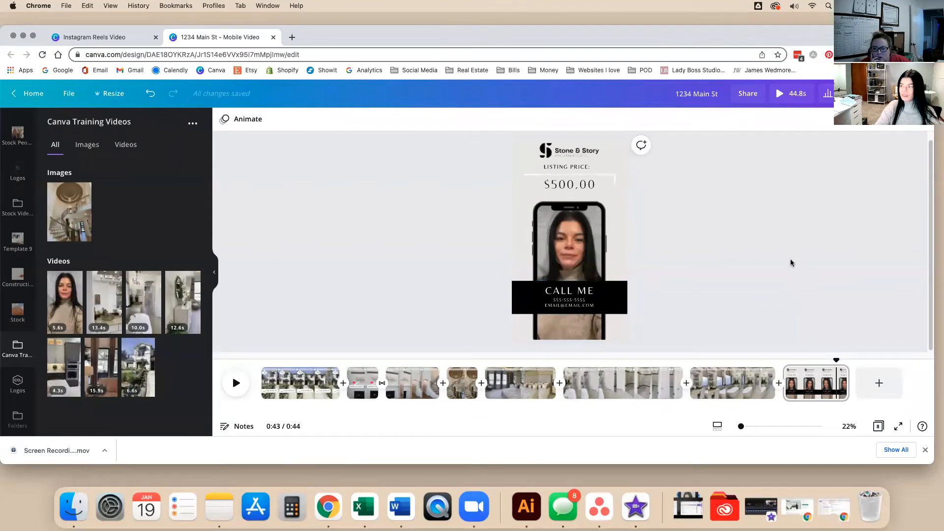
Search the Elements library for 'phone'.
scroll(12, 196, up, 10)
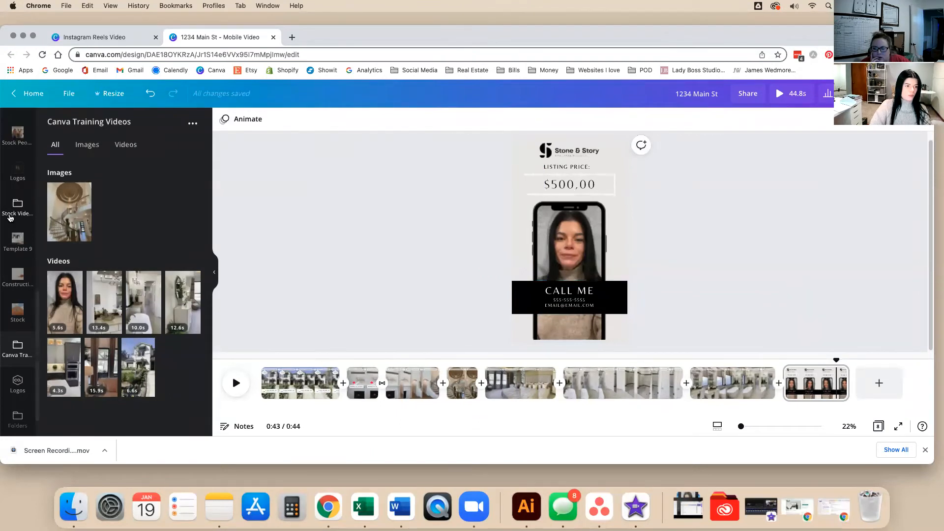
click(10, 159)
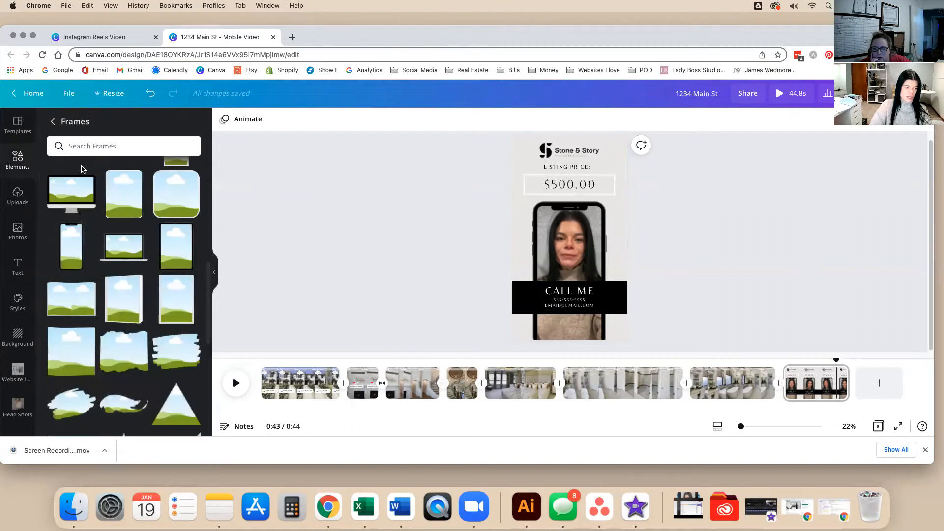
click(96, 149)
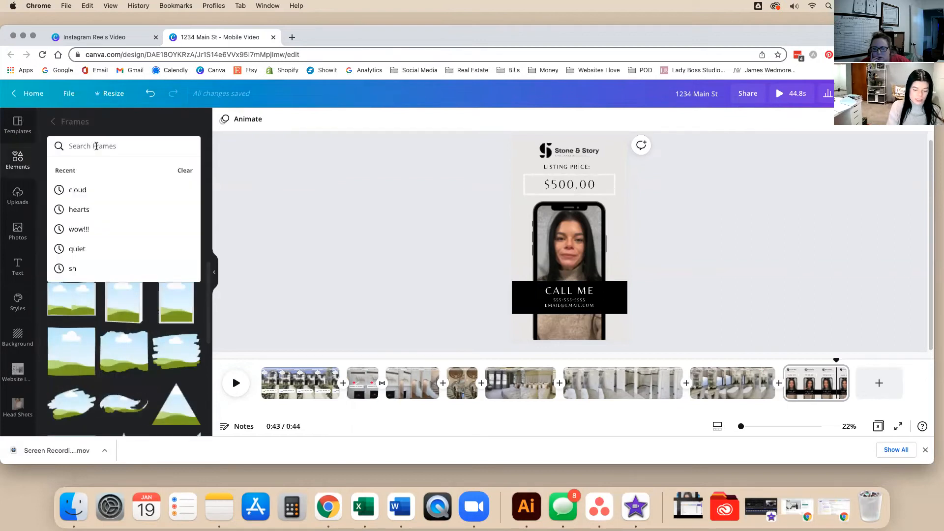
text(ph)
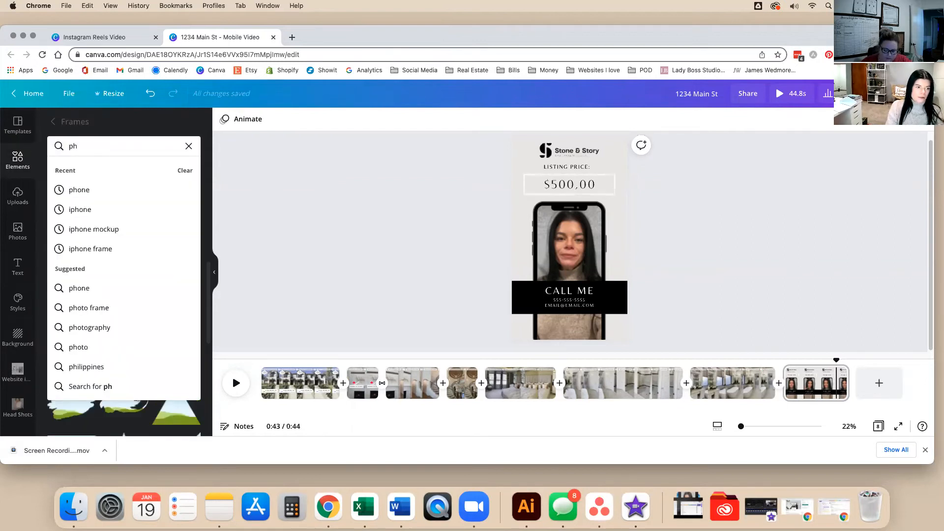
click(190, 147)
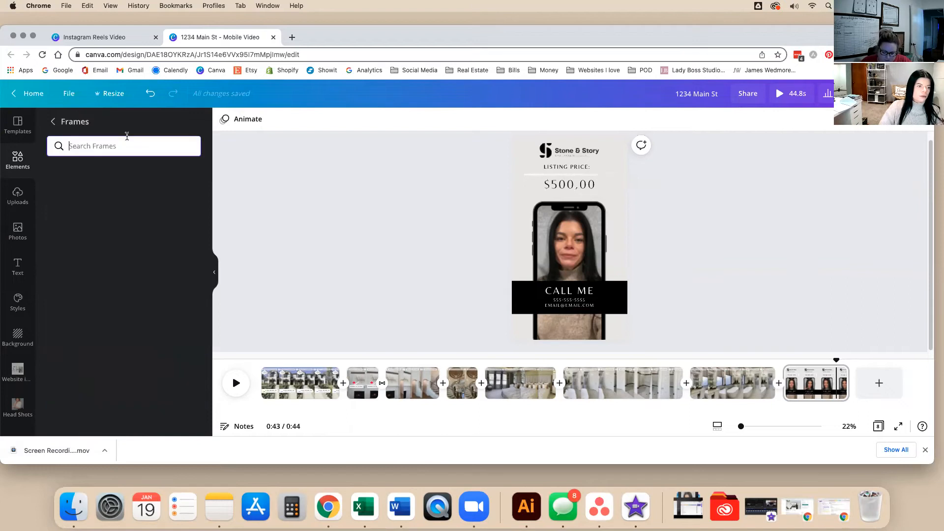
click(54, 121)
click(102, 132)
text(phone)
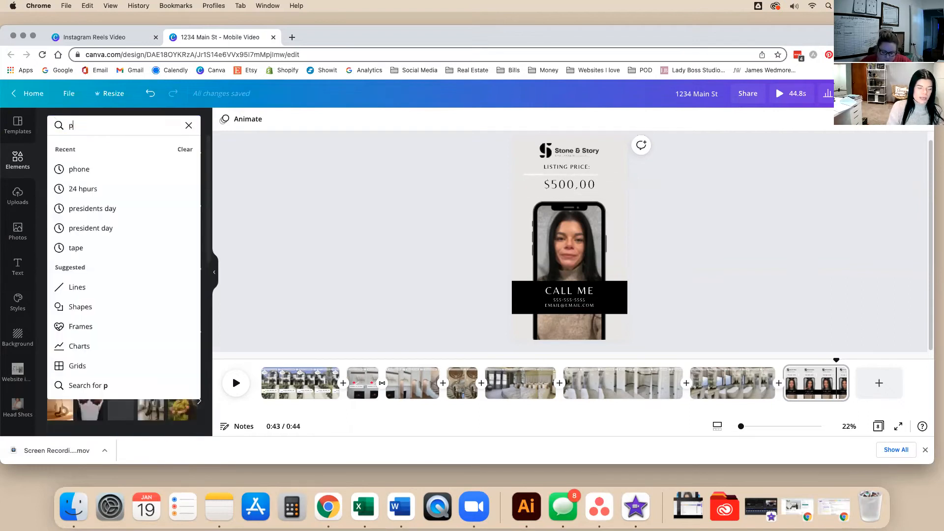
key(Return)
Filter the results to animated graphics and add the yellow phone graphic.
click(119, 149)
click(191, 125)
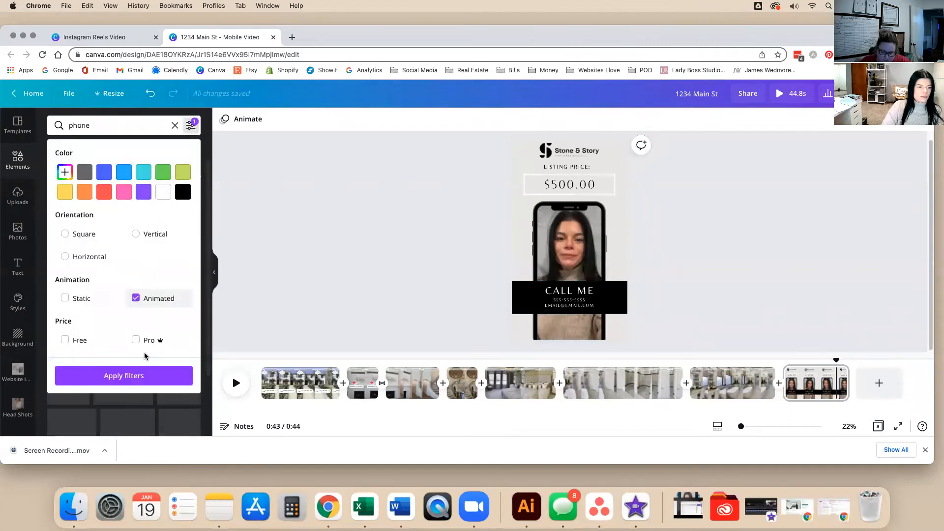
click(124, 377)
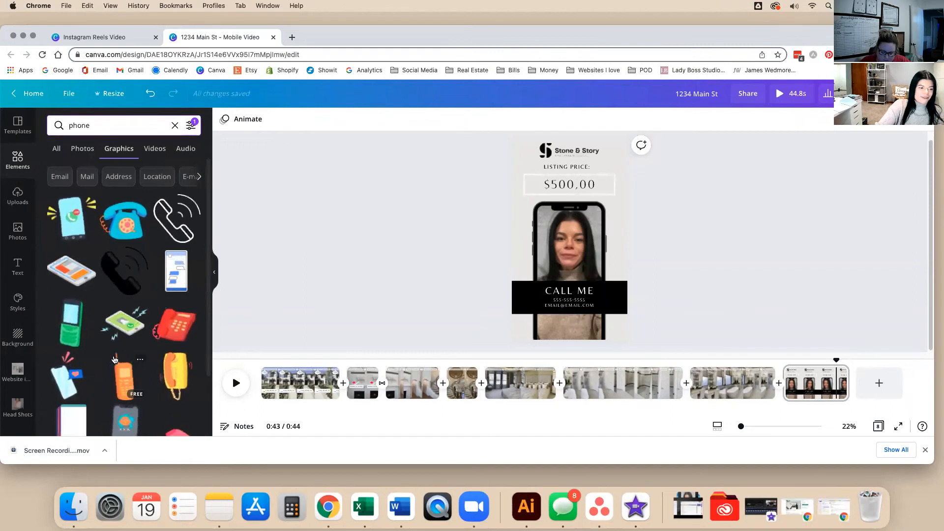
scroll(115, 359, down, 3)
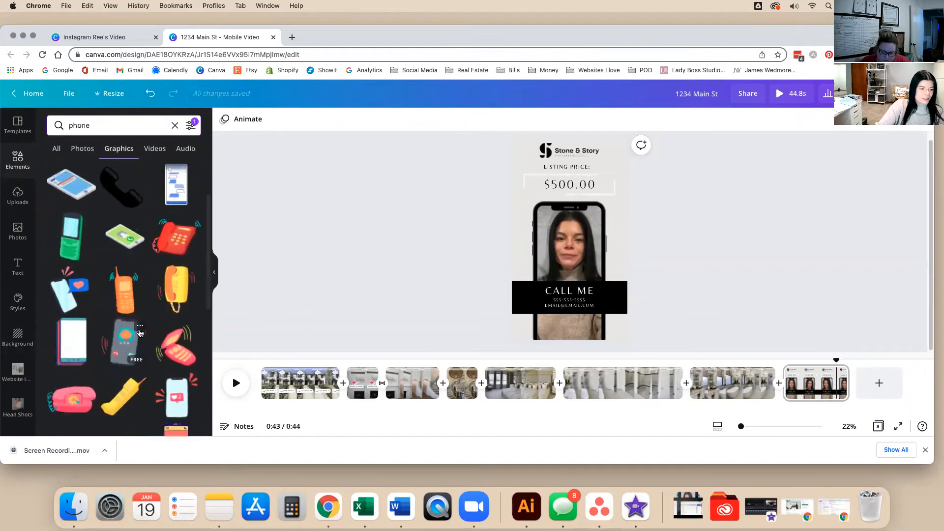
click(166, 294)
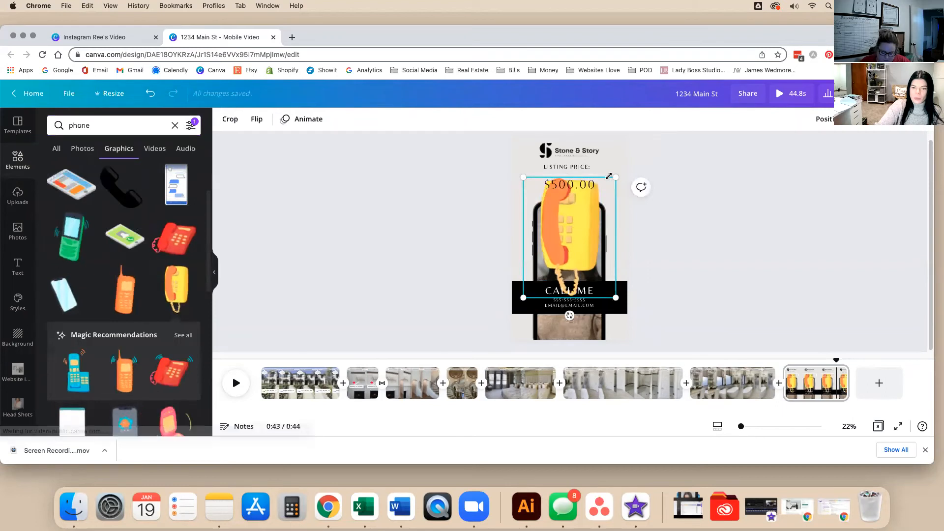
Shrink the phone graphic to a small icon at the bar's left end and tilt it to -7°.
drag(599, 205, 522, 296)
drag(533, 332, 496, 317)
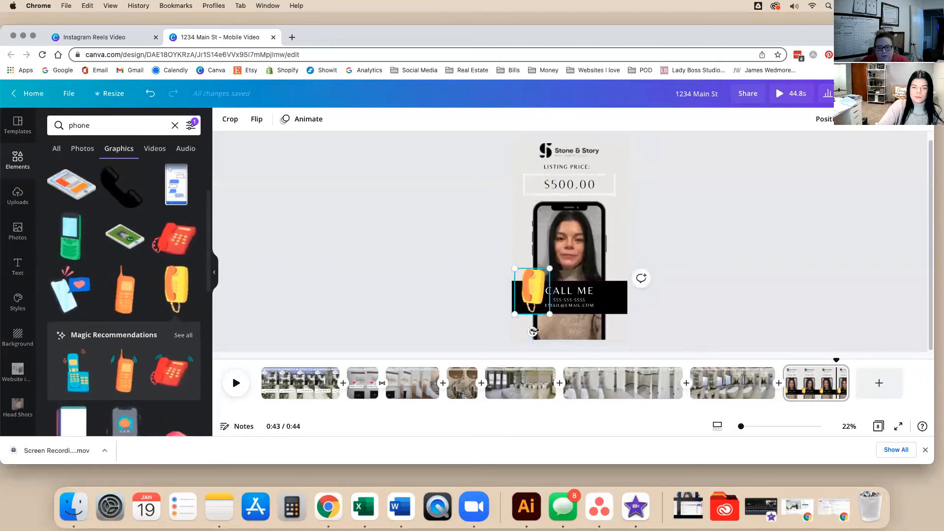
click(740, 272)
click(586, 305)
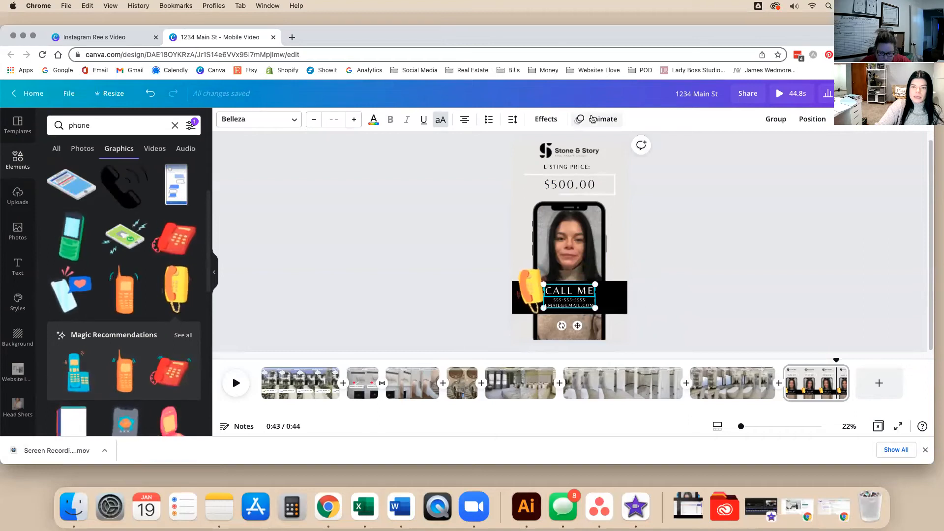
Preview the Pan and Fade animations, then apply Stomp to the CALL ME contact text.
click(594, 119)
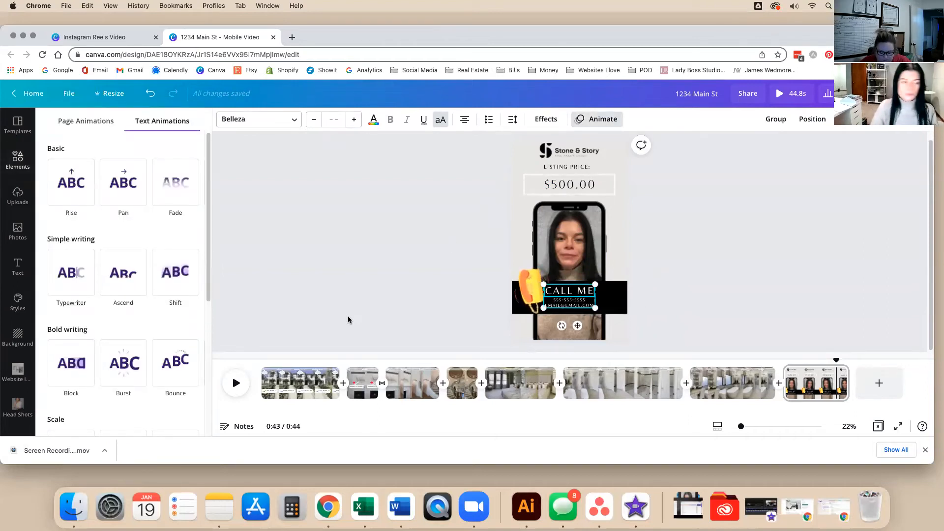
click(120, 200)
click(164, 200)
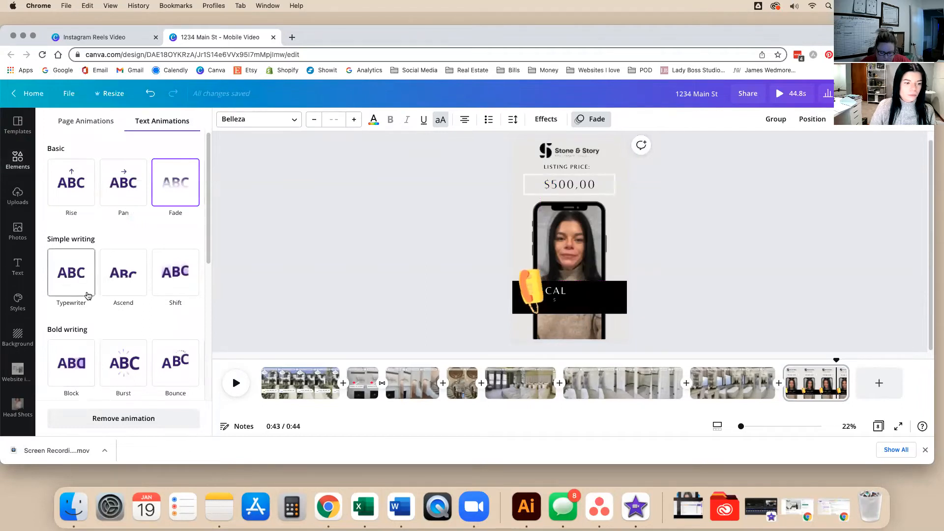
scroll(108, 293, down, 1)
scroll(127, 298, down, 3)
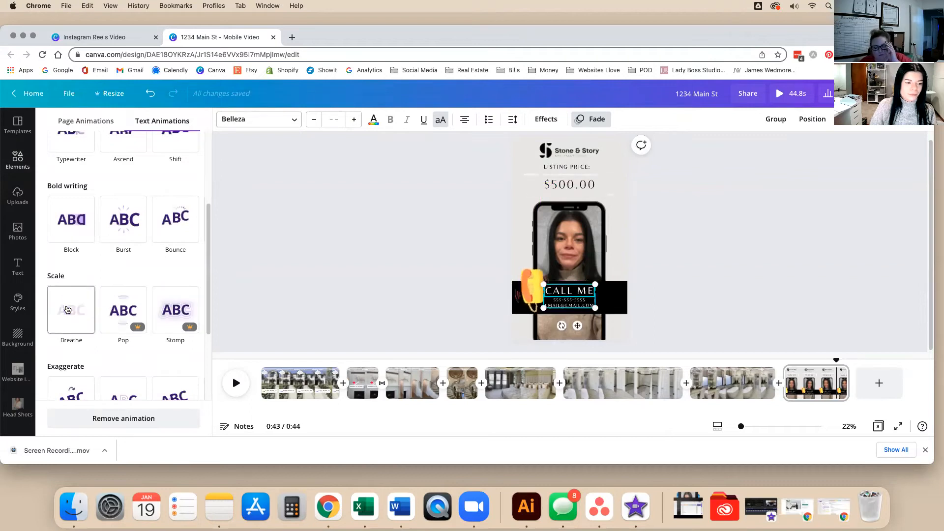
scroll(127, 354, down, 3)
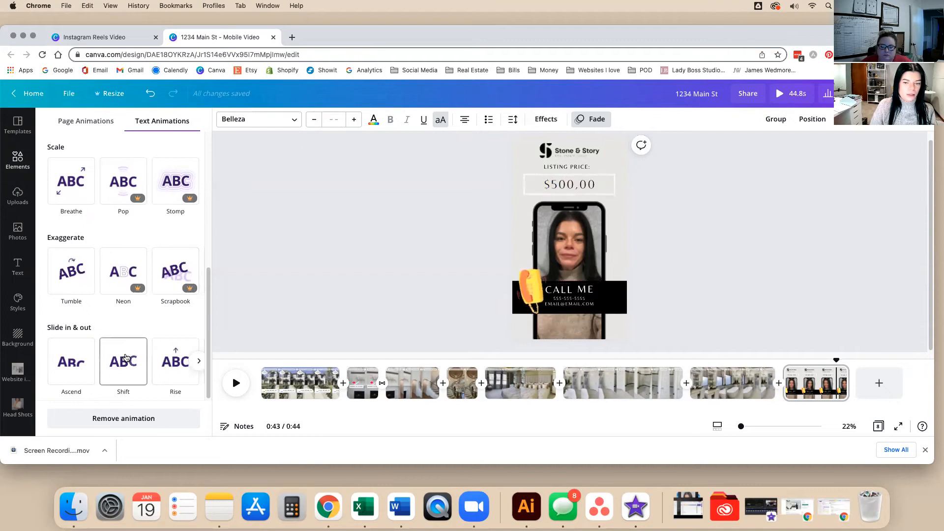
scroll(125, 358, up, 3)
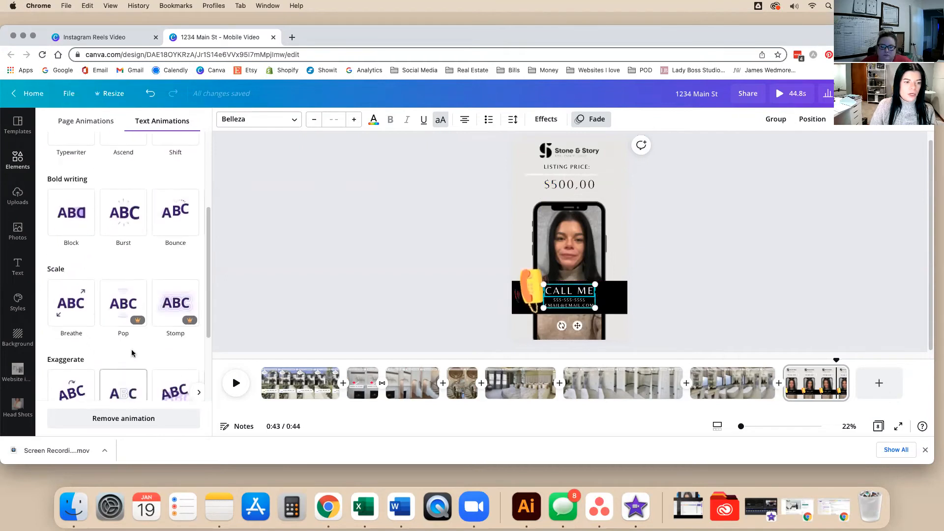
click(169, 305)
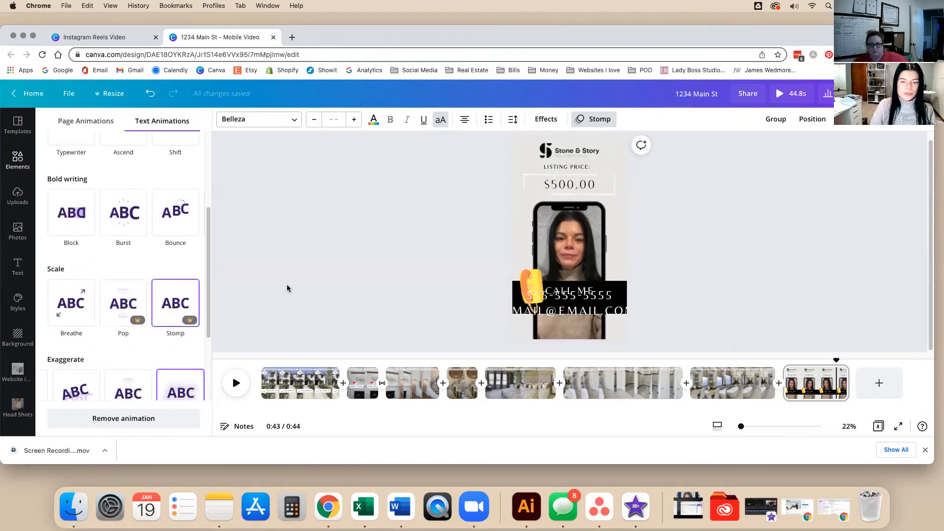
click(409, 300)
click(410, 300)
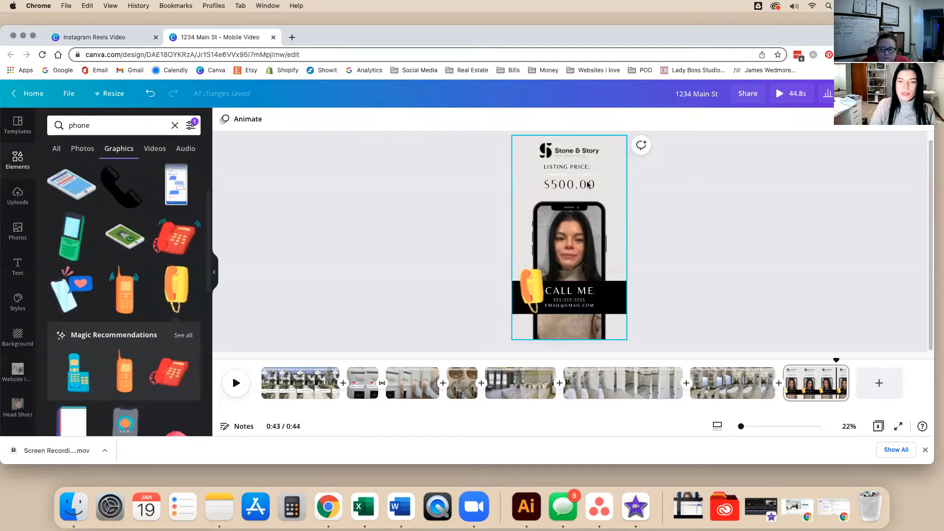
Apply the Typewriter text animation to the $500.00 listing price.
click(570, 185)
click(617, 119)
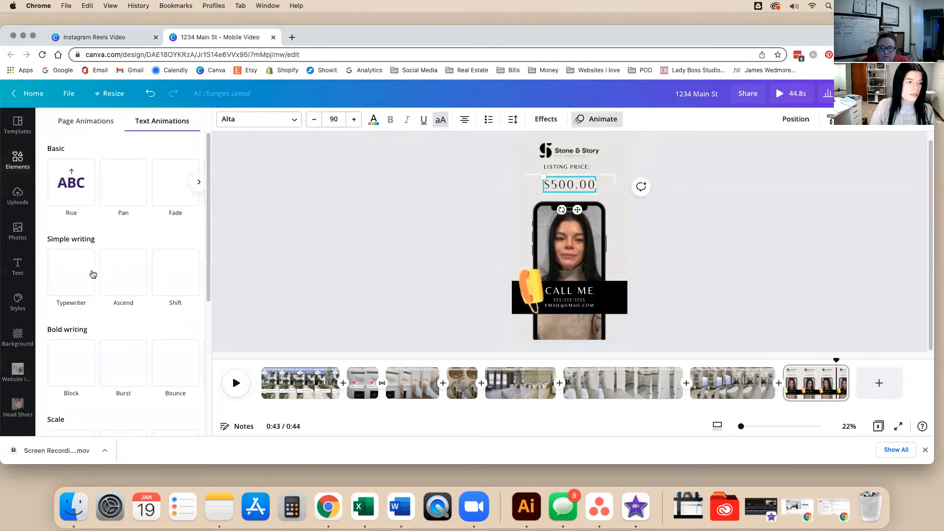
click(76, 297)
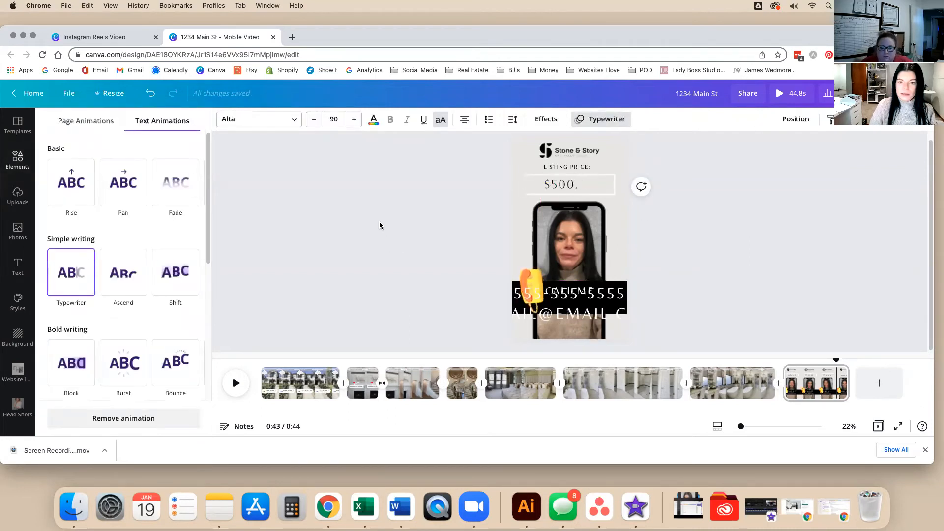
click(578, 166)
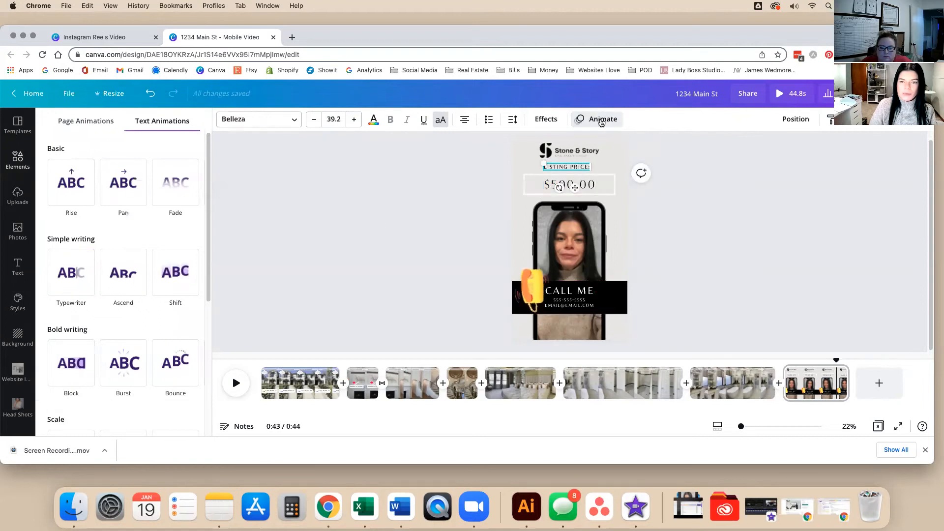
click(592, 119)
click(586, 120)
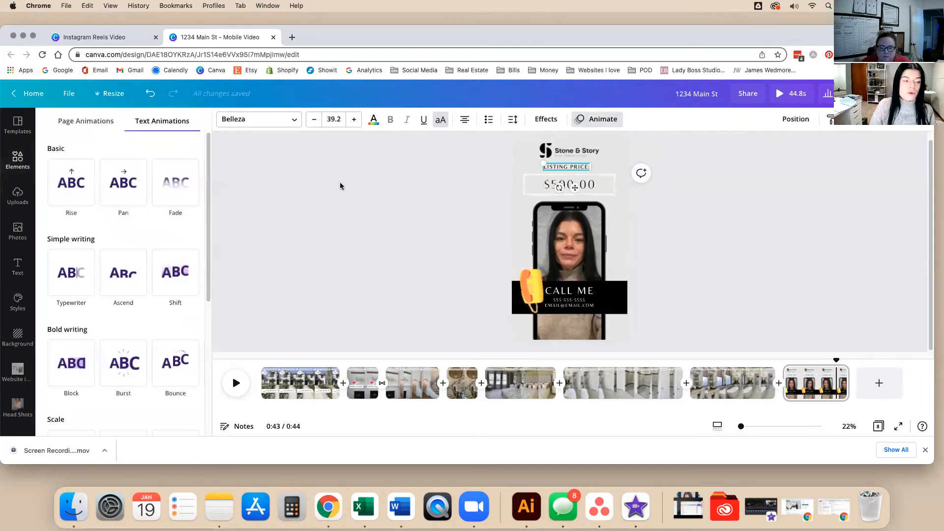
click(78, 272)
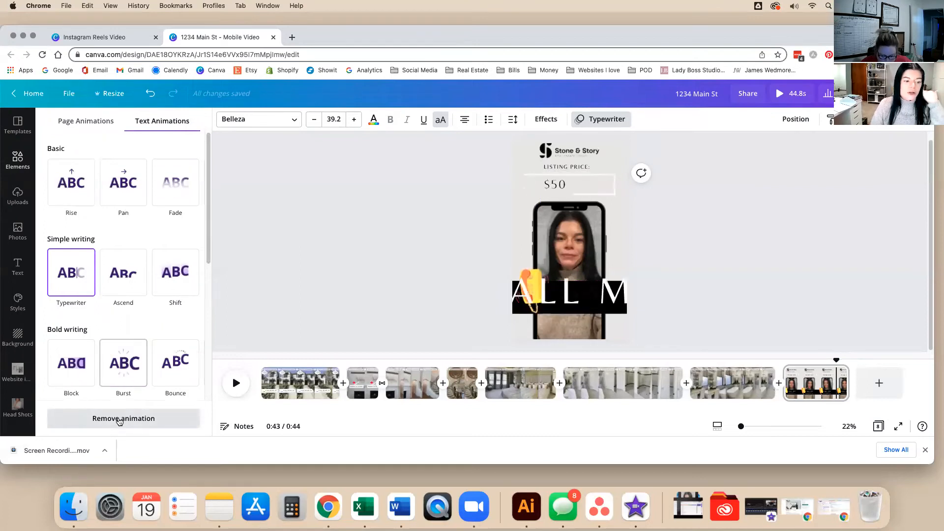
click(429, 240)
click(429, 239)
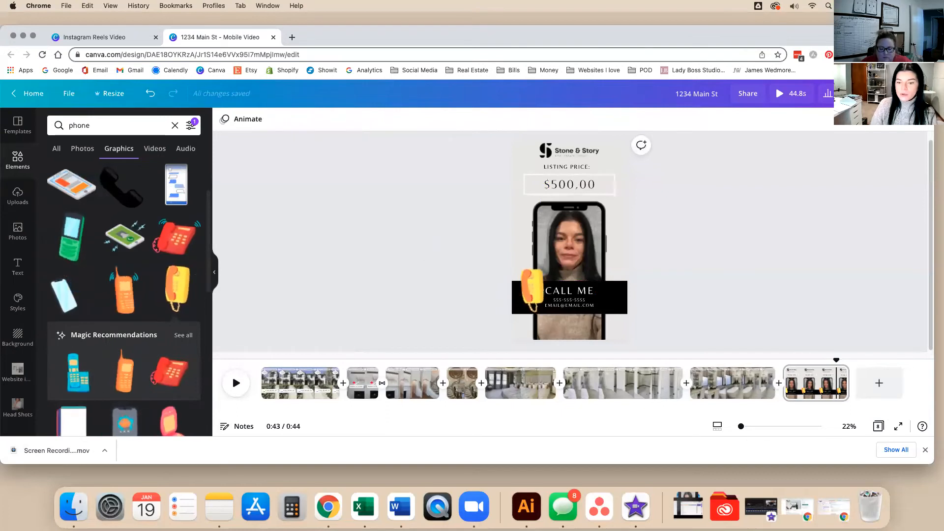
Go to the final CALL ME page and try a 'heart' elements search, then clear it.
drag(826, 362, 710, 362)
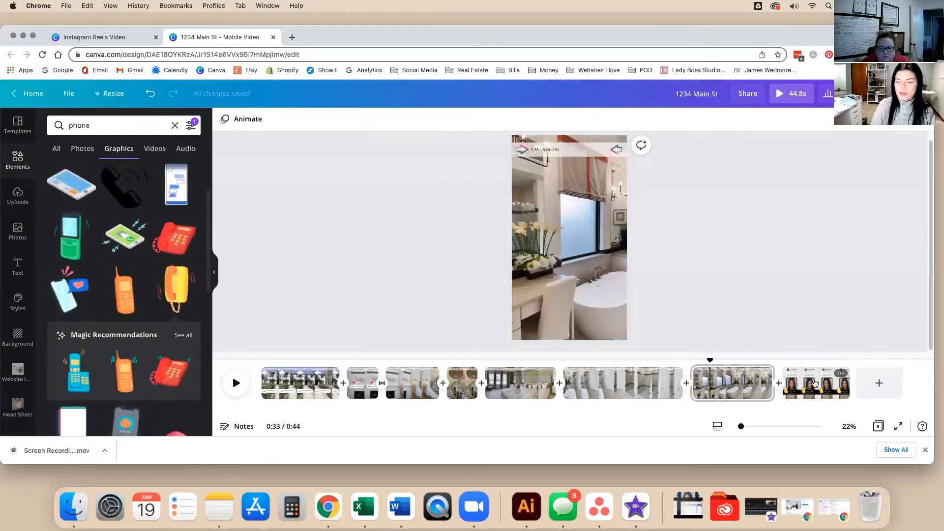
click(802, 379)
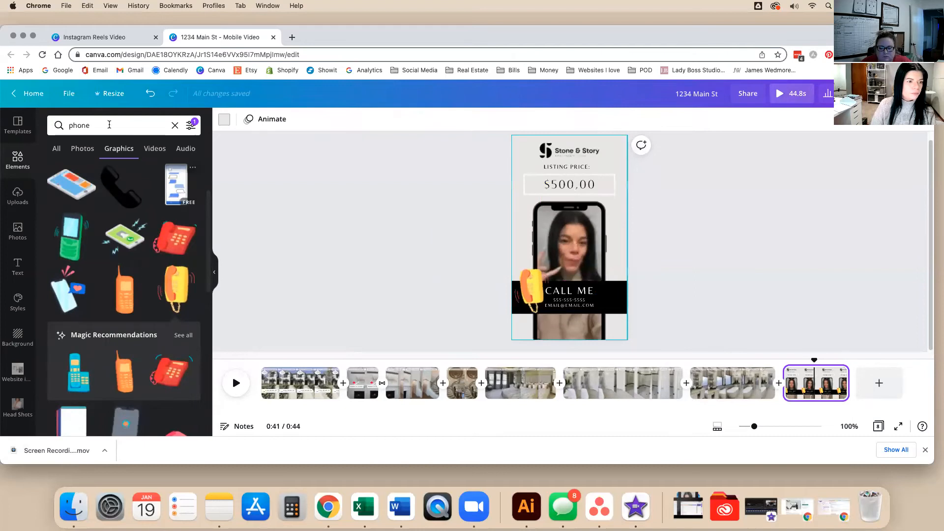
click(79, 126)
text(heart)
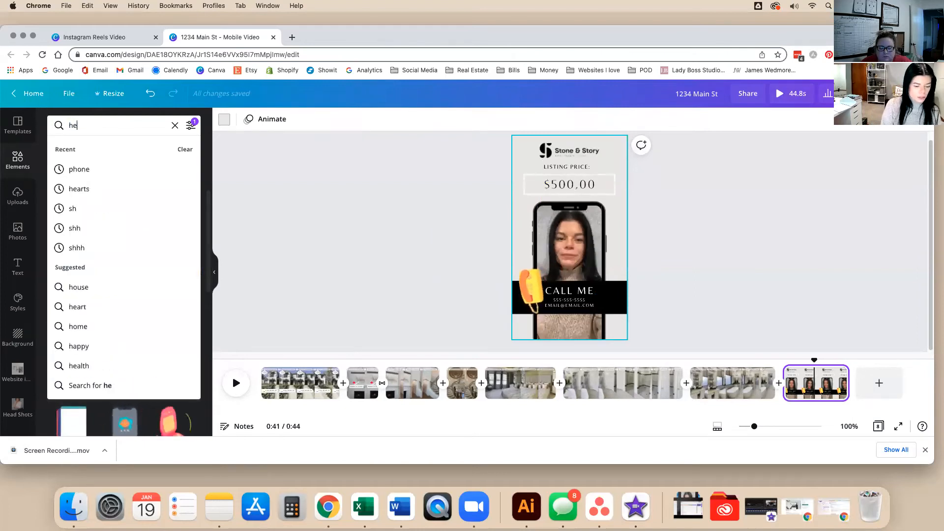
key(Return)
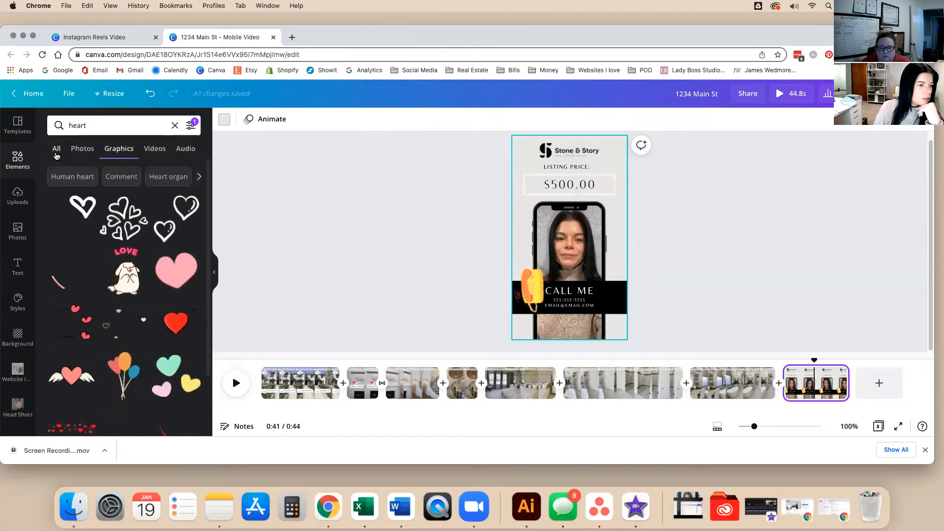
click(57, 155)
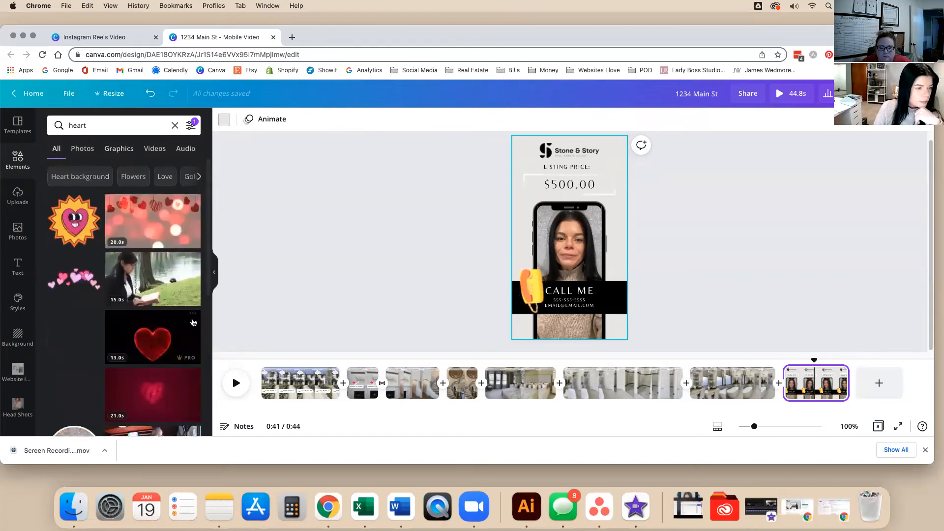
click(175, 125)
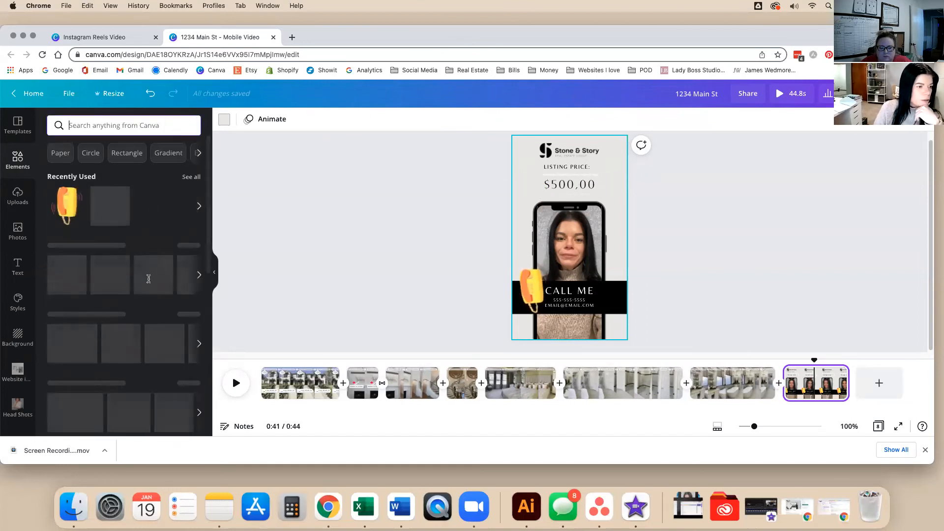
Browse Graphics and Stickers to open the full Social Media stickers collection.
scroll(192, 234, down, 4)
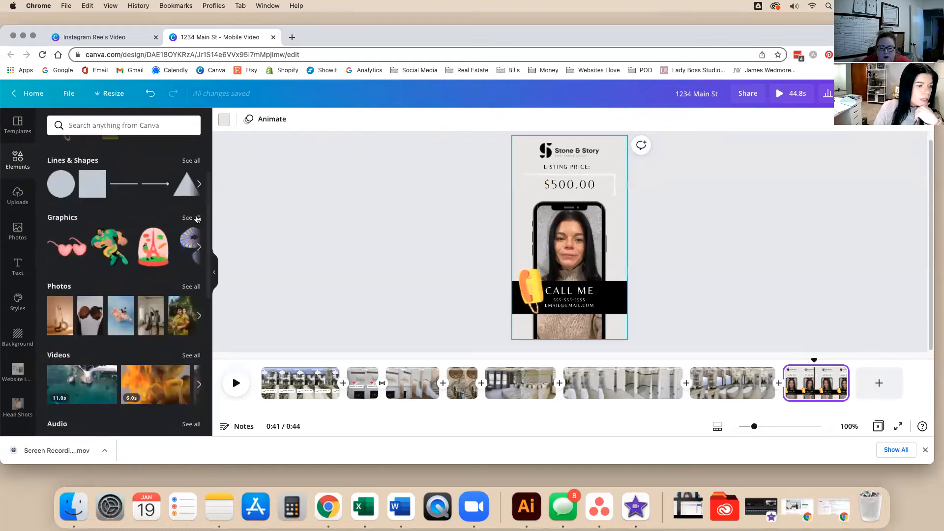
click(192, 217)
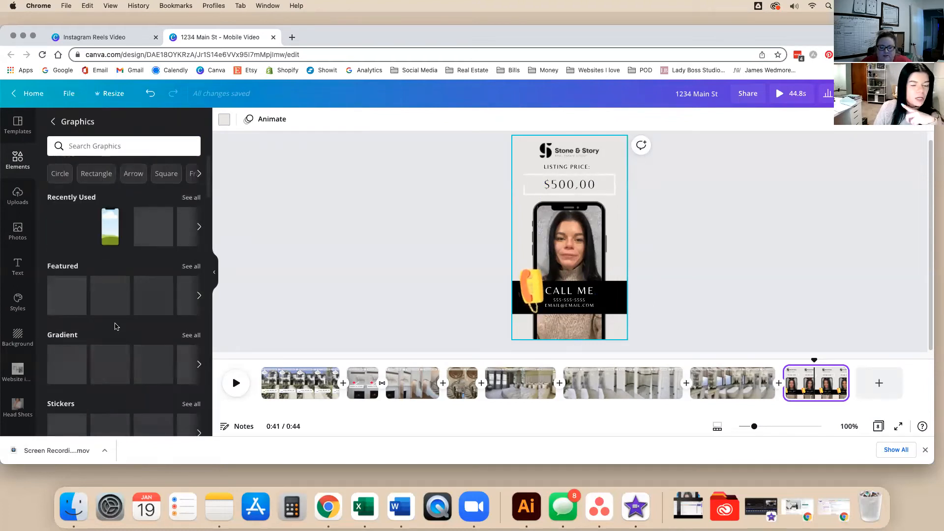
scroll(117, 327, down, 1)
scroll(117, 327, down, 5)
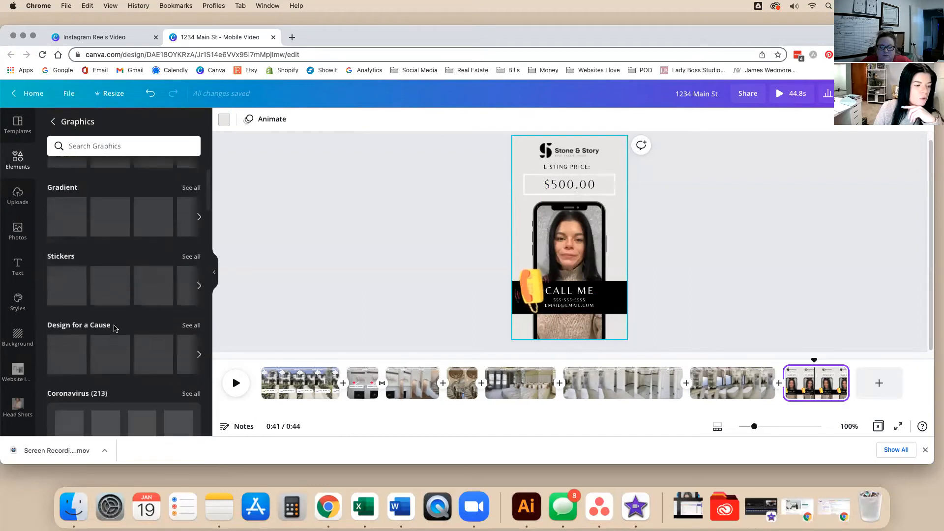
click(188, 256)
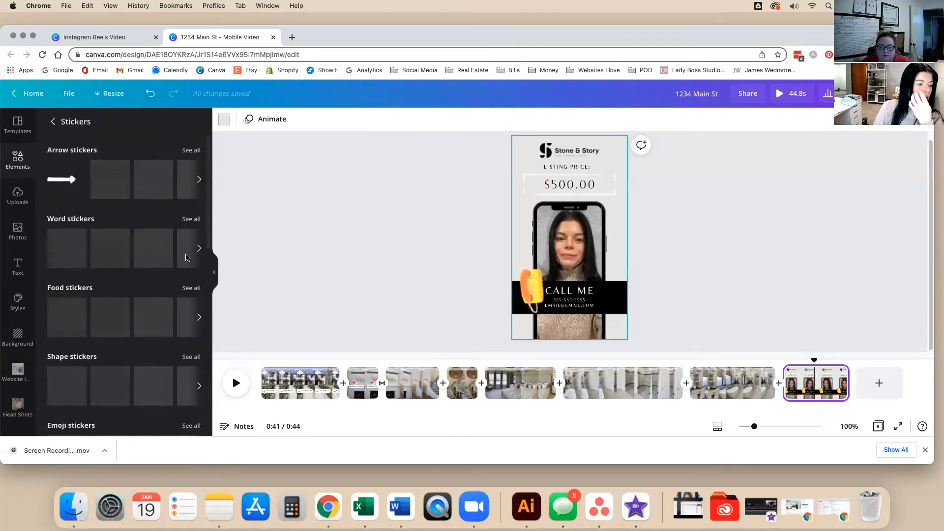
scroll(99, 339, down, 5)
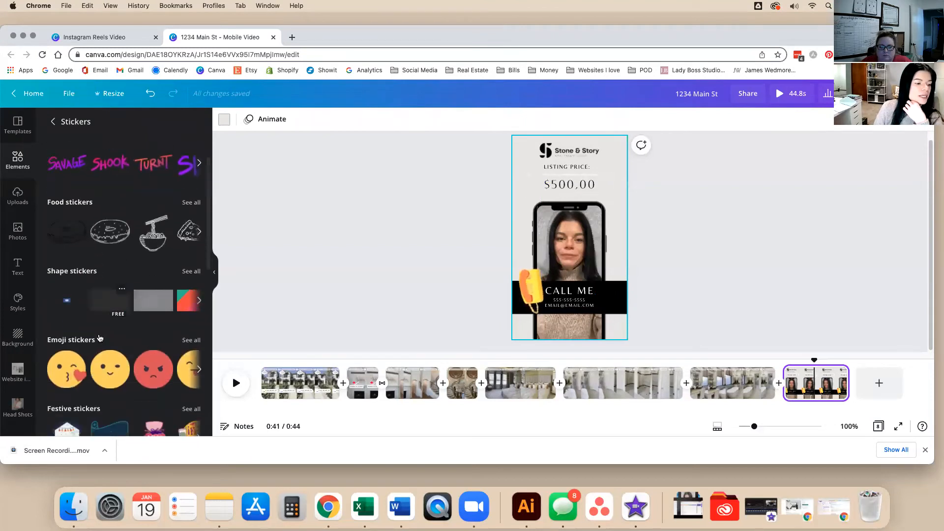
scroll(147, 334, down, 3)
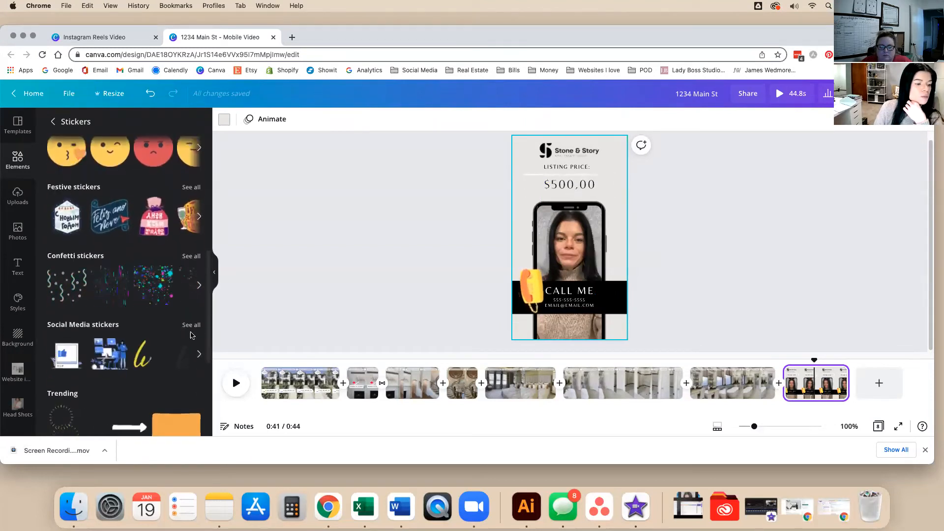
click(191, 325)
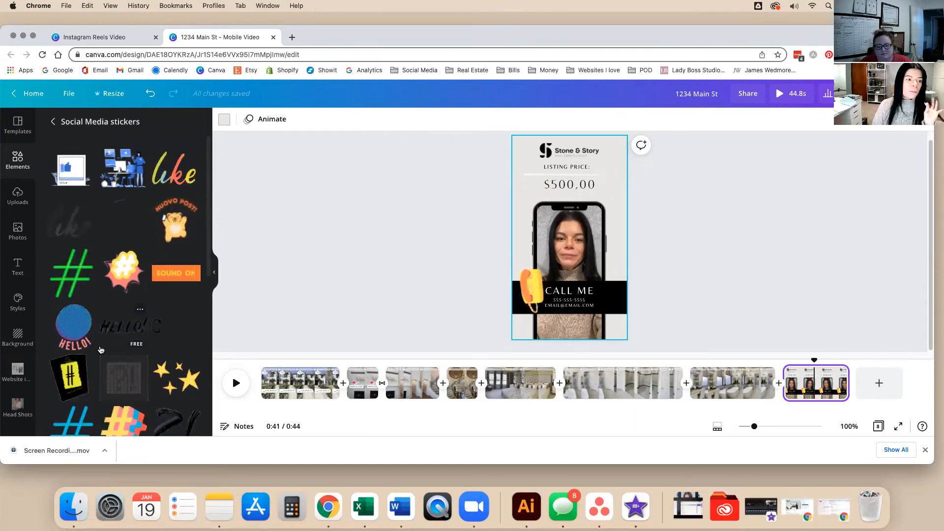
scroll(100, 350, down, 3)
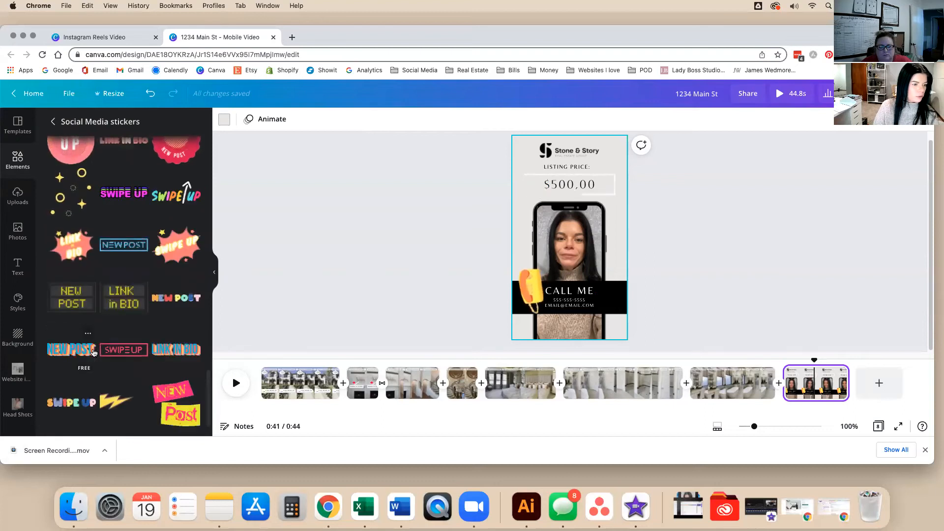
scroll(94, 352, down, 5)
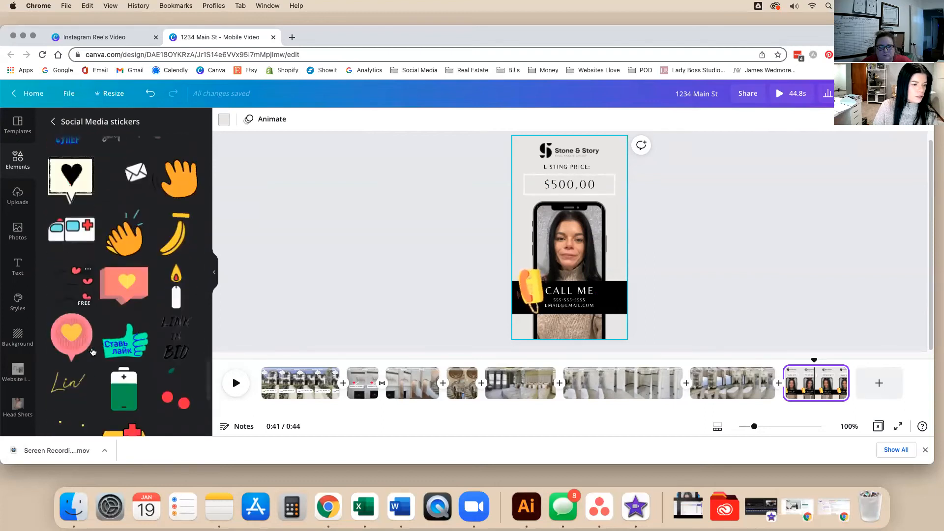
Add the pink heart speech-bubble sticker, shrink it and place it right of the phone frame.
click(75, 338)
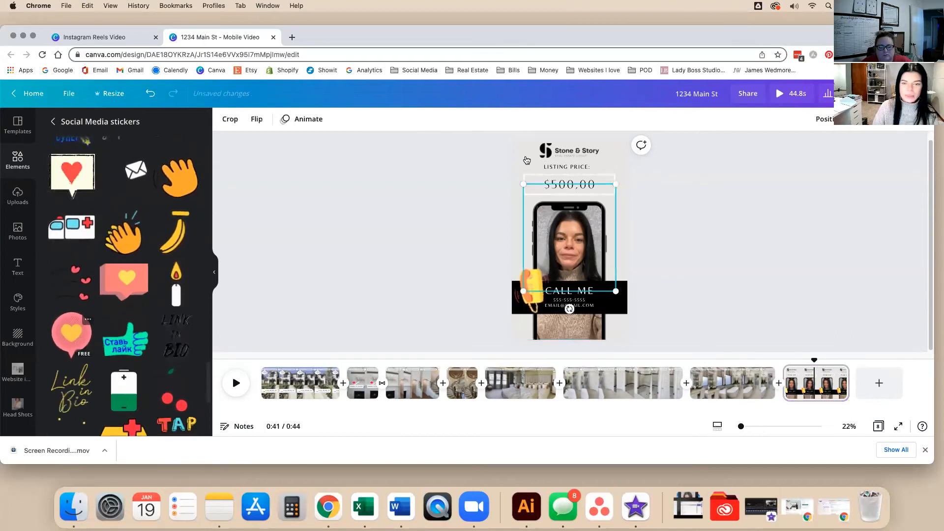
drag(589, 243, 596, 250)
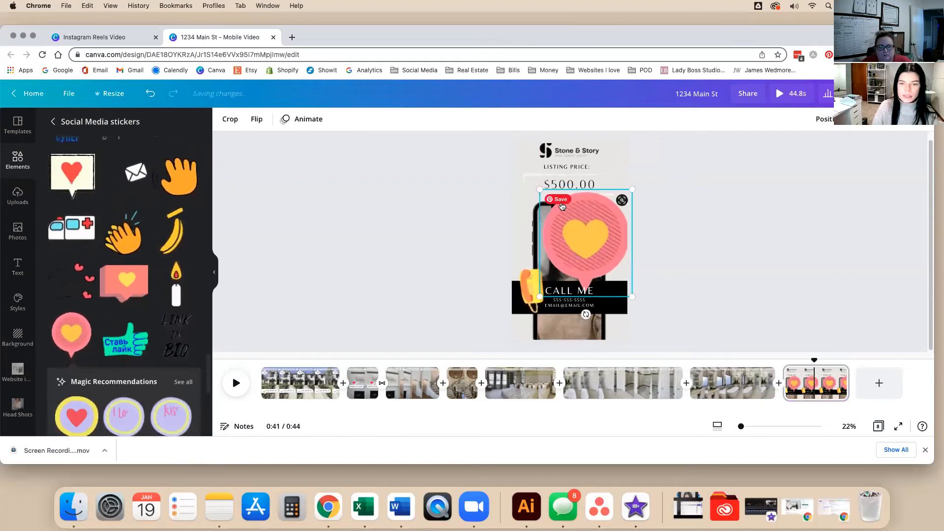
drag(540, 190, 594, 252)
mouse_move(614, 290)
mouse_down()
mouse_move(613, 279)
mouse_move(626, 277)
mouse_move(615, 275)
mouse_up()
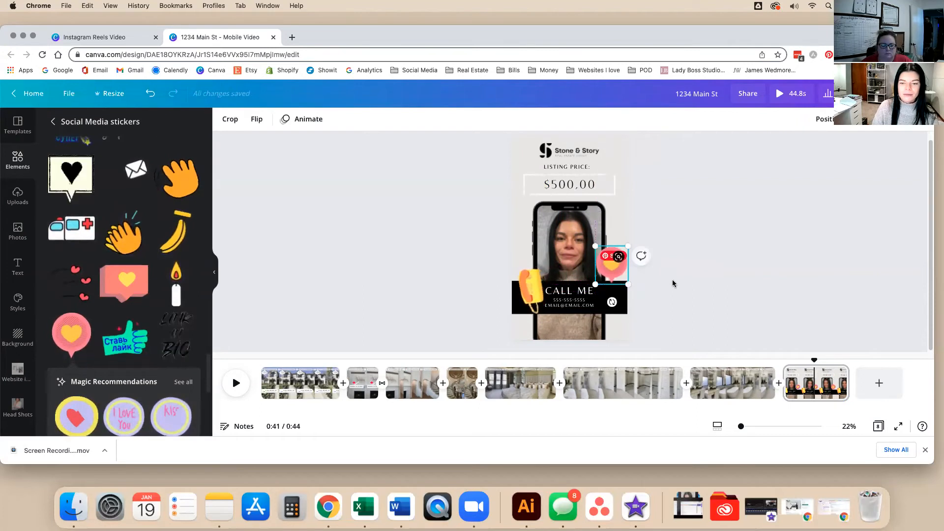
click(778, 240)
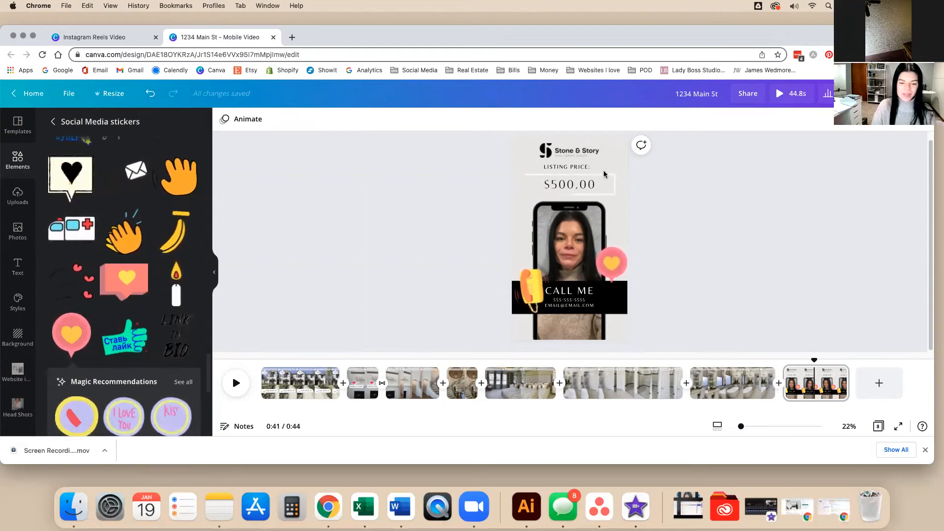
click(733, 385)
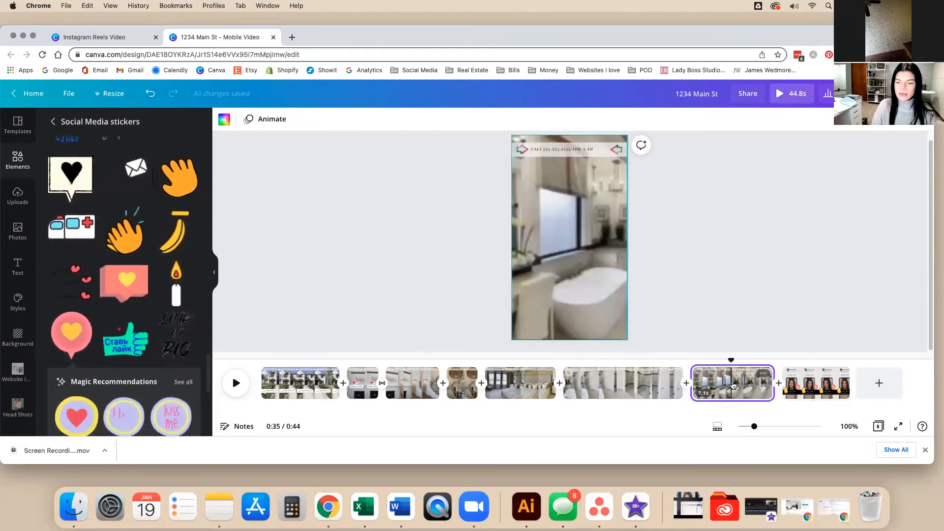
Scrub back to the bedroom clip and split Page 5 at the playback position.
click(731, 312)
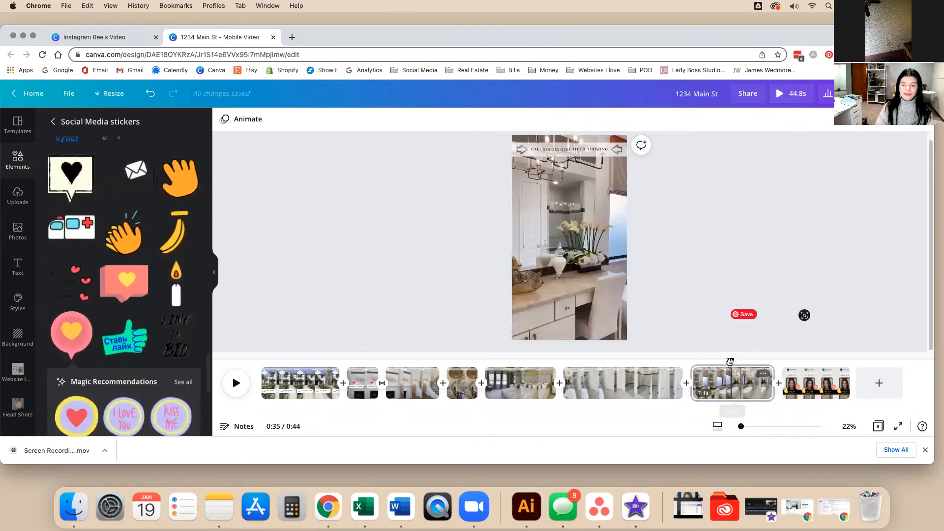
drag(731, 361, 489, 361)
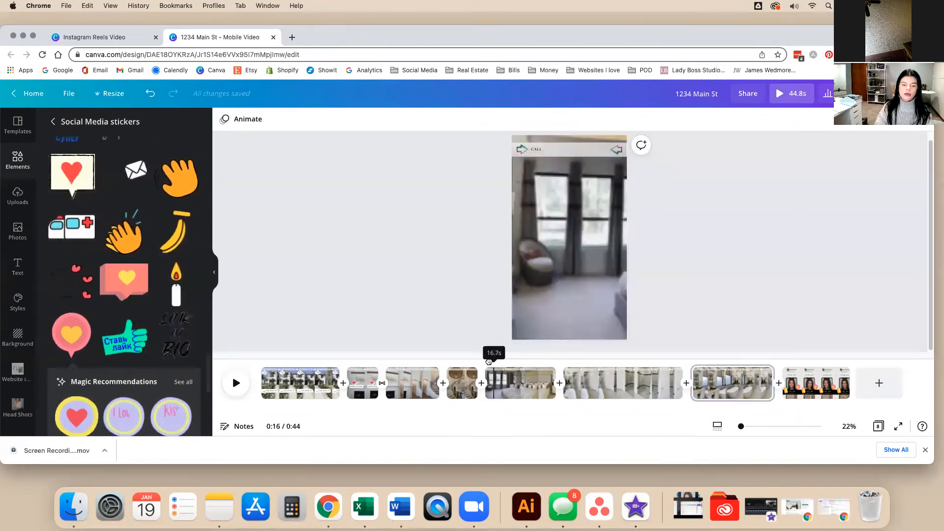
key(space)
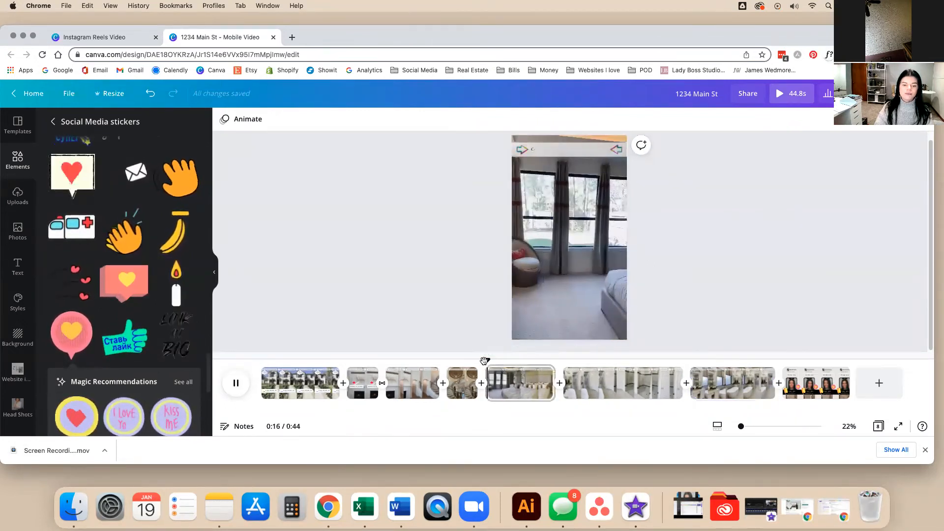
key(space)
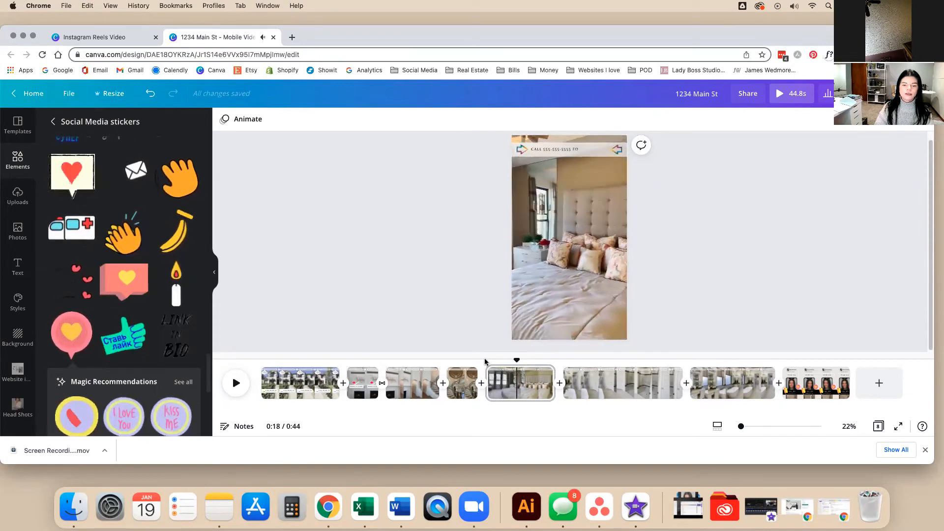
right_click(518, 383)
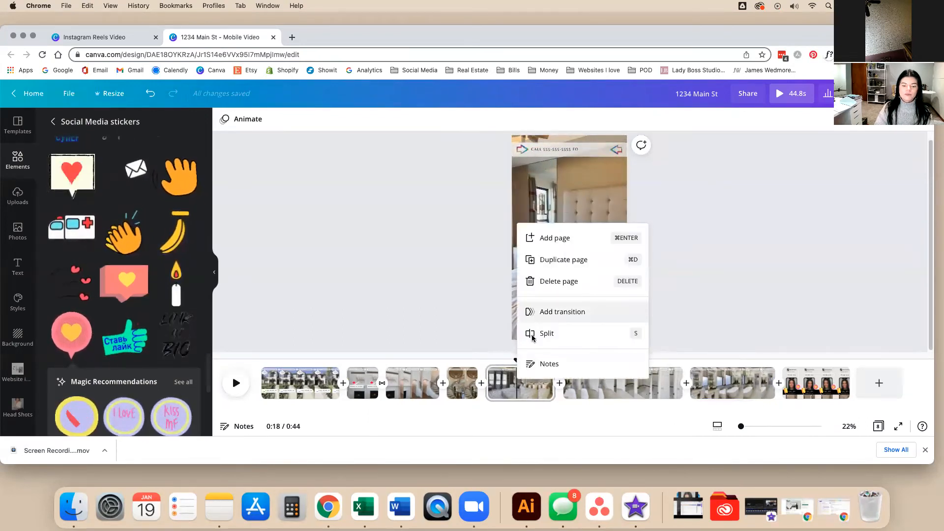
click(532, 335)
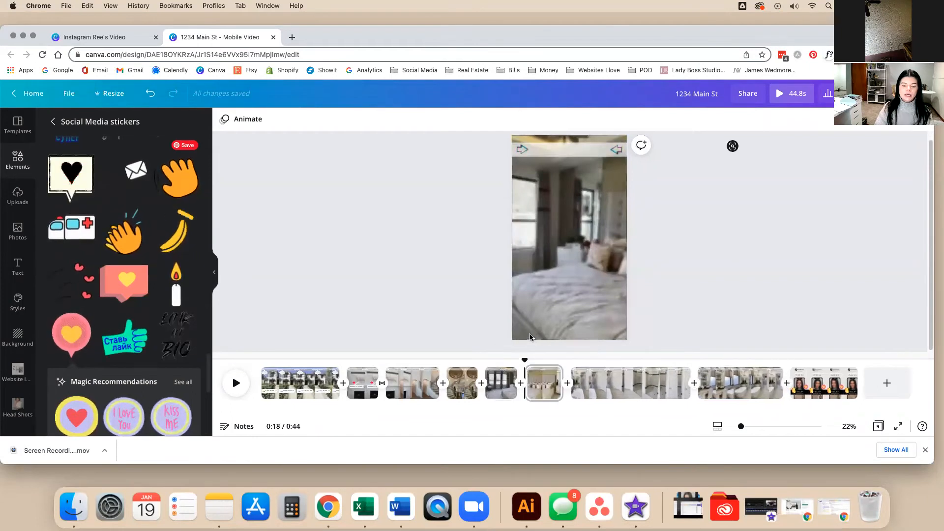
Replay from the split point, split the bedroom clip again at about 0:19, and select the short clip.
click(529, 374)
click(524, 362)
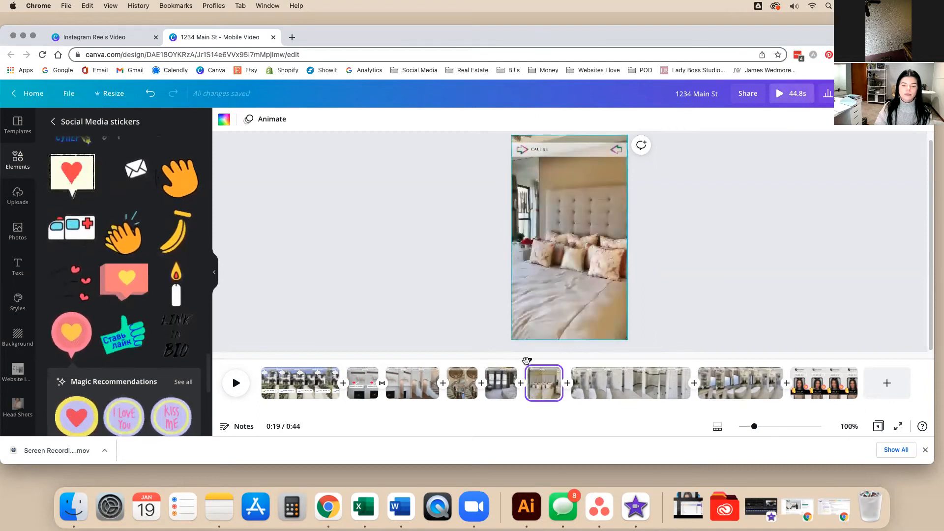
key(space)
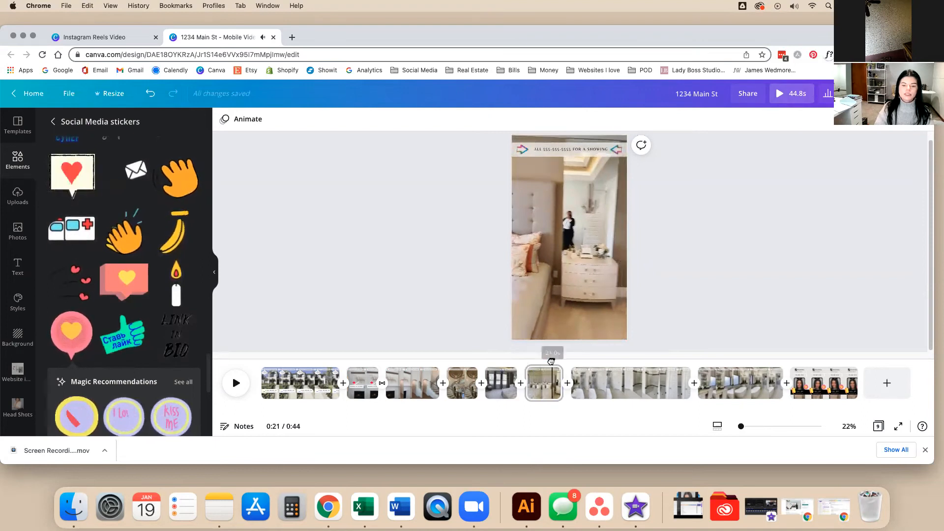
click(546, 362)
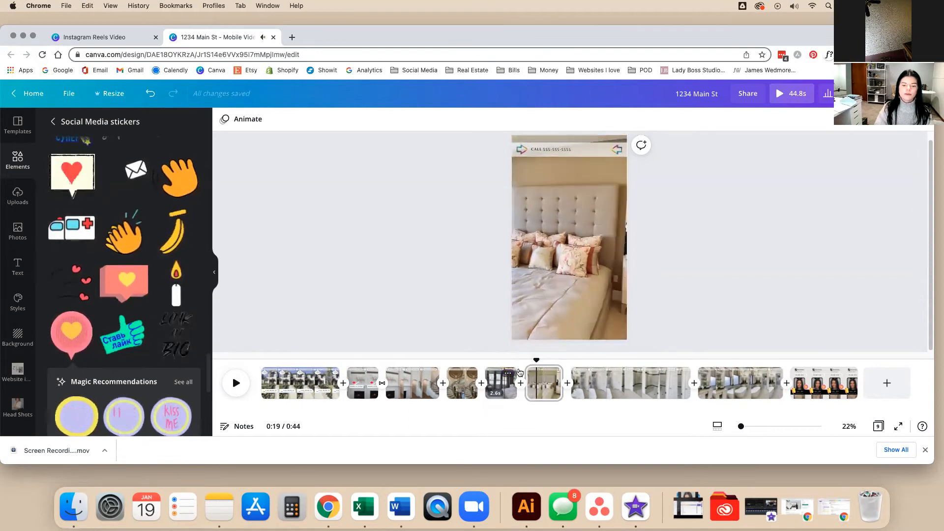
right_click(535, 377)
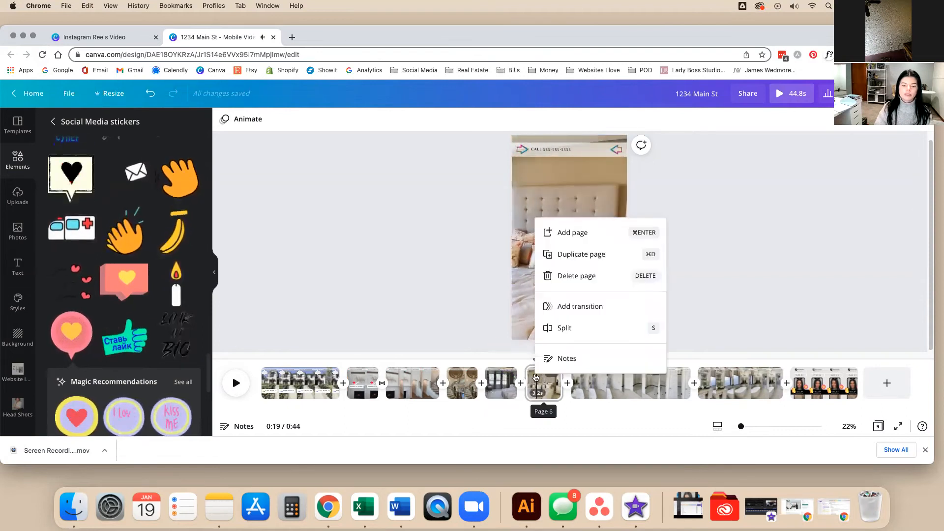
click(549, 328)
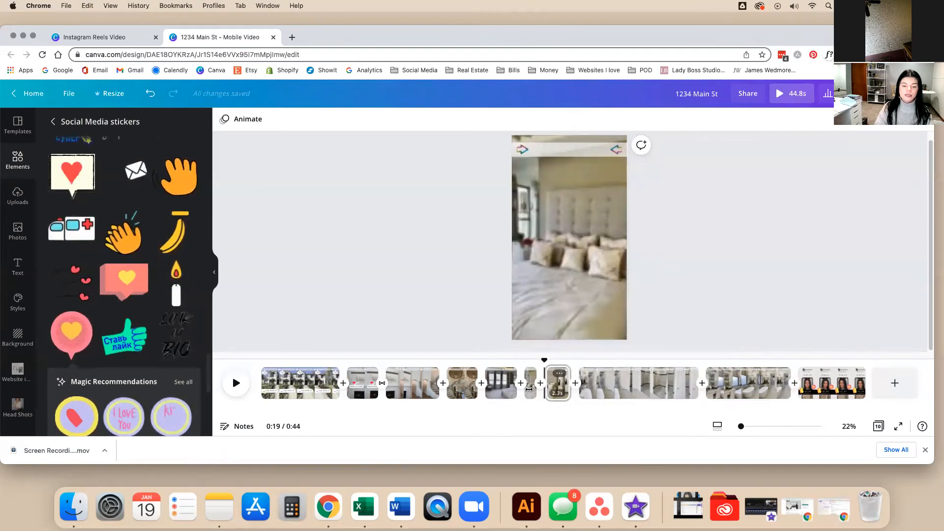
click(529, 388)
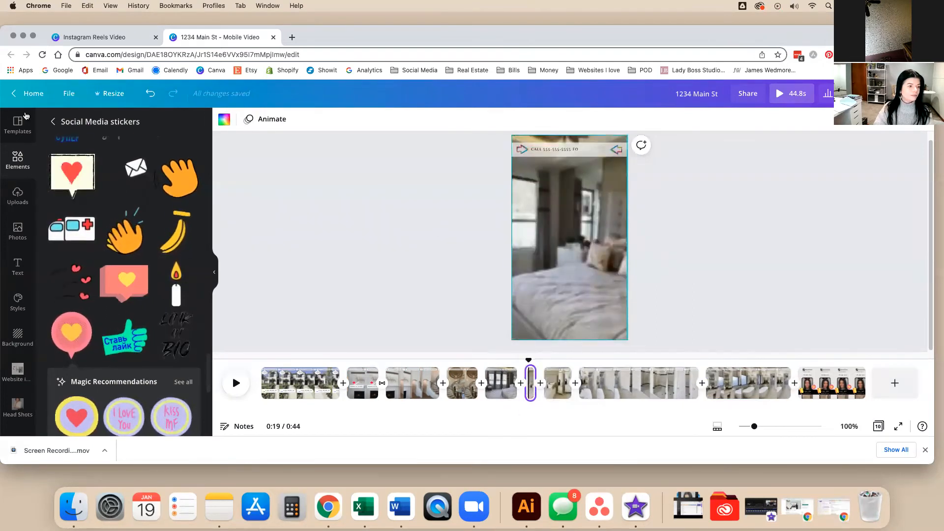
Search Elements for 'sleep' and filter the graphics results to Animated.
click(17, 158)
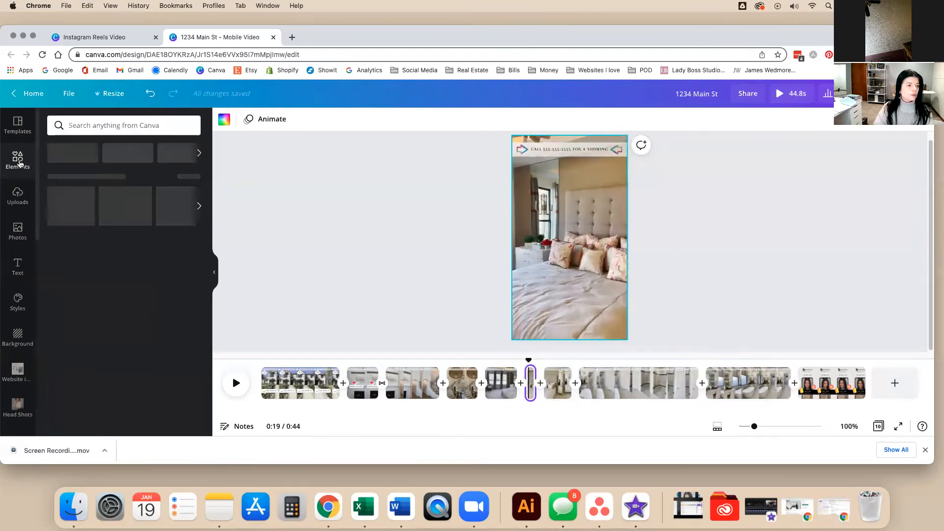
click(123, 126)
text(sleep)
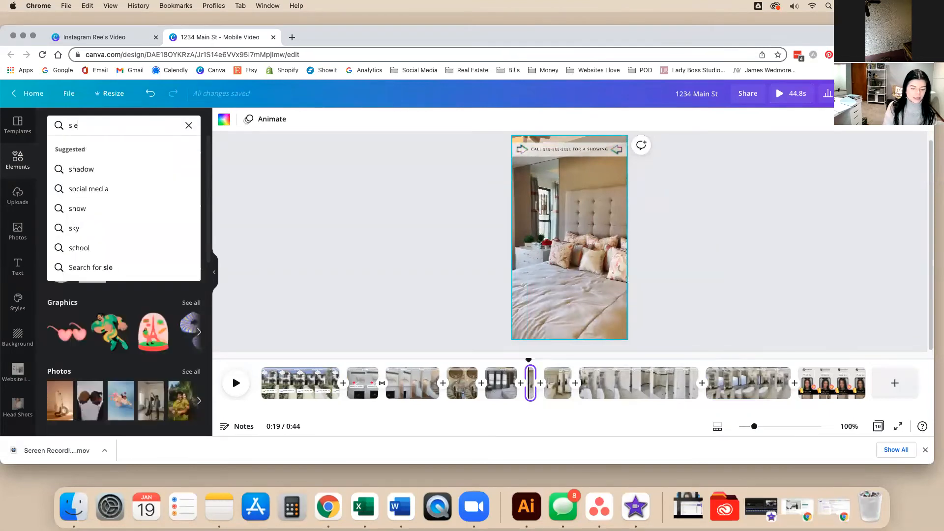
key(Return)
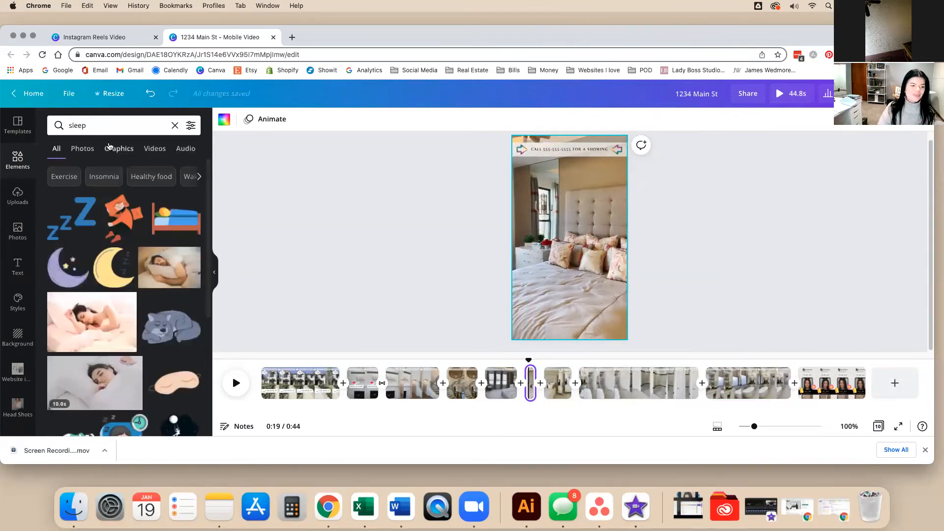
click(123, 148)
click(191, 126)
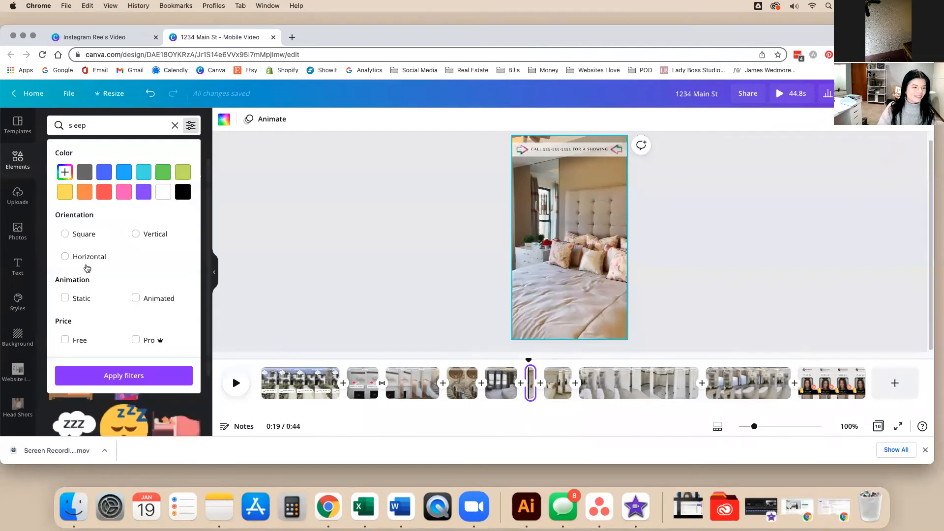
click(136, 299)
click(128, 375)
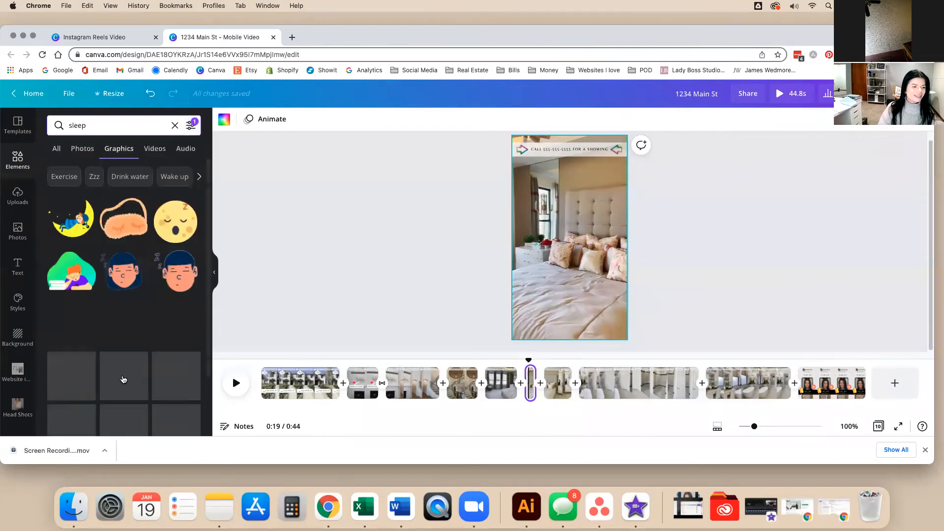
Add the pink zzz cloud sticker, drop the extra Z-Z-Z sticker, and shrink the cloud lower.
scroll(120, 381, down, 3)
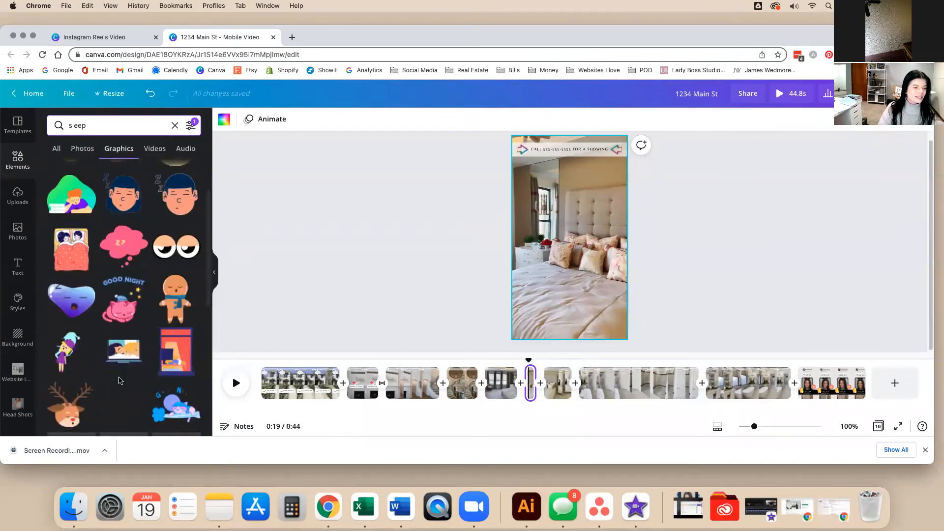
click(138, 251)
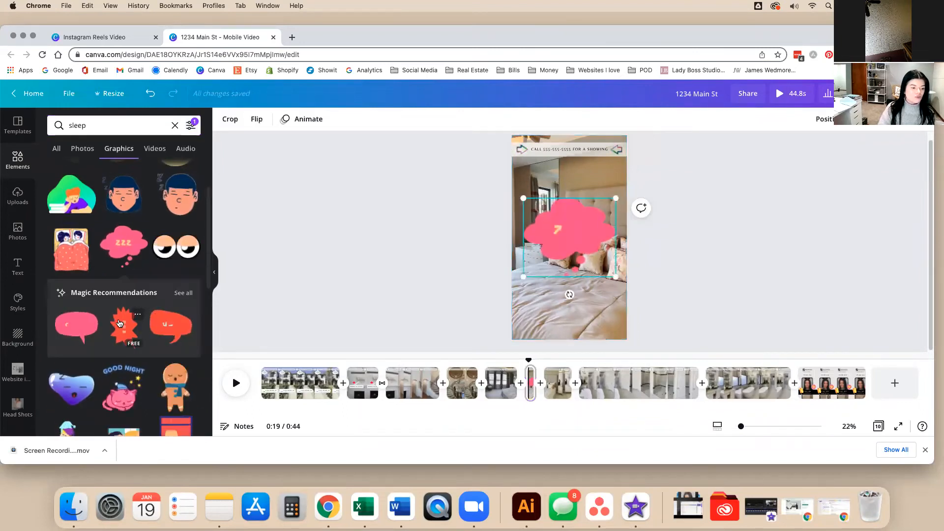
scroll(120, 323, down, 5)
scroll(118, 325, down, 6)
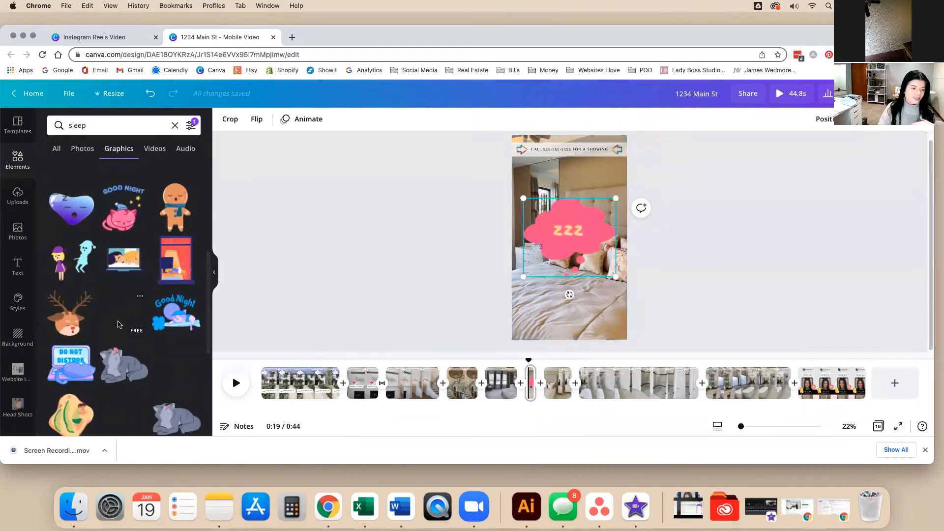
scroll(120, 327, down, 3)
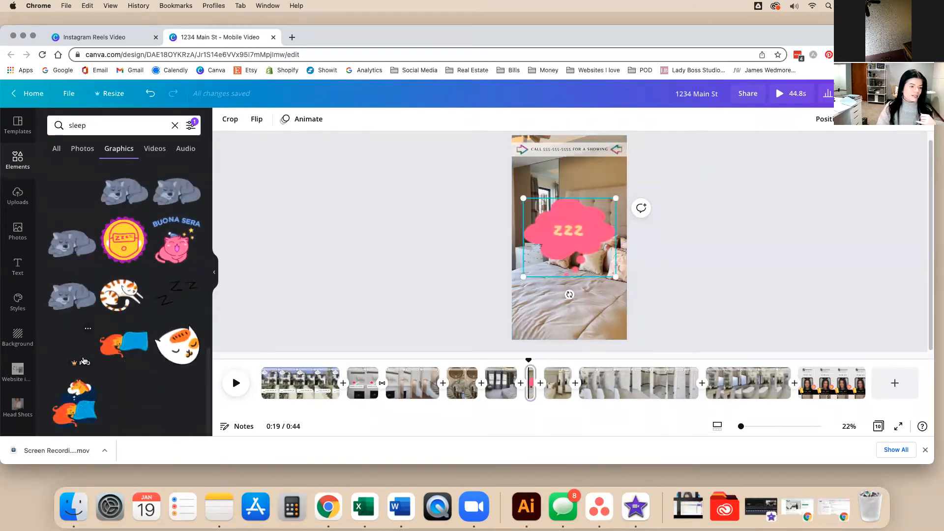
click(59, 344)
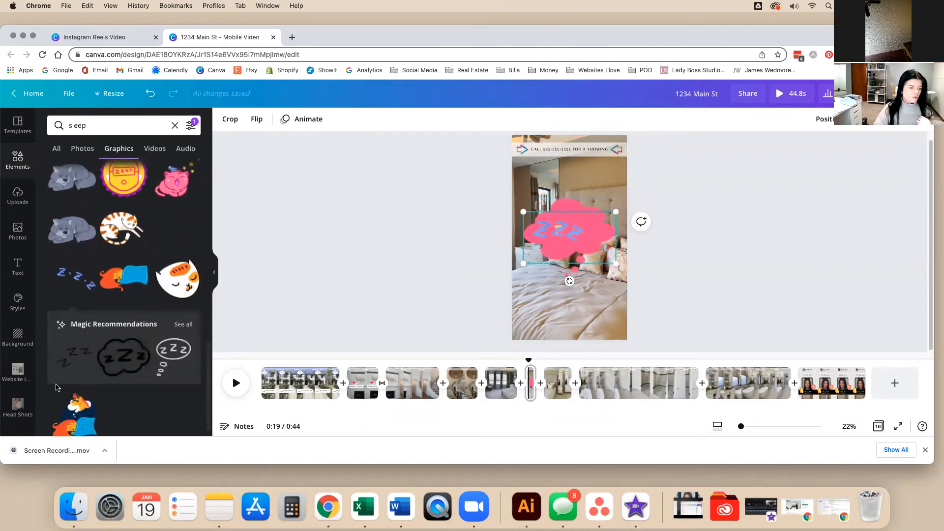
scroll(99, 374, down, 1)
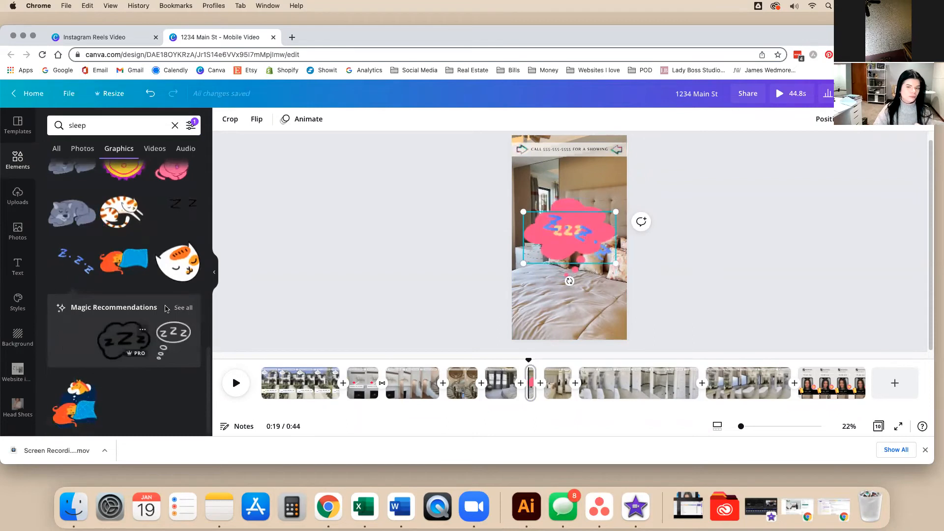
click(338, 289)
drag(556, 237, 343, 238)
click(585, 230)
drag(614, 198, 590, 270)
click(739, 264)
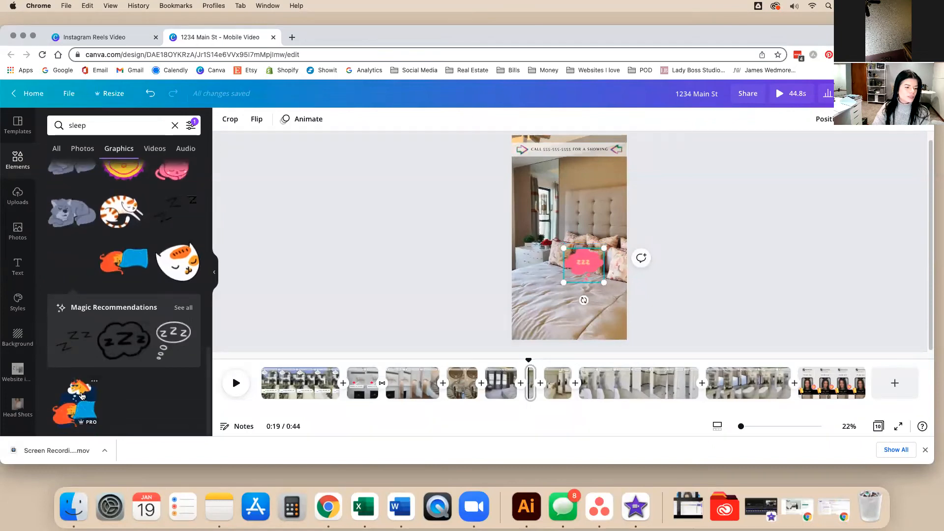
Add the sleeping orange cat sticker, shrunk and placed low on the bed.
scroll(81, 395, up, 4)
click(109, 382)
drag(567, 249, 567, 309)
drag(614, 265, 528, 304)
click(454, 298)
mouse_move(536, 300)
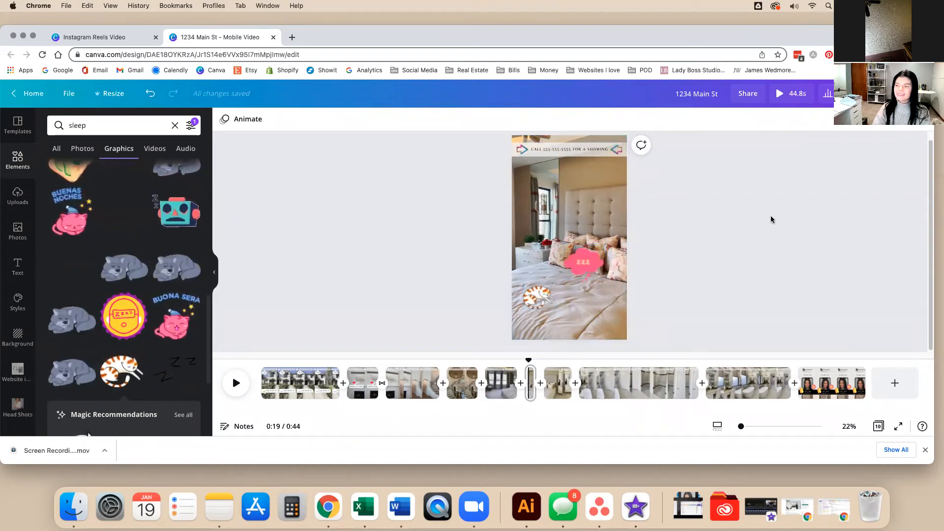
drag(529, 360, 506, 359)
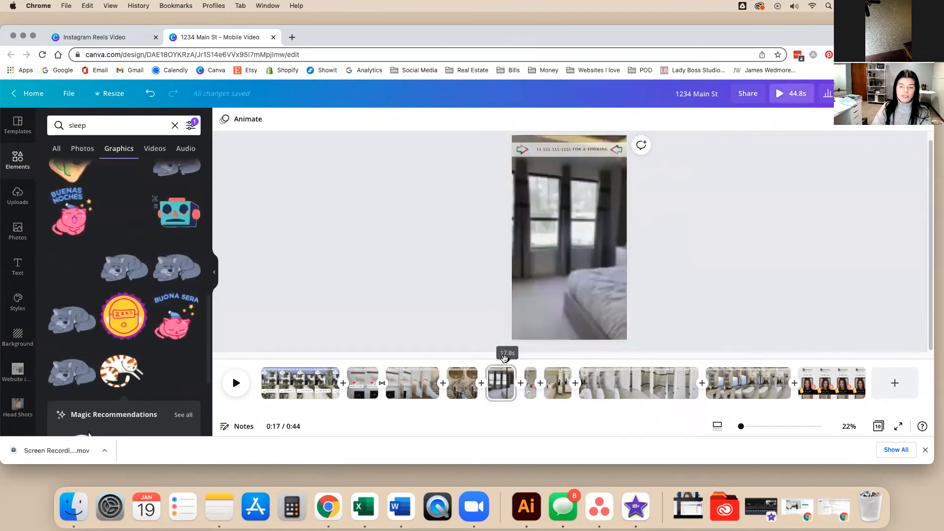
key(space)
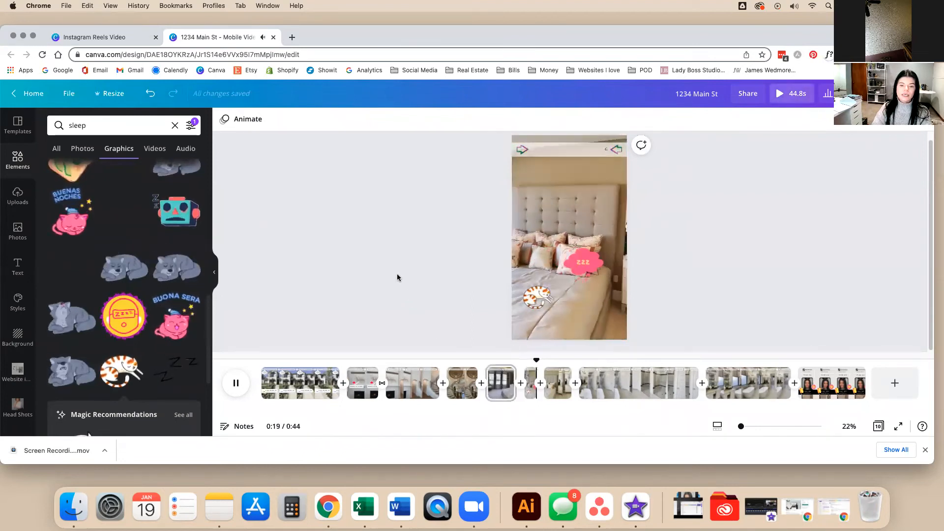
drag(567, 361, 509, 352)
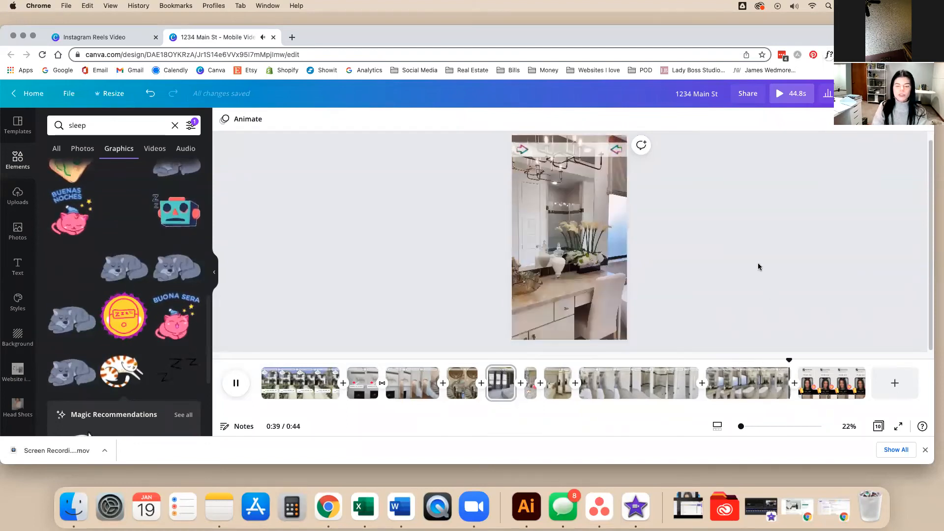
drag(821, 359, 602, 362)
key(space)
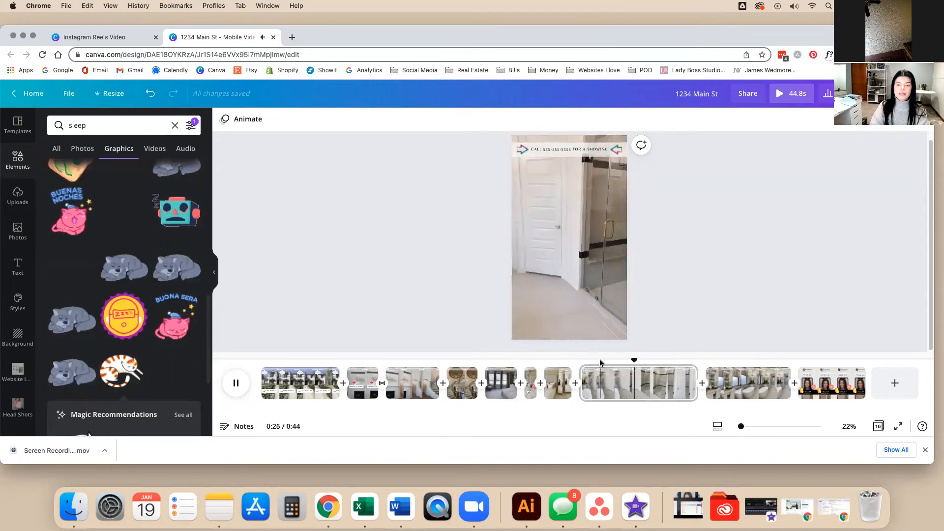
Split the 10-second shower clip and delete one 5-second half, leaving a 39.7-second reel.
key(space)
right_click(643, 349)
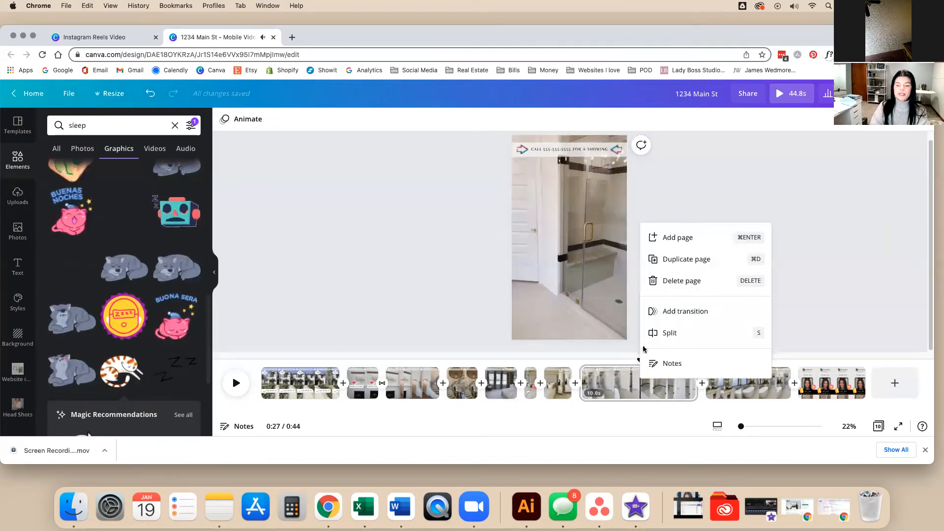
click(644, 333)
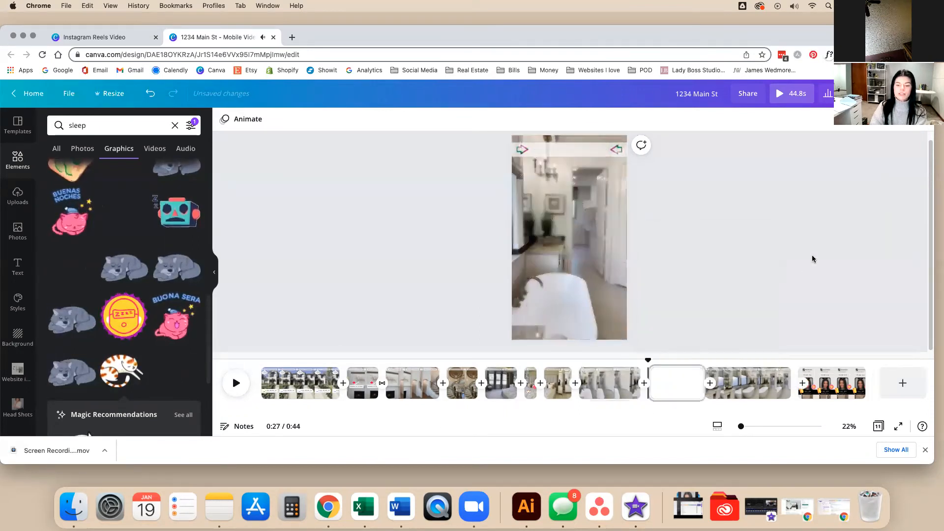
click(618, 393)
key(Delete)
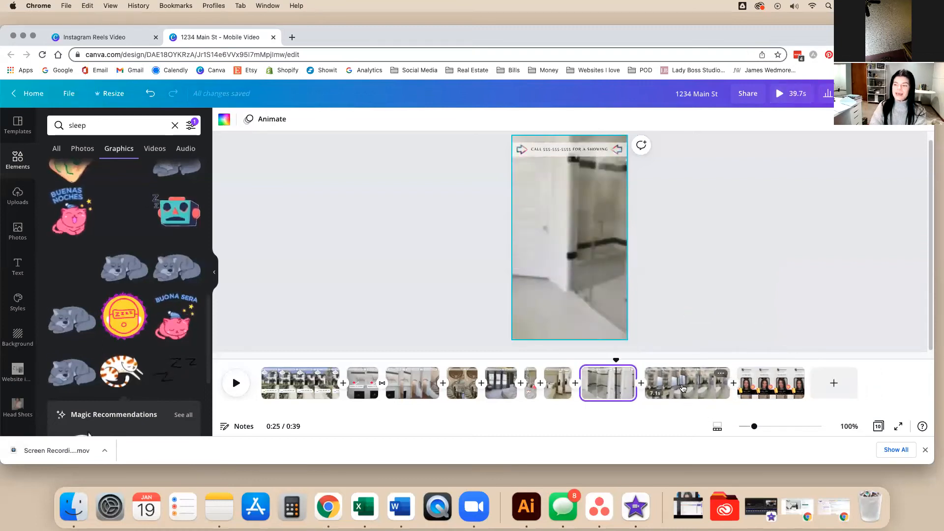
Check the timeline around 0:26 across the bathtub and shower-door clips.
click(683, 388)
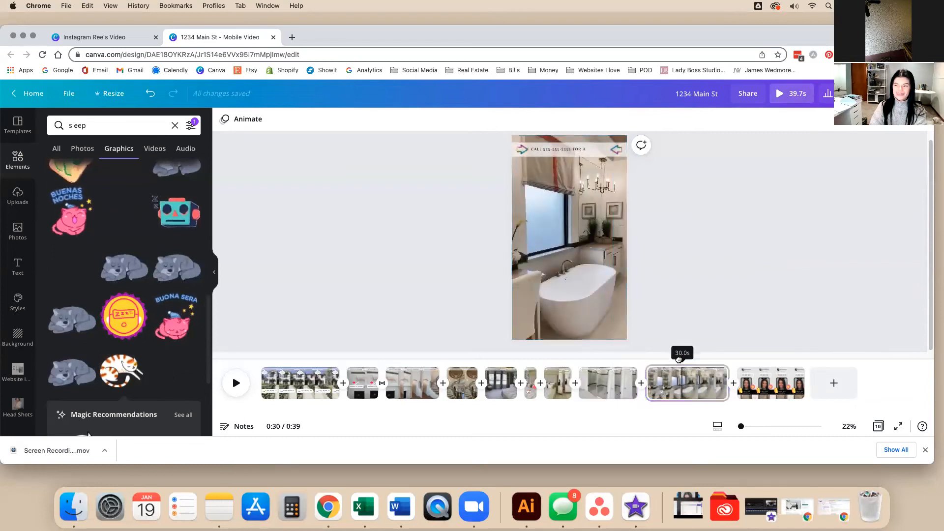
drag(679, 359, 723, 371)
click(606, 389)
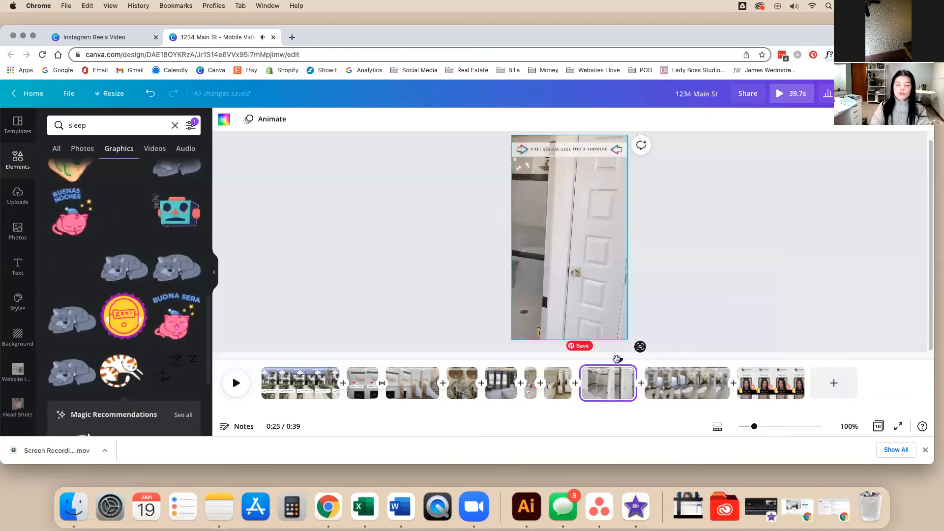
Drag the Page 9 bathtub clip ahead of the shower clip and play the reordered video.
drag(672, 370, 728, 369)
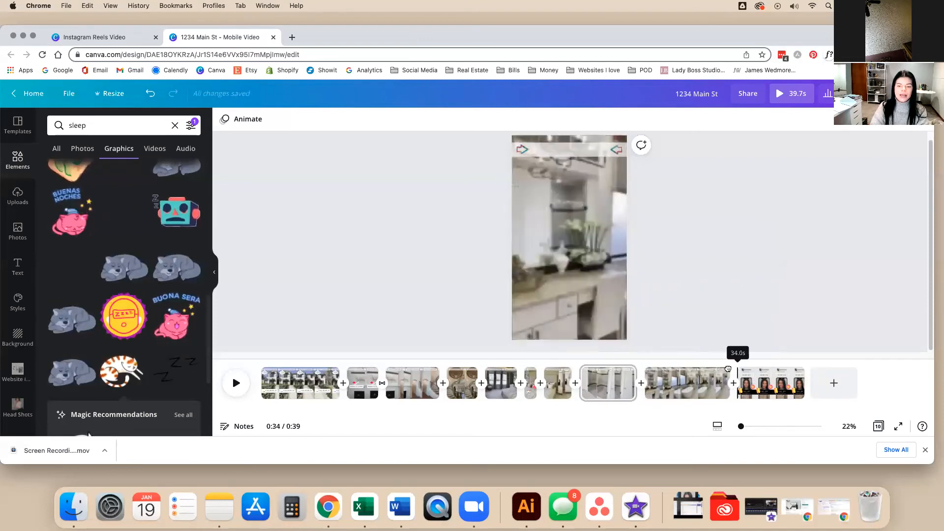
drag(647, 366, 699, 361)
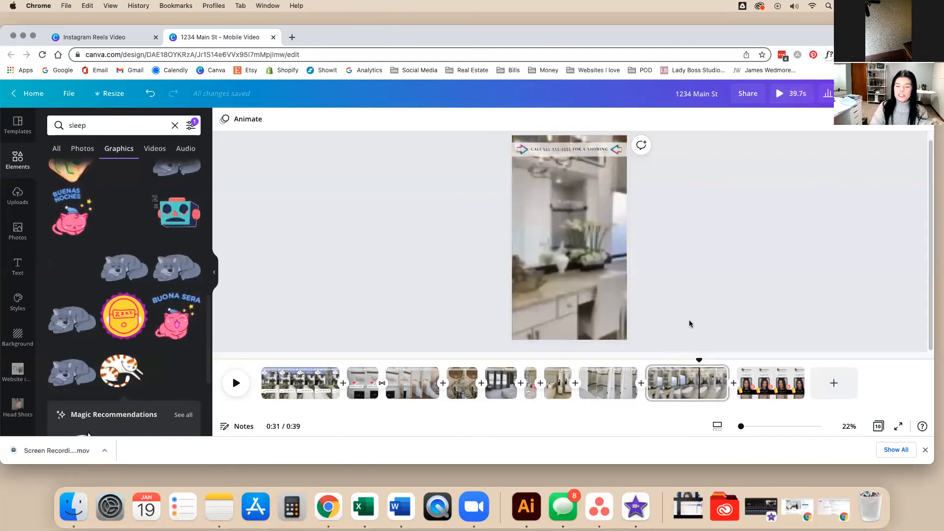
click(701, 378)
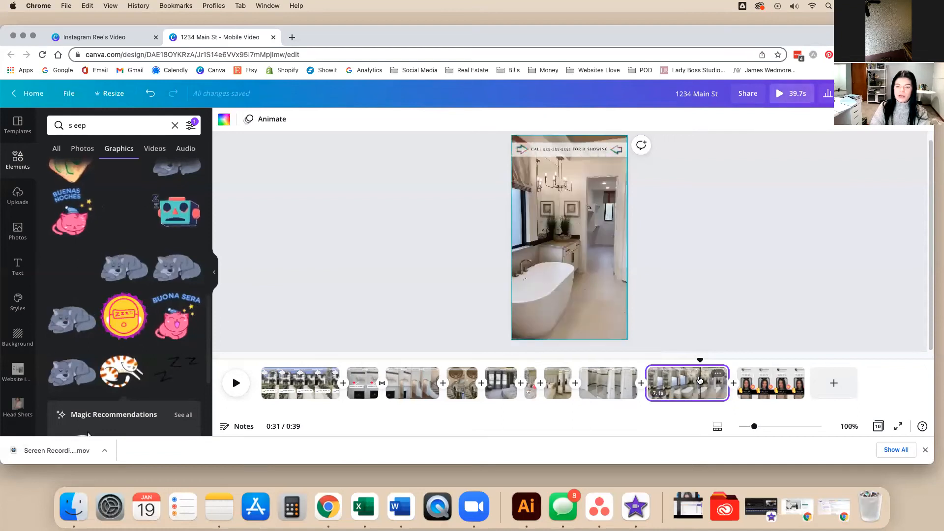
drag(639, 383, 667, 394)
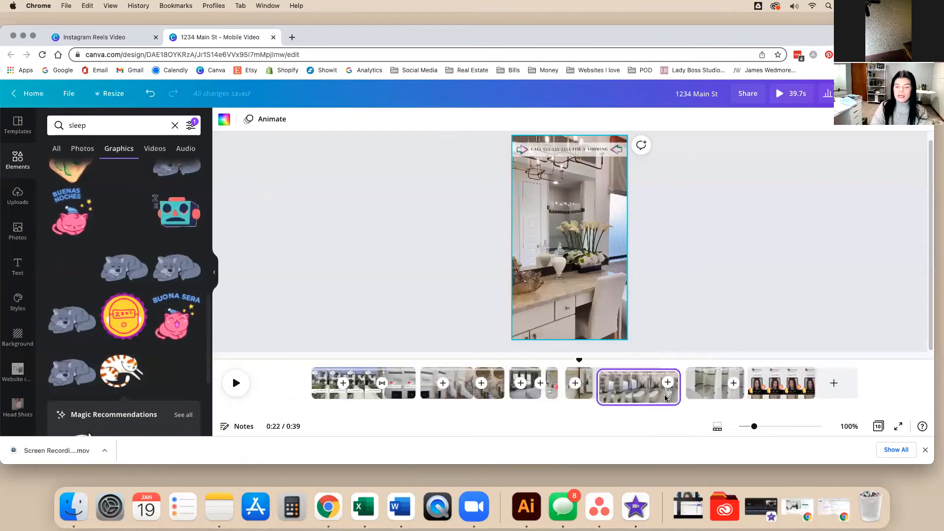
key(space)
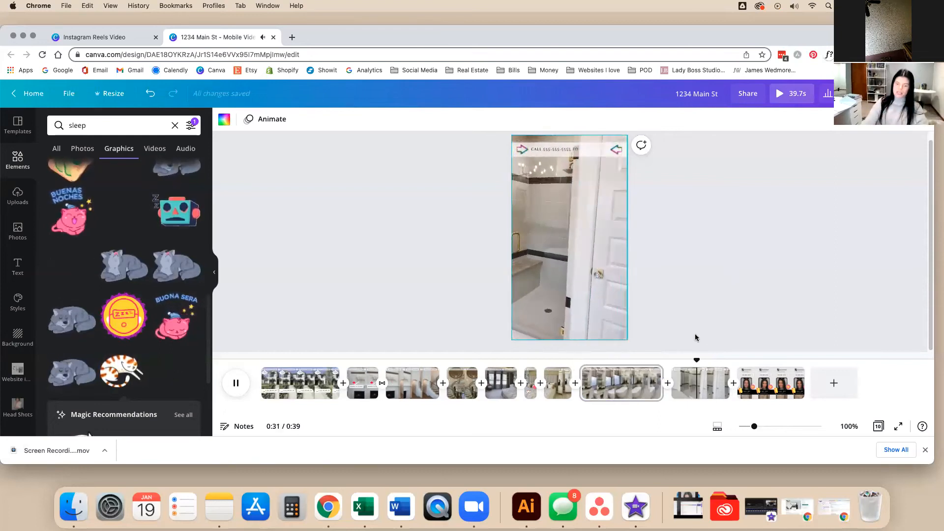
Delete the accidental blank page after the glass shower clip, then play the bathtub clip.
click(672, 388)
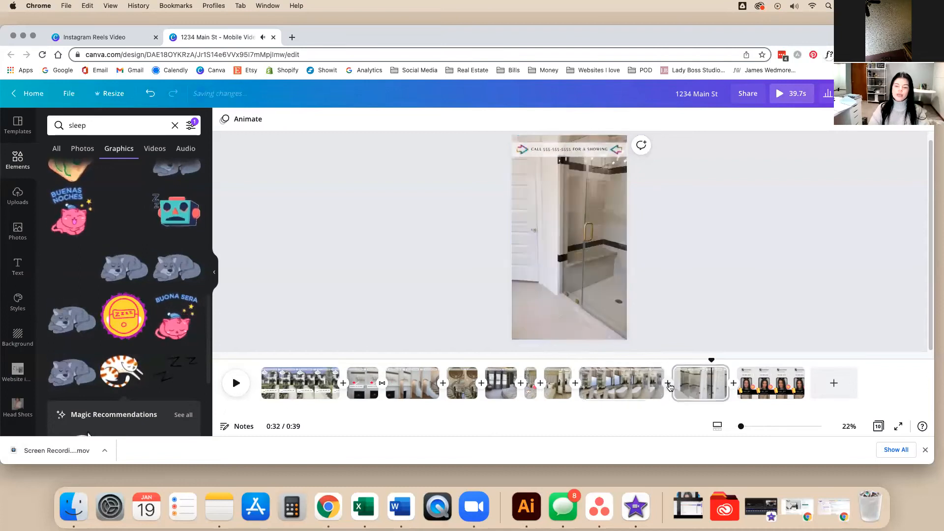
click(673, 390)
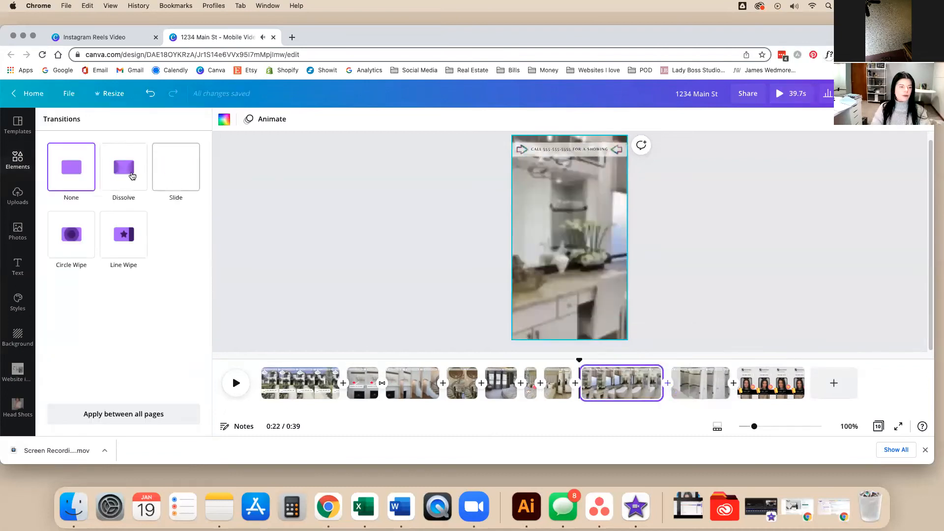
click(333, 245)
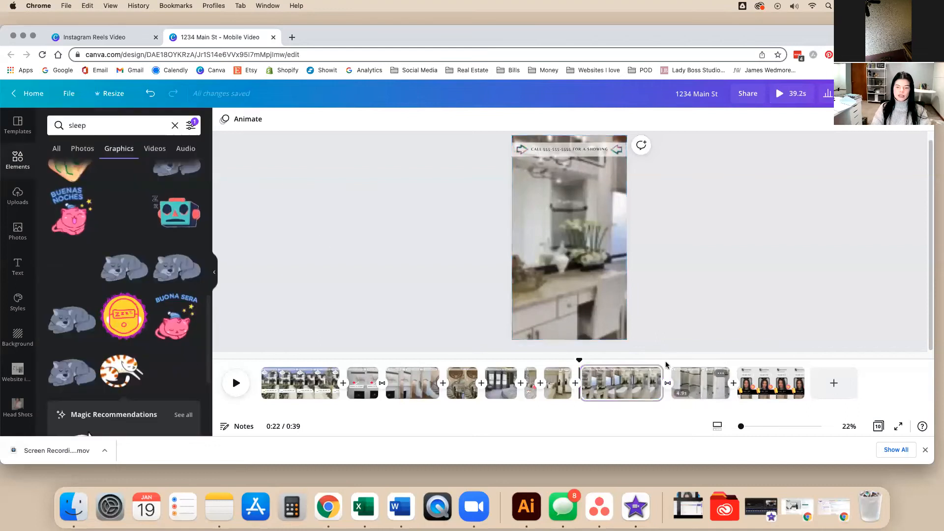
click(654, 373)
click(693, 249)
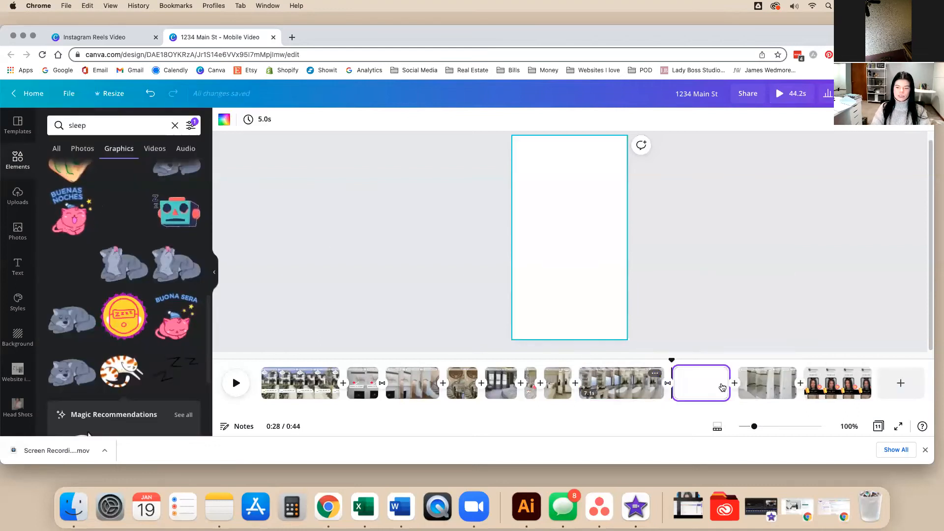
key(Delete)
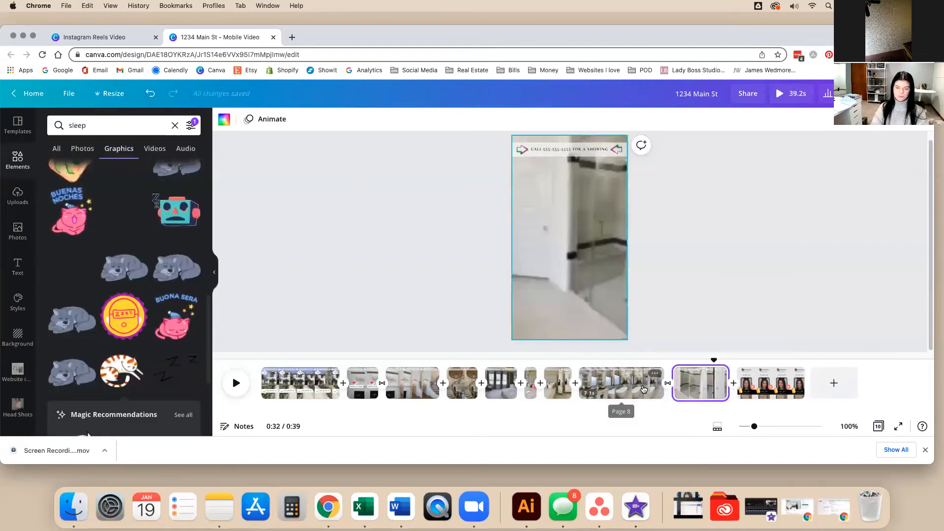
click(643, 388)
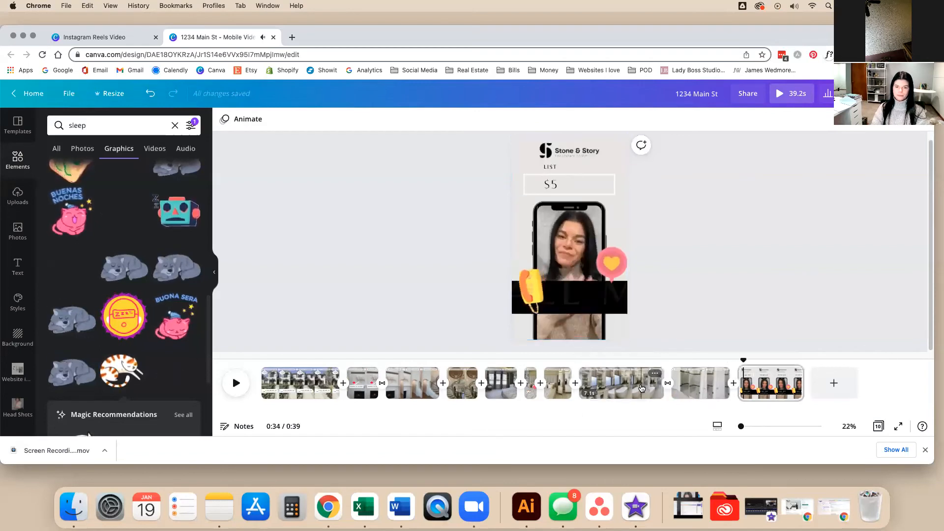
click(624, 389)
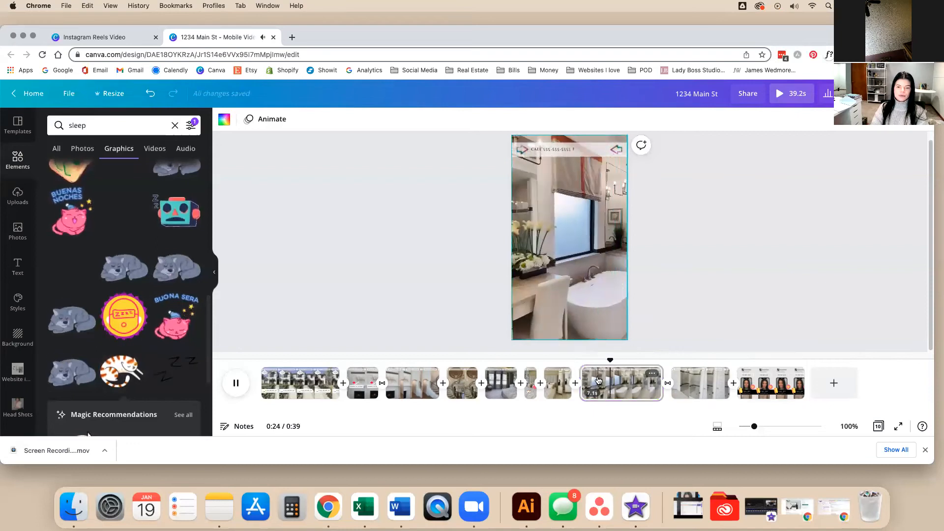
Split the bathtub clip, split it again near 0:25, and select the short piece.
right_click(615, 383)
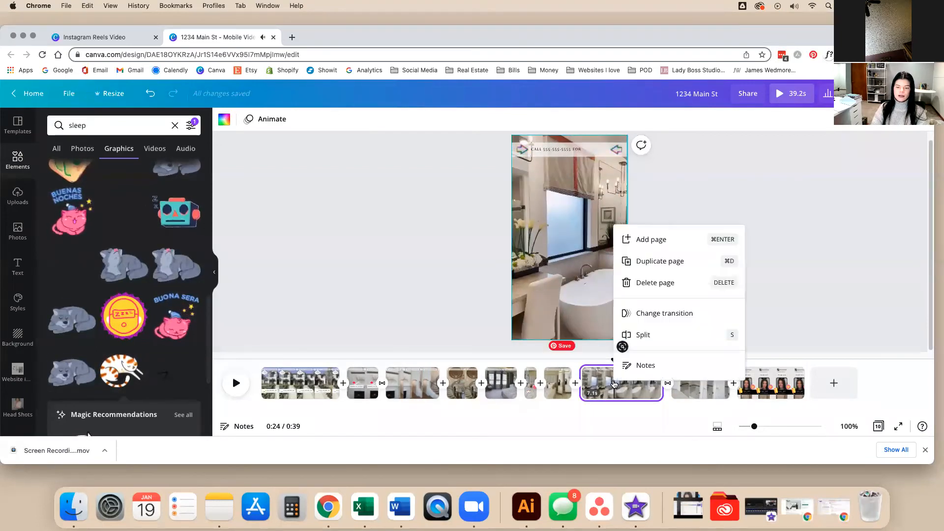
click(621, 335)
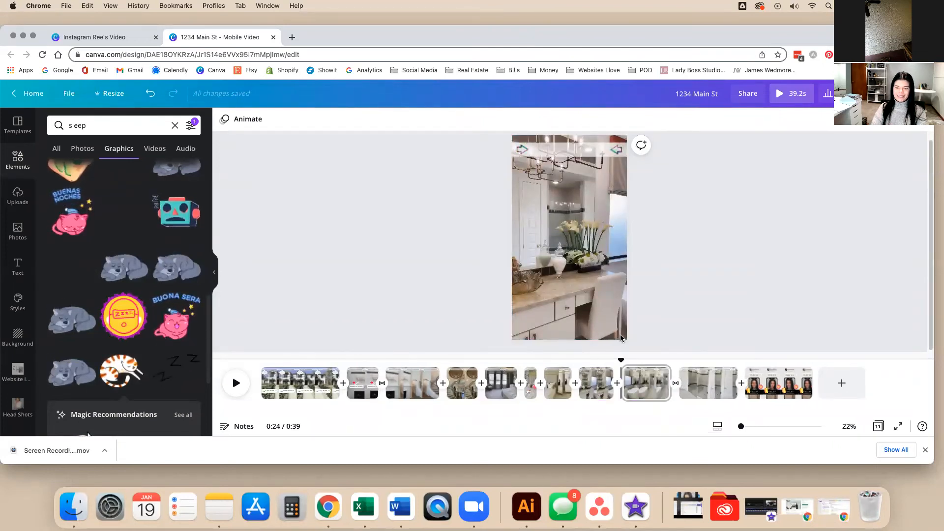
click(628, 385)
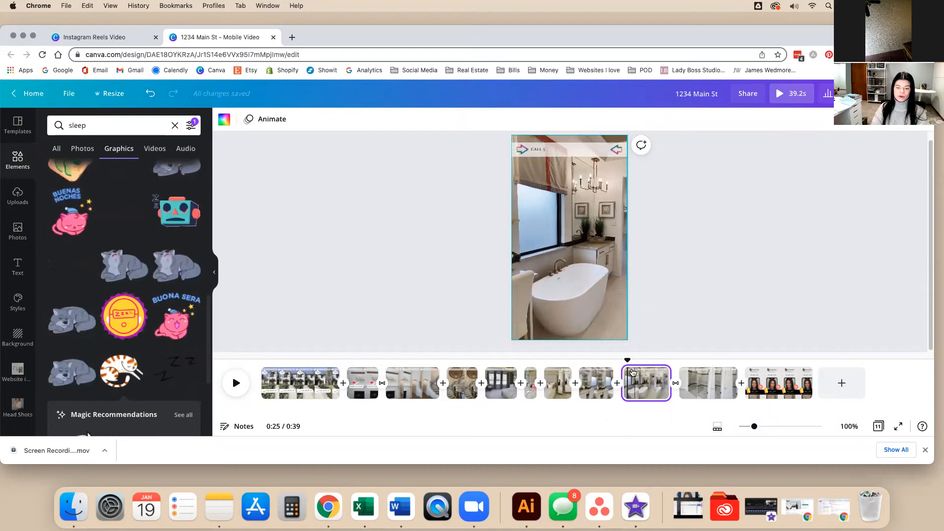
drag(628, 360, 626, 360)
key(space)
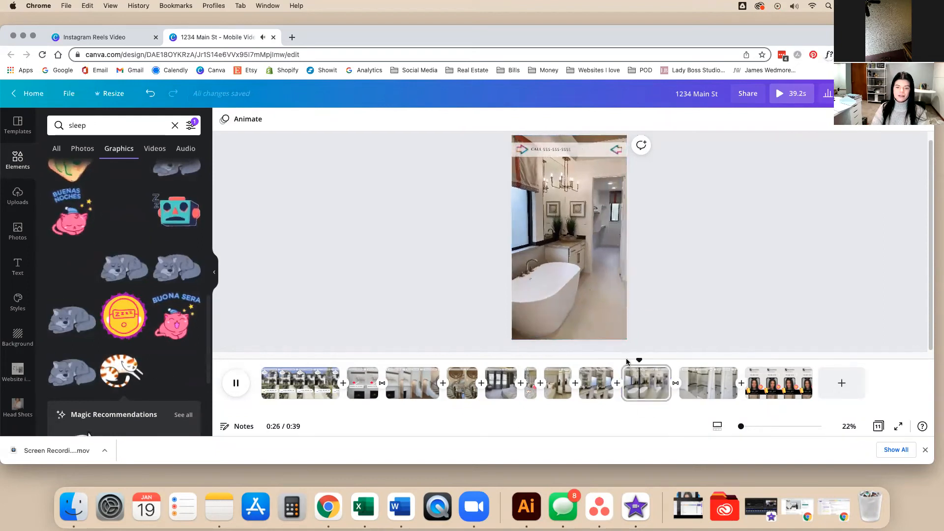
key(space)
drag(643, 361, 630, 362)
right_click(638, 365)
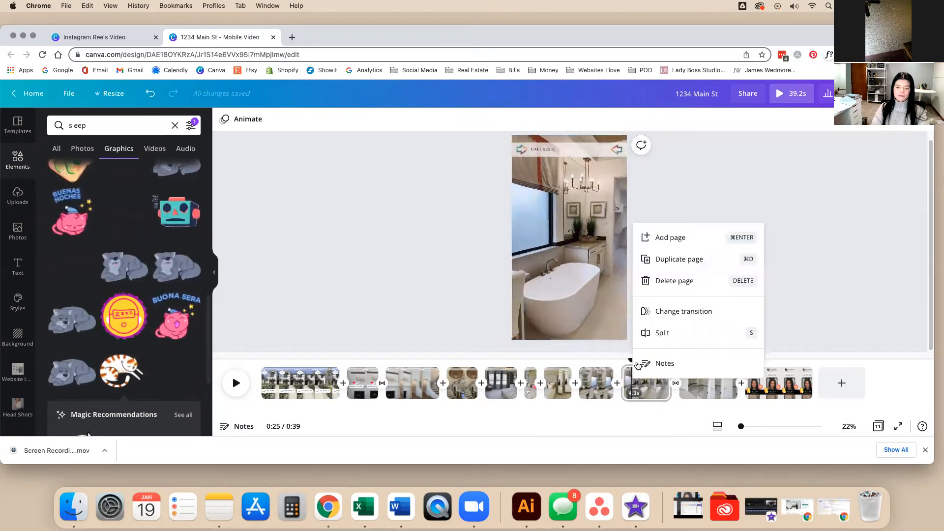
click(642, 333)
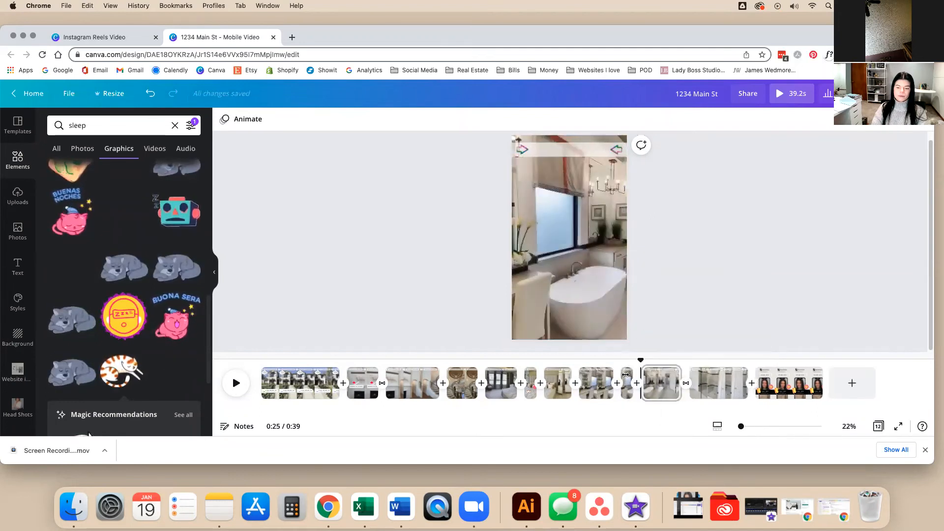
click(625, 389)
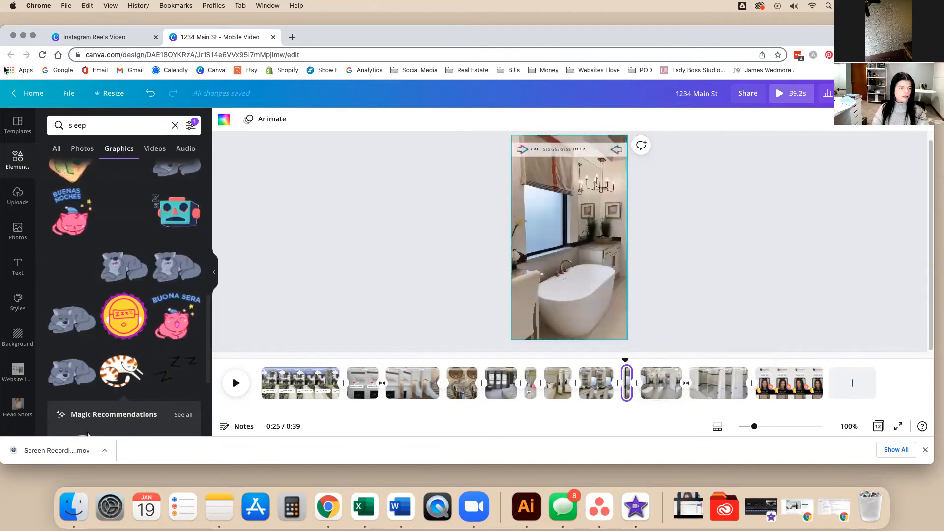
click(99, 125)
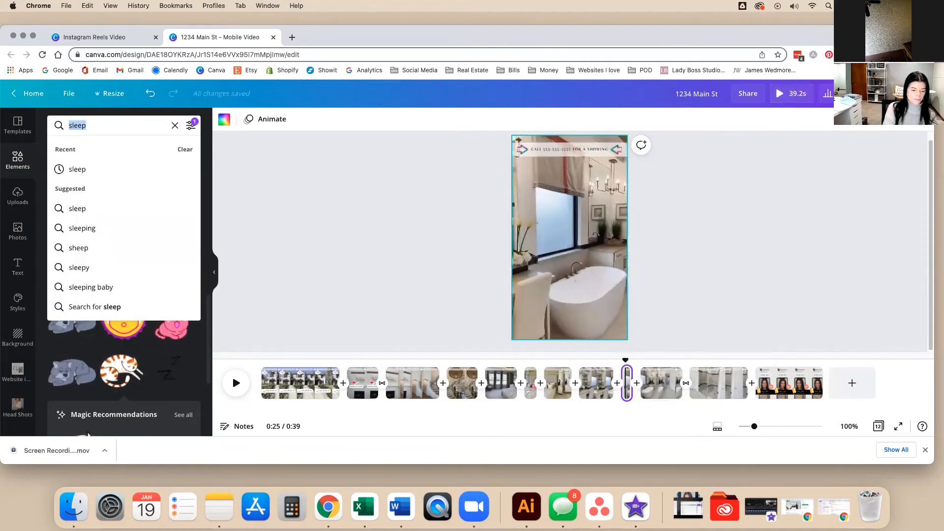
Search graphics for 'bubbles', then 'bath bubbles', browsing the results.
text(bubbles)
key(Return)
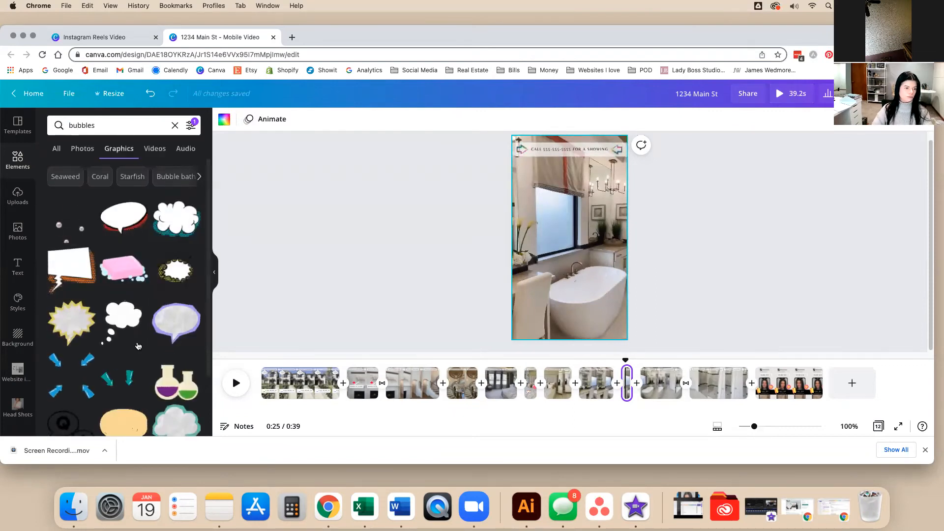
scroll(138, 346, down, 10)
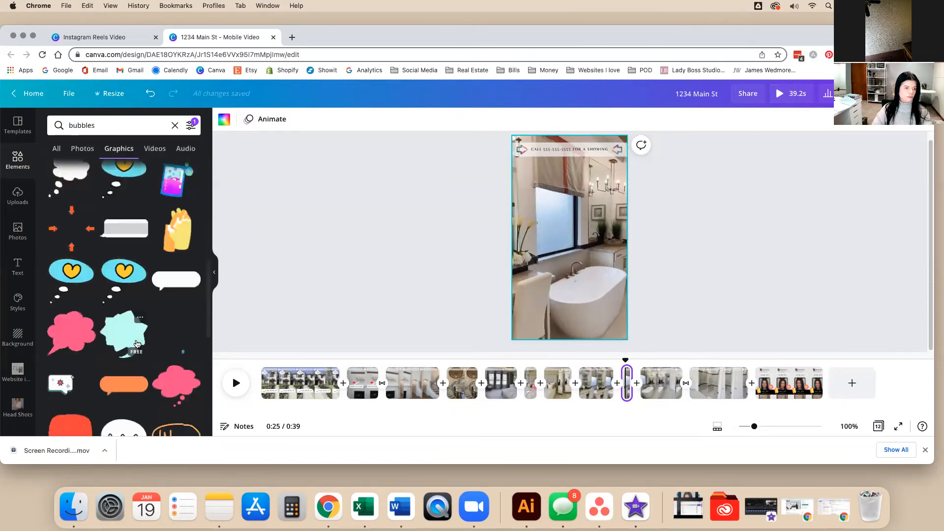
scroll(137, 343, down, 5)
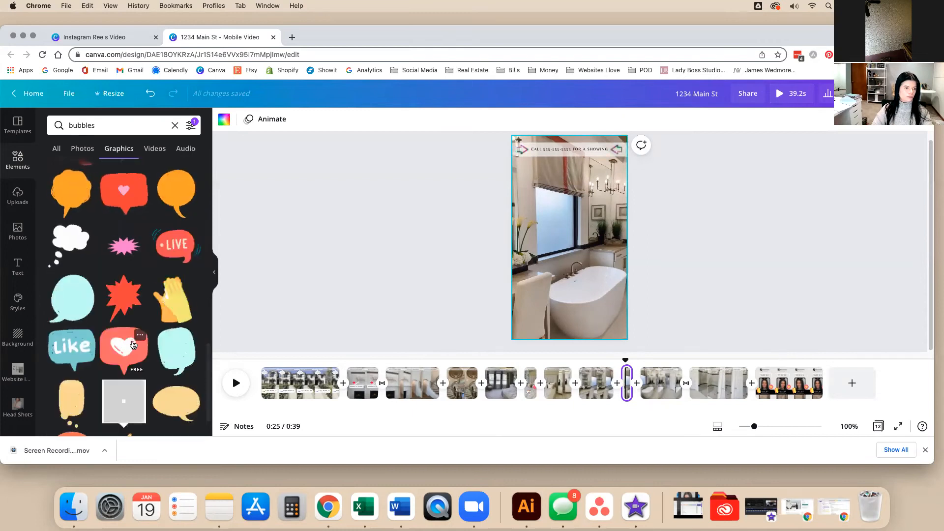
scroll(133, 345, down, 5)
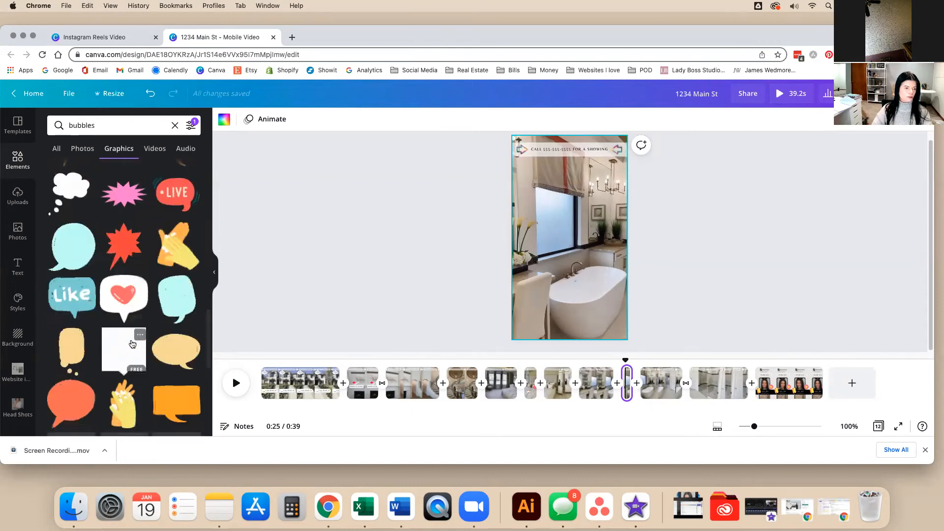
click(69, 126)
text(bath)
key(Return)
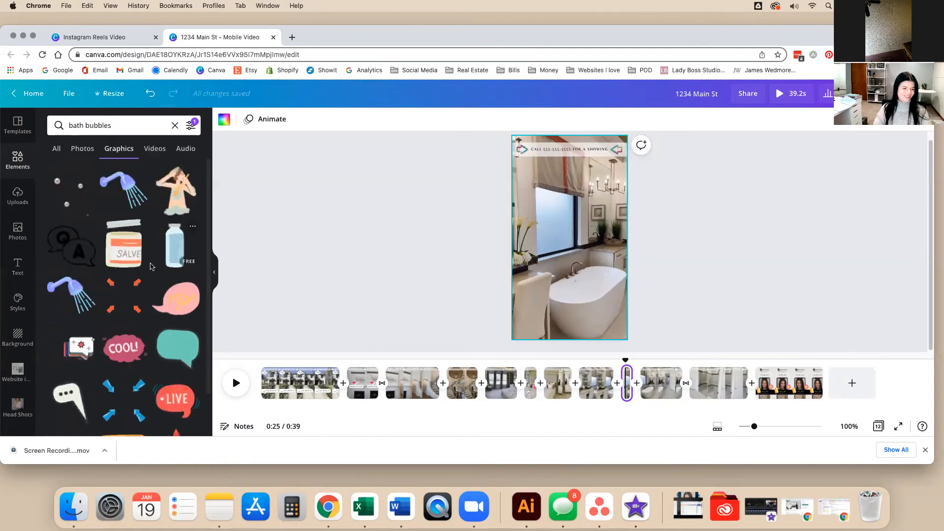
scroll(152, 268, down, 1)
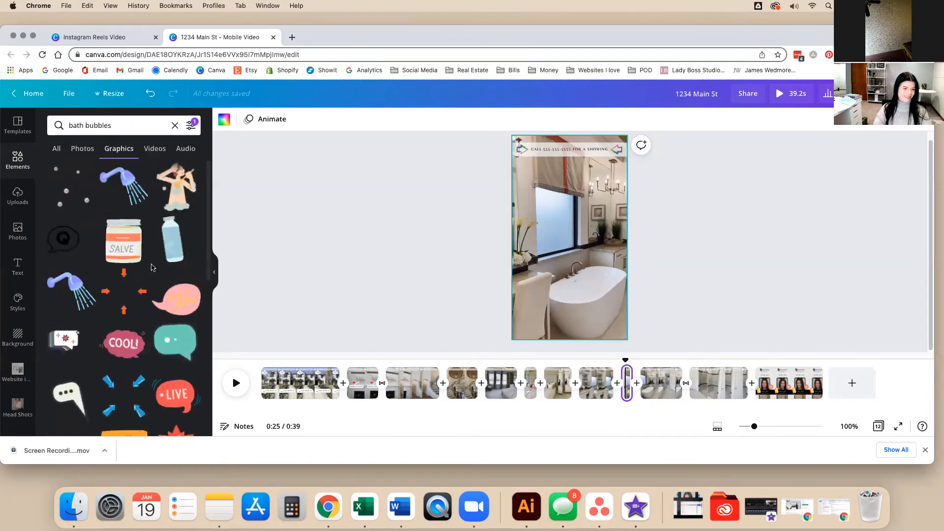
scroll(152, 268, down, 5)
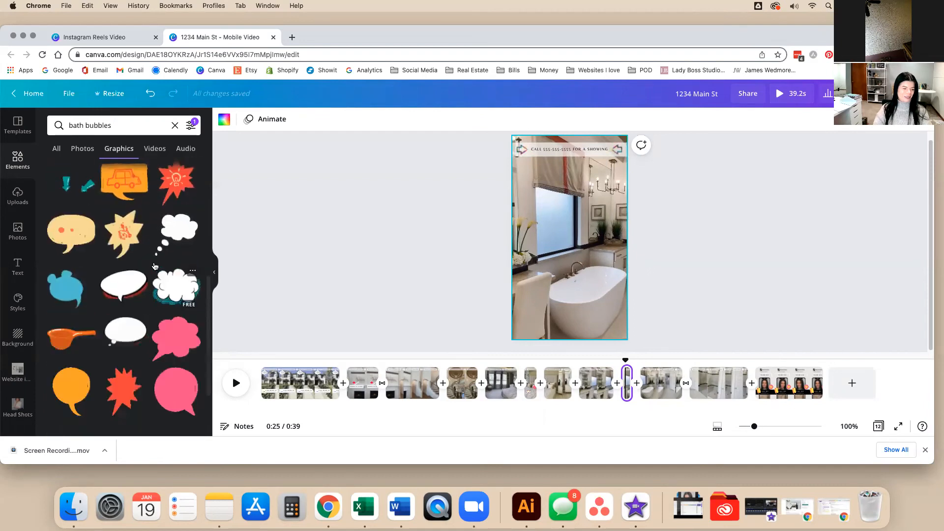
scroll(154, 266, down, 10)
scroll(154, 266, down, 6)
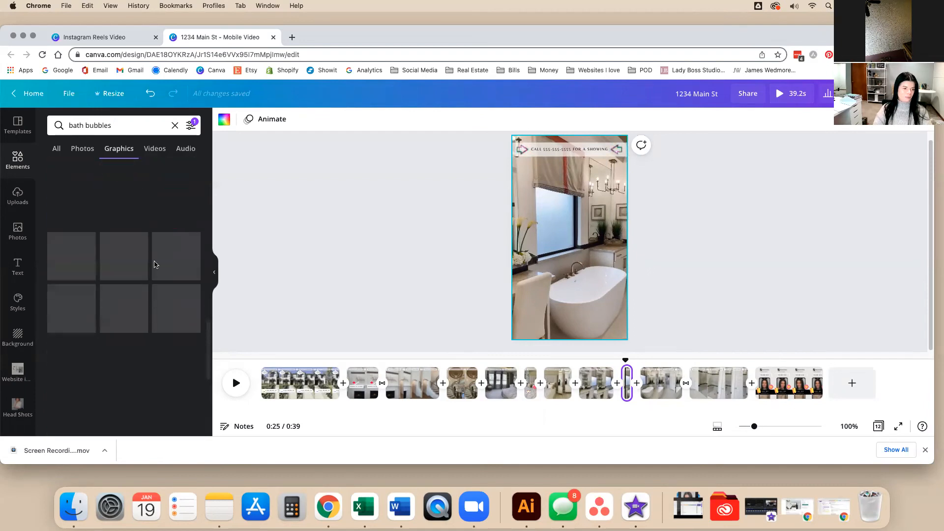
scroll(155, 264, down, 8)
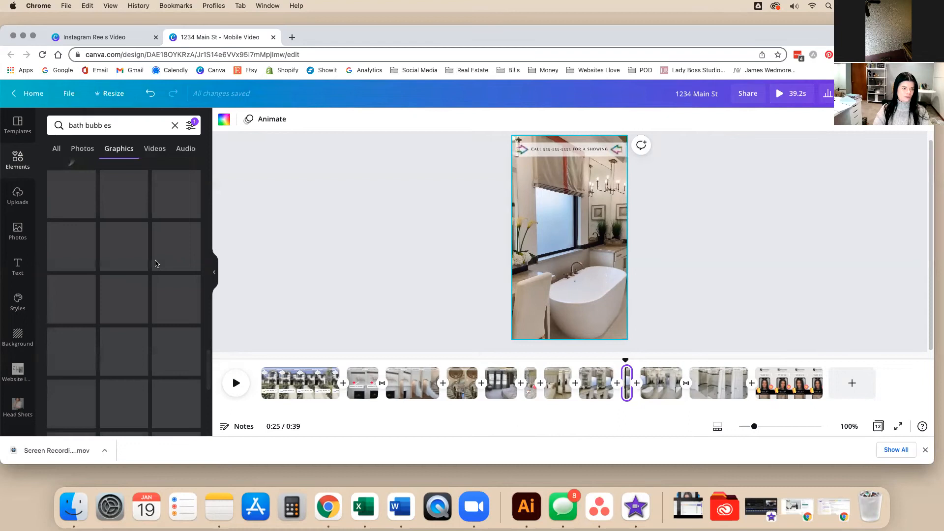
scroll(155, 264, down, 5)
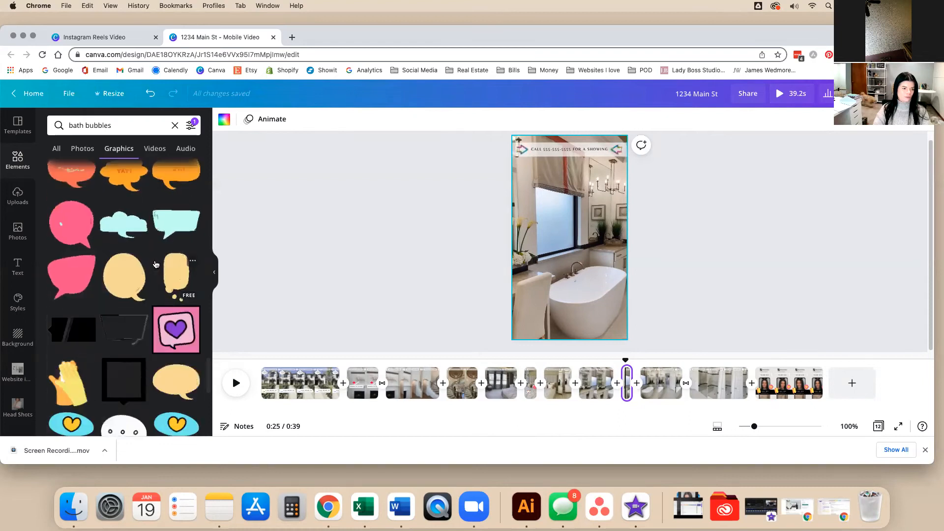
Change the graphics search to 'bathtub', then 'bath tub'.
click(126, 130)
drag(112, 126, 89, 125)
text(tun)
key(Return)
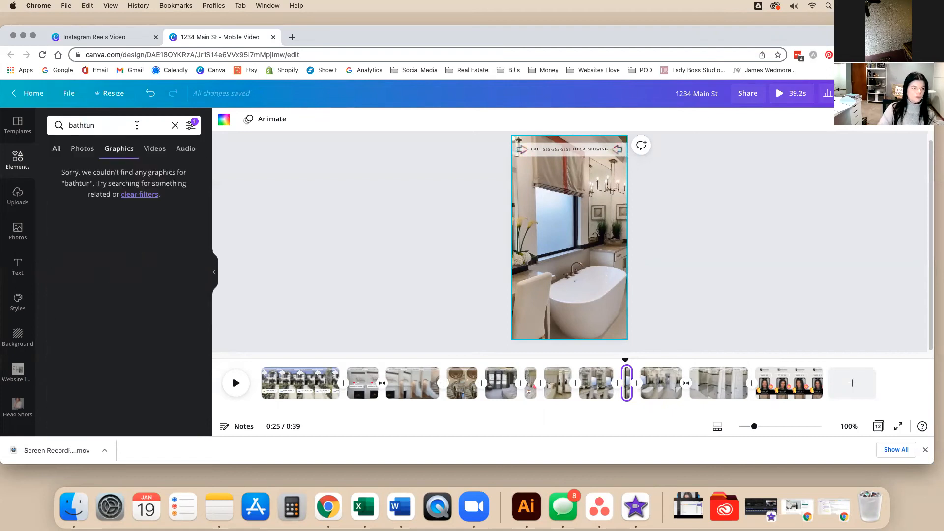
click(136, 125)
text(b)
key(Return)
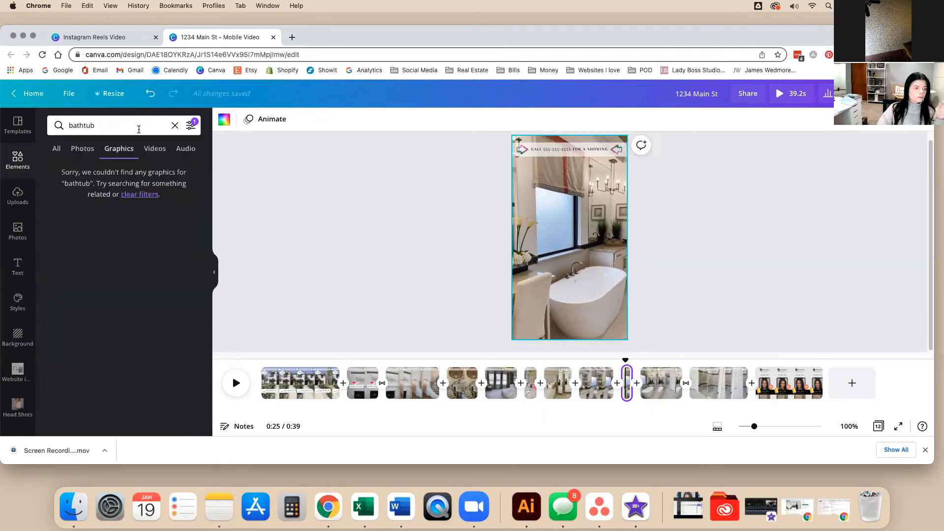
click(82, 125)
key(Return)
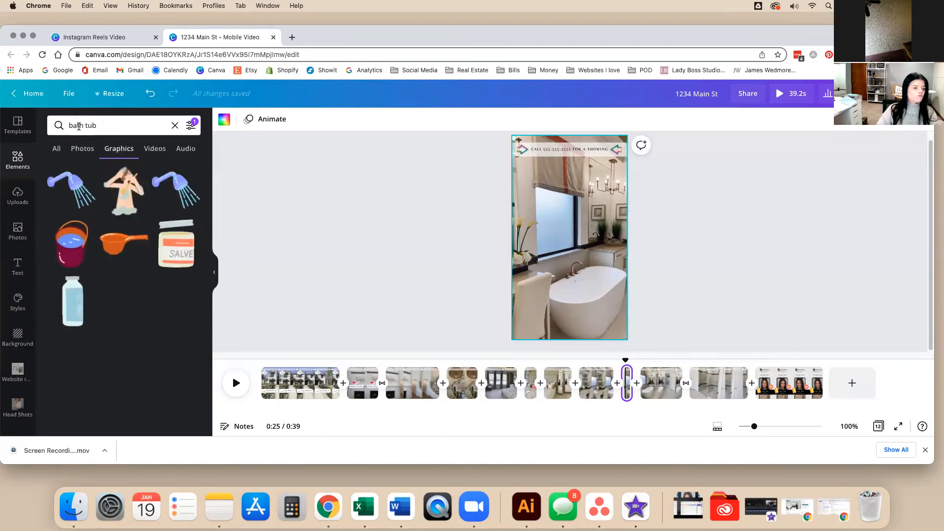
Search 'bath', 'soap', then 'bub', and add a bubbles graphic to the bathtub page.
click(114, 130)
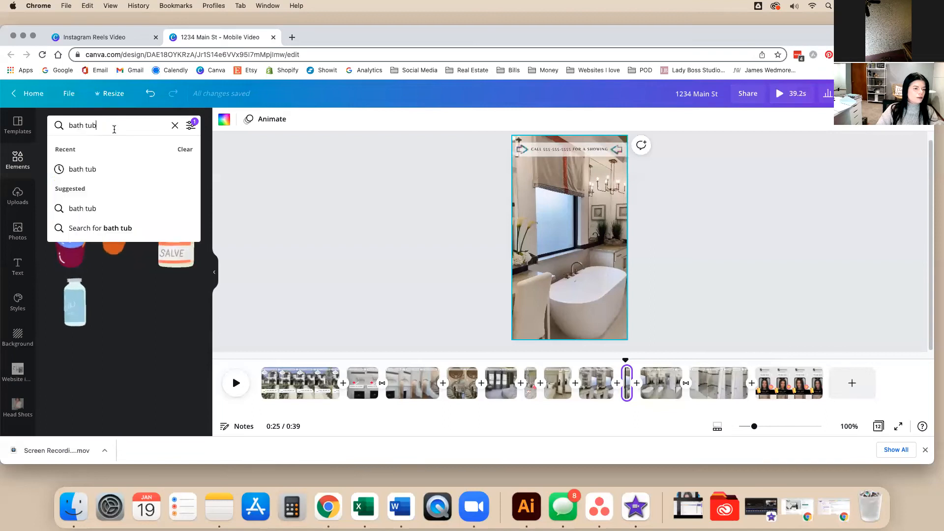
drag(112, 128, 76, 118)
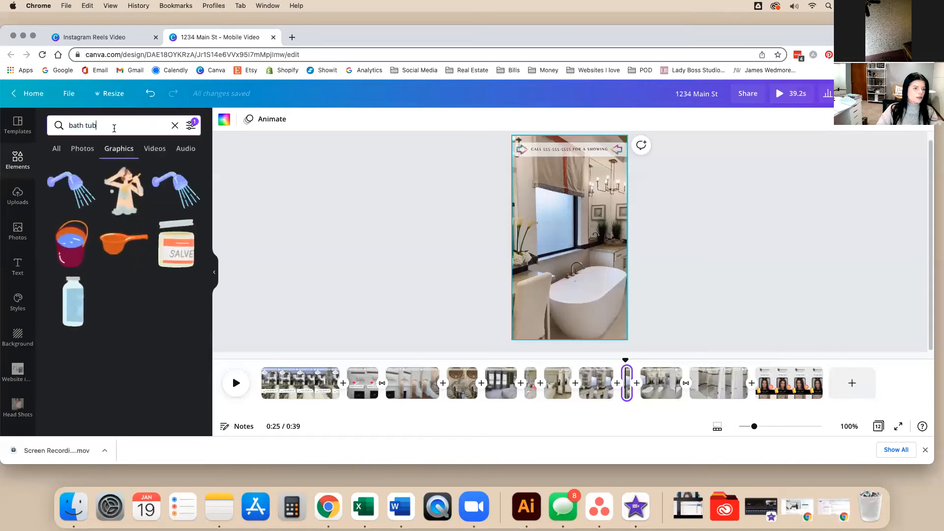
key(BackSpace)
key(BackSpace)
key(BackSpace)
key(BackSpace)
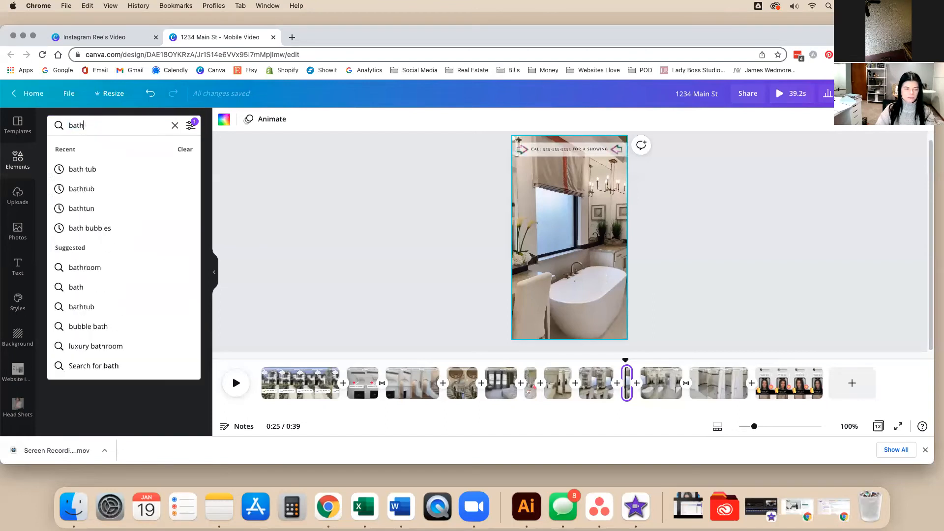
key(Return)
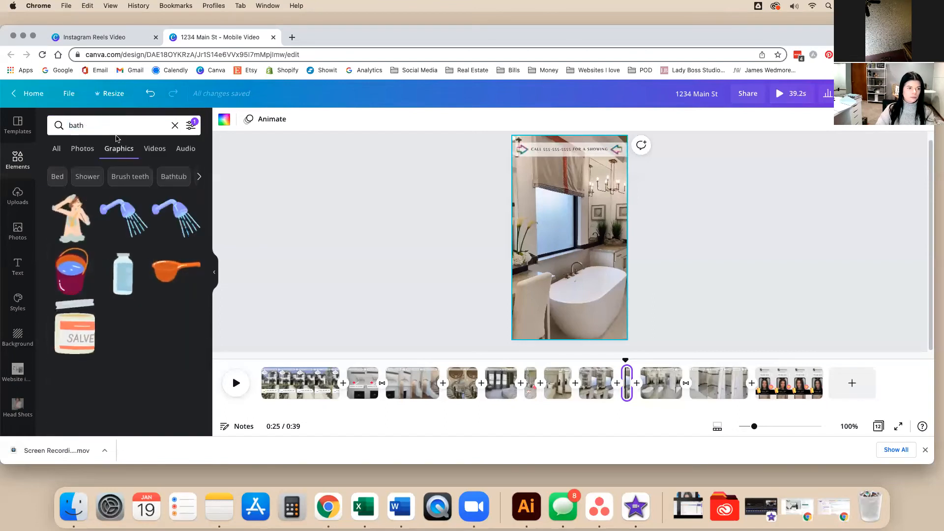
drag(114, 126, 50, 115)
text(soap)
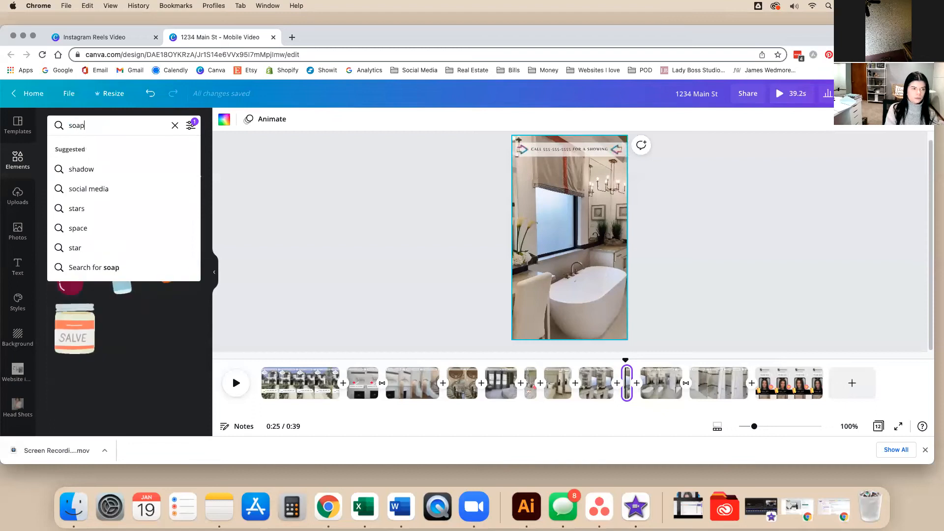
key(Return)
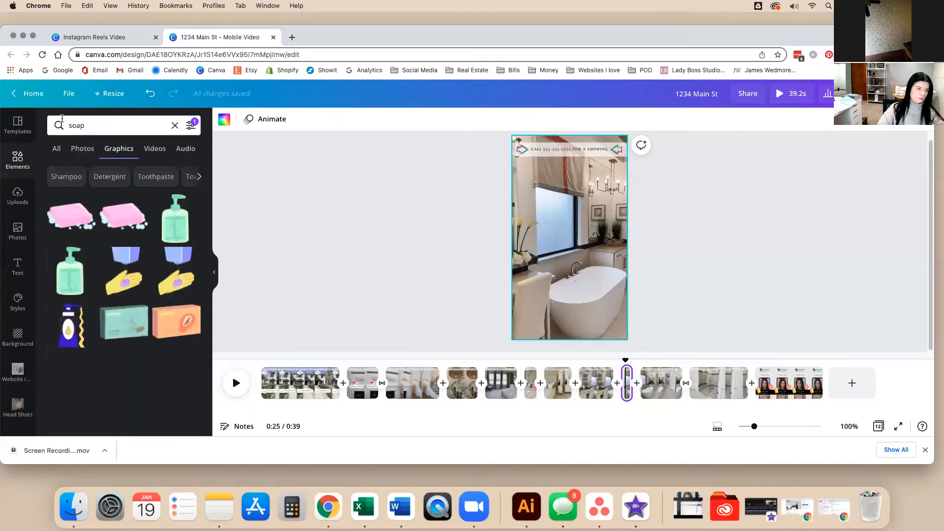
drag(129, 122, 46, 114)
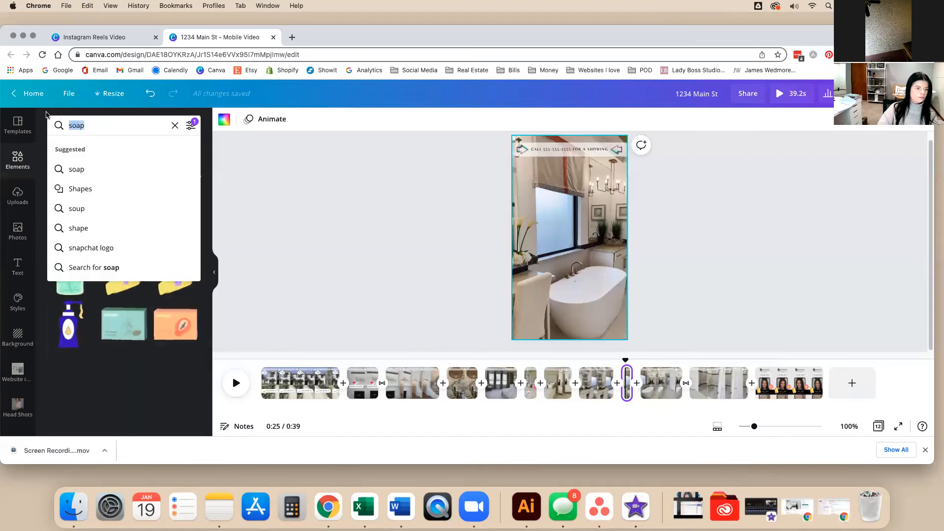
text(bubbles)
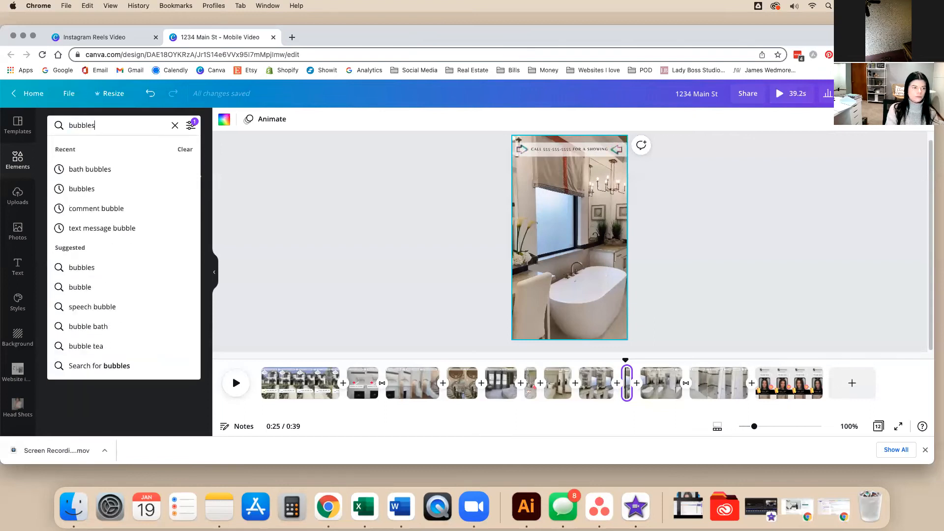
key(Return)
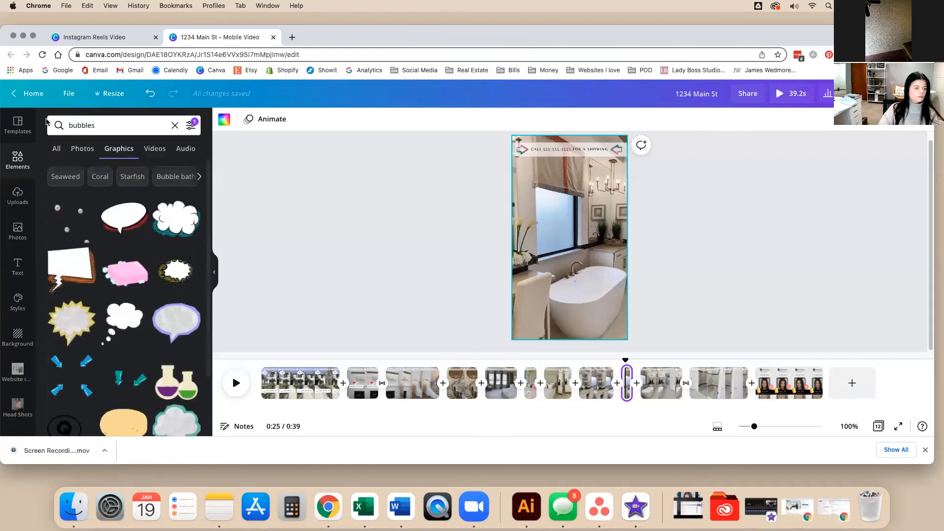
click(74, 202)
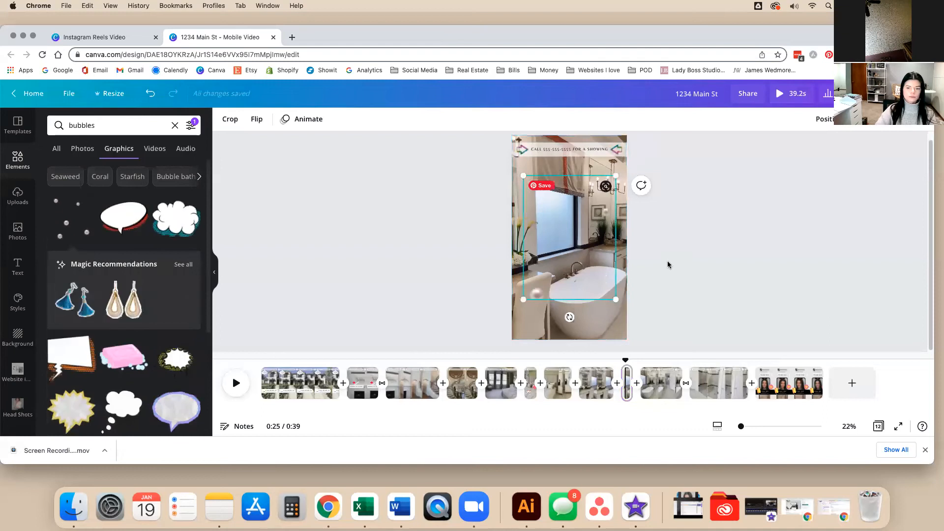
Move the bubbles graphic over the tub and shrink it to fit.
drag(588, 229, 599, 240)
drag(627, 186, 588, 288)
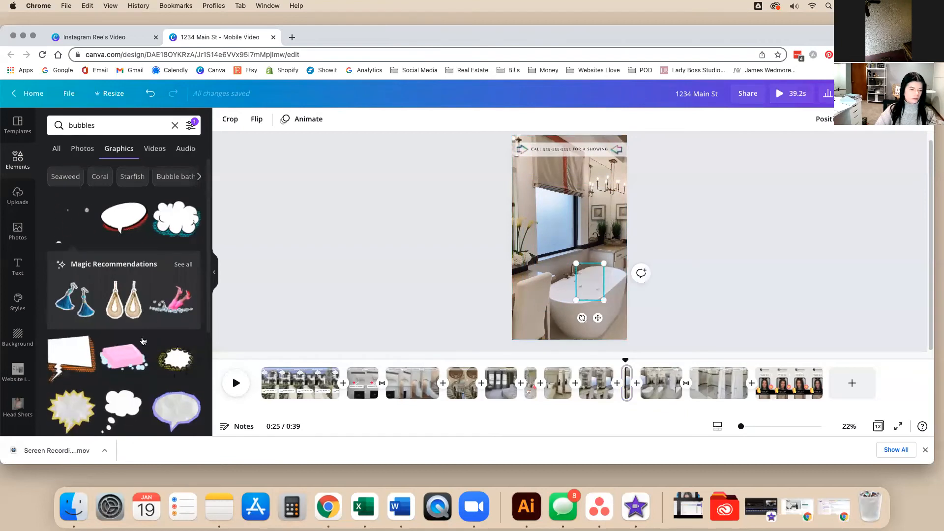
scroll(142, 341, down, 15)
scroll(144, 350, down, 10)
scroll(144, 350, down, 10)
scroll(143, 349, down, 10)
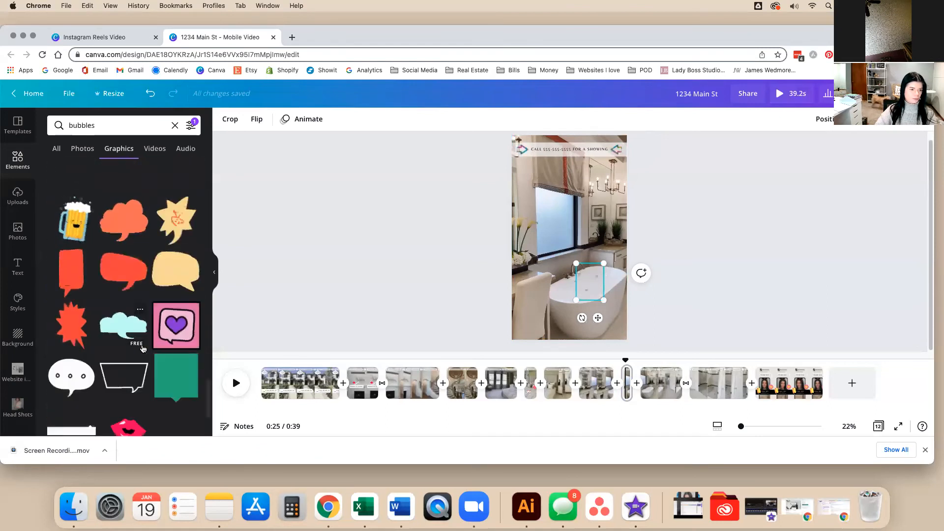
scroll(143, 350, down, 10)
scroll(143, 344, down, 10)
scroll(143, 344, down, 10)
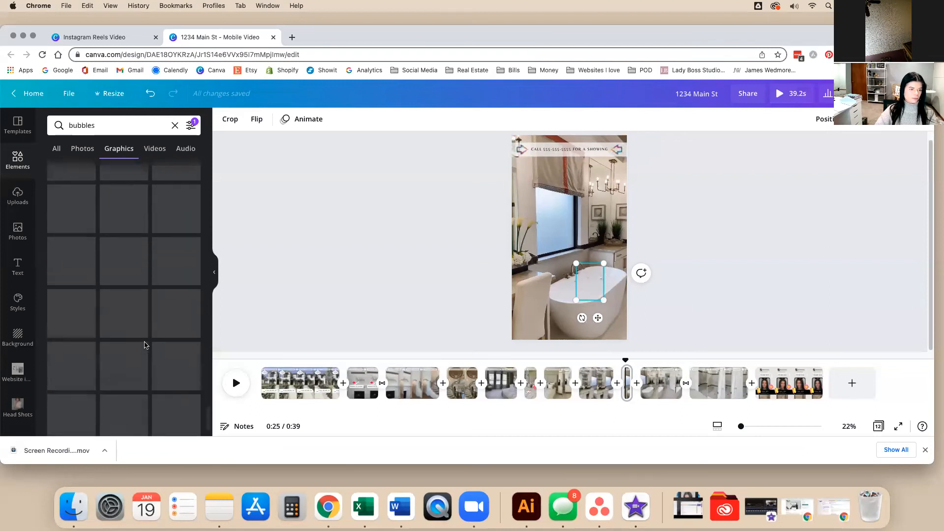
scroll(146, 346, down, 3)
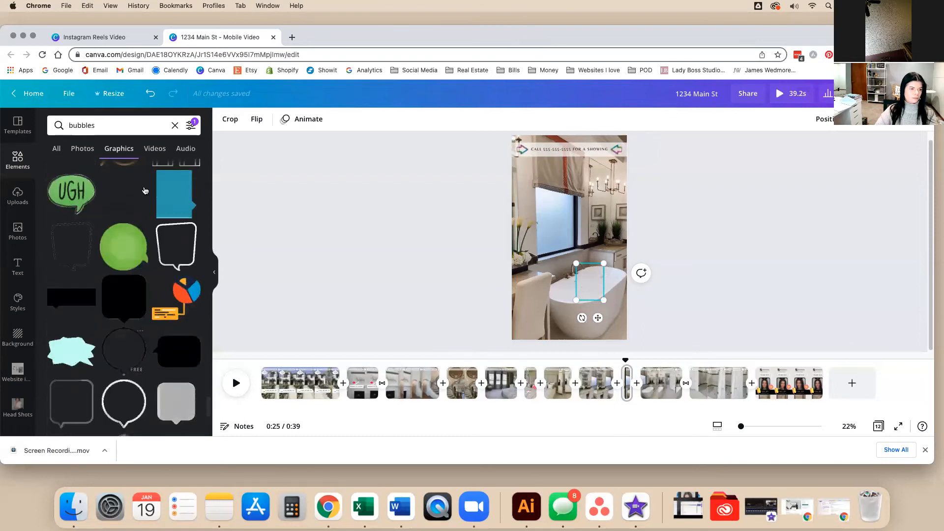
Search graphics for 'relax', then 'steam'.
click(63, 118)
text(rela)
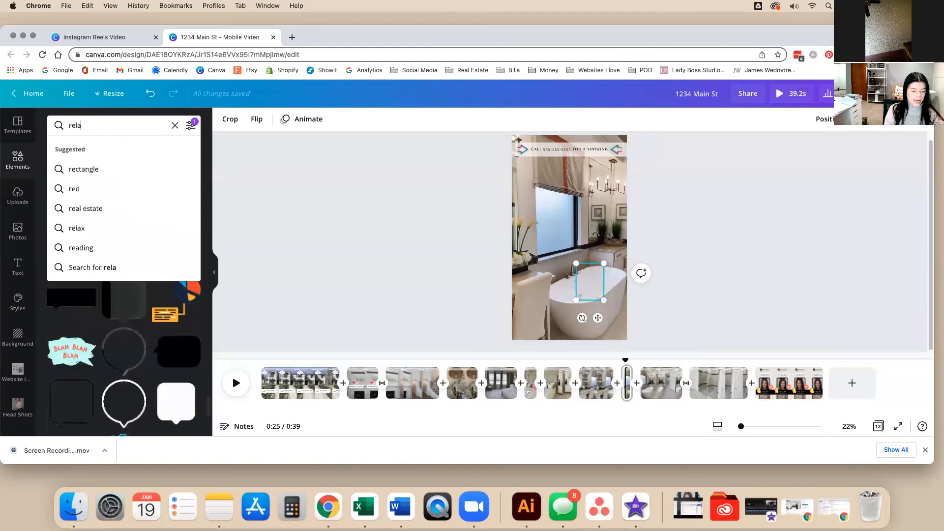
text(x)
key(Return)
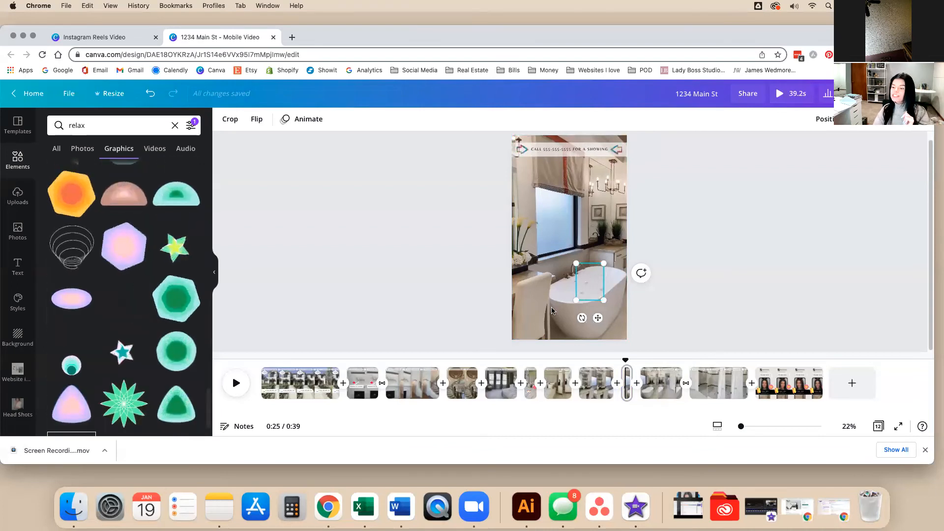
click(89, 129)
text(steam)
key(Return)
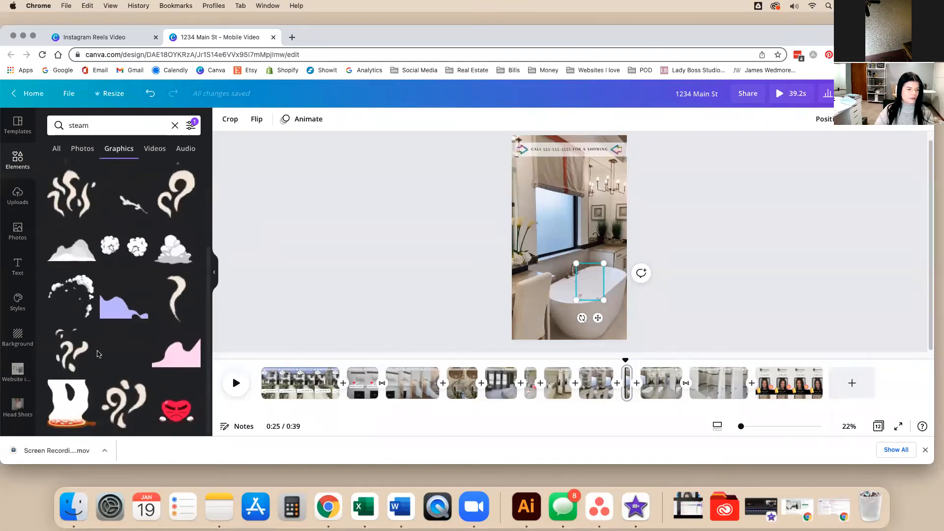
Remove the stray small graphic, add two steam graphics, and search graphics for 'rubber duck'.
drag(591, 292, 376, 255)
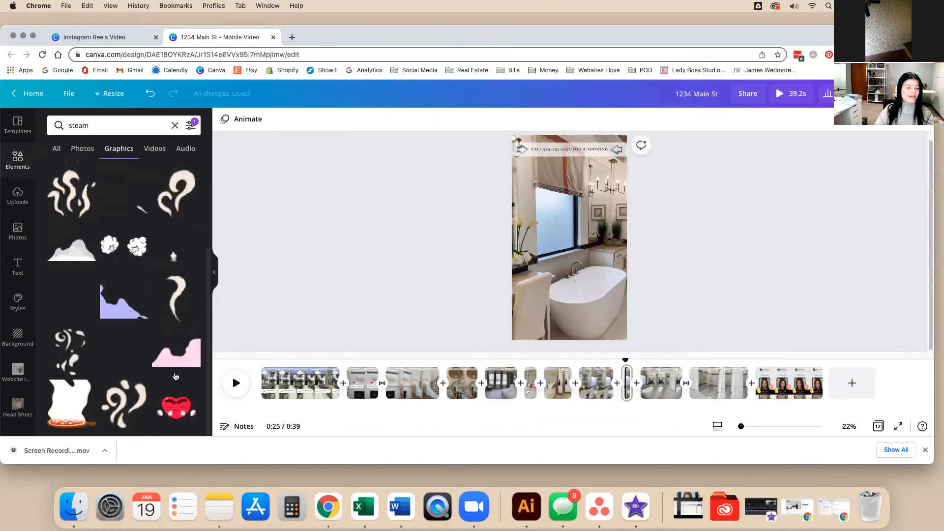
click(62, 356)
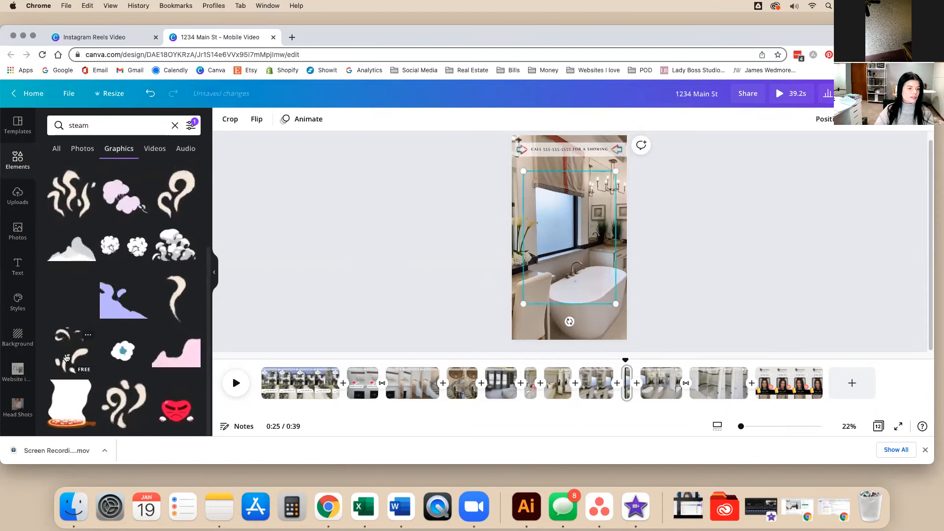
scroll(77, 338, up, 3)
click(78, 338)
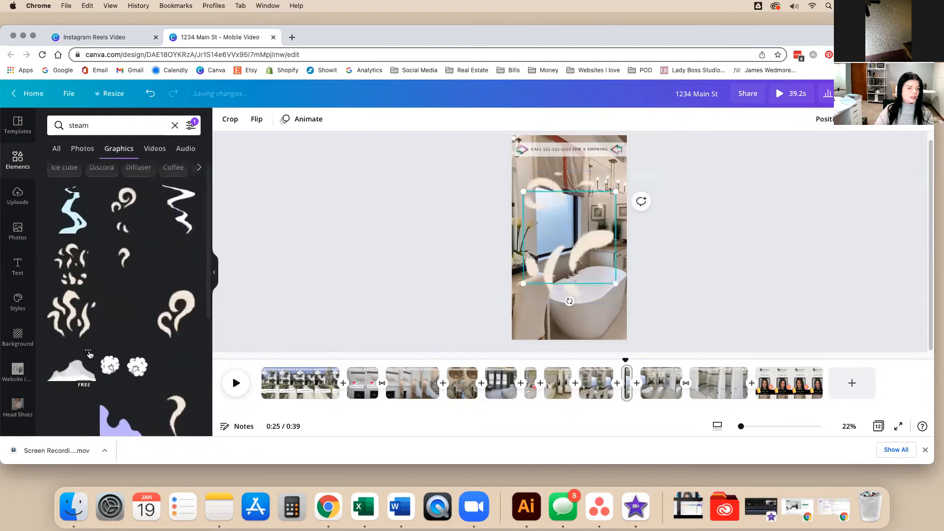
click(58, 124)
text(rubber duck)
key(Return)
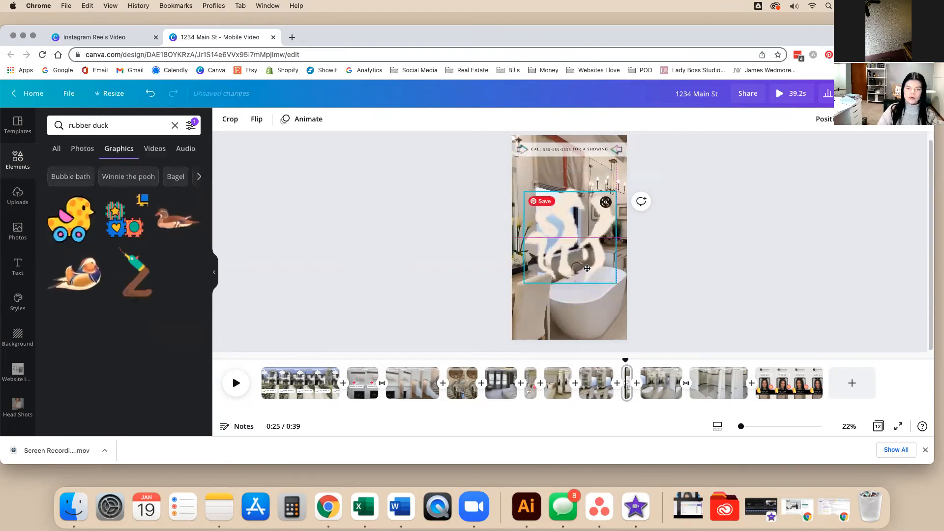
Delete the extra steam graphic, then shrink the remaining one and set it over the tub.
drag(587, 268, 590, 306)
drag(607, 255, 340, 295)
drag(601, 311, 580, 273)
drag(624, 213, 551, 293)
drag(552, 329, 582, 314)
click(770, 293)
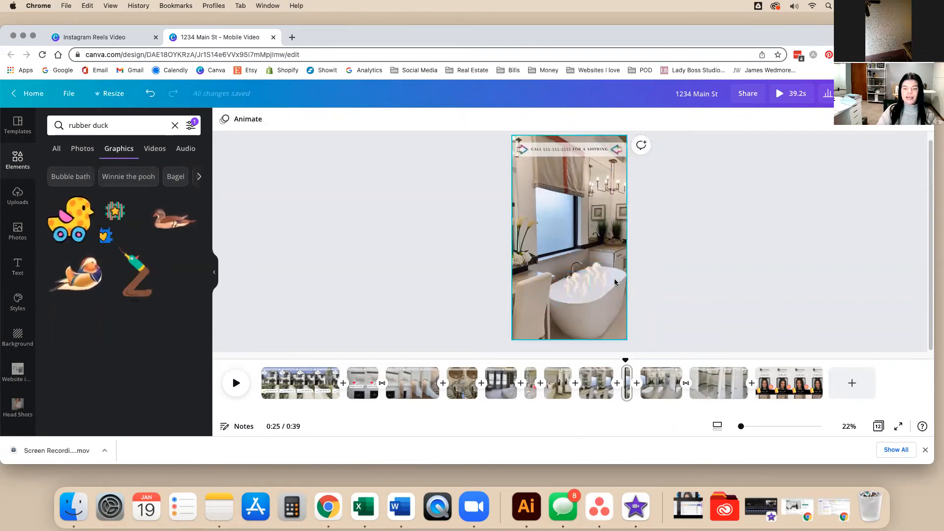
drag(599, 285, 565, 294)
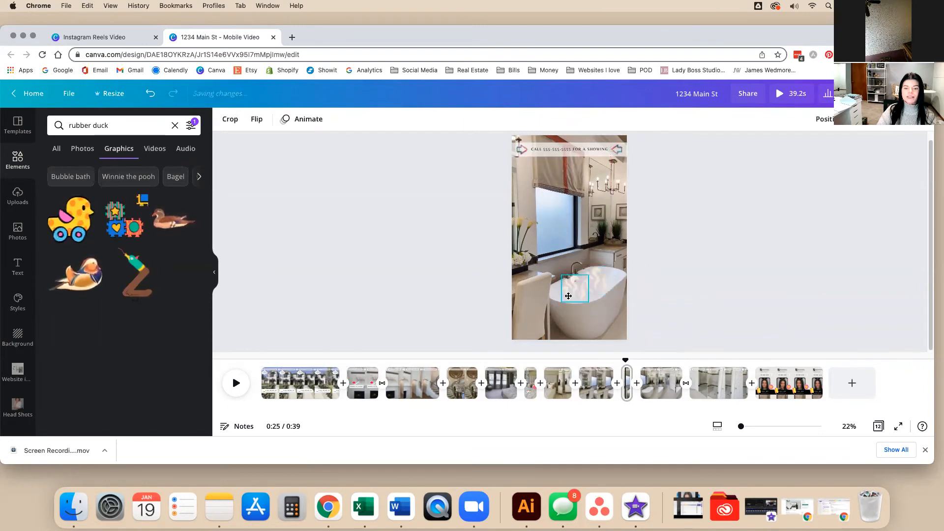
Deselect the steam graphic and move playback back to 0:21 to preview the bathtub clip.
click(763, 314)
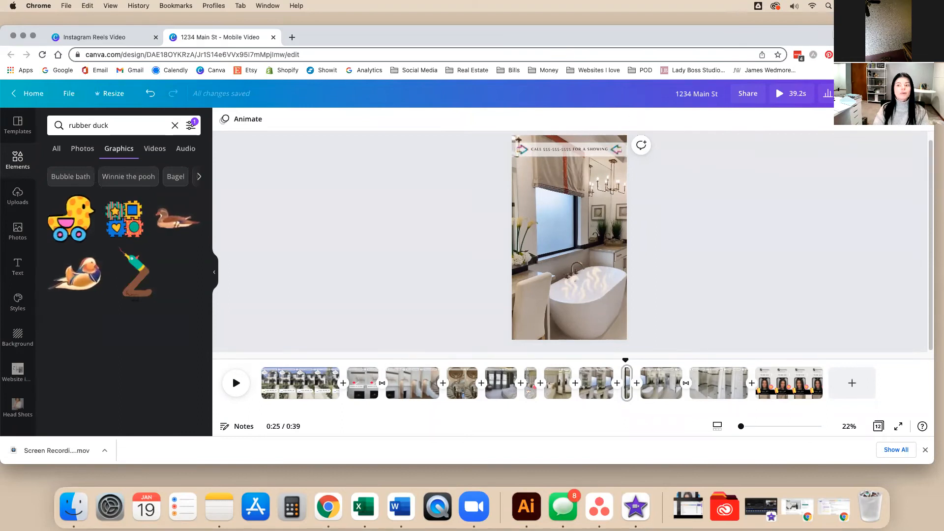
drag(626, 360, 245, 355)
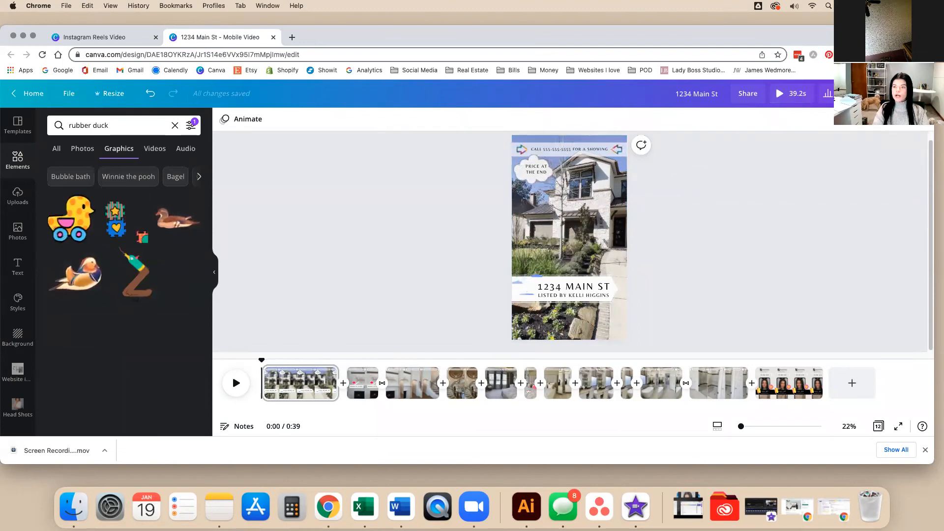
Preview the full reel, replay from page 3, then bring up the MP4 download settings.
click(919, 93)
click(794, 97)
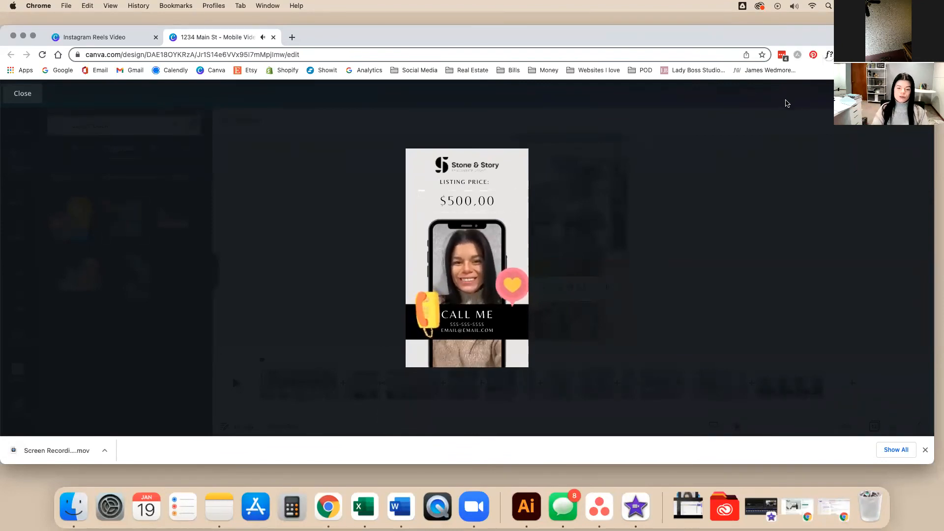
click(701, 164)
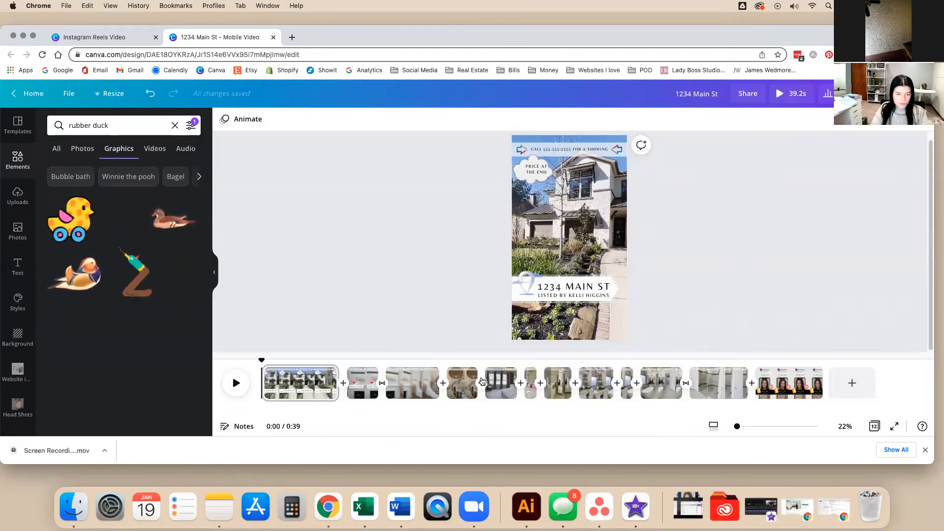
click(408, 388)
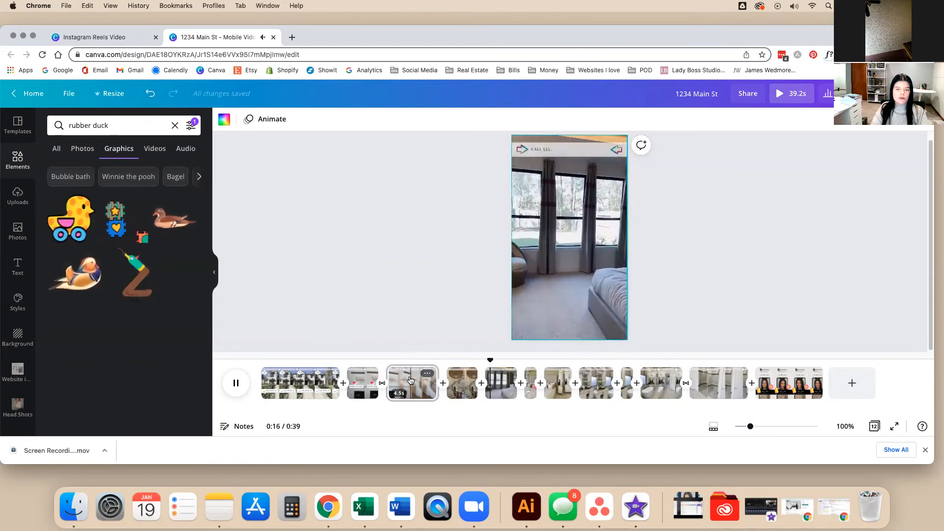
click(361, 221)
click(874, 94)
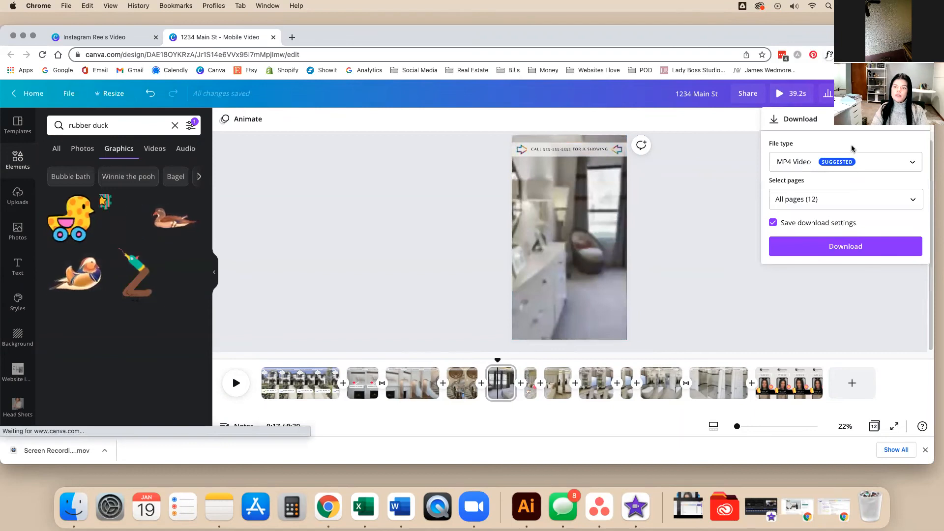
Export all 12 pages of the 1234 Main St house tour as an MP4 Video download.
click(781, 163)
click(801, 235)
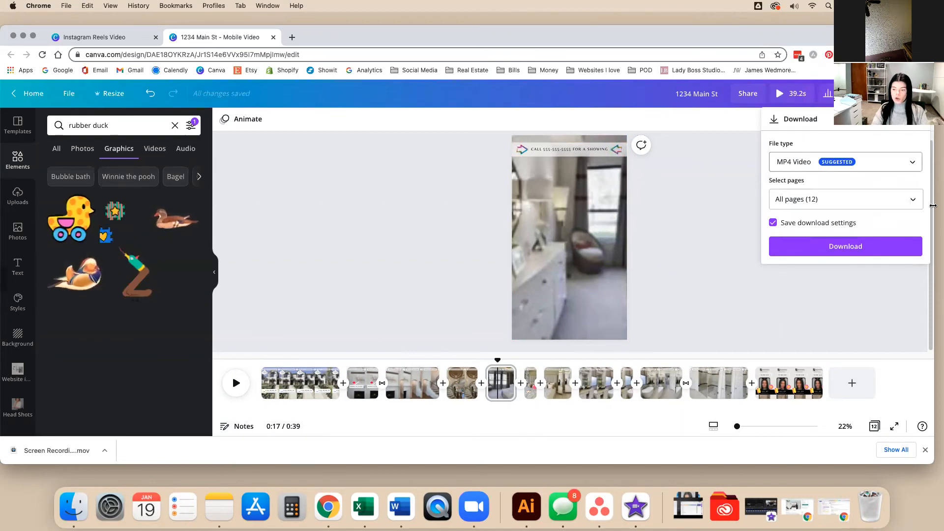
click(836, 246)
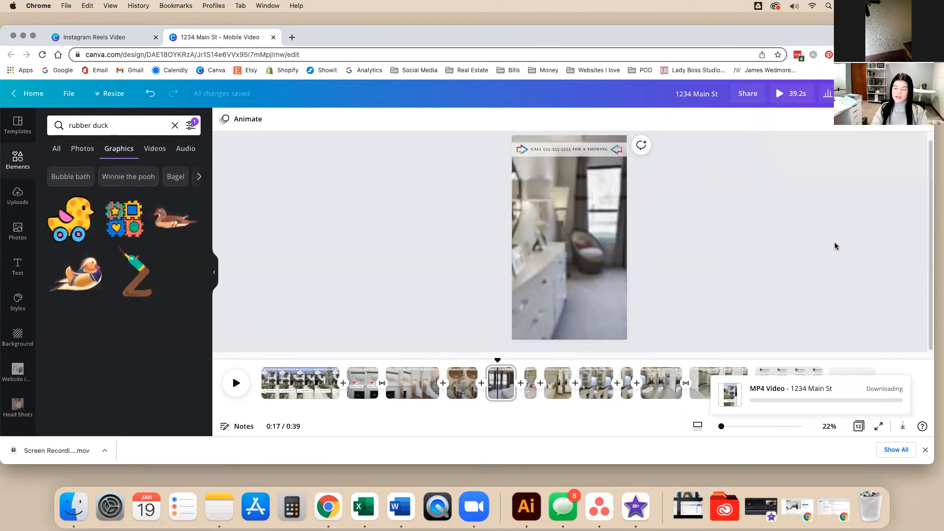